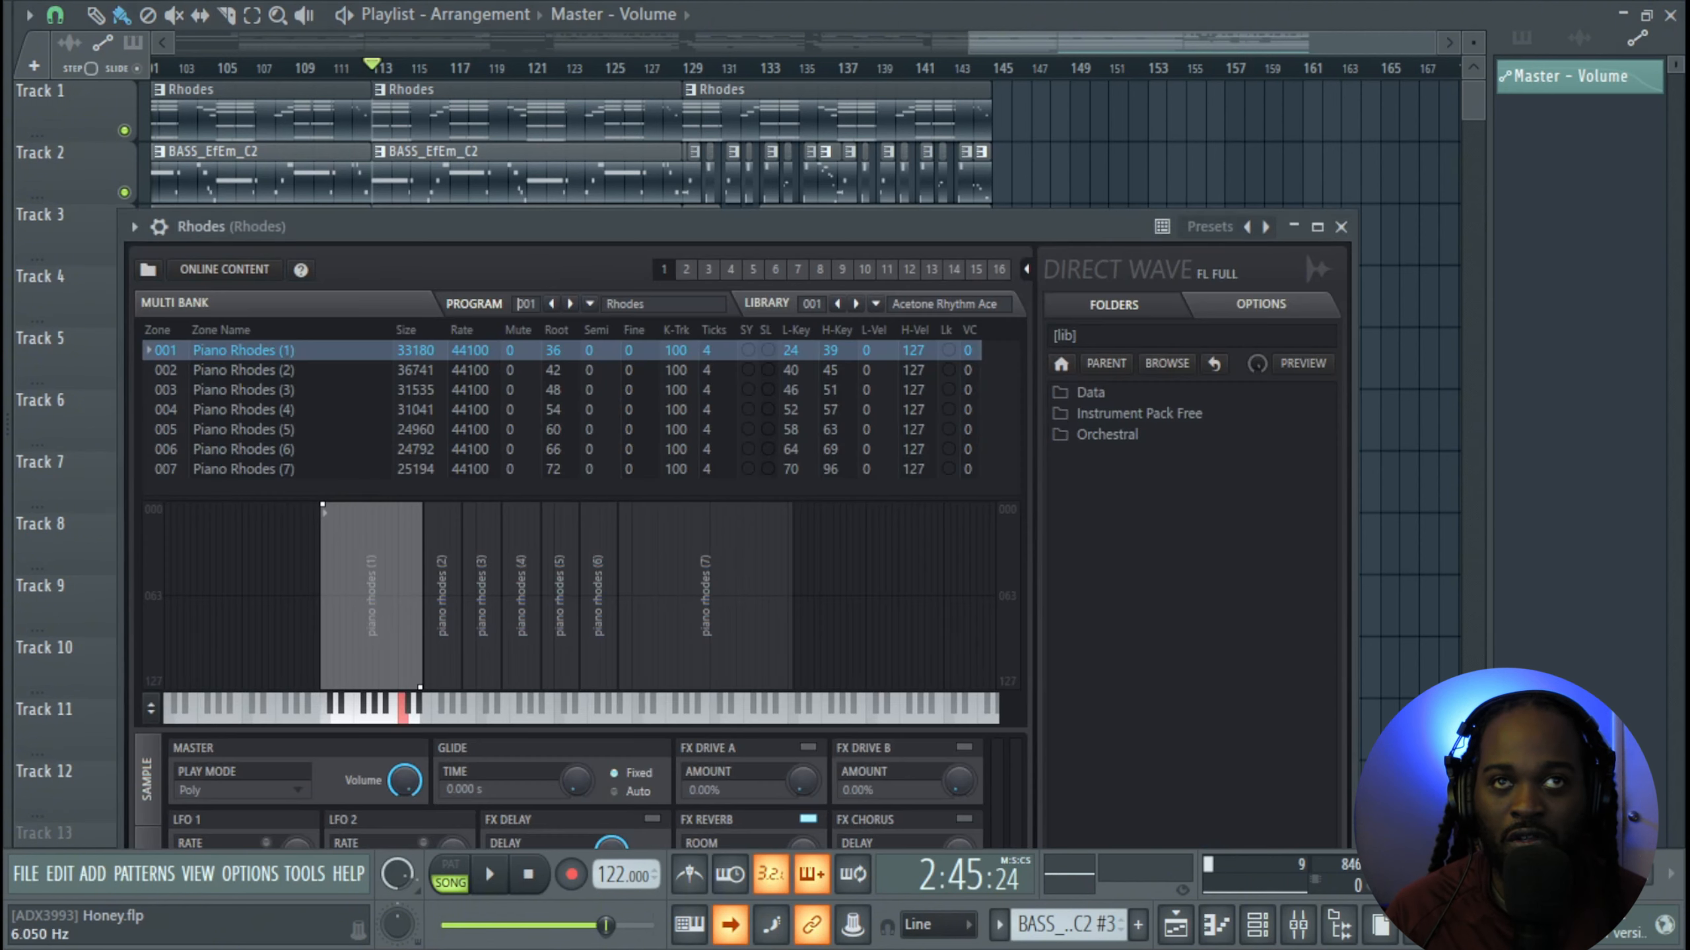
Look up the Rhodes preset among the Keyboard instruments in the browser's Packs and close the Rhodes DirectWave window
{"action": "left_click_drag", "start_coordinate": [661, 230], "coordinate": [746, 101]}
{"action": "key", "text": "alt+F8"}
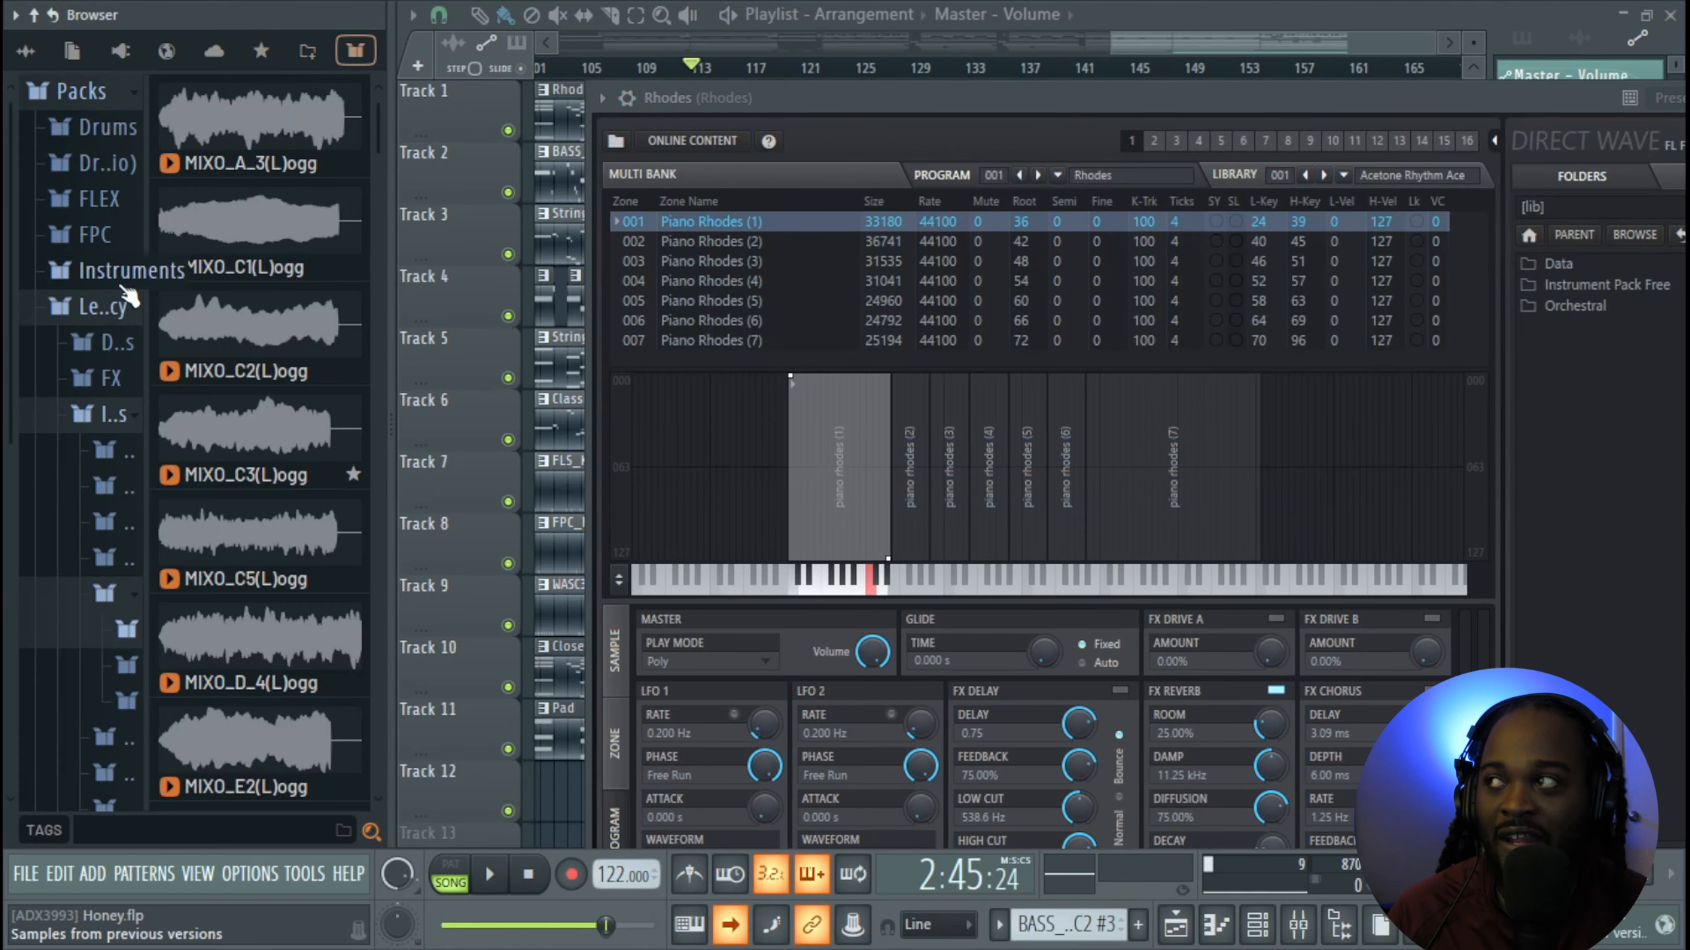
{"action": "left_click", "coordinate": [101, 270]}
{"action": "left_click", "coordinate": [129, 391]}
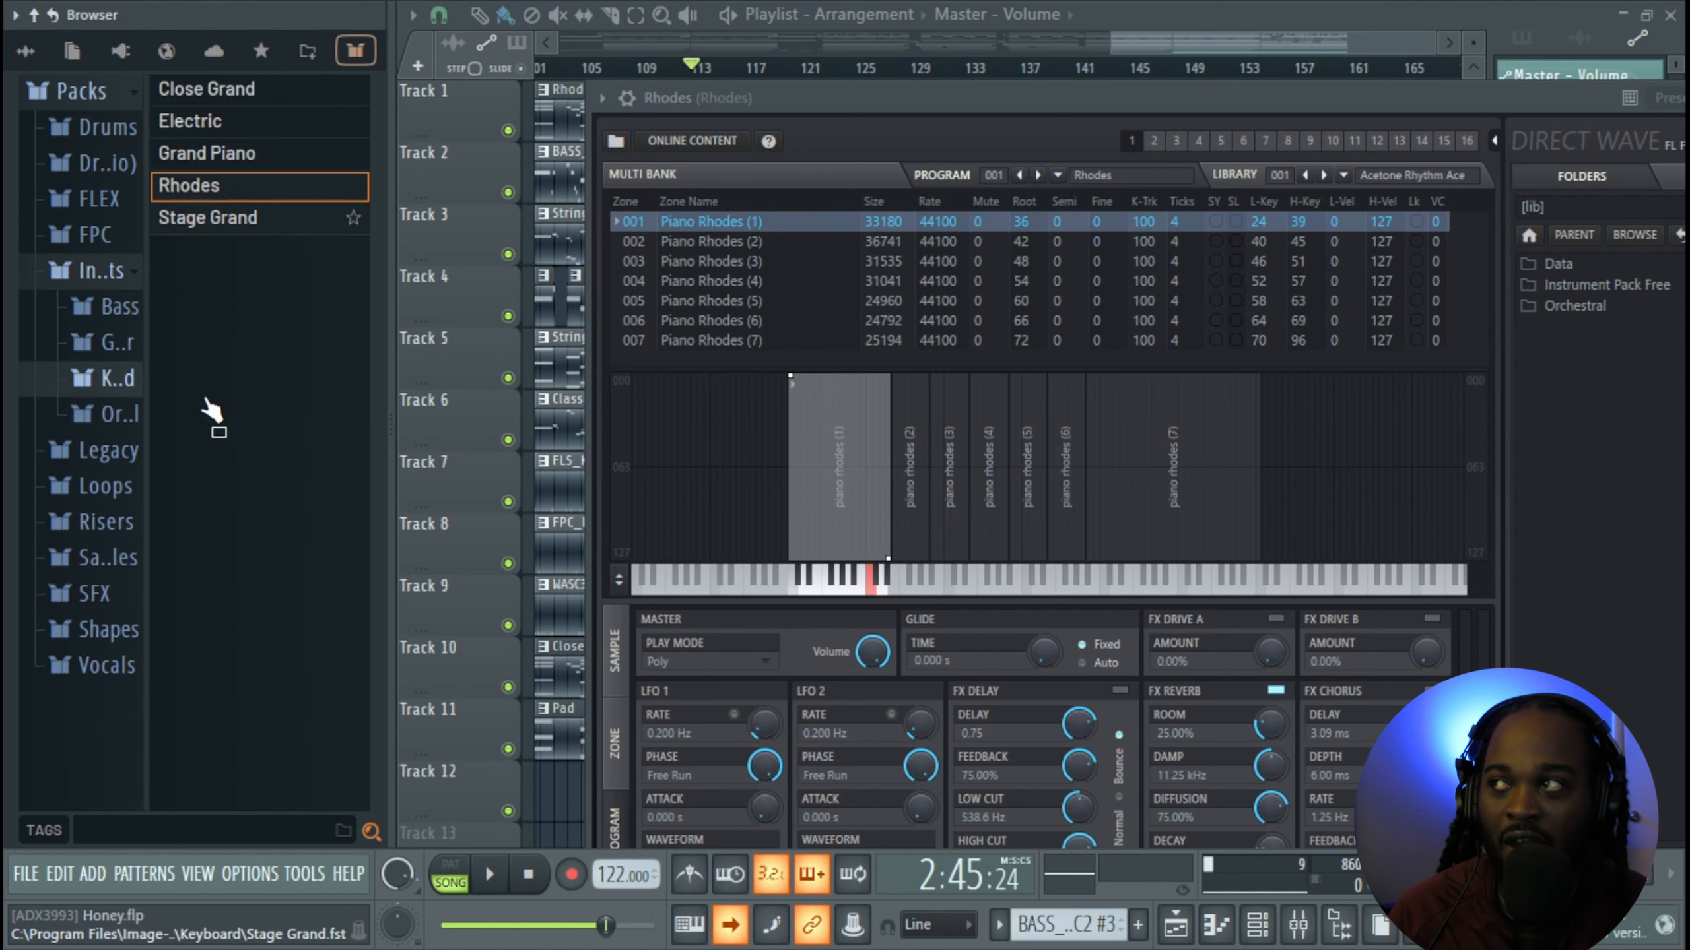
{"action": "key", "text": "alt+F8"}
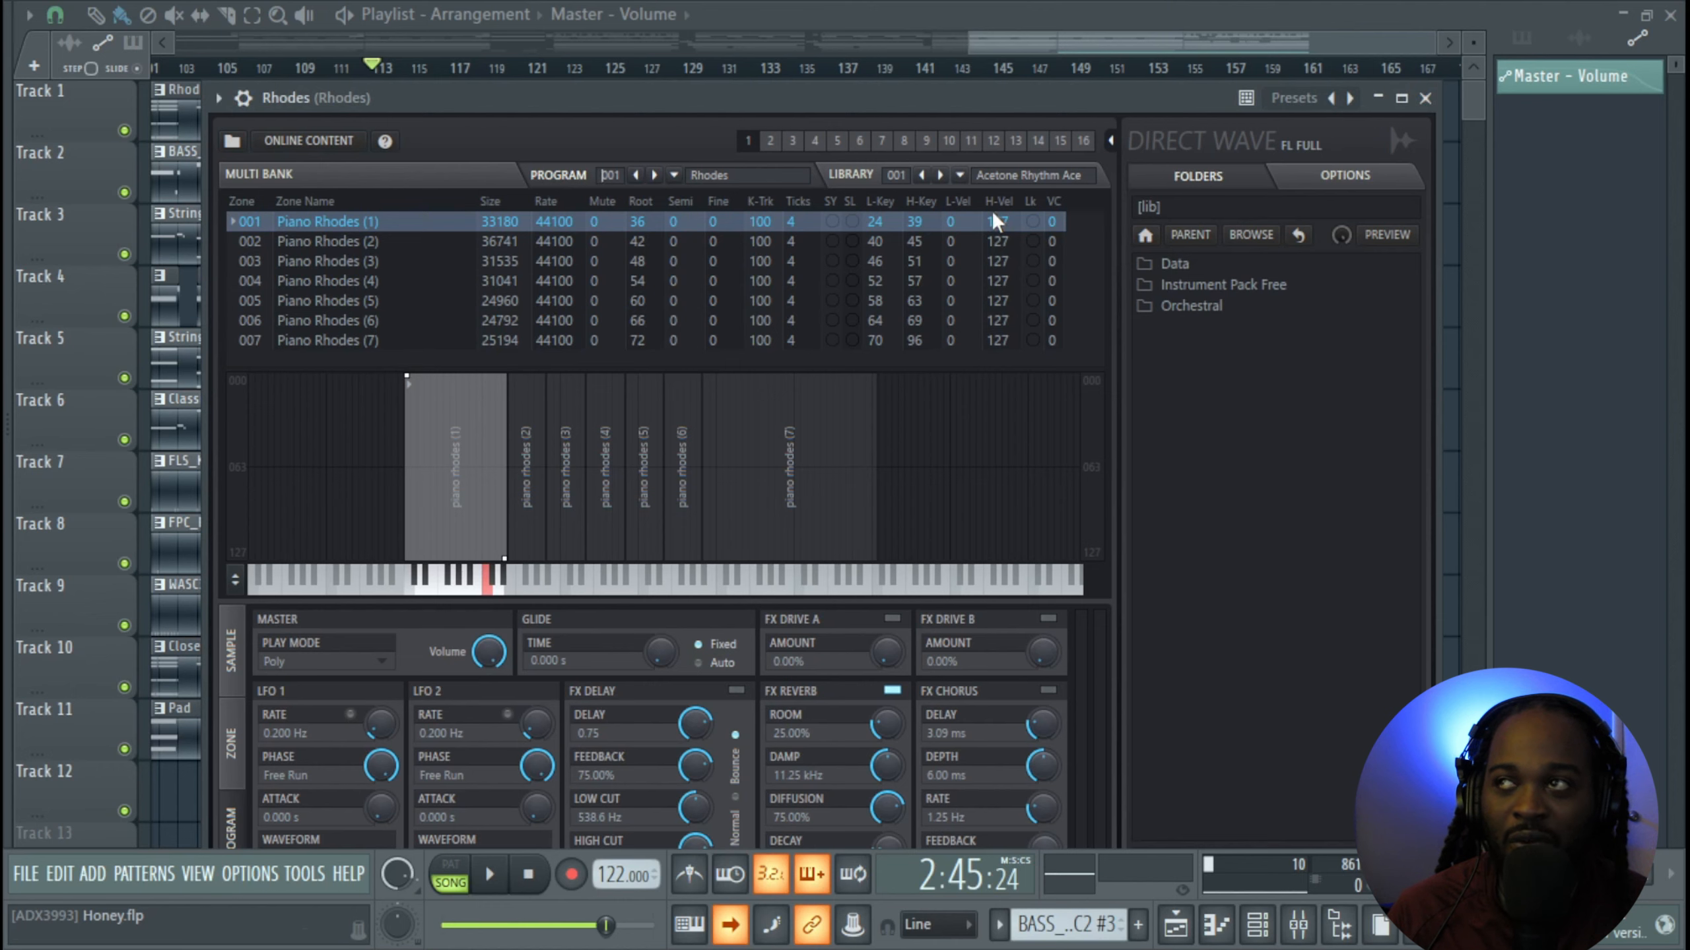
{"action": "left_click_drag", "start_coordinate": [1185, 103], "coordinate": [1184, 96]}
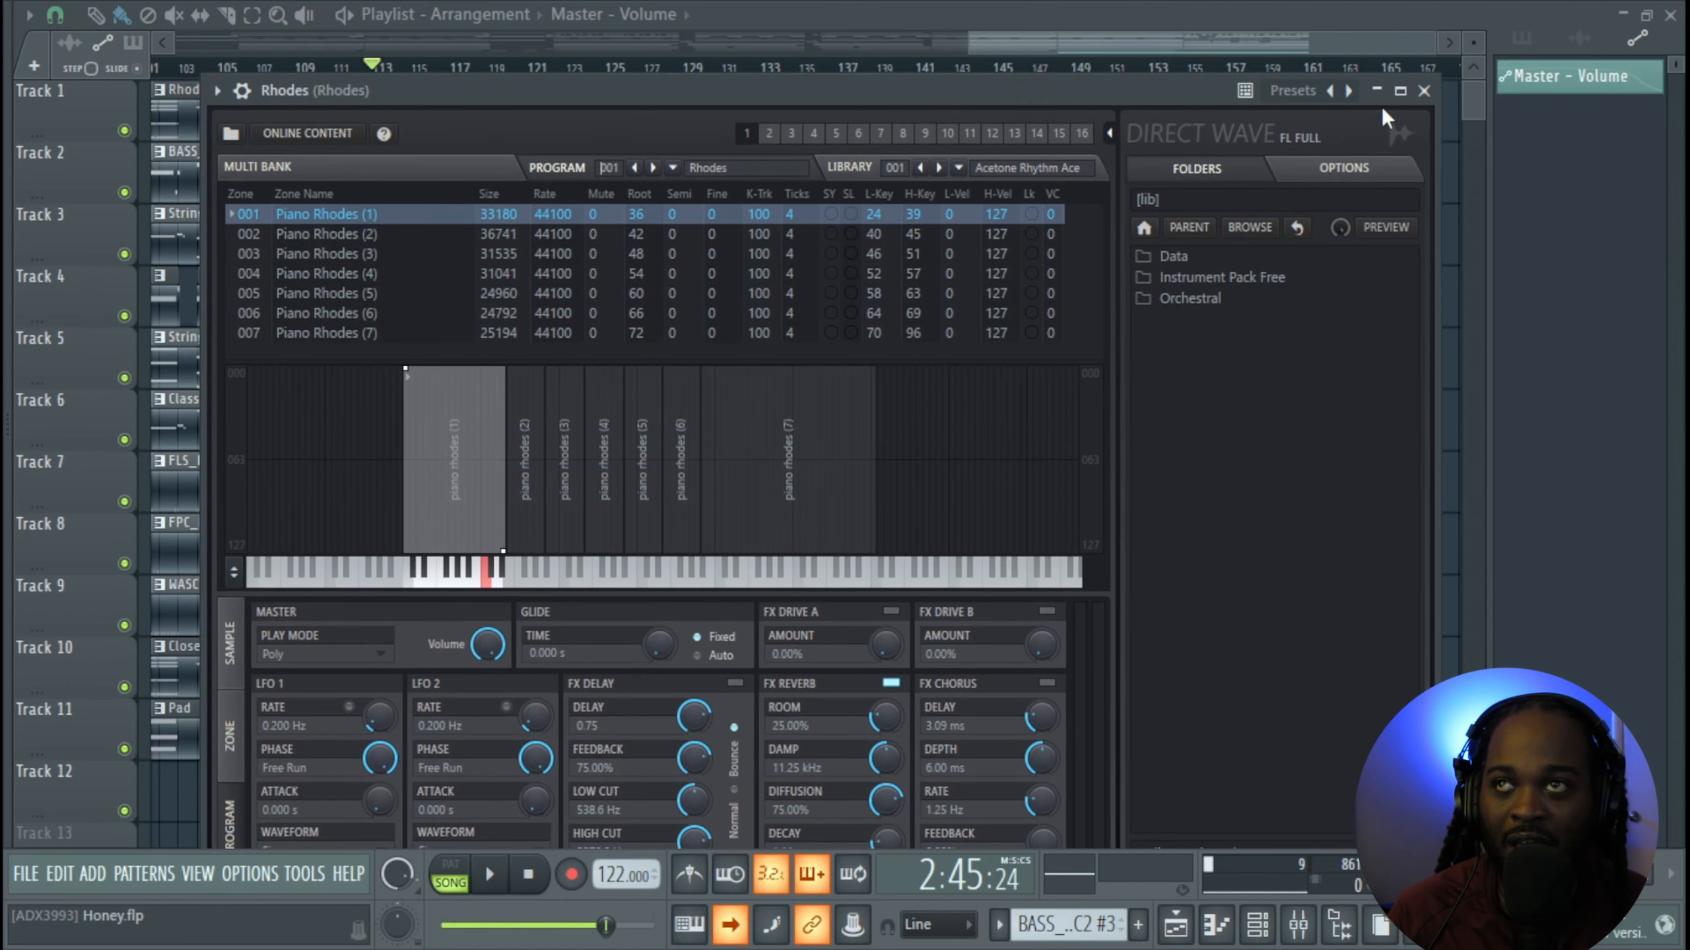
{"action": "left_click", "coordinate": [1424, 91]}
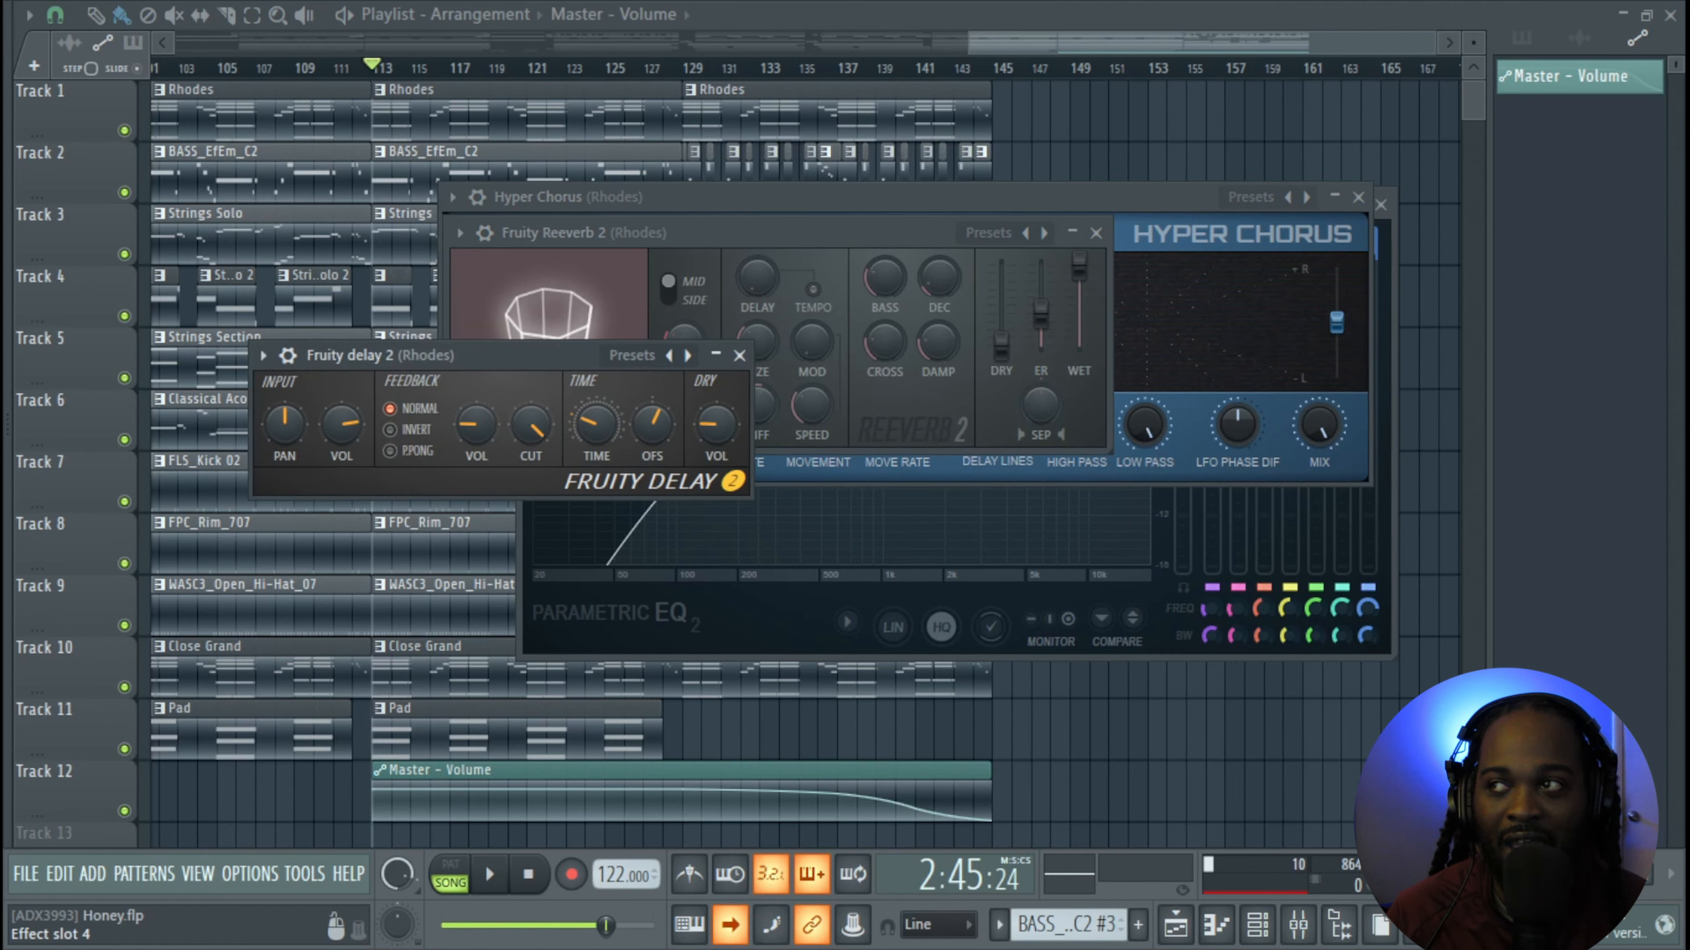
Close the Rhodes effect windows: Fruity Delay 2, Fruity Reeverb 2, Hyper Chorus and Parametric EQ 2
{"action": "left_click", "coordinate": [715, 354]}
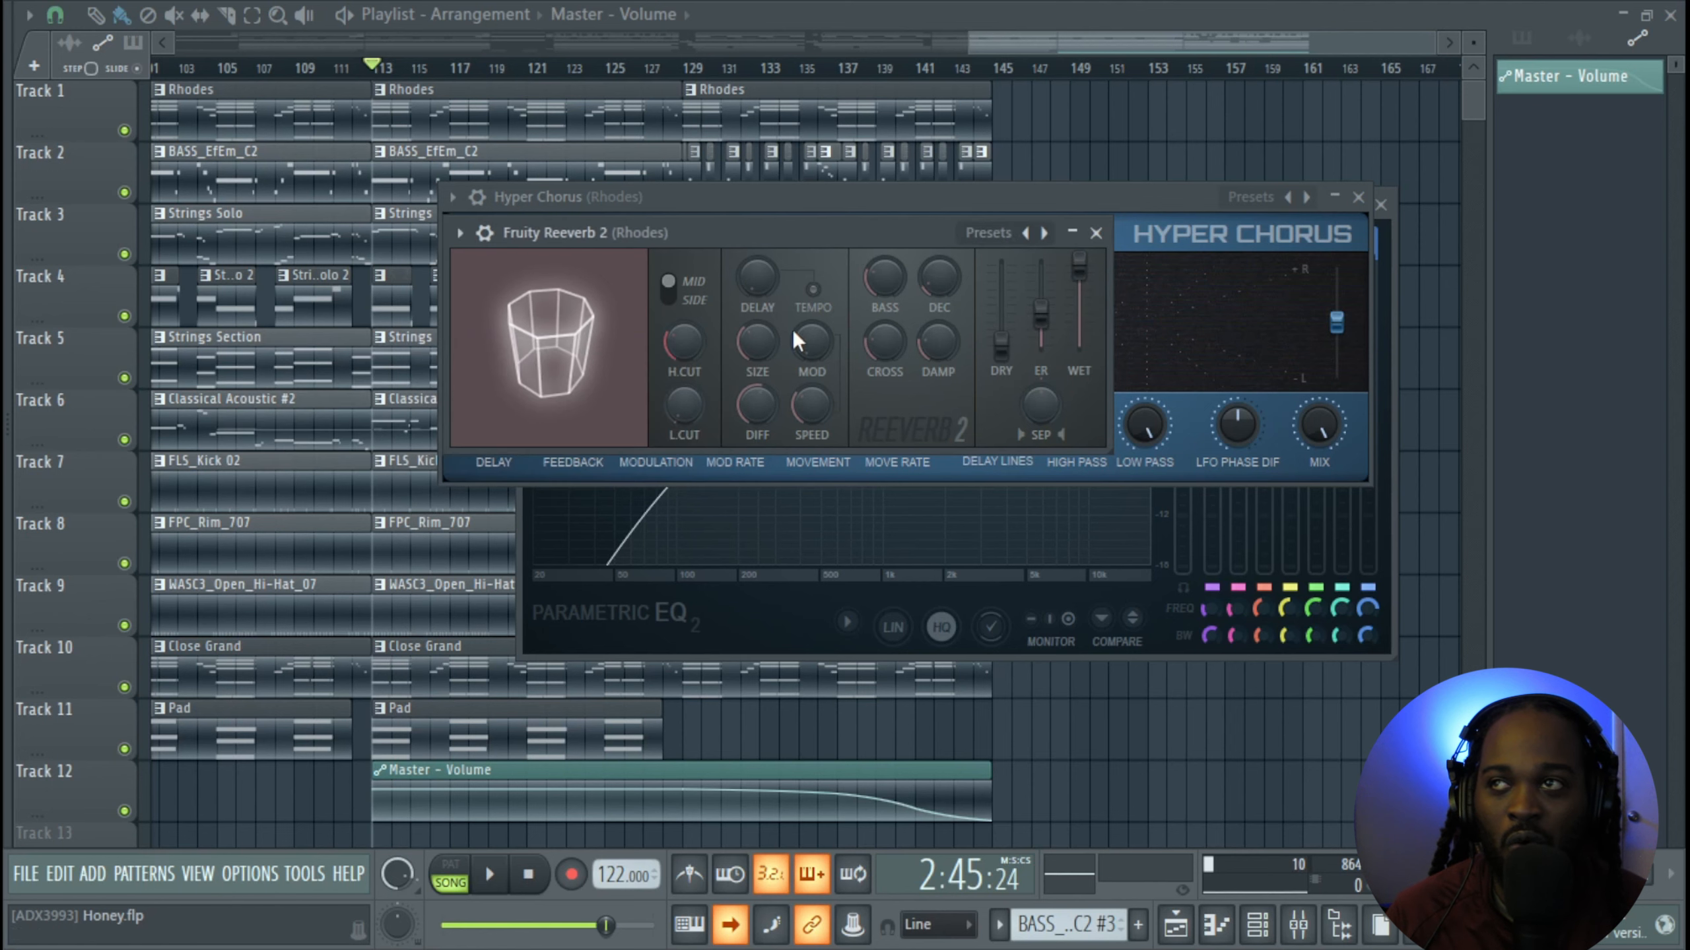
{"action": "left_click", "coordinate": [1093, 234]}
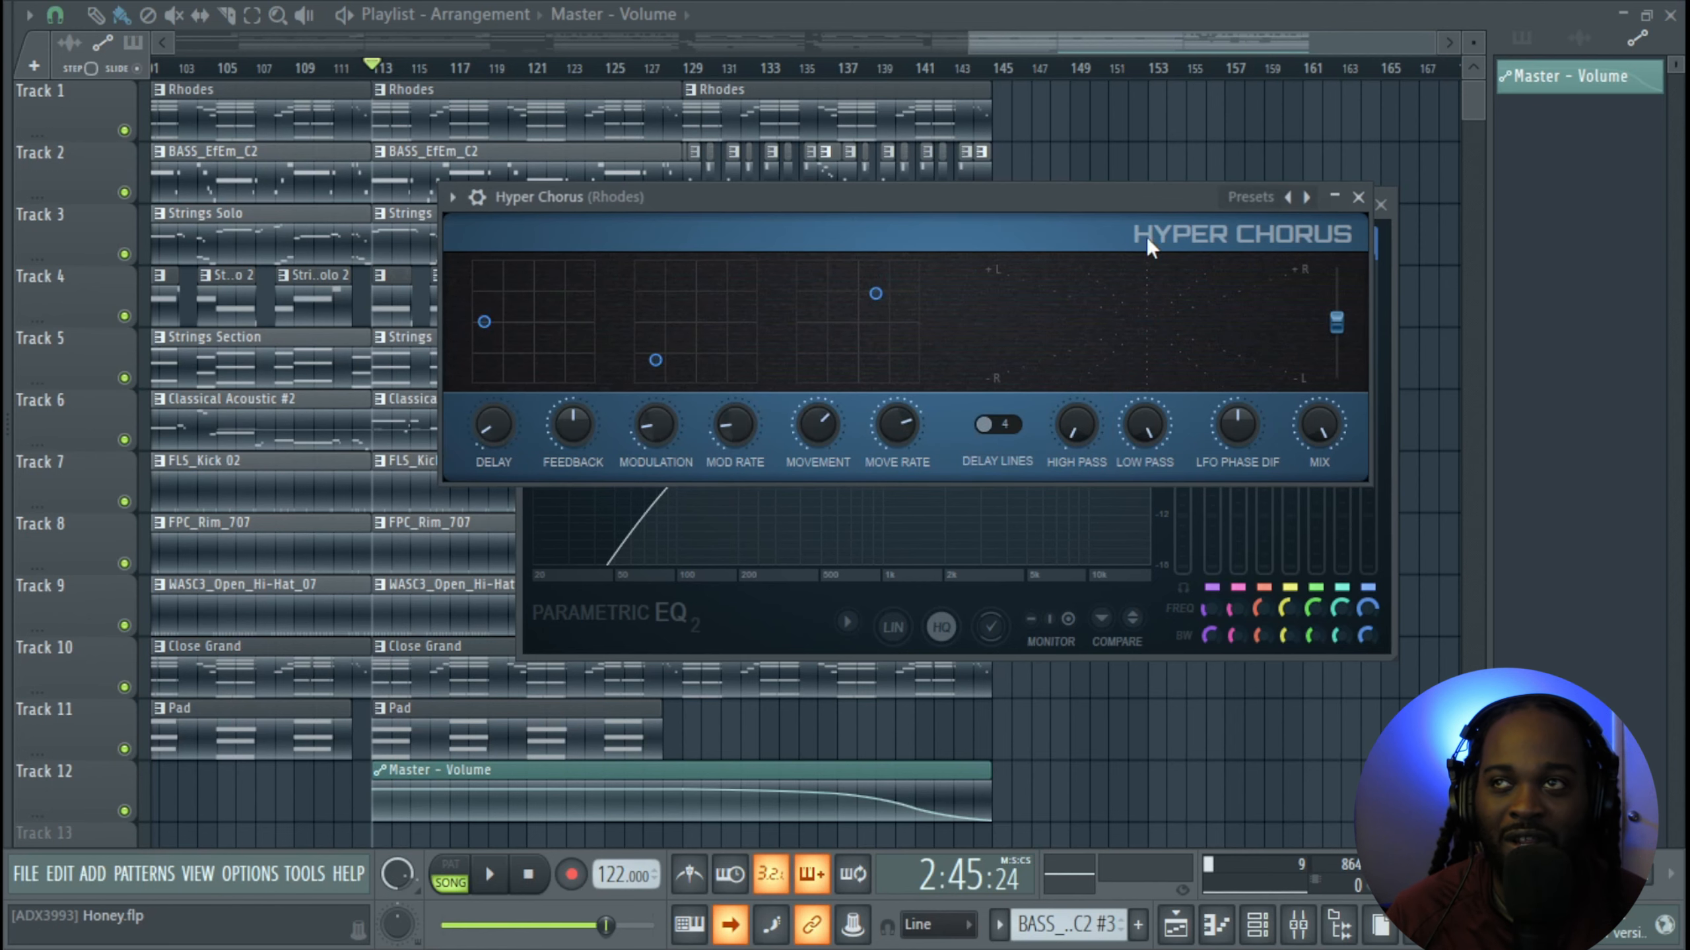
{"action": "left_click", "coordinate": [1341, 200]}
{"action": "left_click", "coordinate": [1365, 204]}
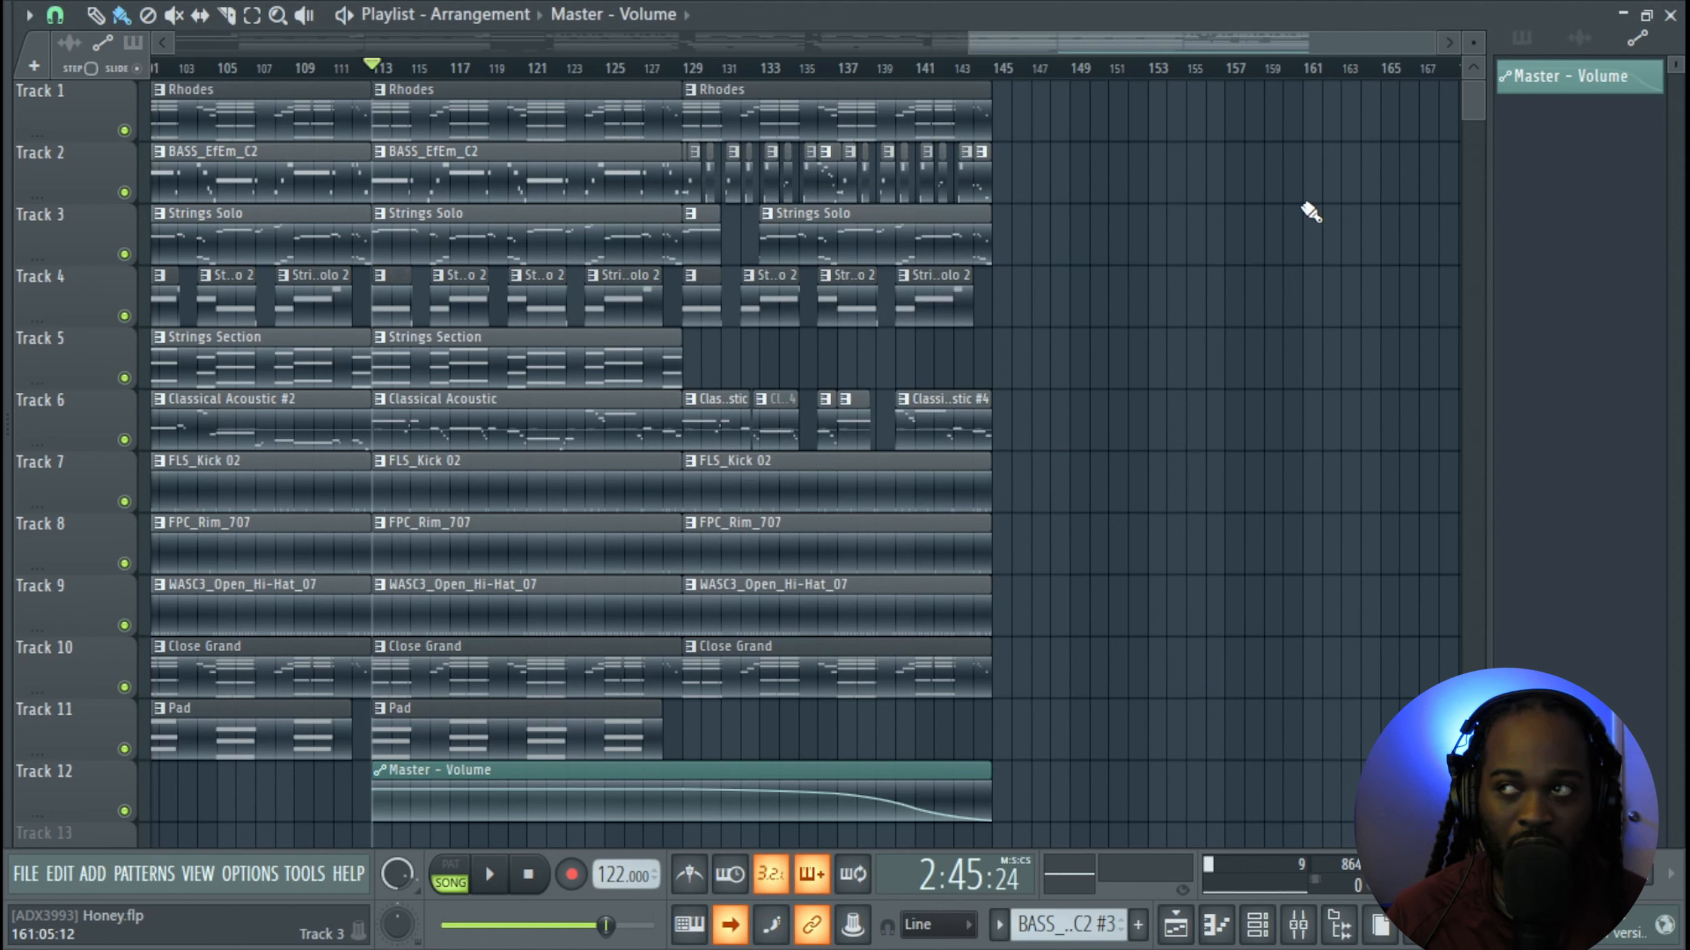
Open the Rhodes pattern in the piano roll and highlight each E♭4–G4–B♭4 chord in bars 1 to 3 in turn
{"action": "left_click", "coordinate": [454, 107]}
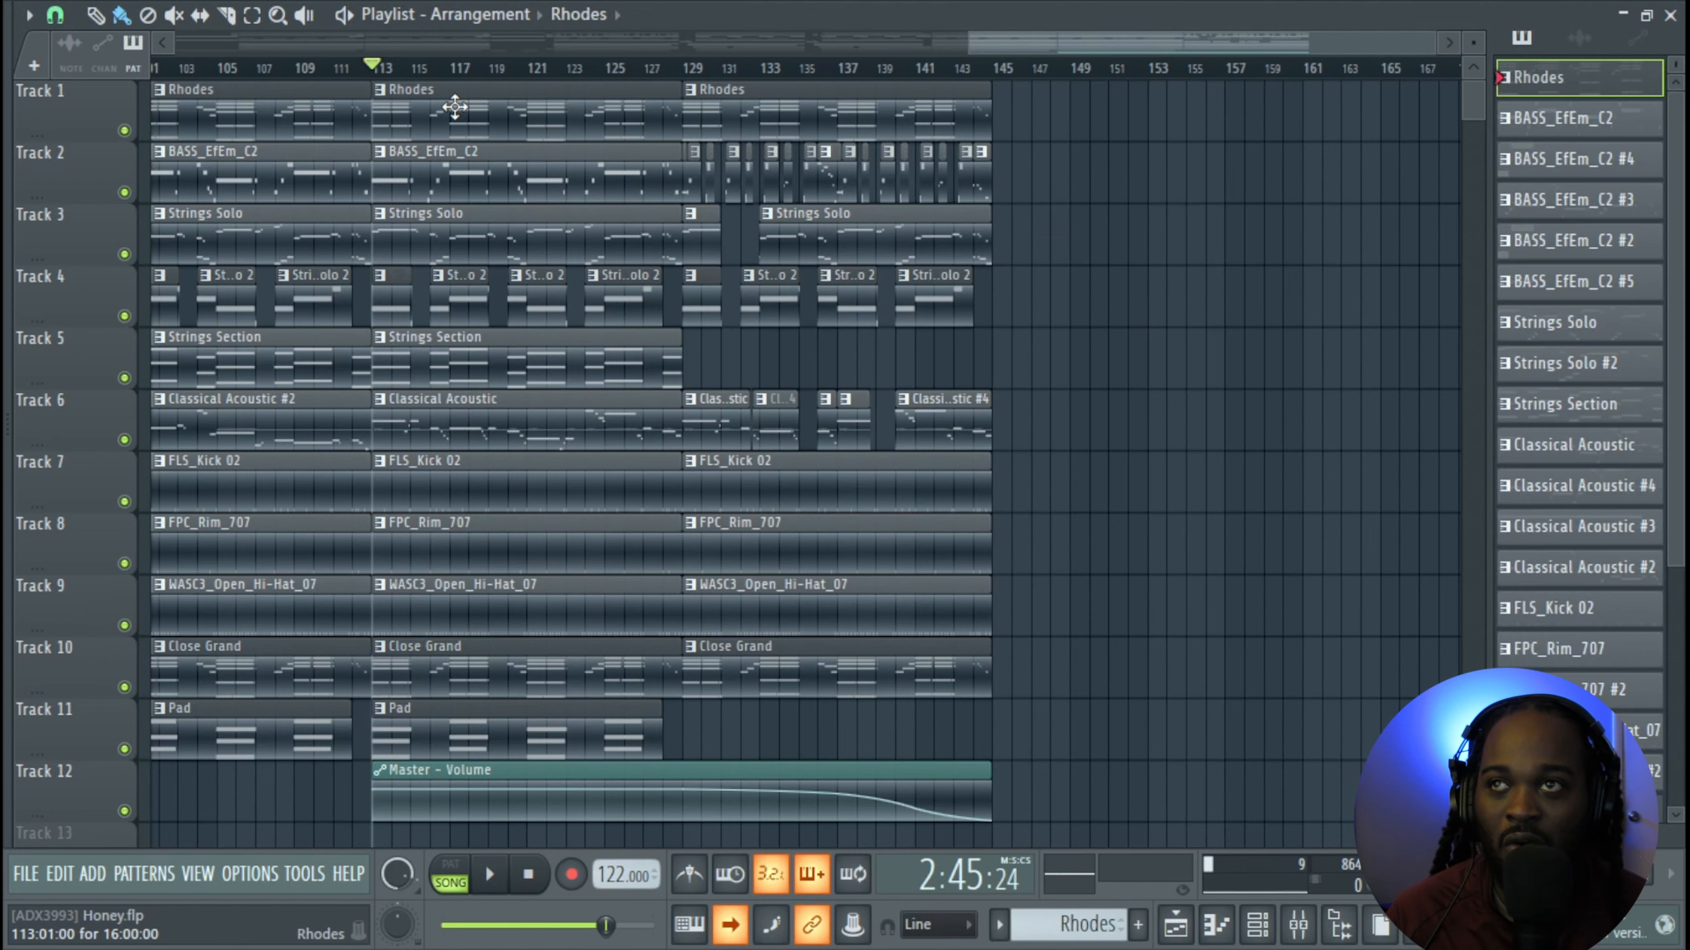
{"action": "double_click", "coordinate": [454, 107]}
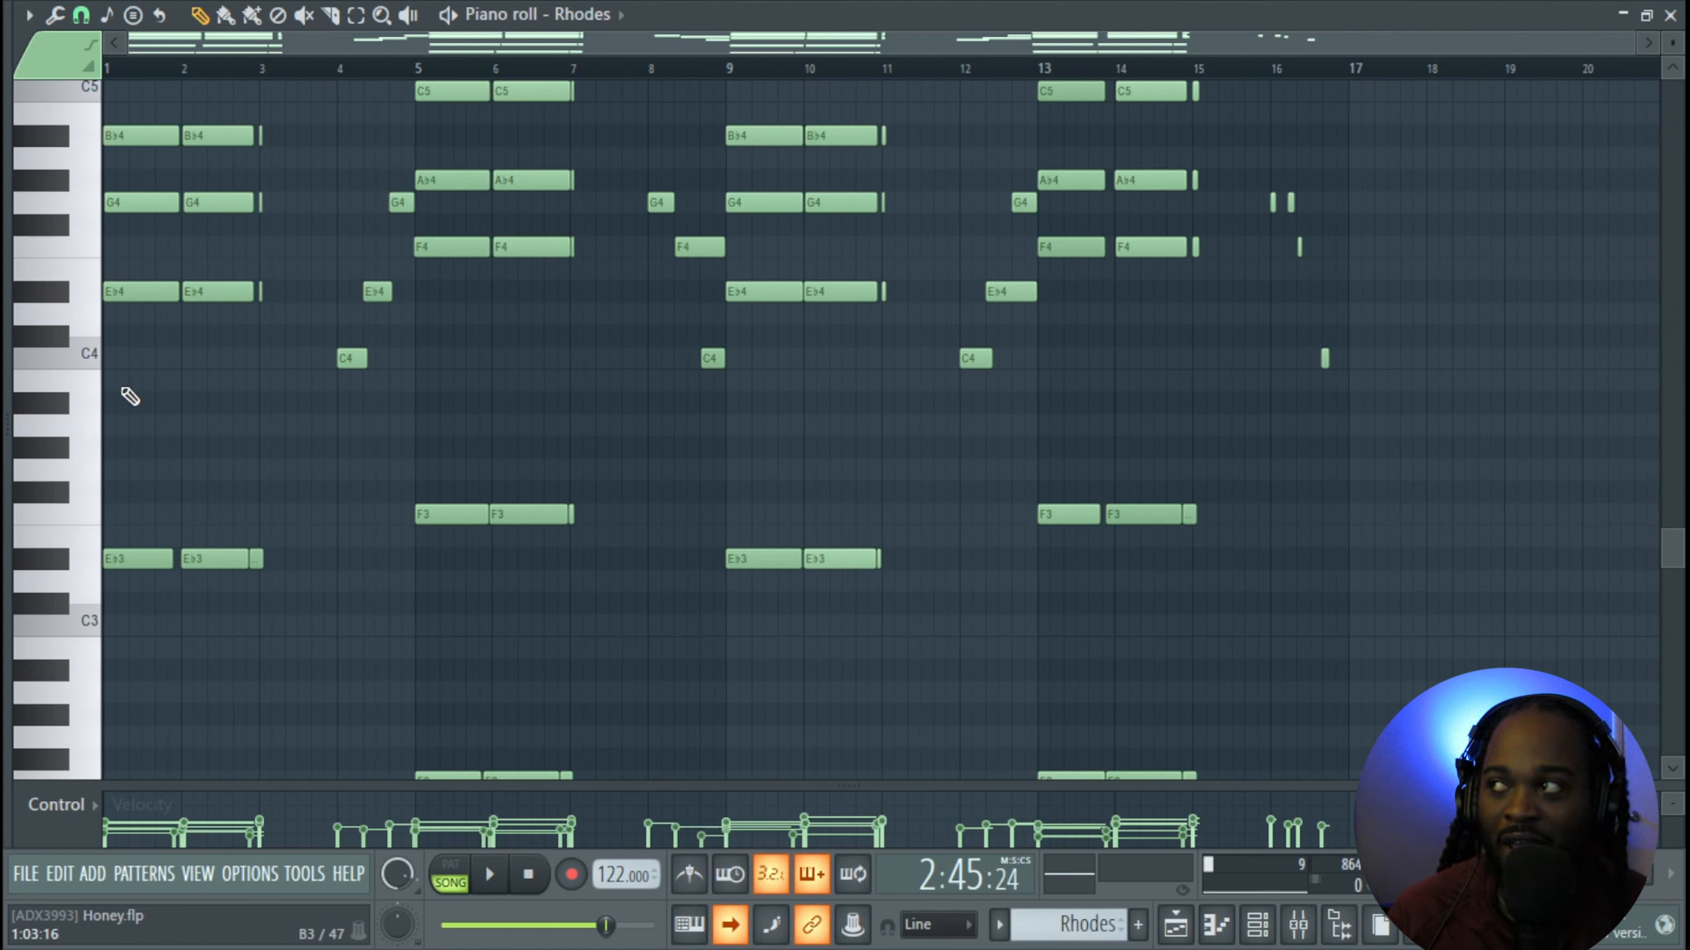
{"action": "left_click_drag", "start_coordinate": [122, 391], "coordinate": [167, 102]}
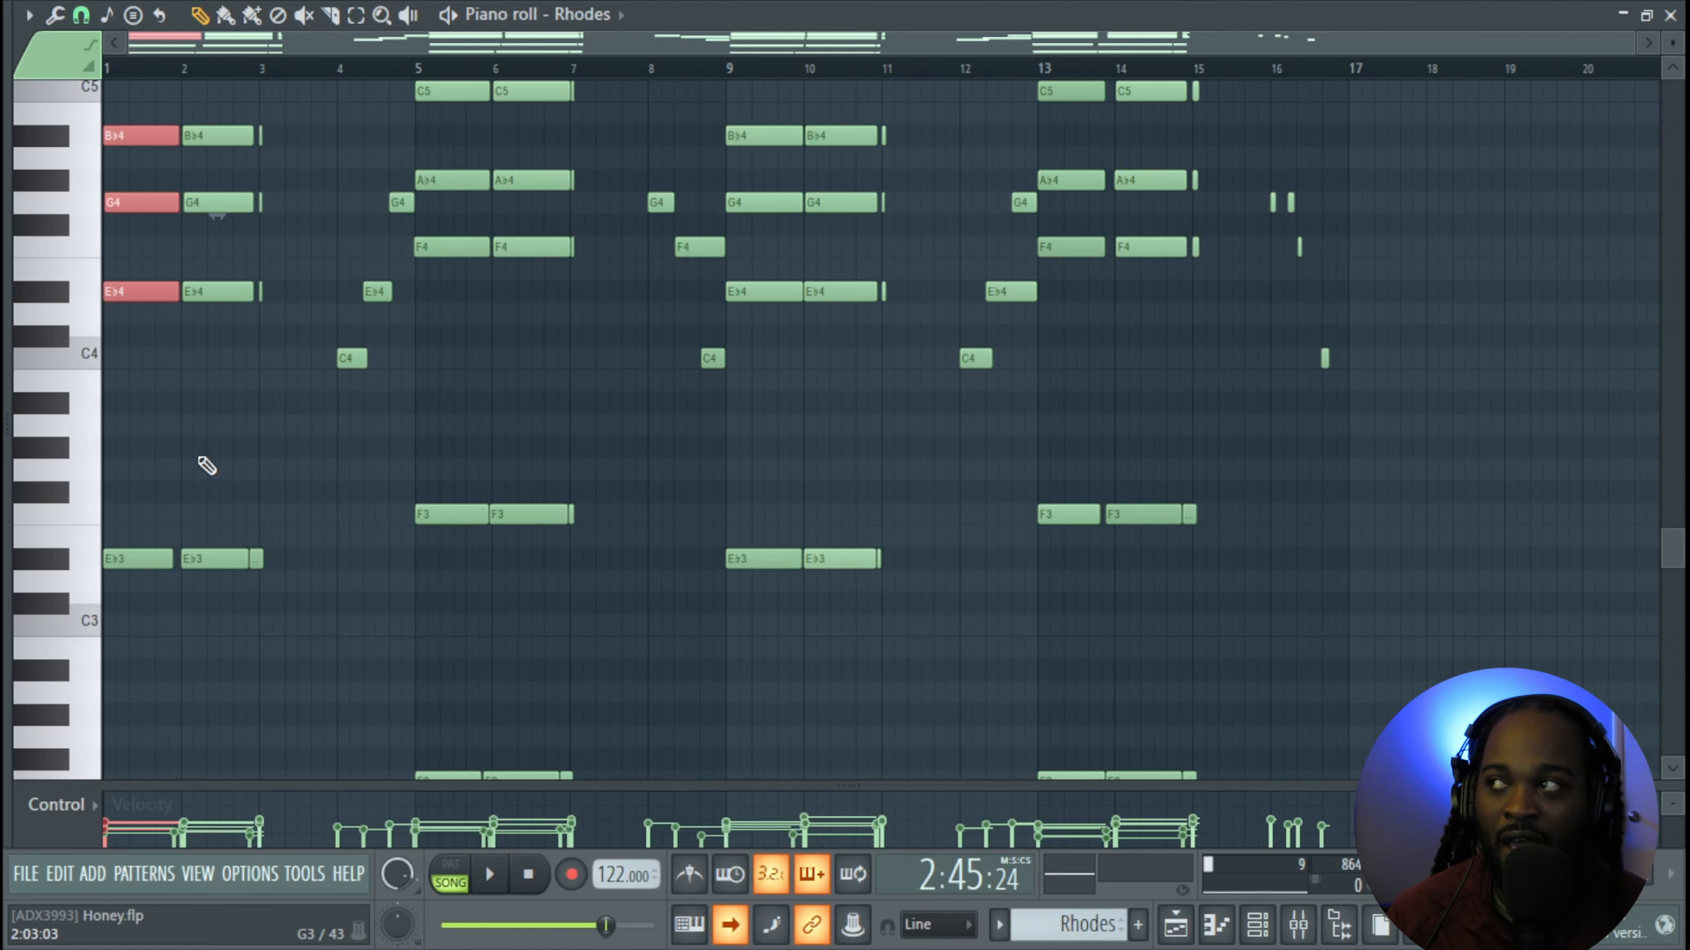
{"action": "left_click_drag", "start_coordinate": [134, 523], "coordinate": [163, 132]}
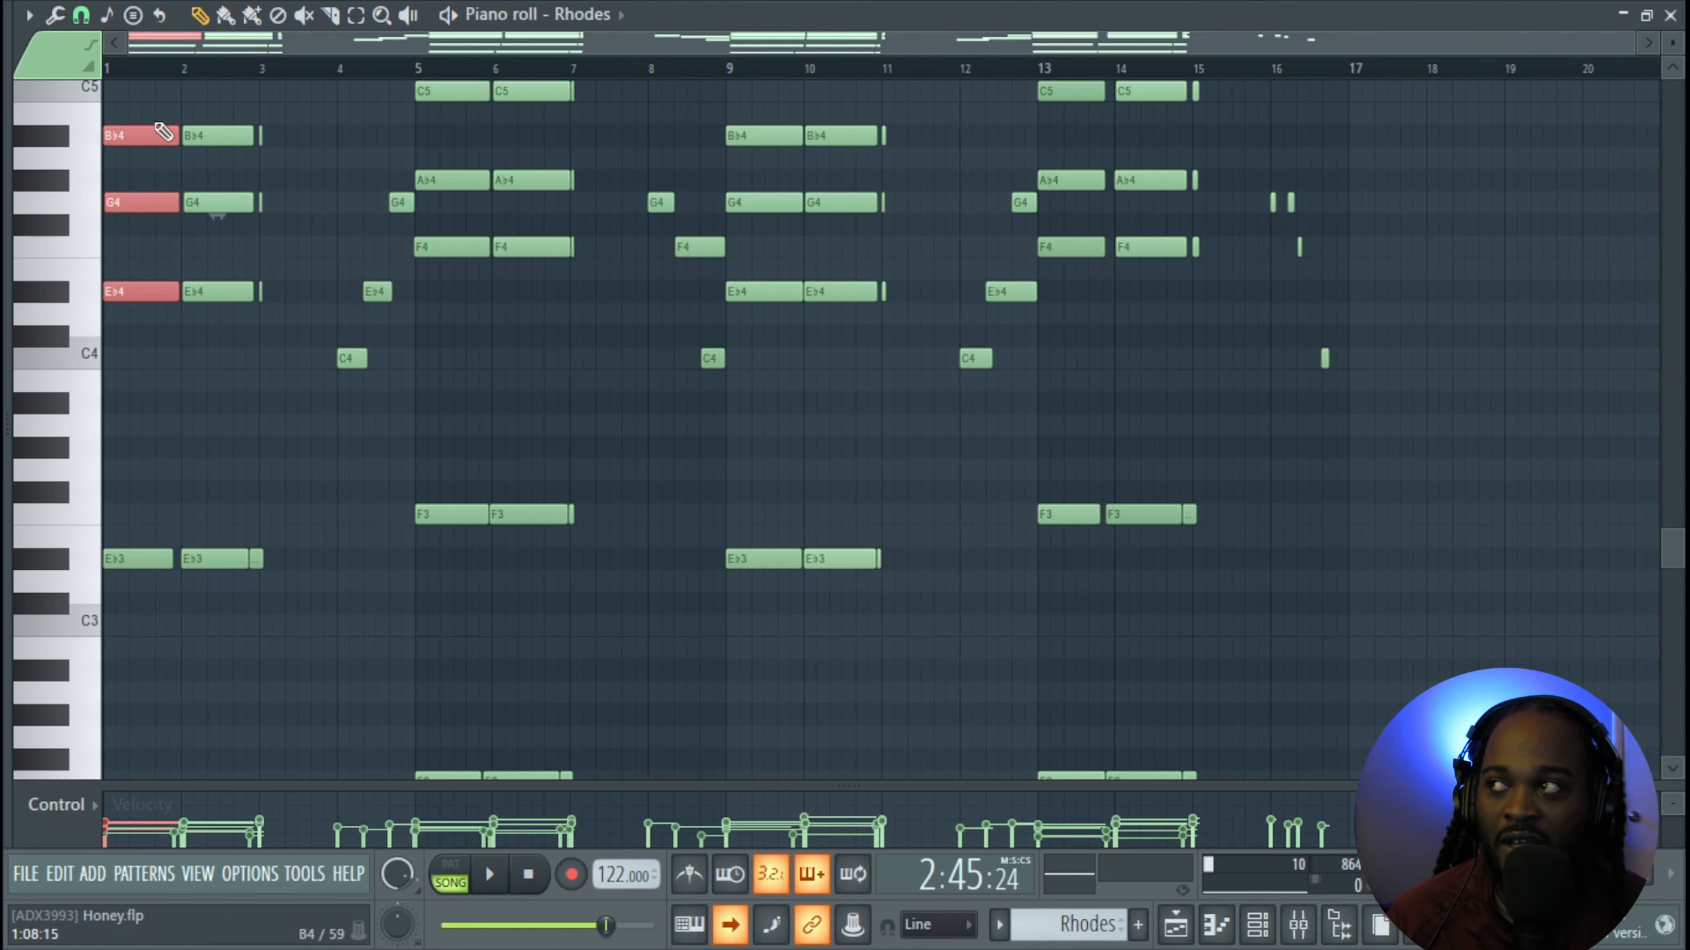
{"action": "left_click_drag", "start_coordinate": [192, 401], "coordinate": [224, 114]}
{"action": "scroll", "coordinate": [235, 181], "scroll_direction": "up", "scroll_amount": 3}
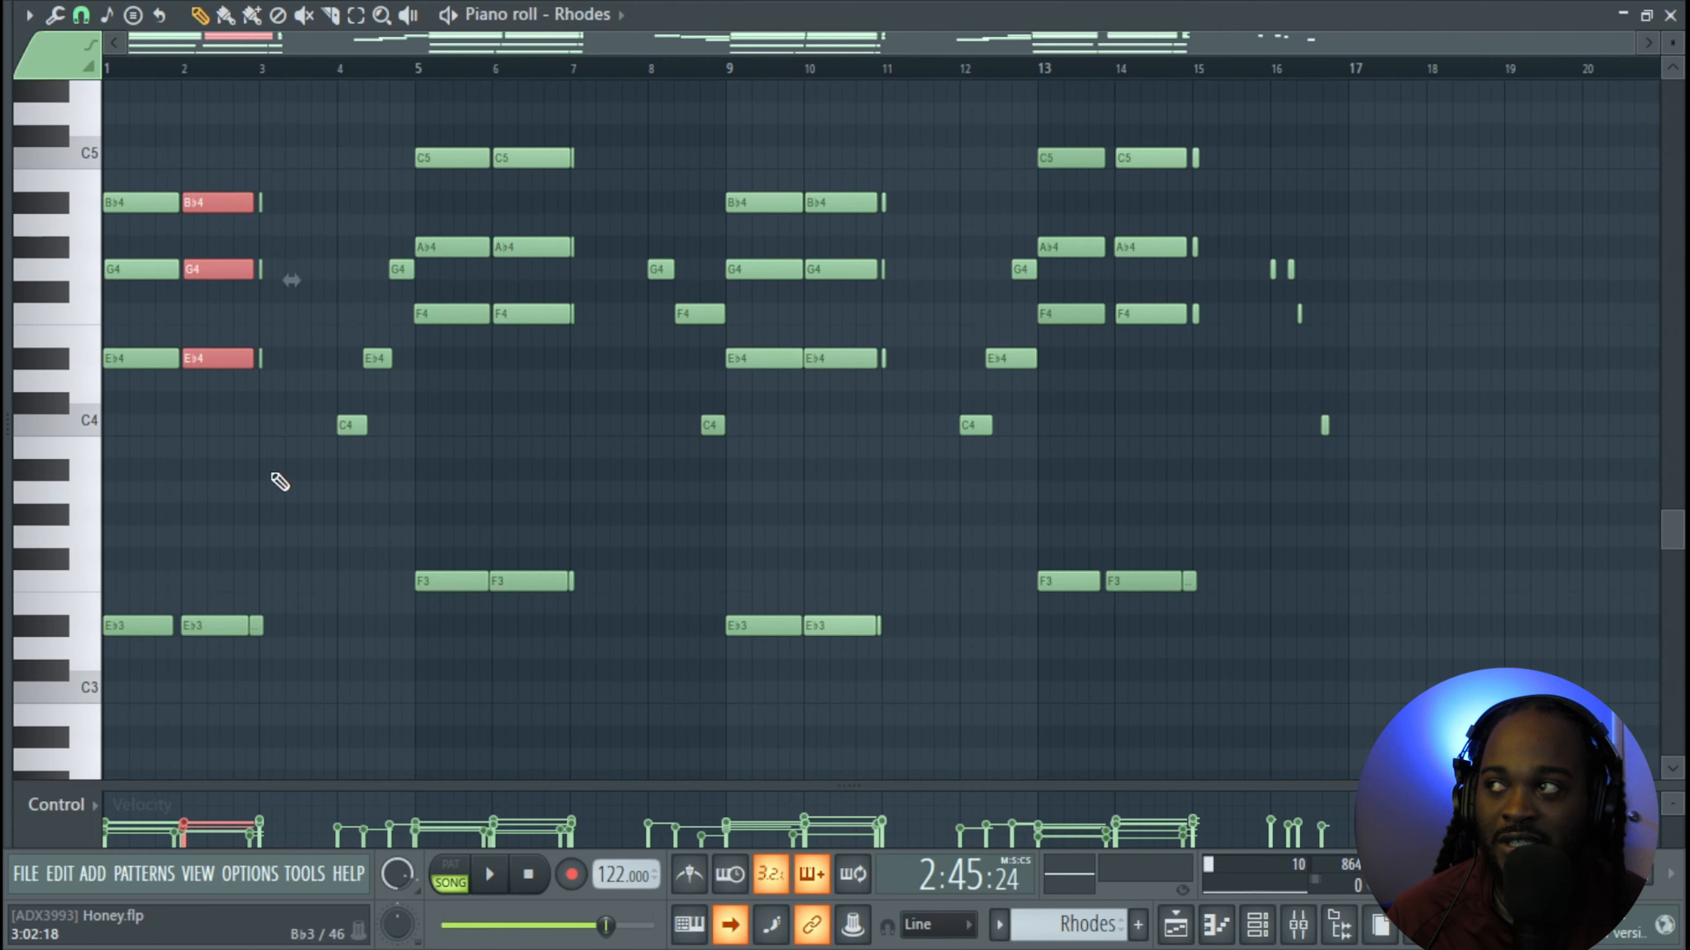
{"action": "left_click_drag", "start_coordinate": [262, 427], "coordinate": [279, 178]}
{"action": "scroll", "coordinate": [233, 313], "scroll_direction": "up", "scroll_amount": 2}
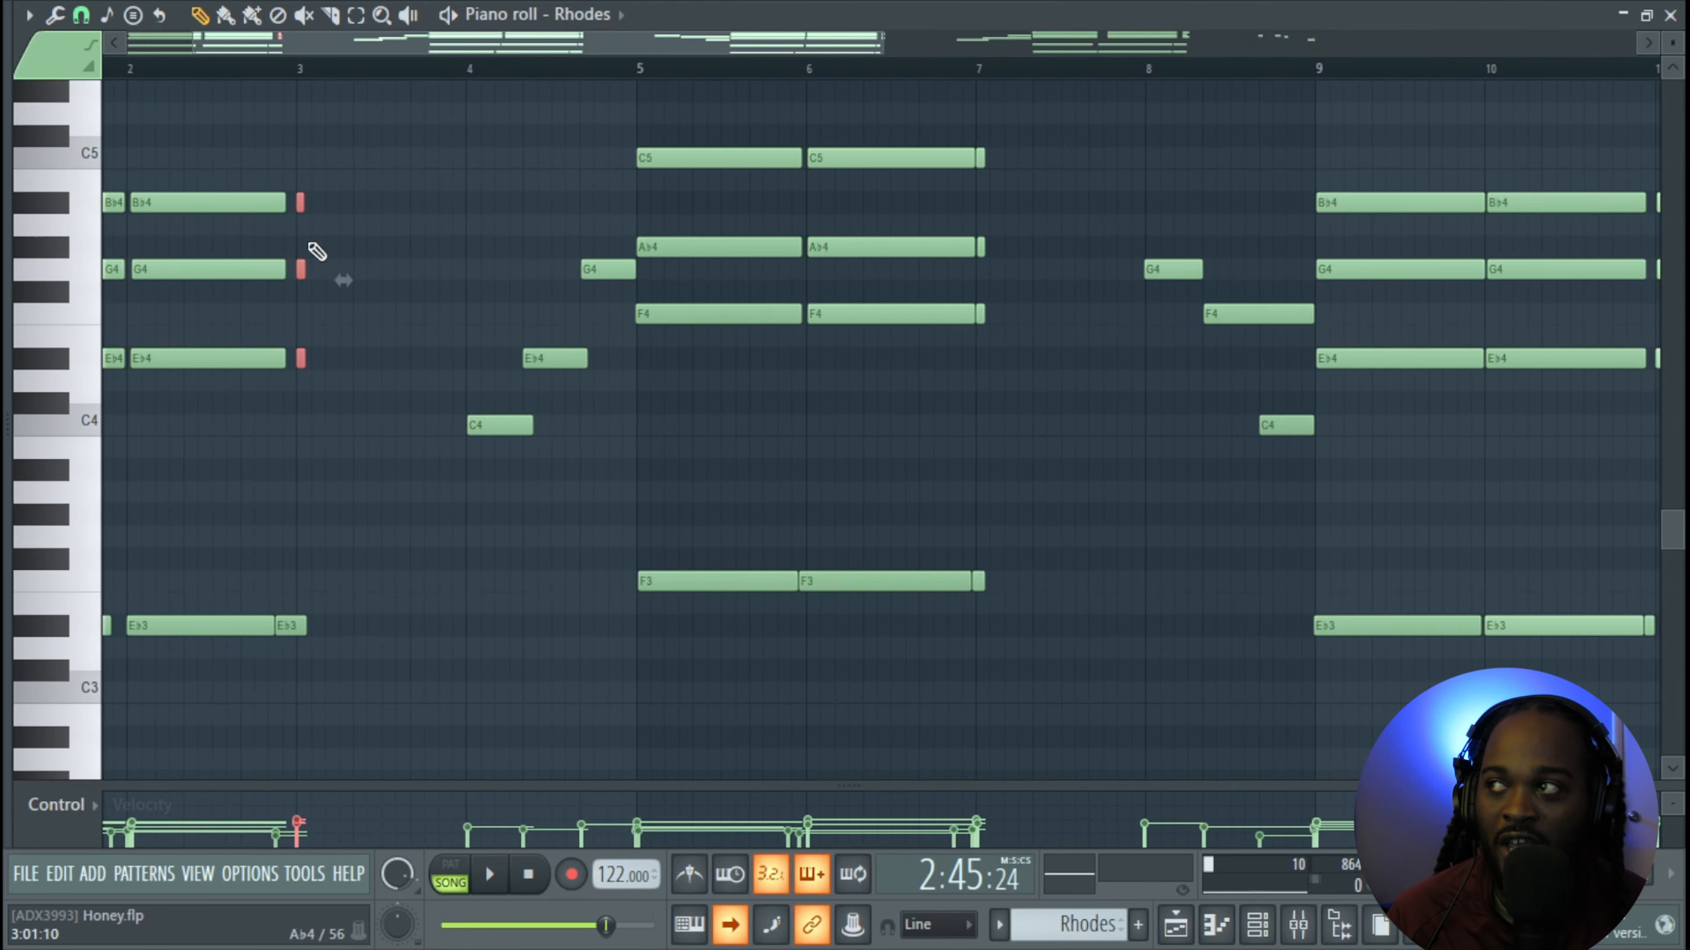
{"action": "scroll", "coordinate": [377, 472], "scroll_direction": "down", "scroll_amount": 3}
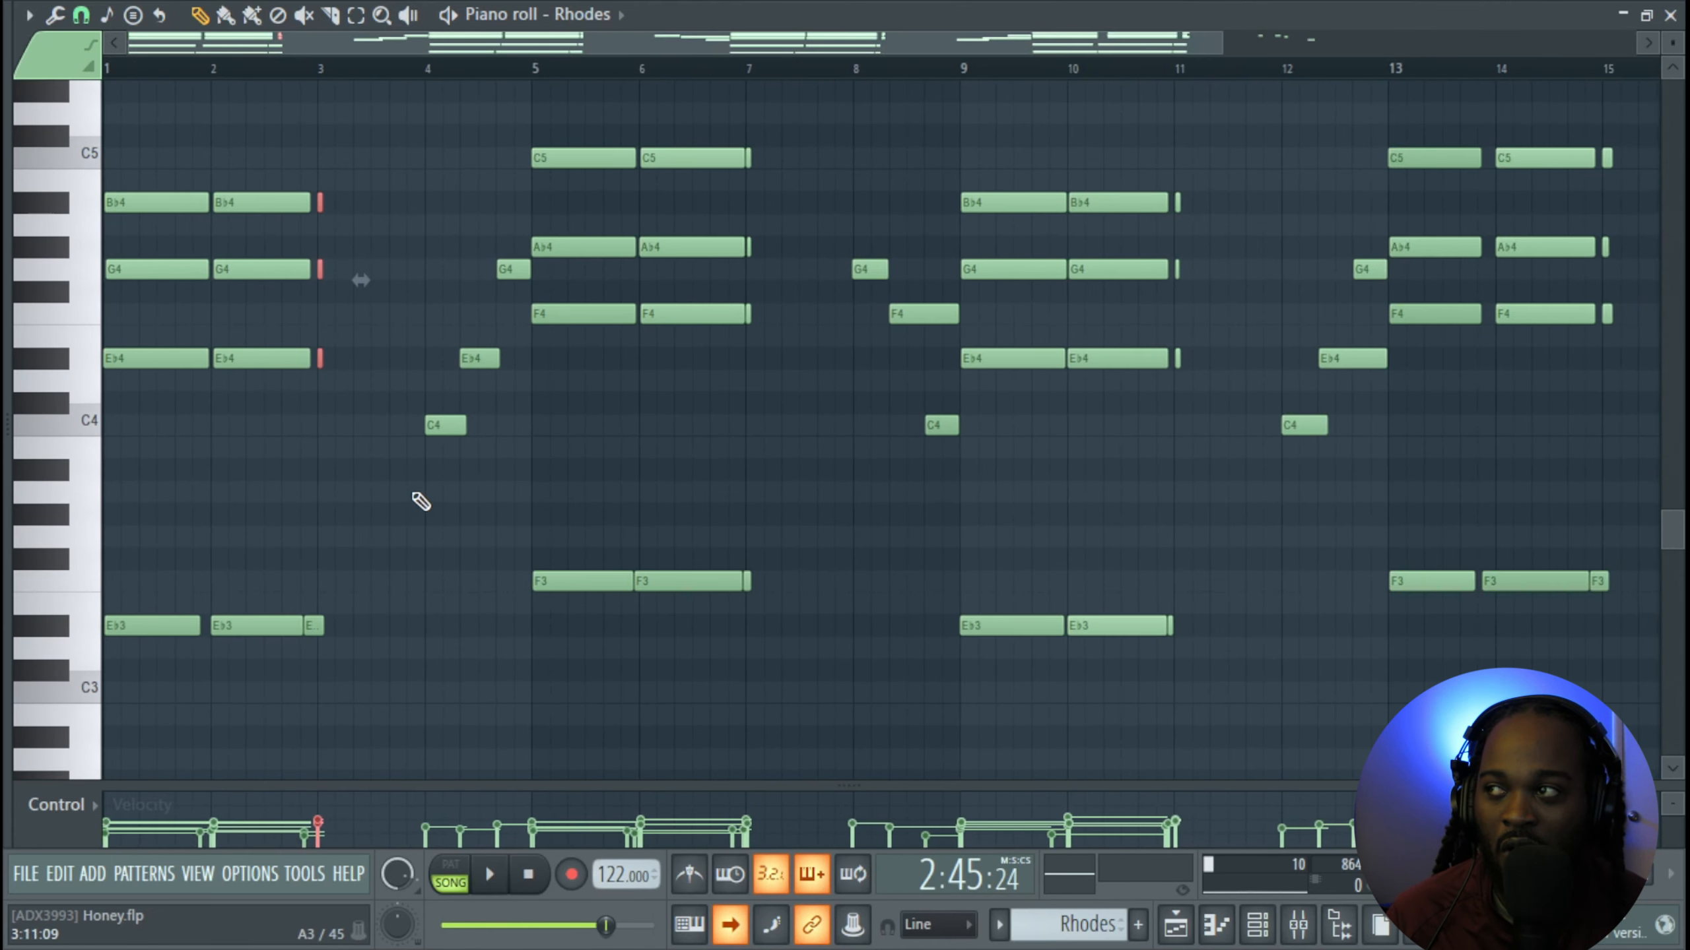
Highlight the rising C4, E♭4 and G4 melody notes in bar 4 and the F4–A♭4–C5 chords in bars 5 and 6
{"action": "left_click_drag", "start_coordinate": [436, 457], "coordinate": [447, 403]}
{"action": "left_click_drag", "start_coordinate": [475, 400], "coordinate": [511, 253]}
{"action": "left_click_drag", "start_coordinate": [587, 411], "coordinate": [673, 137]}
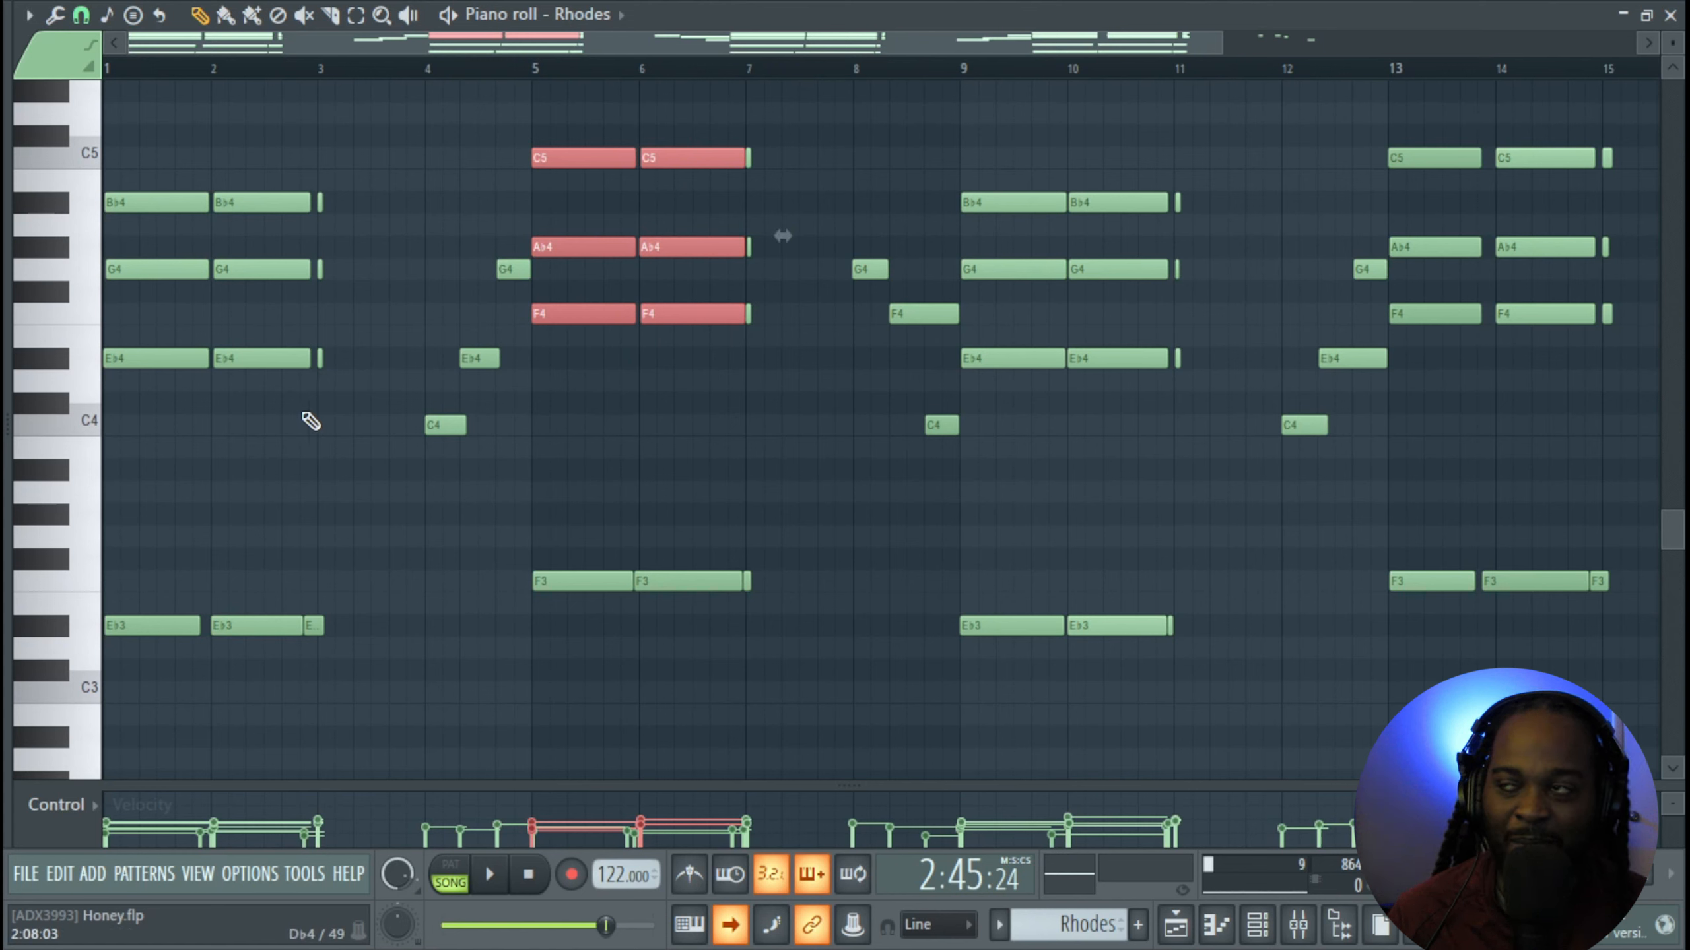
Highlight the chords of bars 1–2 and 5–7 for comparison, followed by the E♭3 and F3 bass notes beneath them
{"action": "left_click_drag", "start_coordinate": [255, 448], "coordinate": [174, 204]}
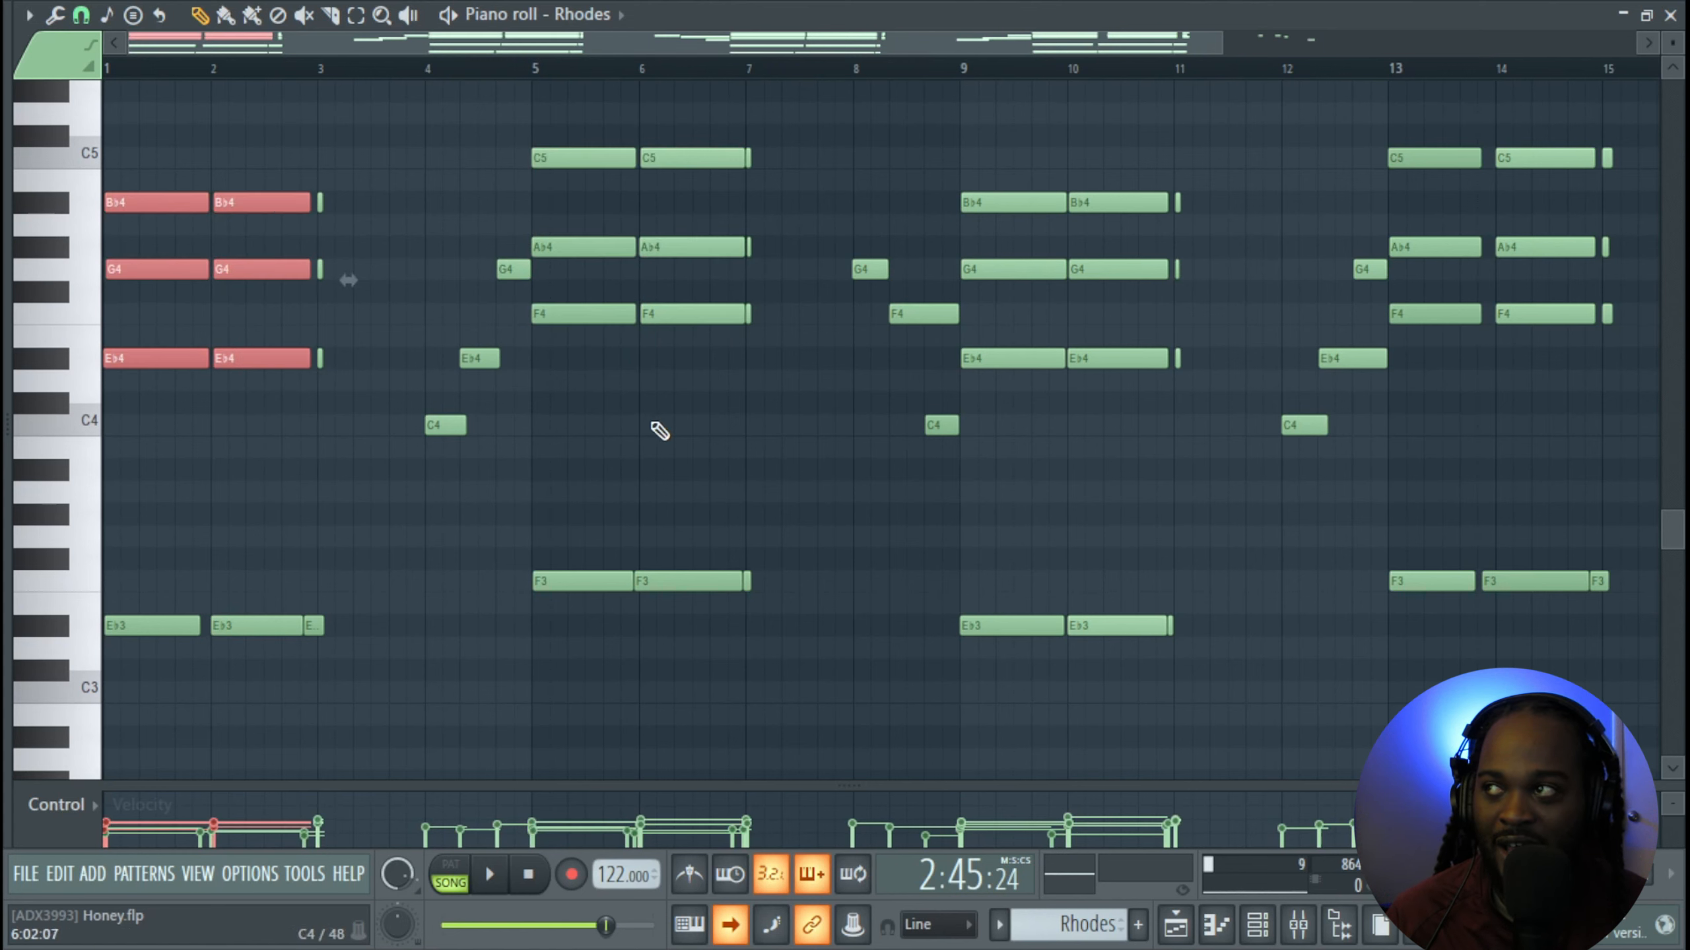
{"action": "left_click_drag", "start_coordinate": [645, 405], "coordinate": [711, 92]}
{"action": "left_click_drag", "start_coordinate": [785, 324], "coordinate": [745, 145]}
{"action": "left_click_drag", "start_coordinate": [233, 681], "coordinate": [752, 547]}
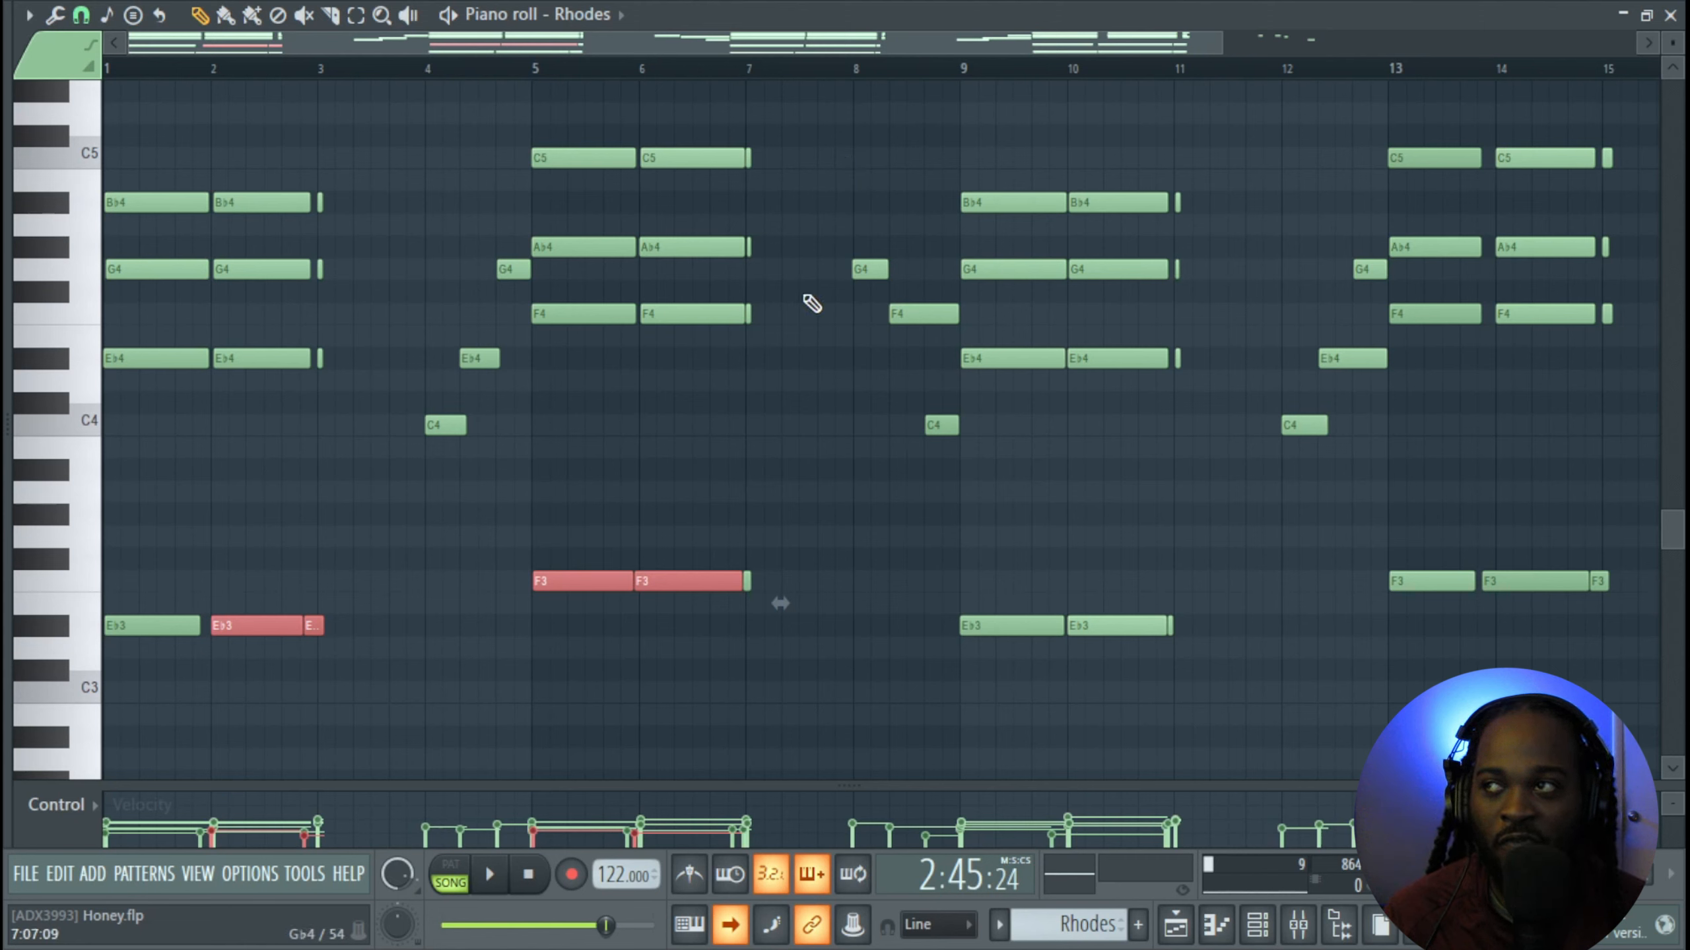
Highlight the descending G4, F4 and C4 notes in bar 8 and the repeated E♭4–G4–B♭4 chord in bar 9
{"action": "left_click", "coordinate": [856, 267]}
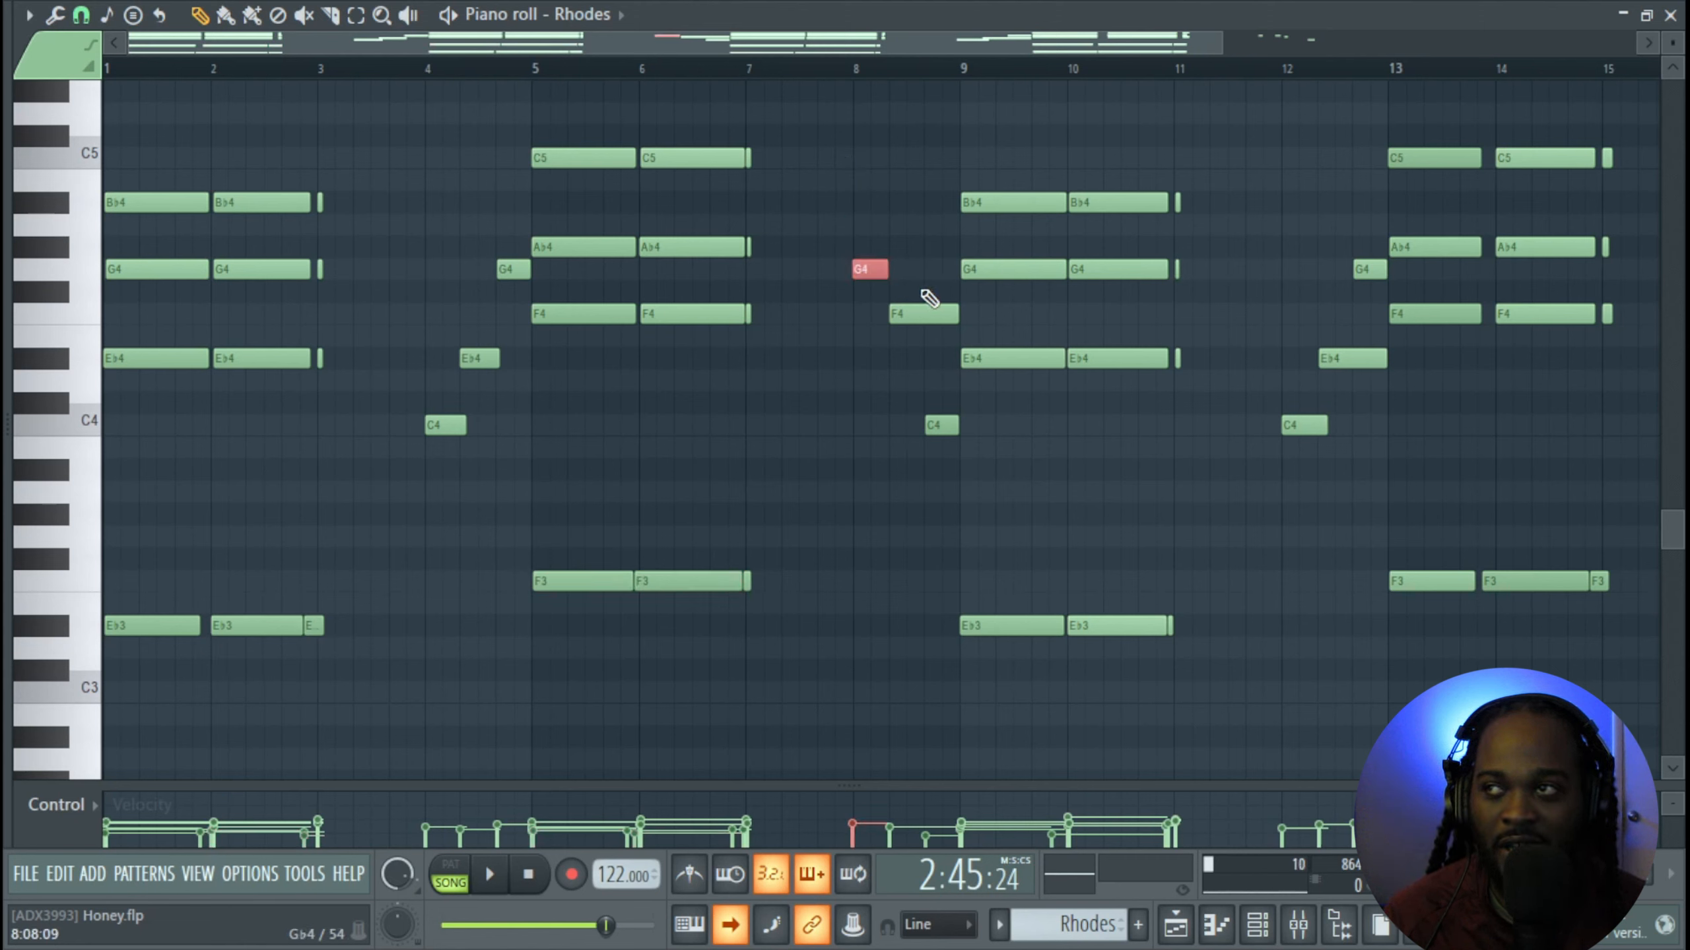
{"action": "left_click", "coordinate": [931, 313]}
{"action": "left_click", "coordinate": [941, 424]}
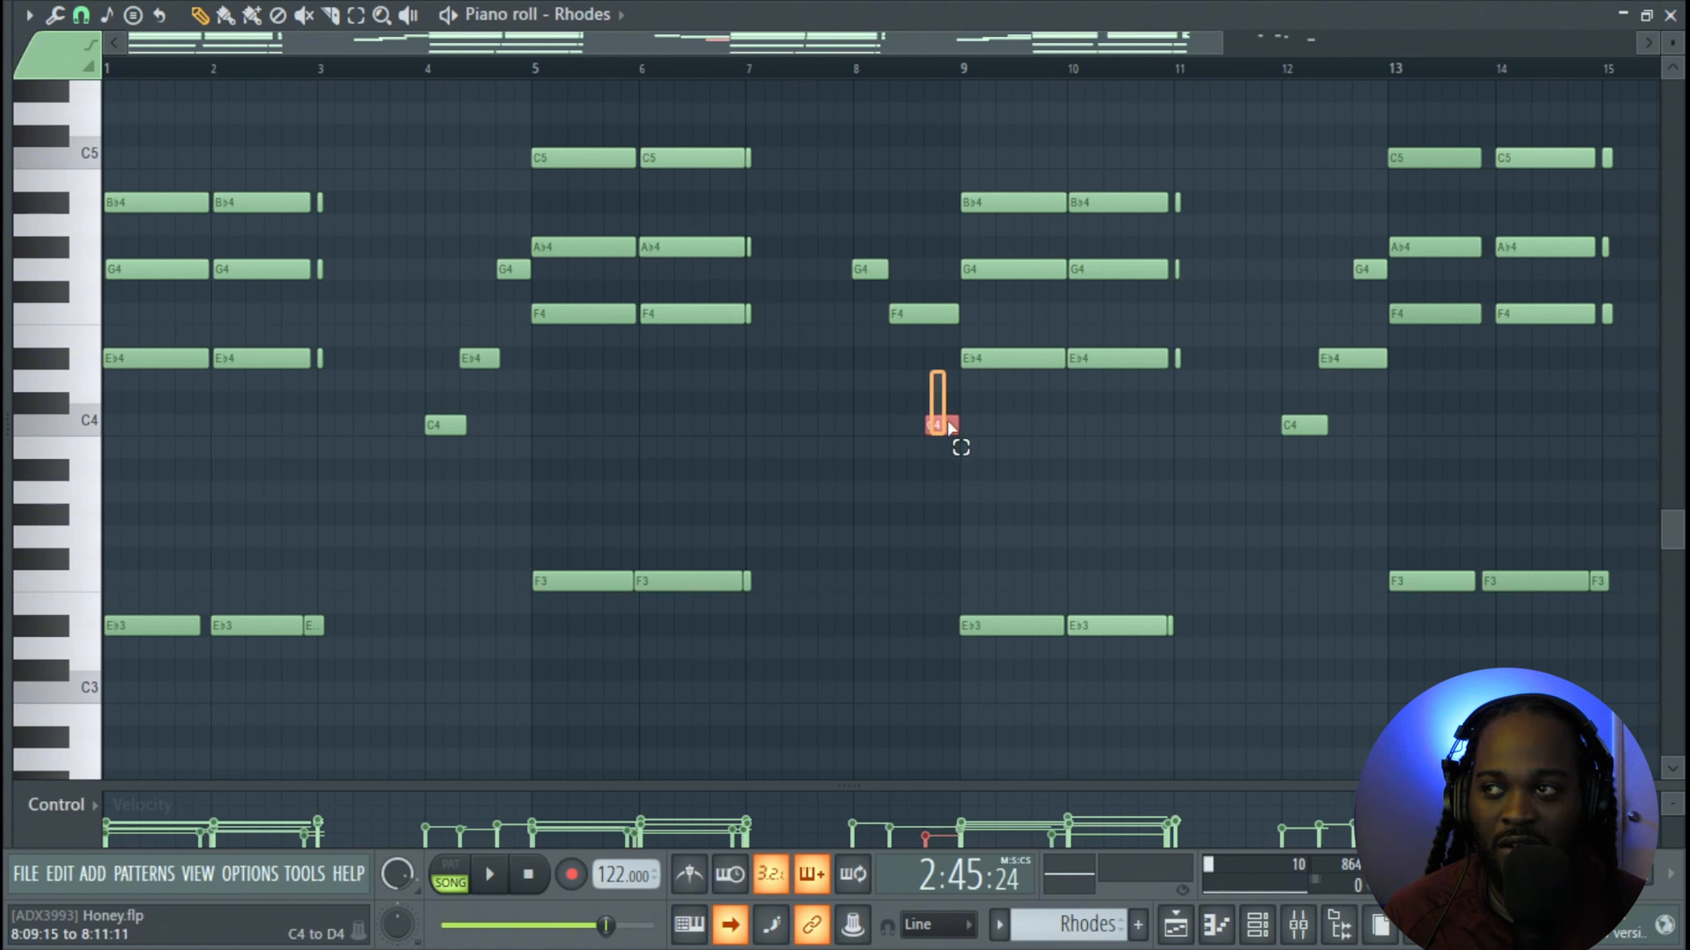
{"action": "left_click_drag", "start_coordinate": [1009, 570], "coordinate": [1045, 157]}
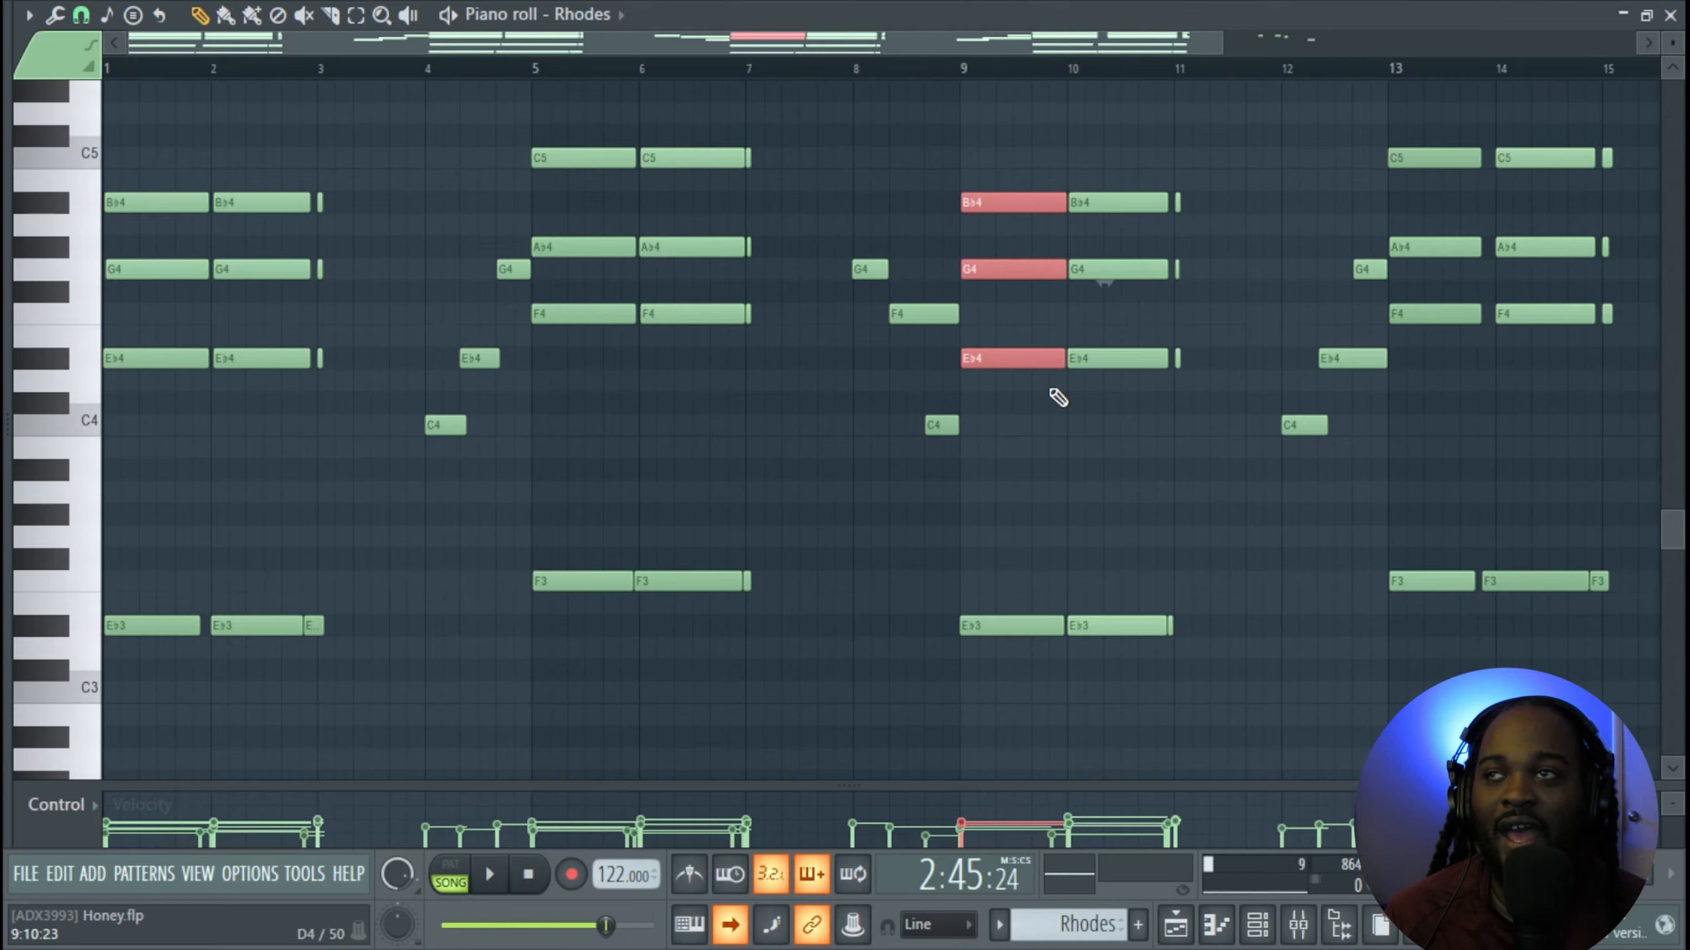
Highlight the short closing G4, G4, F4 and C4 notes in bar 16, first as a group and then individually
{"action": "scroll", "coordinate": [1057, 394], "scroll_direction": "down", "scroll_amount": 2}
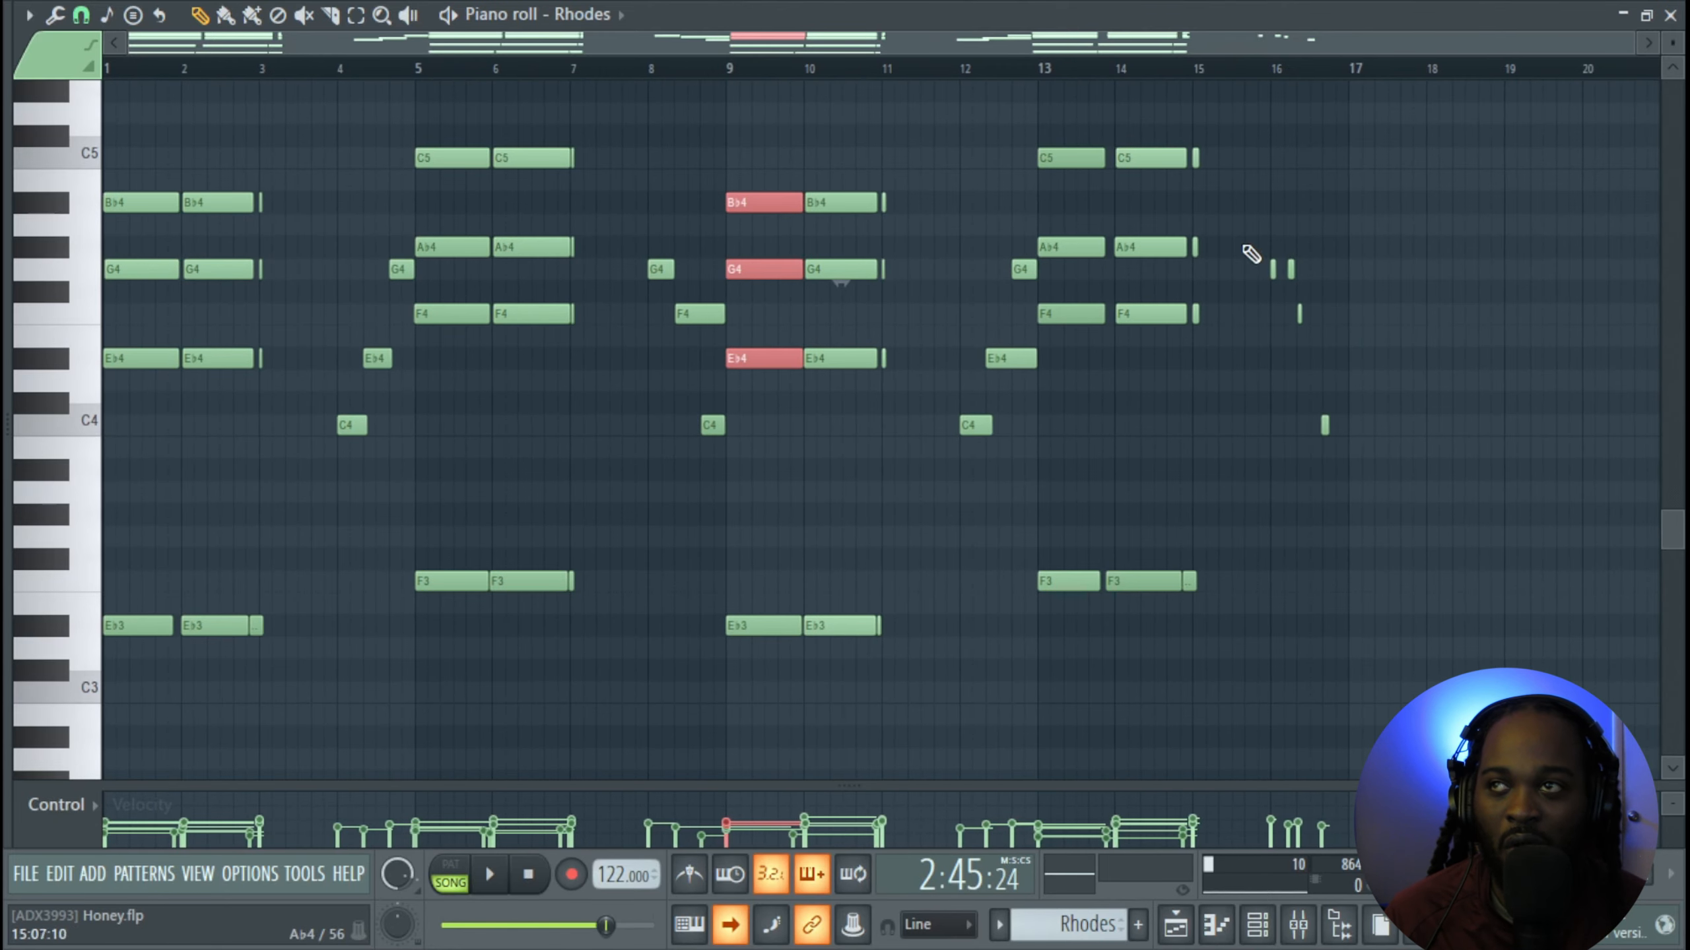
{"action": "left_click_drag", "start_coordinate": [1272, 211], "coordinate": [1362, 466]}
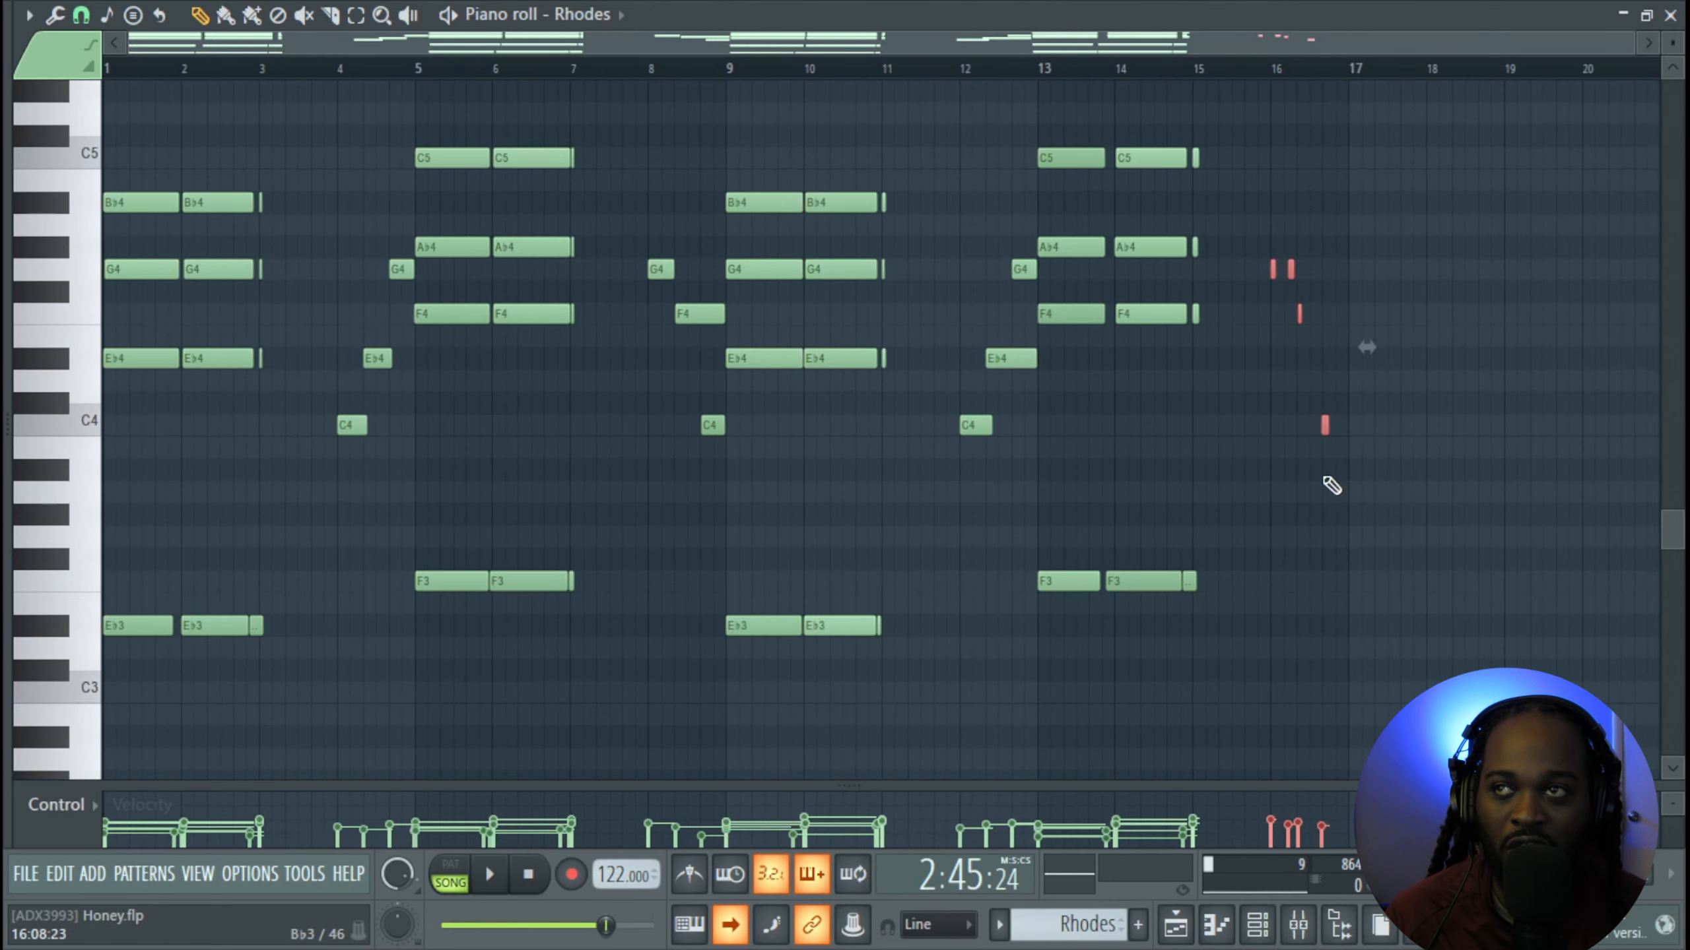
{"action": "scroll", "coordinate": [1309, 466], "scroll_direction": "up", "scroll_amount": 5}
{"action": "left_click_drag", "start_coordinate": [1137, 309], "coordinate": [1260, 233]}
{"action": "left_click_drag", "start_coordinate": [1230, 303], "coordinate": [1291, 343]}
{"action": "left_click_drag", "start_coordinate": [1351, 480], "coordinate": [1454, 423]}
{"action": "scroll", "coordinate": [1241, 492], "scroll_direction": "down", "scroll_amount": 2}
{"action": "scroll", "coordinate": [856, 525], "scroll_direction": "down", "scroll_amount": 3}
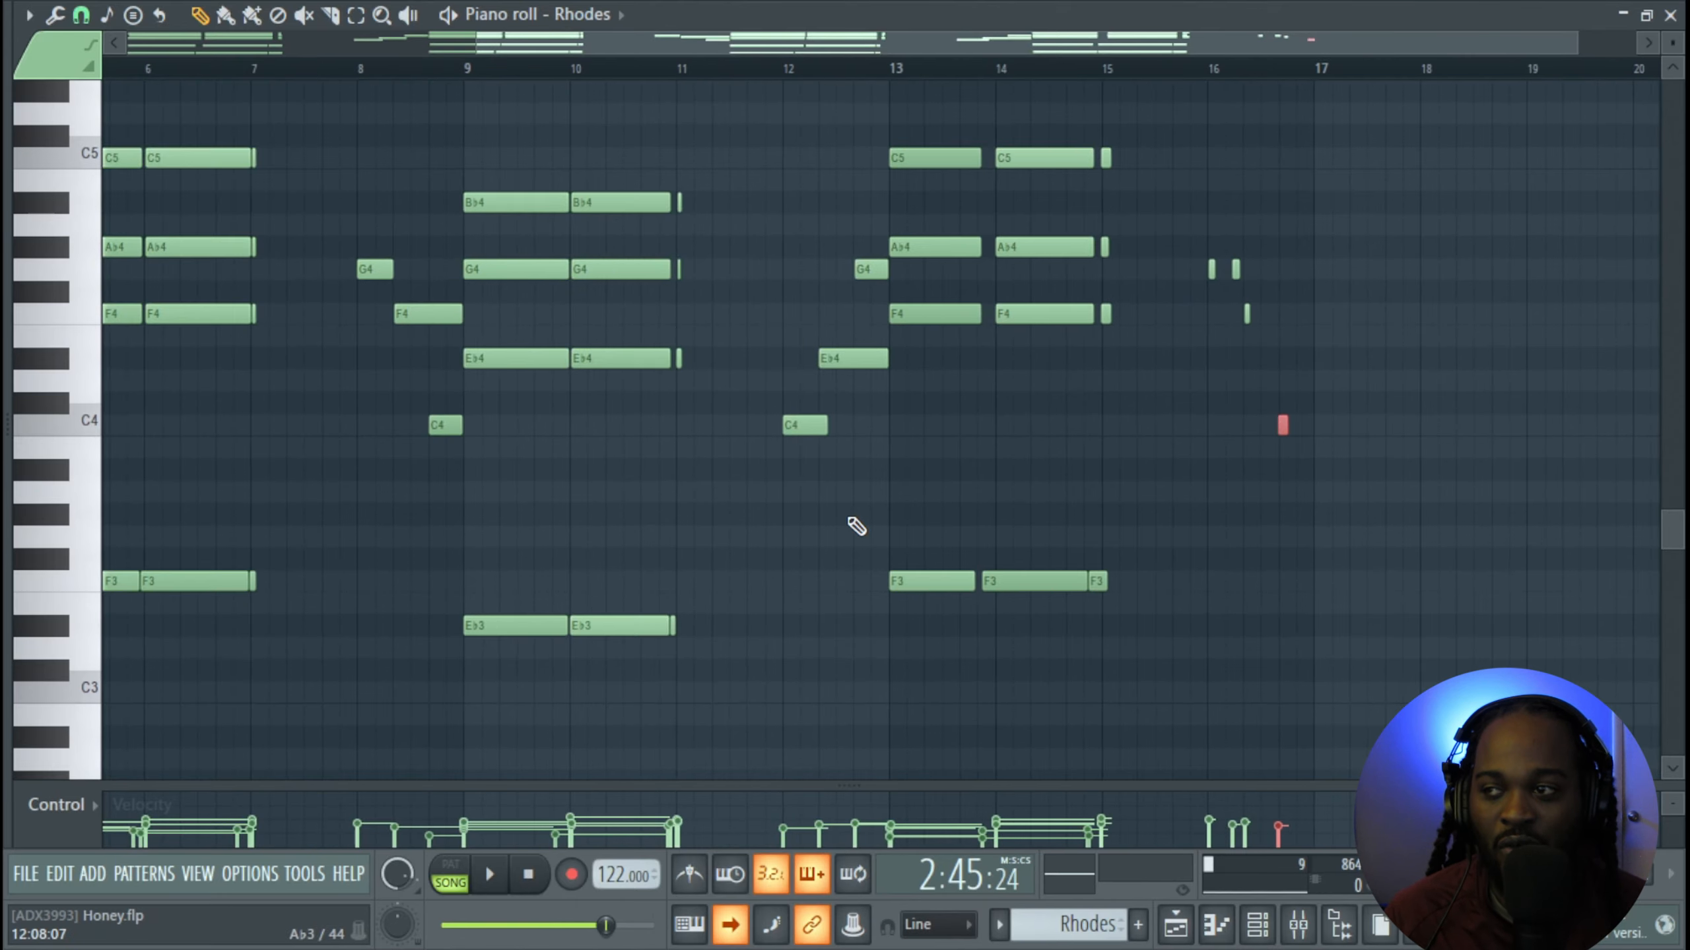
Examine the chord note timing around bar 10 and enlarge the velocity lane to inspect the note velocities
{"action": "scroll", "coordinate": [535, 458], "scroll_direction": "up", "scroll_amount": 6}
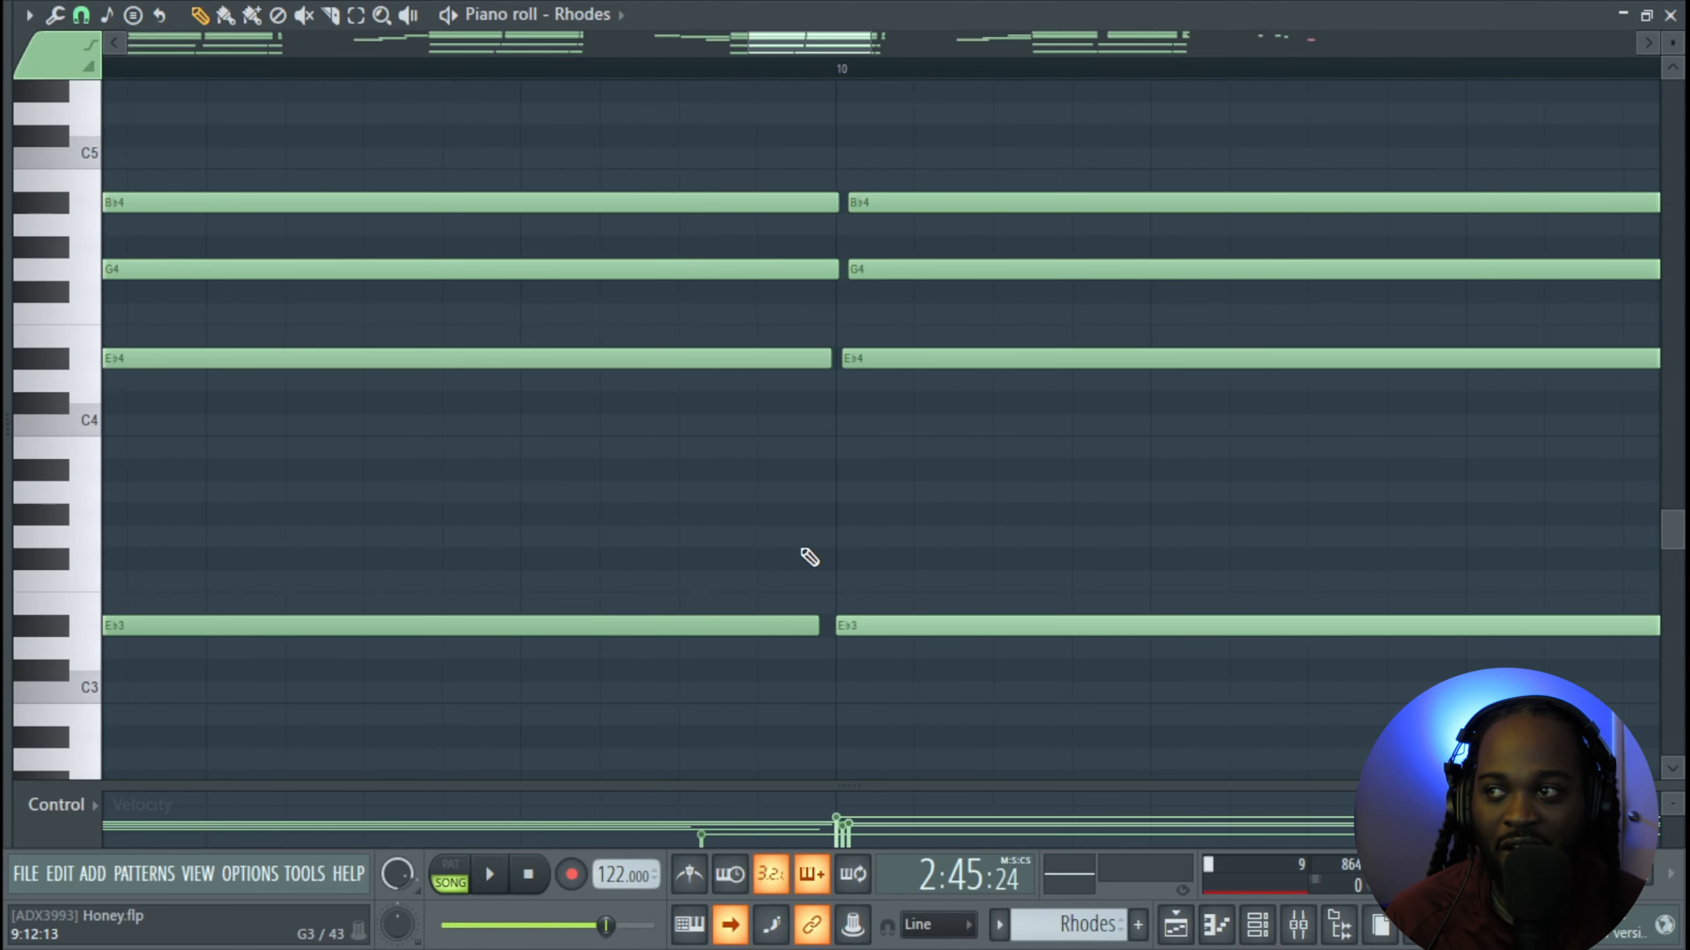
{"action": "scroll", "coordinate": [805, 557], "scroll_direction": "down", "scroll_amount": 6}
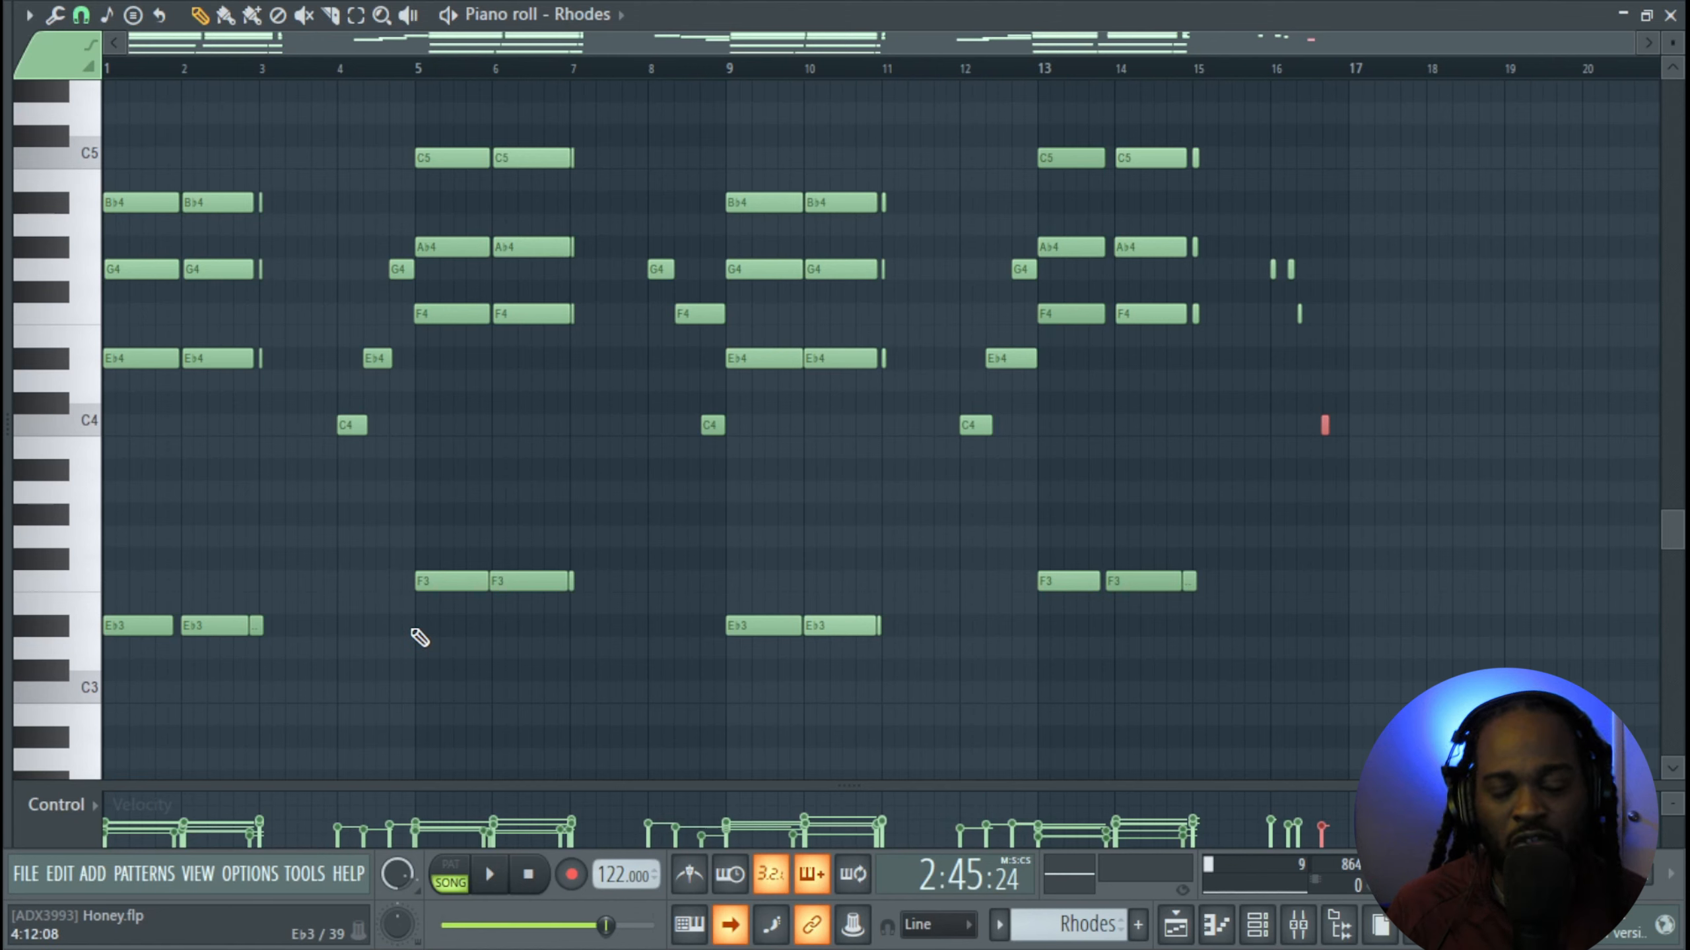
{"action": "left_click_drag", "start_coordinate": [839, 787], "coordinate": [841, 657]}
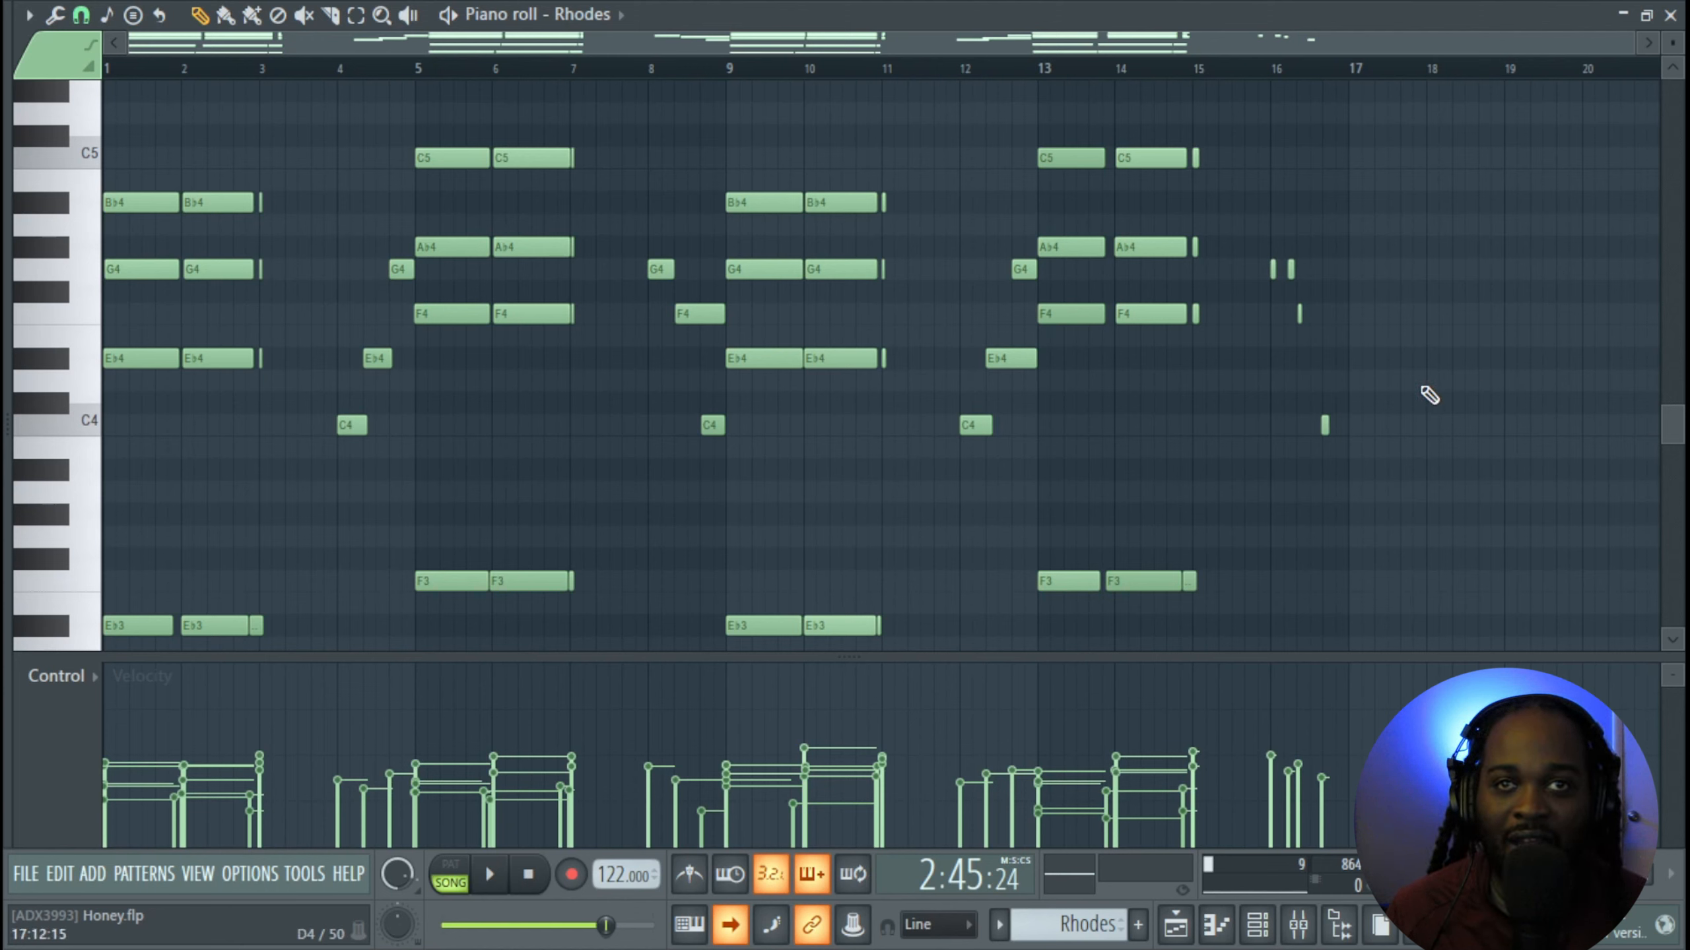
Audition the Rhodes pattern in pattern mode and close the piano roll with its velocity lane collapsed
{"action": "left_click", "coordinate": [451, 875]}
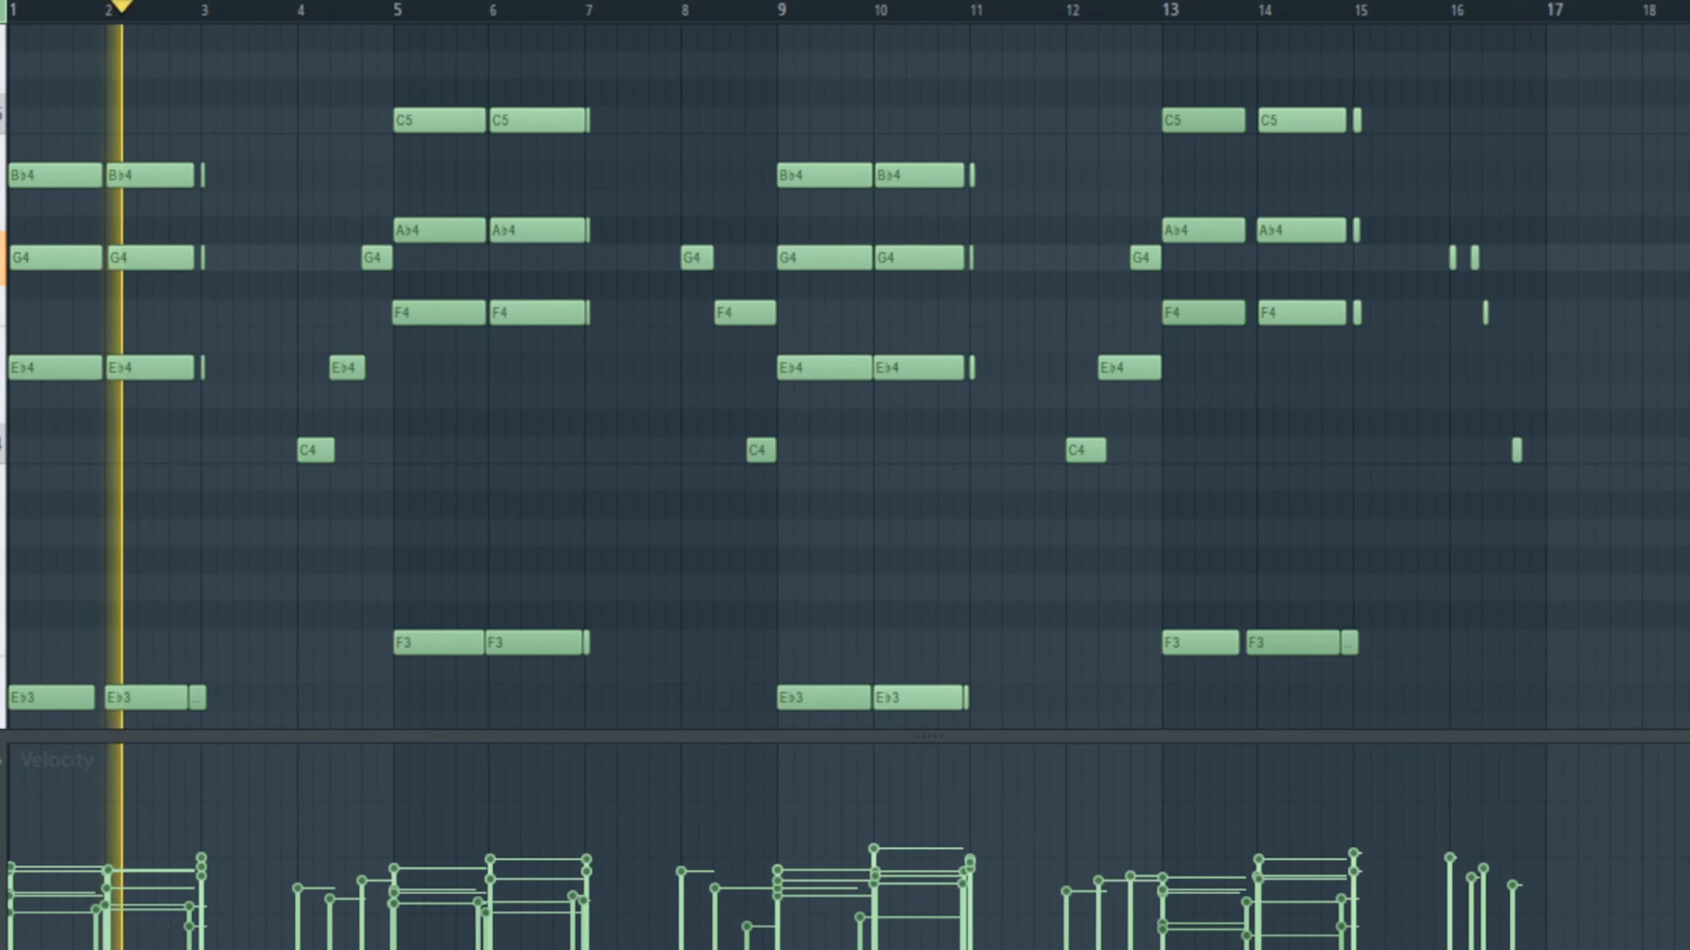
{"action": "left_click_drag", "start_coordinate": [920, 743], "coordinate": [916, 944]}
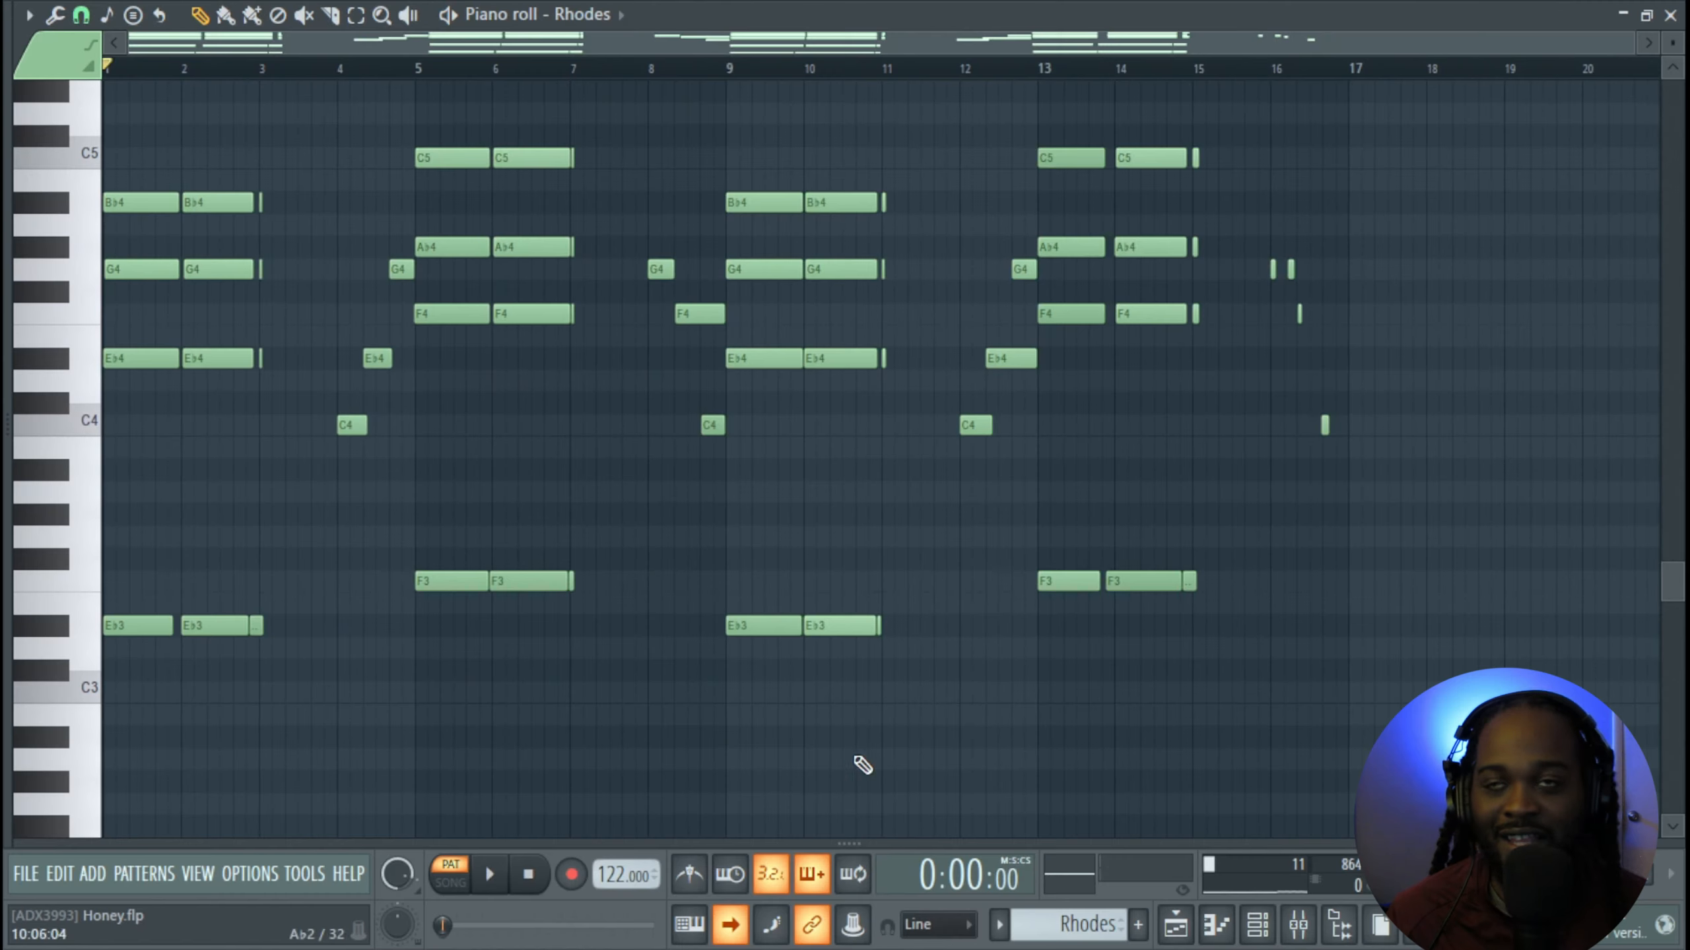
{"action": "left_click", "coordinate": [1672, 14]}
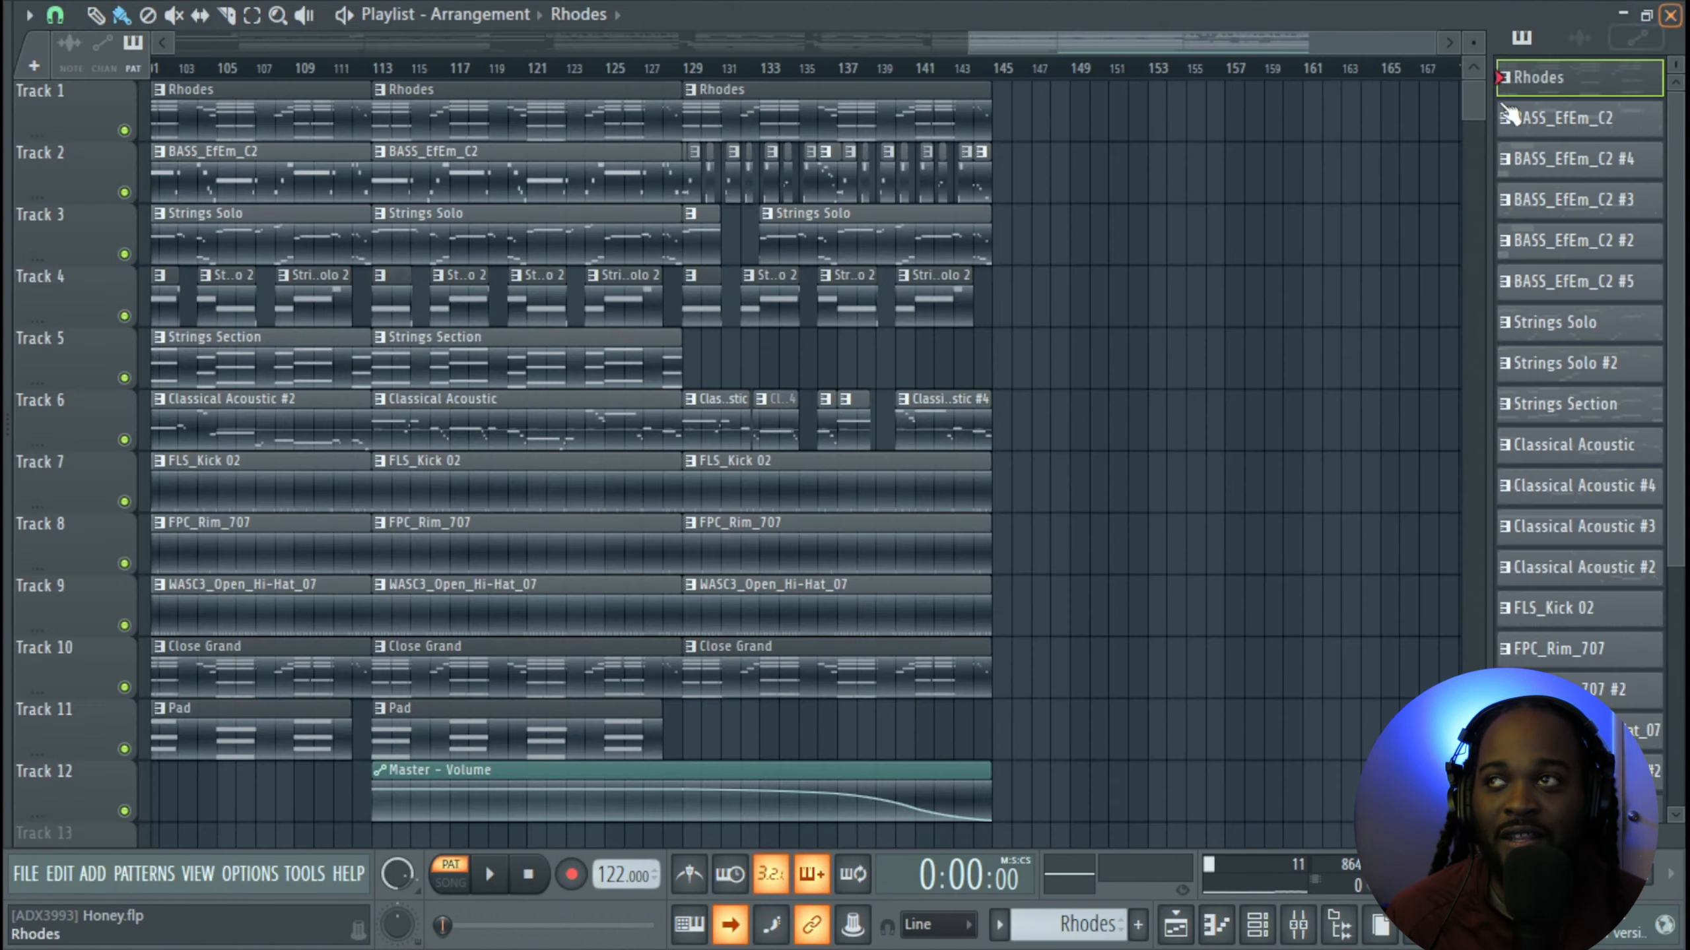
Open the Close Grand instrument used on track 10 and look up its preset among the browser's Keyboard instruments
{"action": "scroll", "coordinate": [1025, 490], "scroll_direction": "down", "scroll_amount": 1}
{"action": "left_click", "coordinate": [863, 613]}
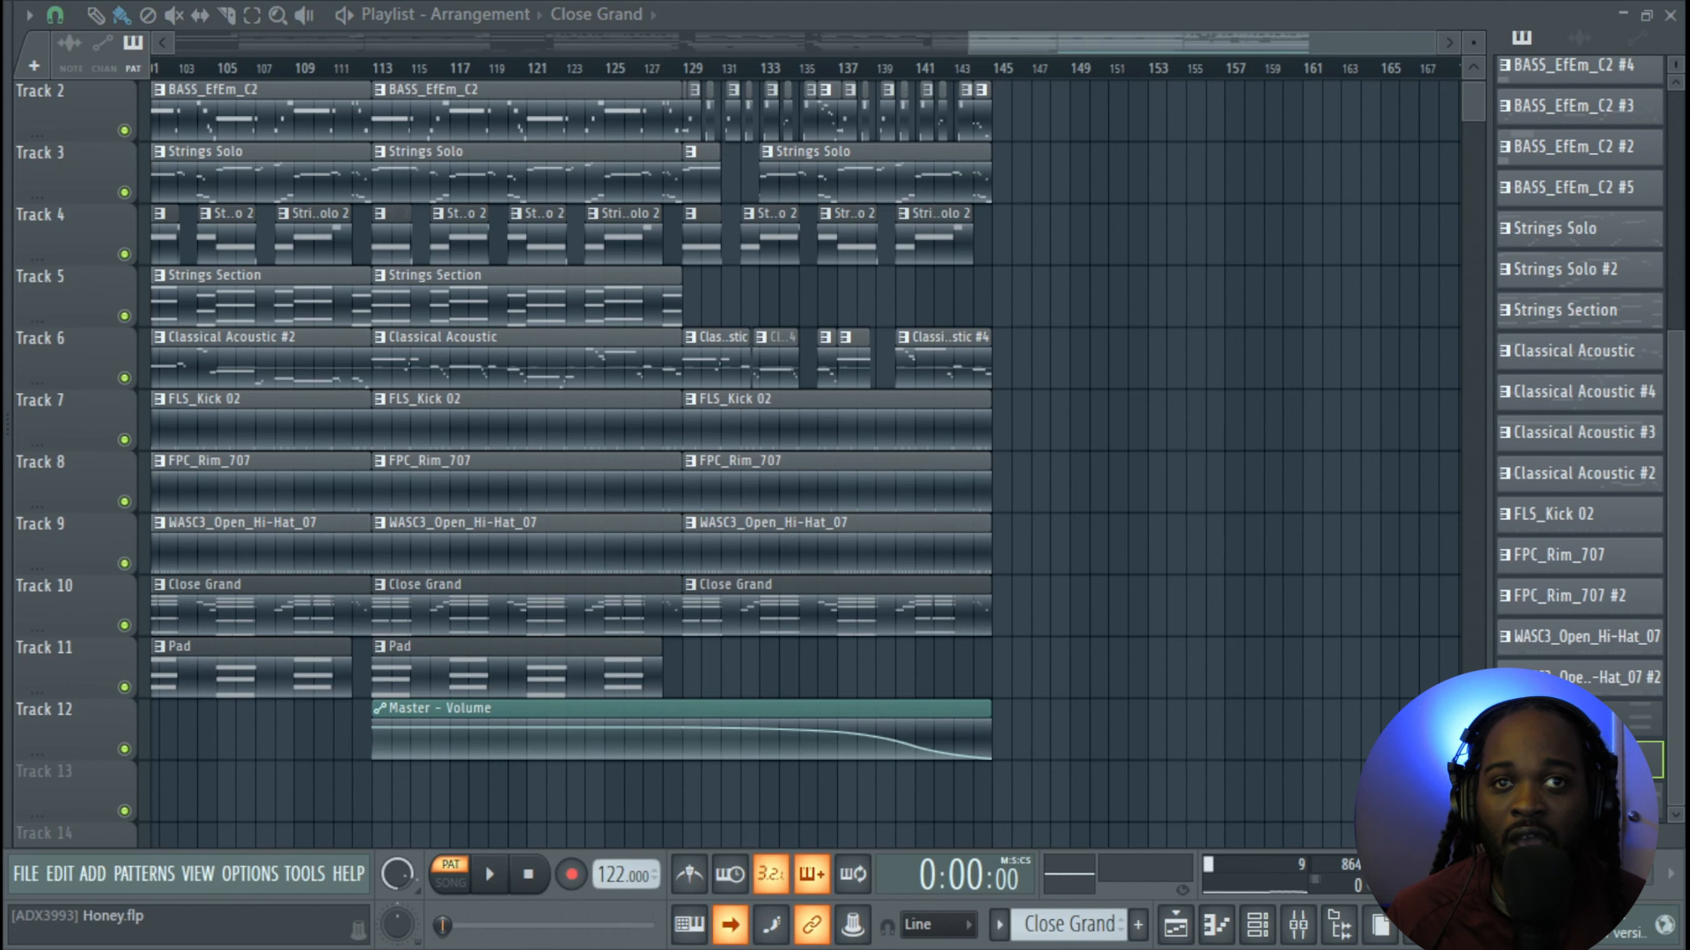
{"action": "left_click", "coordinate": [1688, 533]}
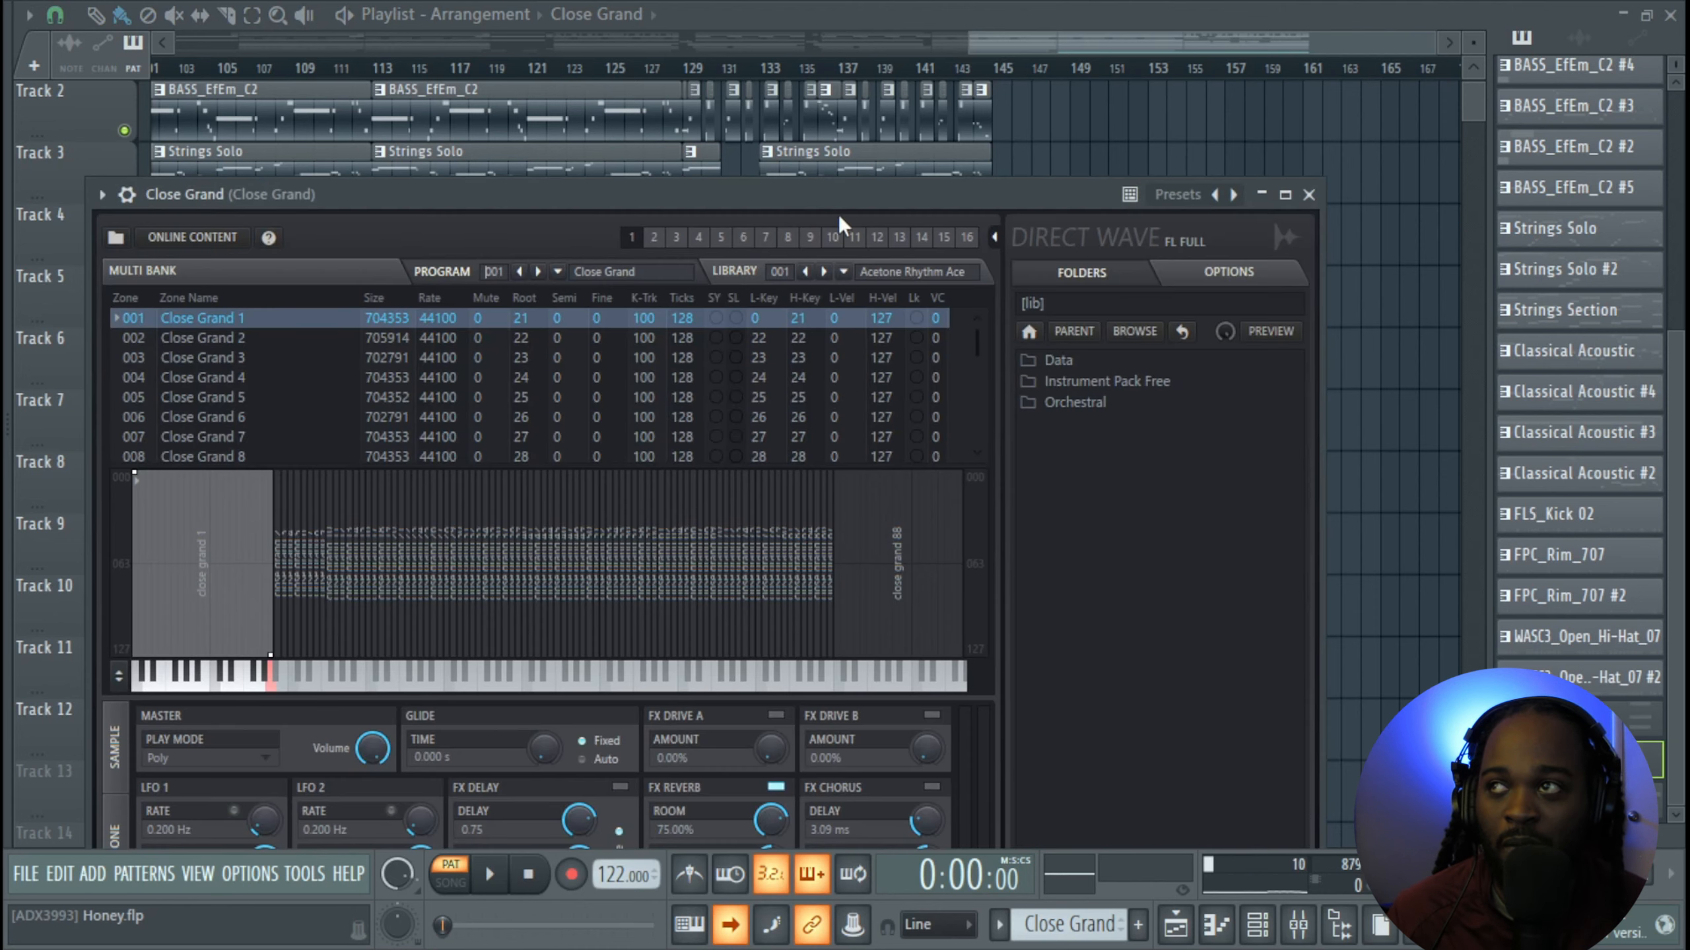
{"action": "left_click_drag", "start_coordinate": [847, 200], "coordinate": [897, 146]}
{"action": "key", "text": "alt+F8"}
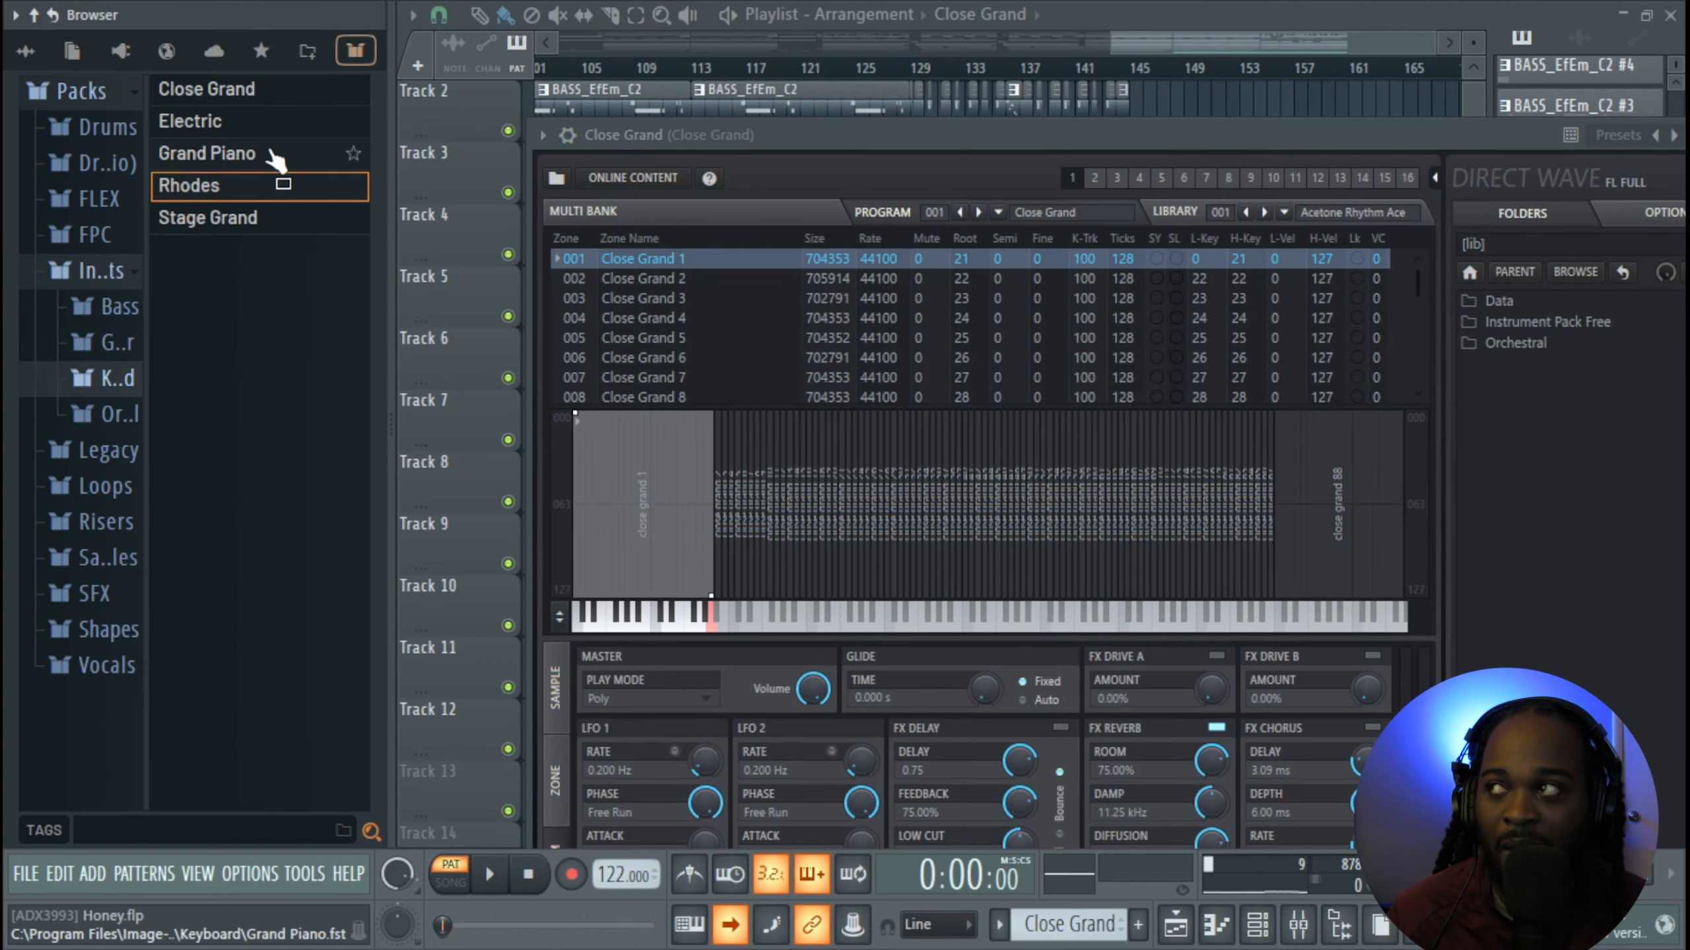
{"action": "key", "text": "alt+F8"}
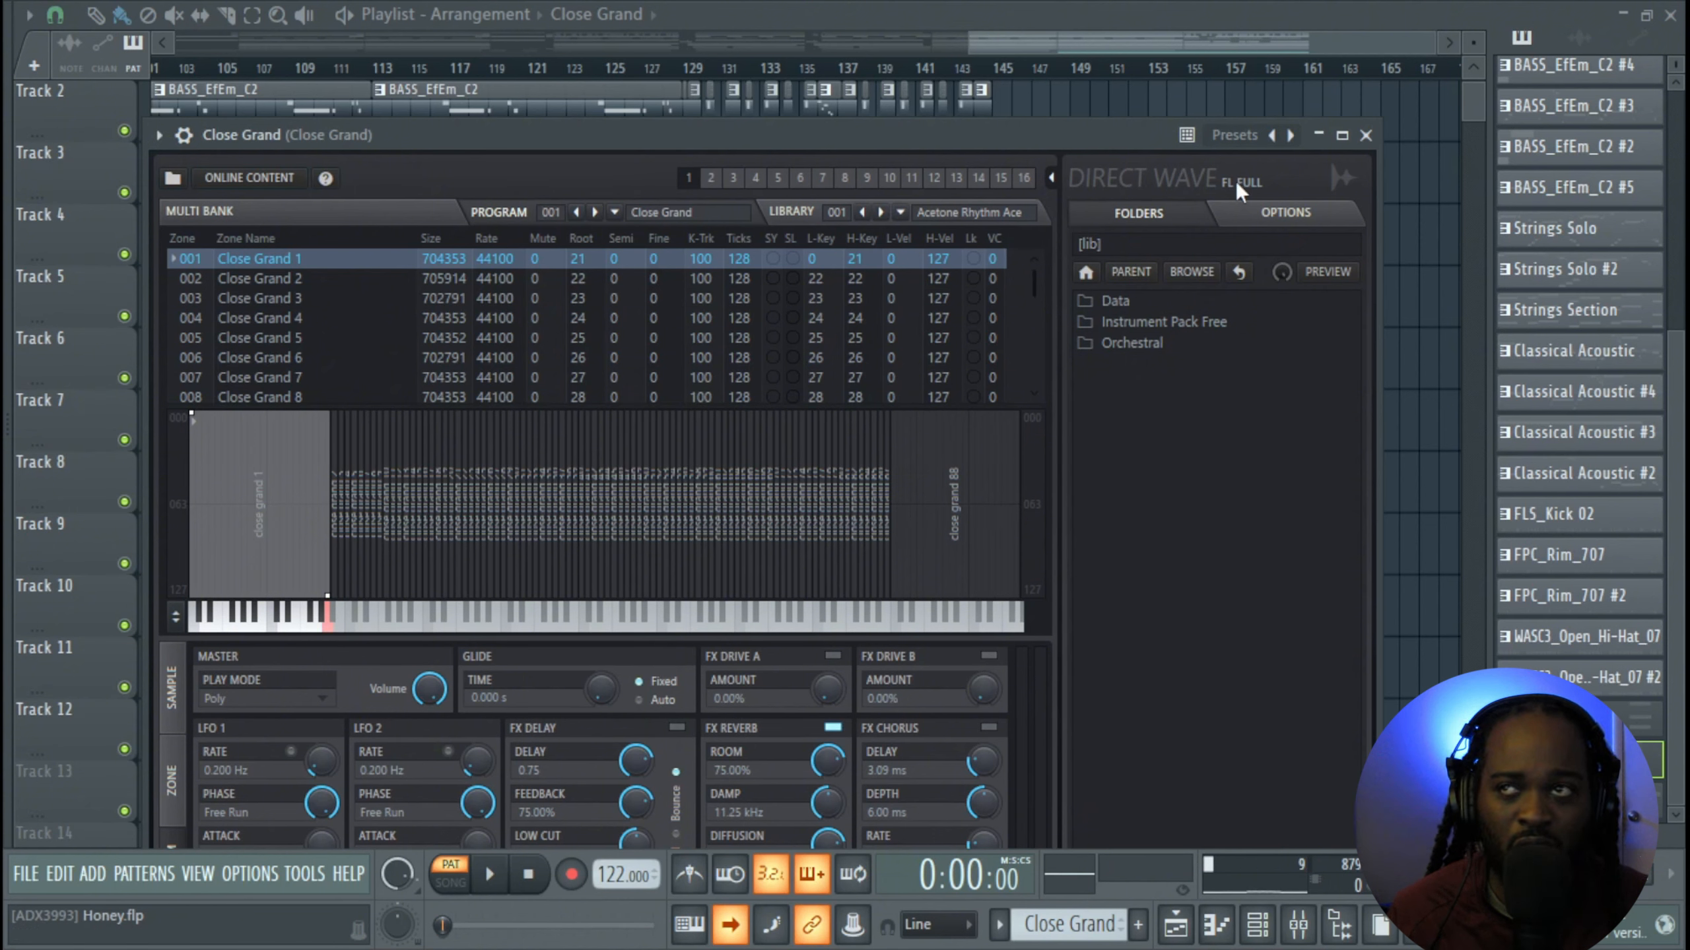
{"action": "left_click_drag", "start_coordinate": [1119, 139], "coordinate": [1152, 77]}
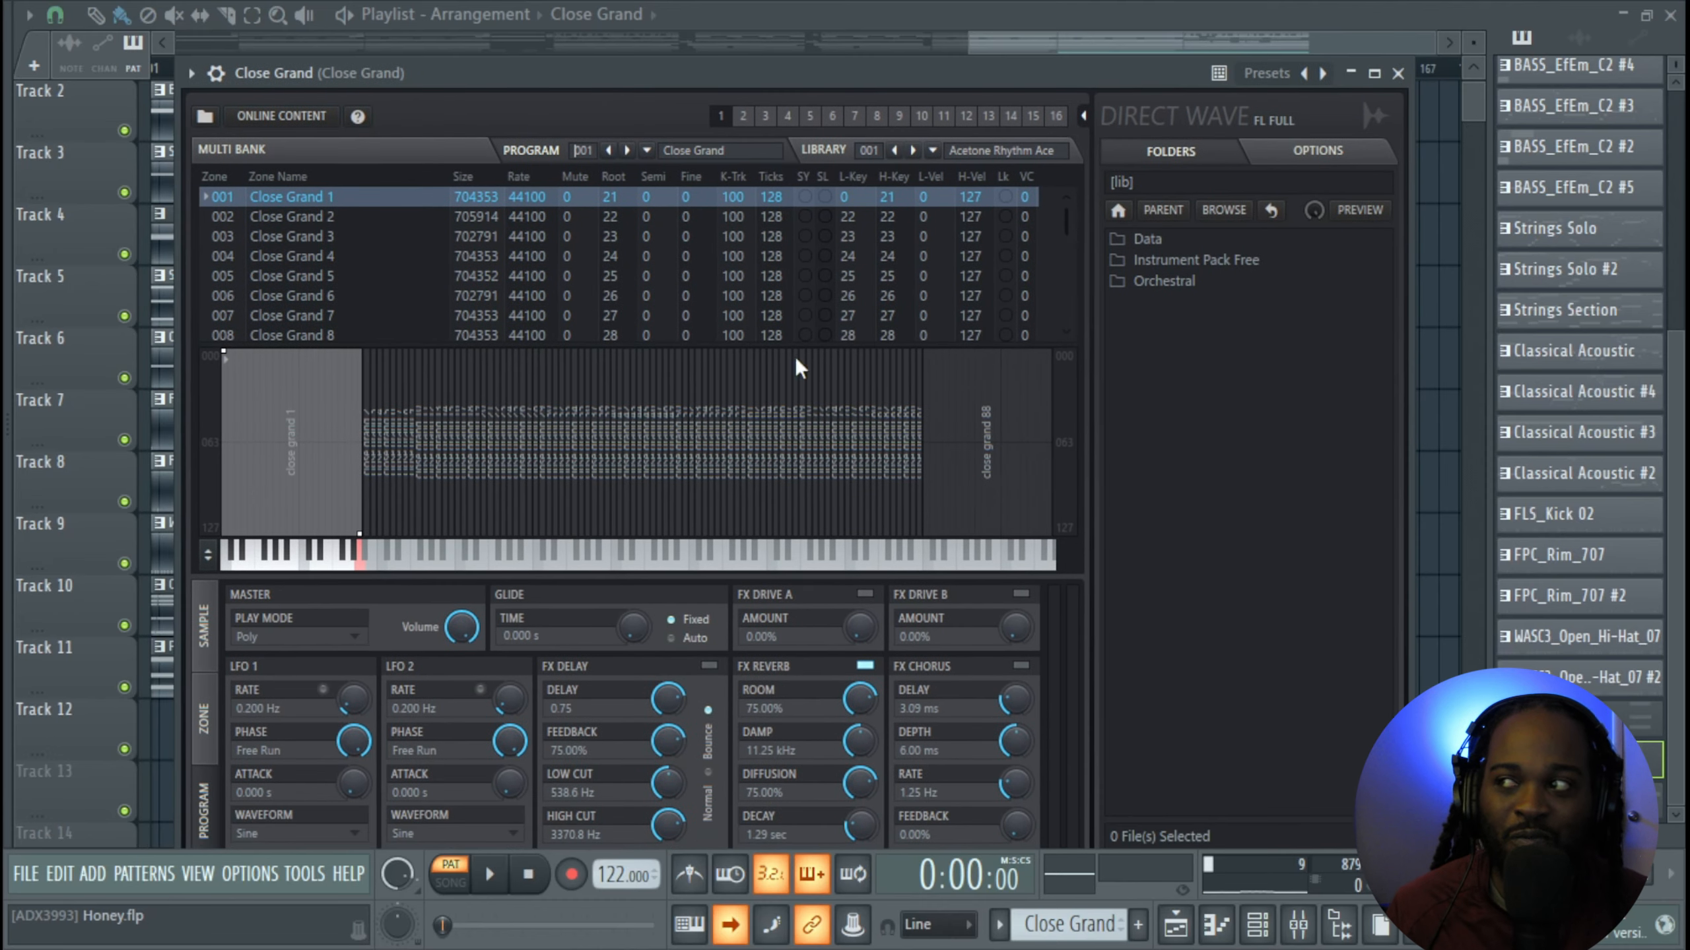
Inspect the Close Grand sample waveform and its Fruity Reeverb 2 and Fruity parametric EQ 2 settings, and close their windows
{"action": "left_click", "coordinate": [208, 619]}
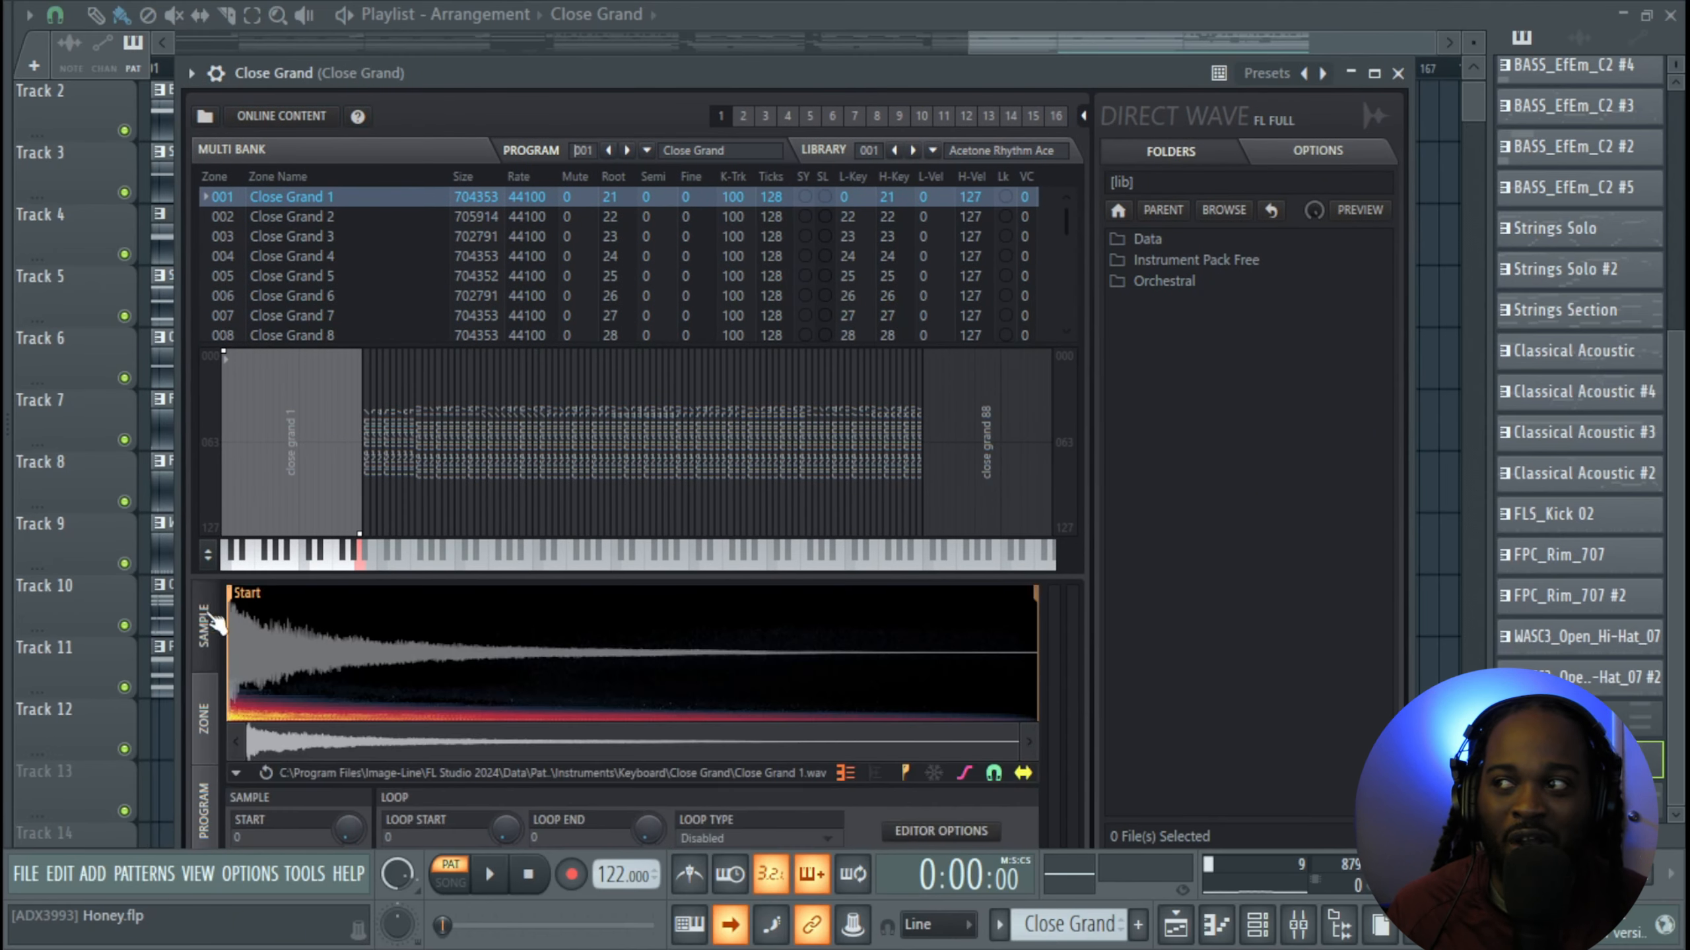
{"action": "left_click", "coordinate": [1398, 72]}
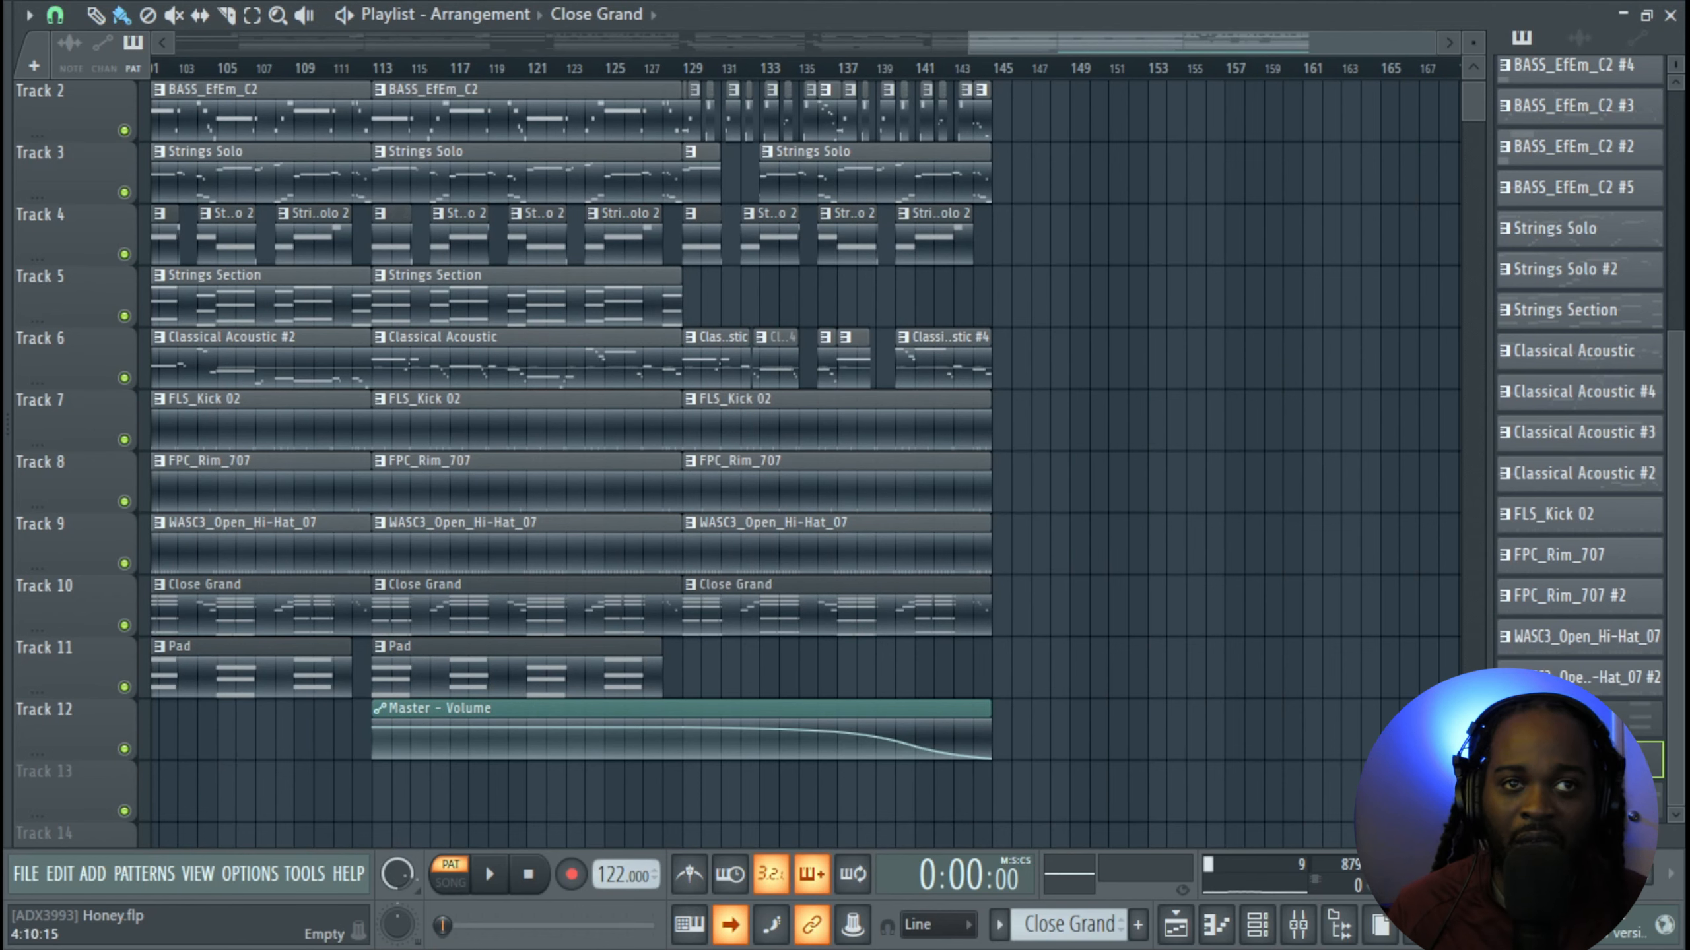
{"action": "key", "text": "F7"}
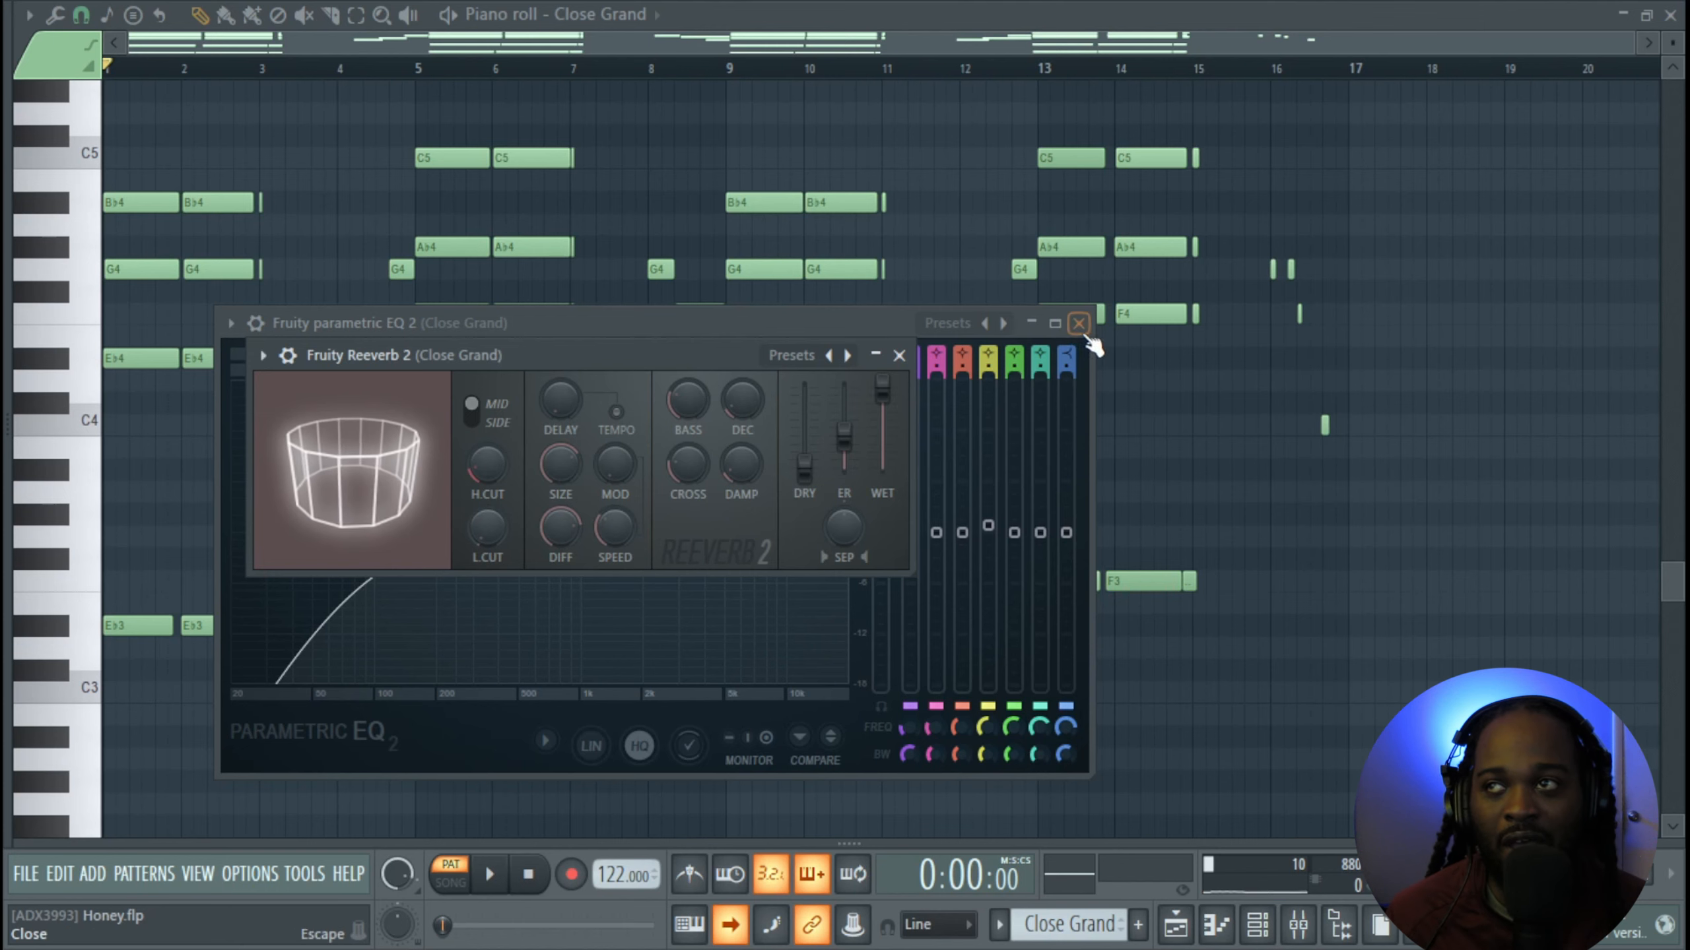
{"action": "left_click", "coordinate": [899, 355]}
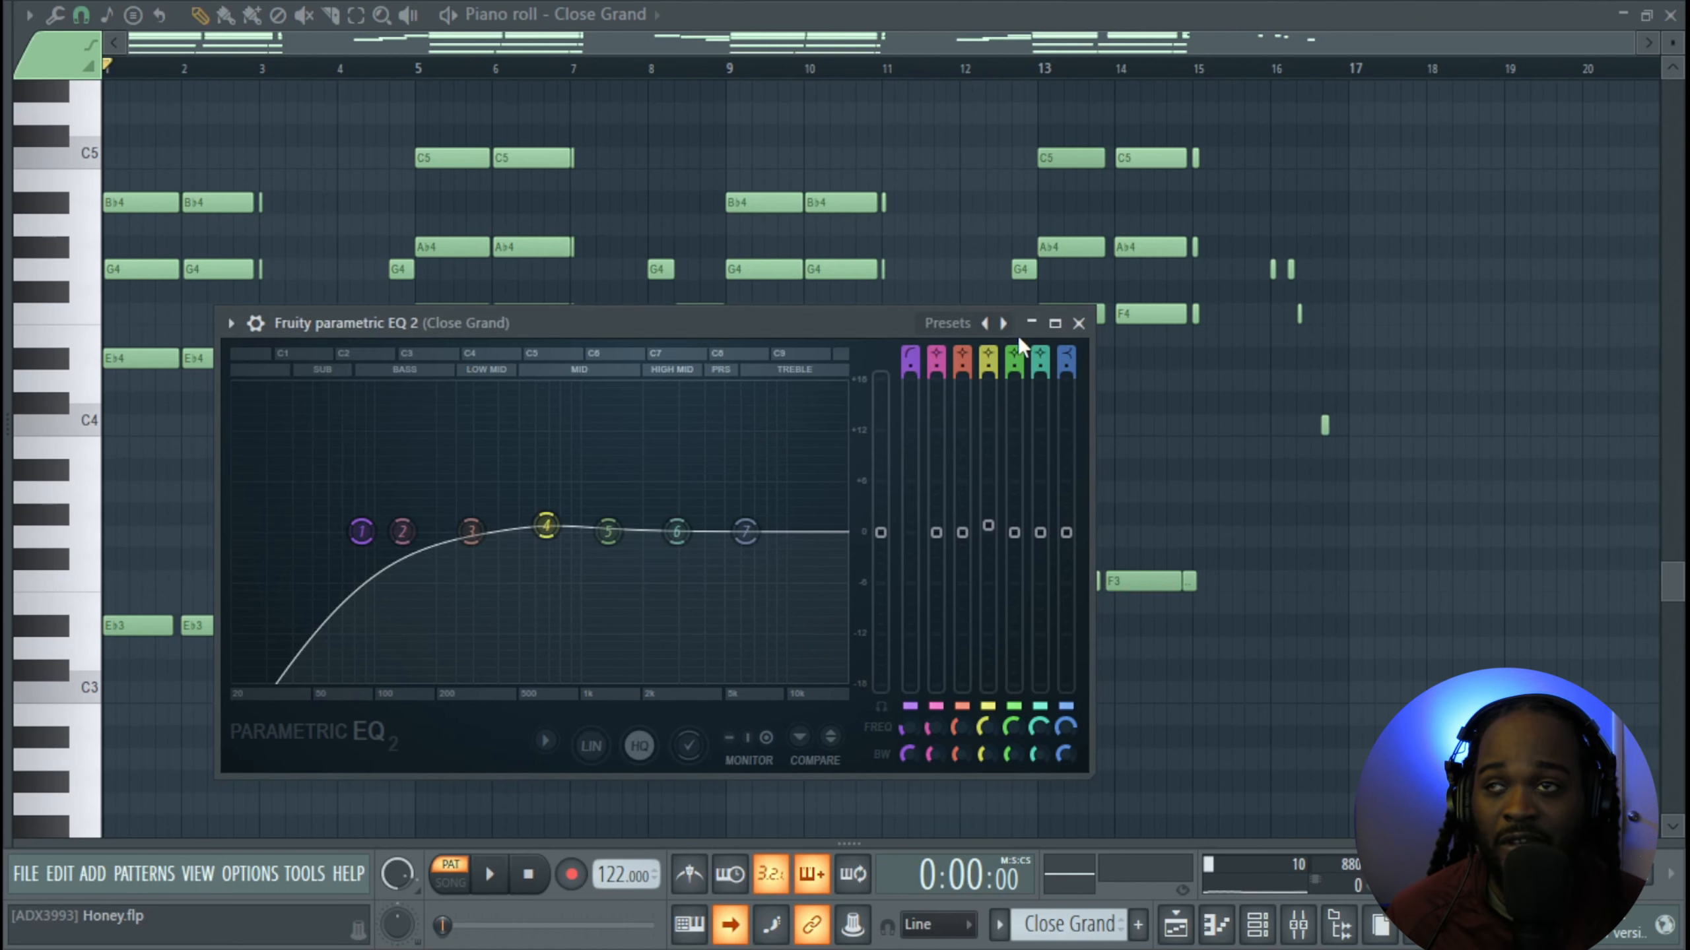
{"action": "key", "text": "Escape"}
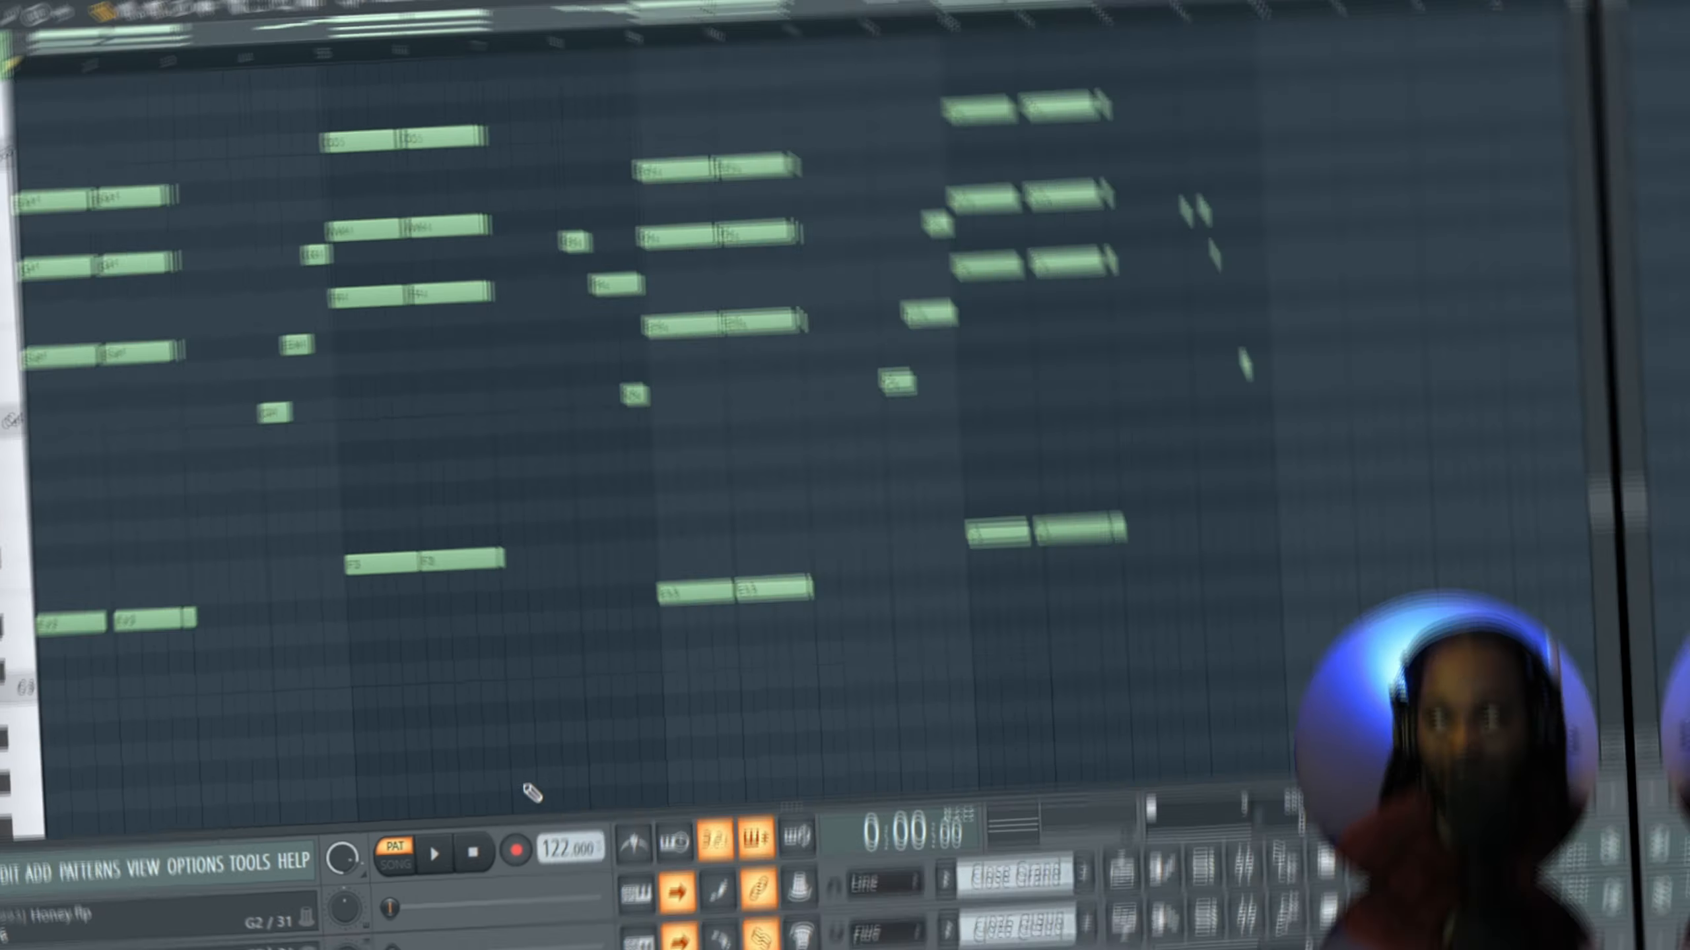
Audition the Close Grand pattern in the piano roll and close the piano roll
{"action": "key", "text": "space"}
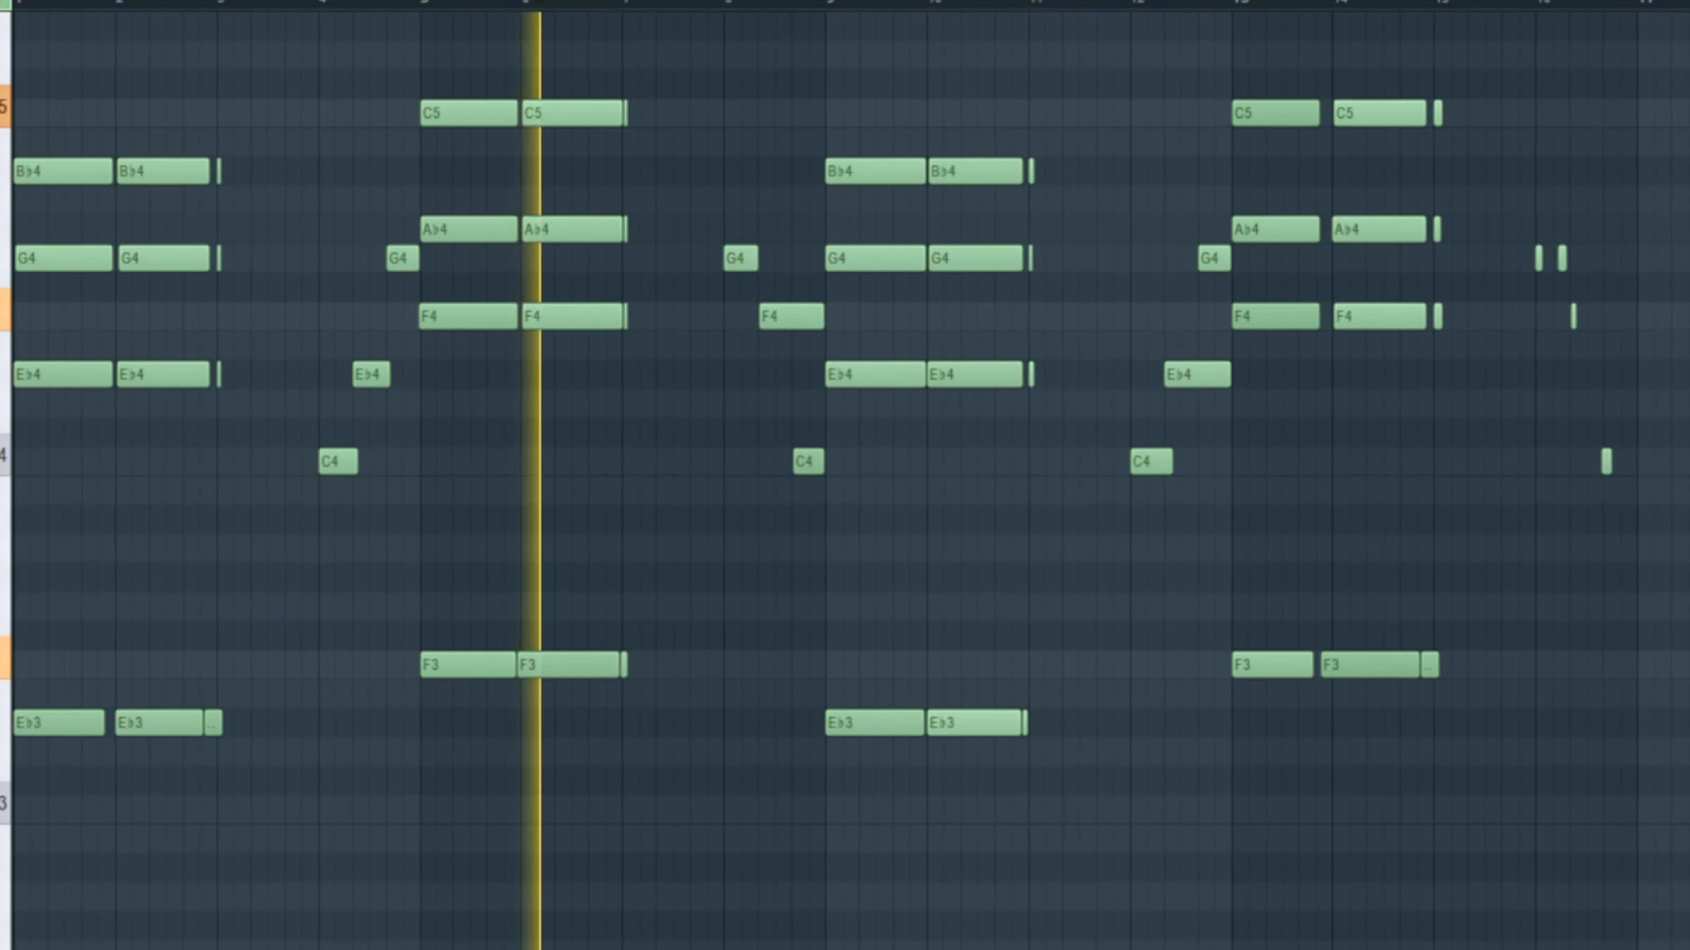
{"action": "key", "text": "space"}
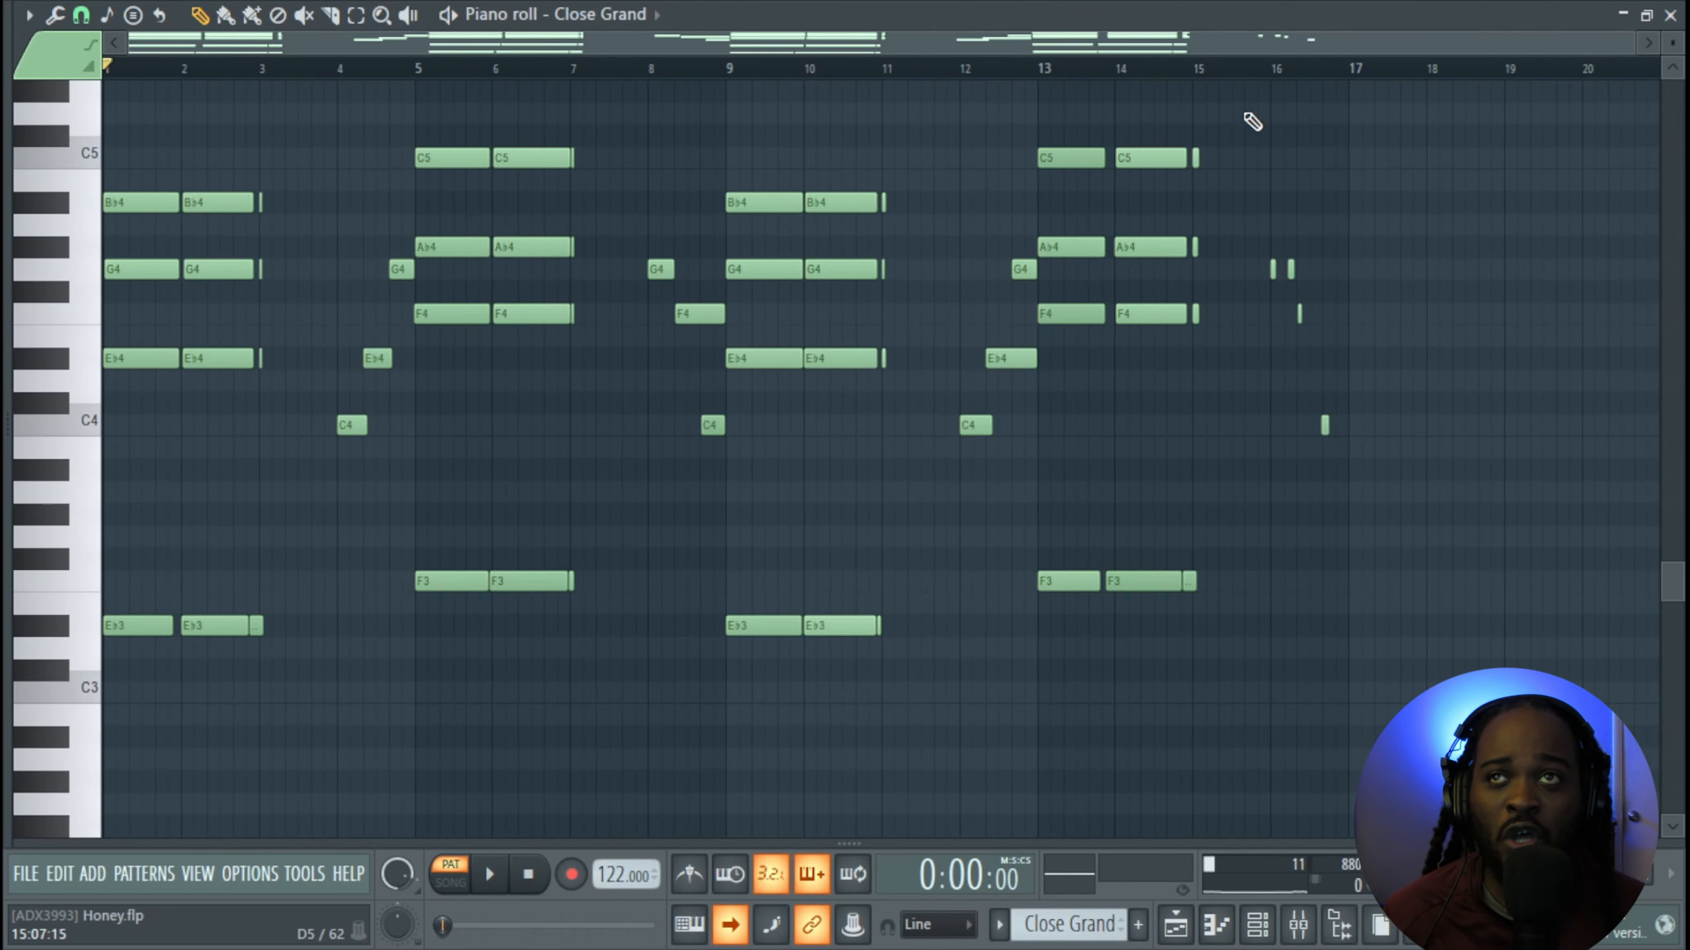
{"action": "left_click", "coordinate": [1670, 14]}
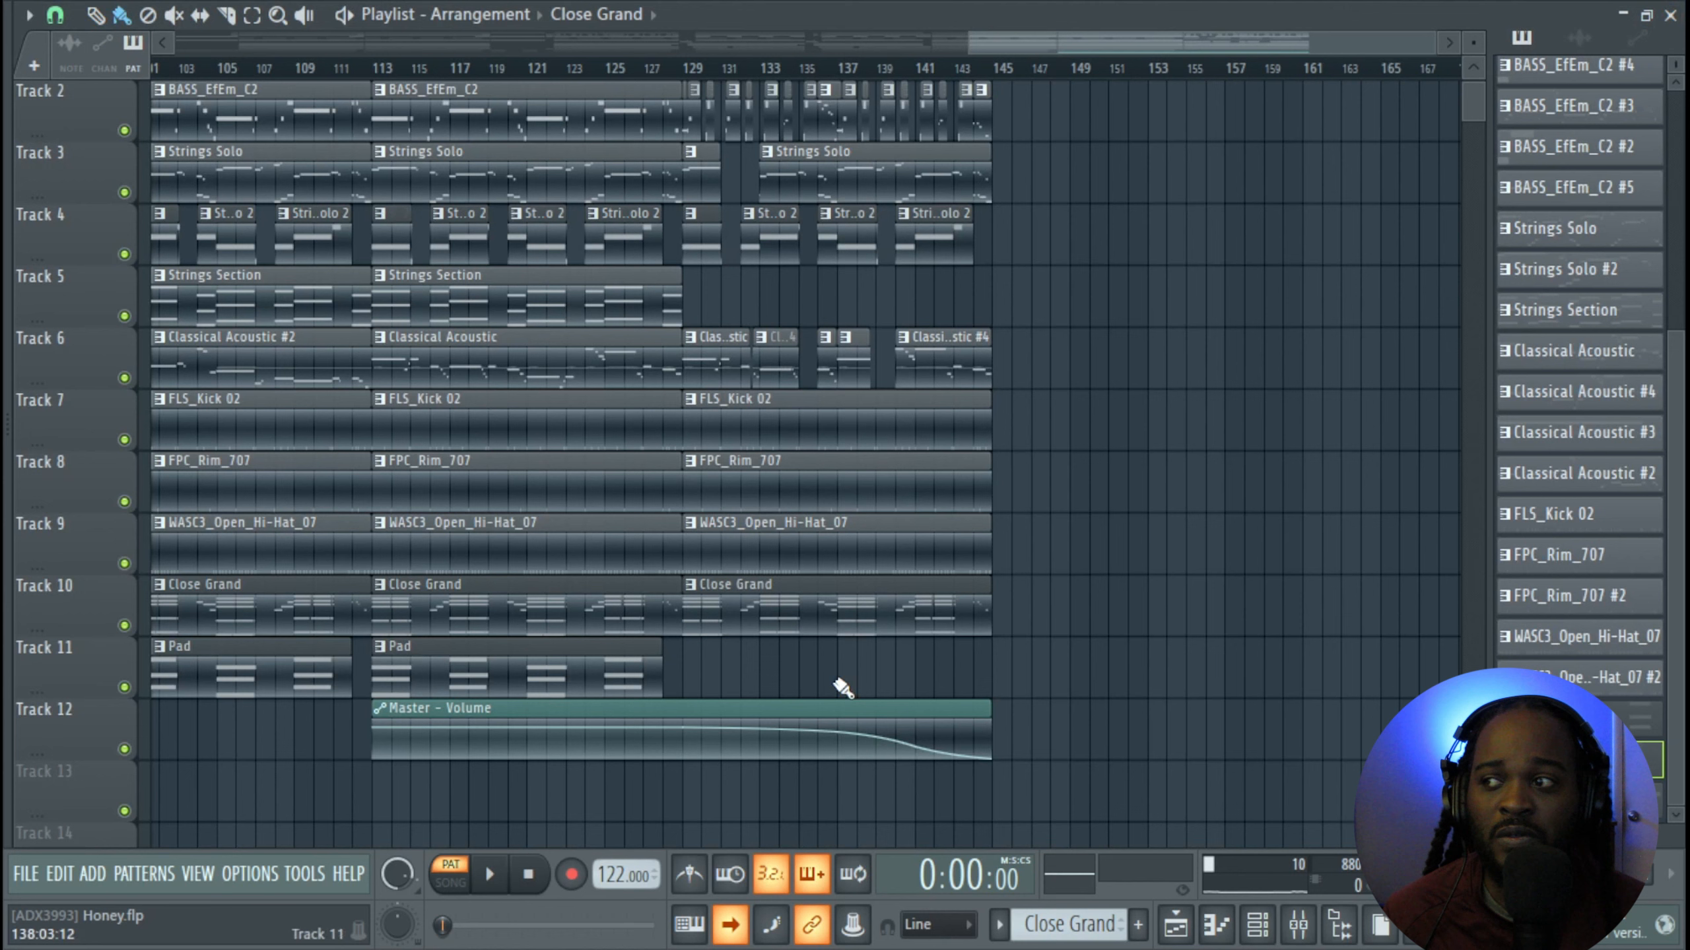
Switch to song mode and play the arrangement from bar 113 to hear the parts together, and stop playback
{"action": "left_click", "coordinate": [450, 879]}
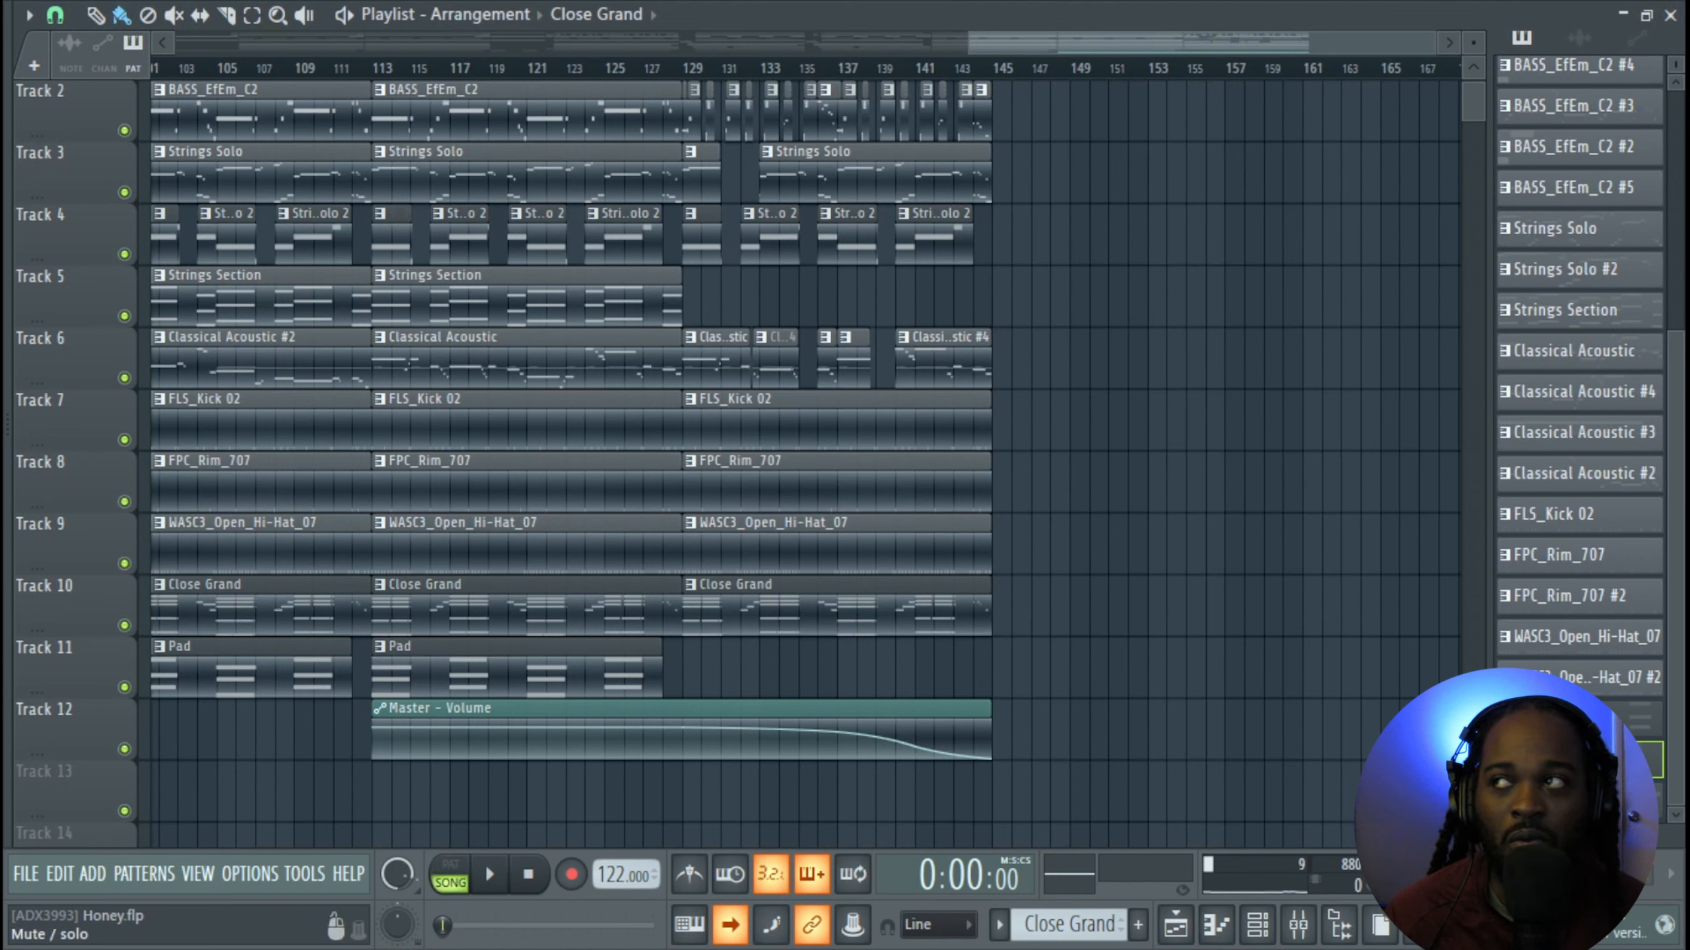
{"action": "left_click", "coordinate": [376, 70]}
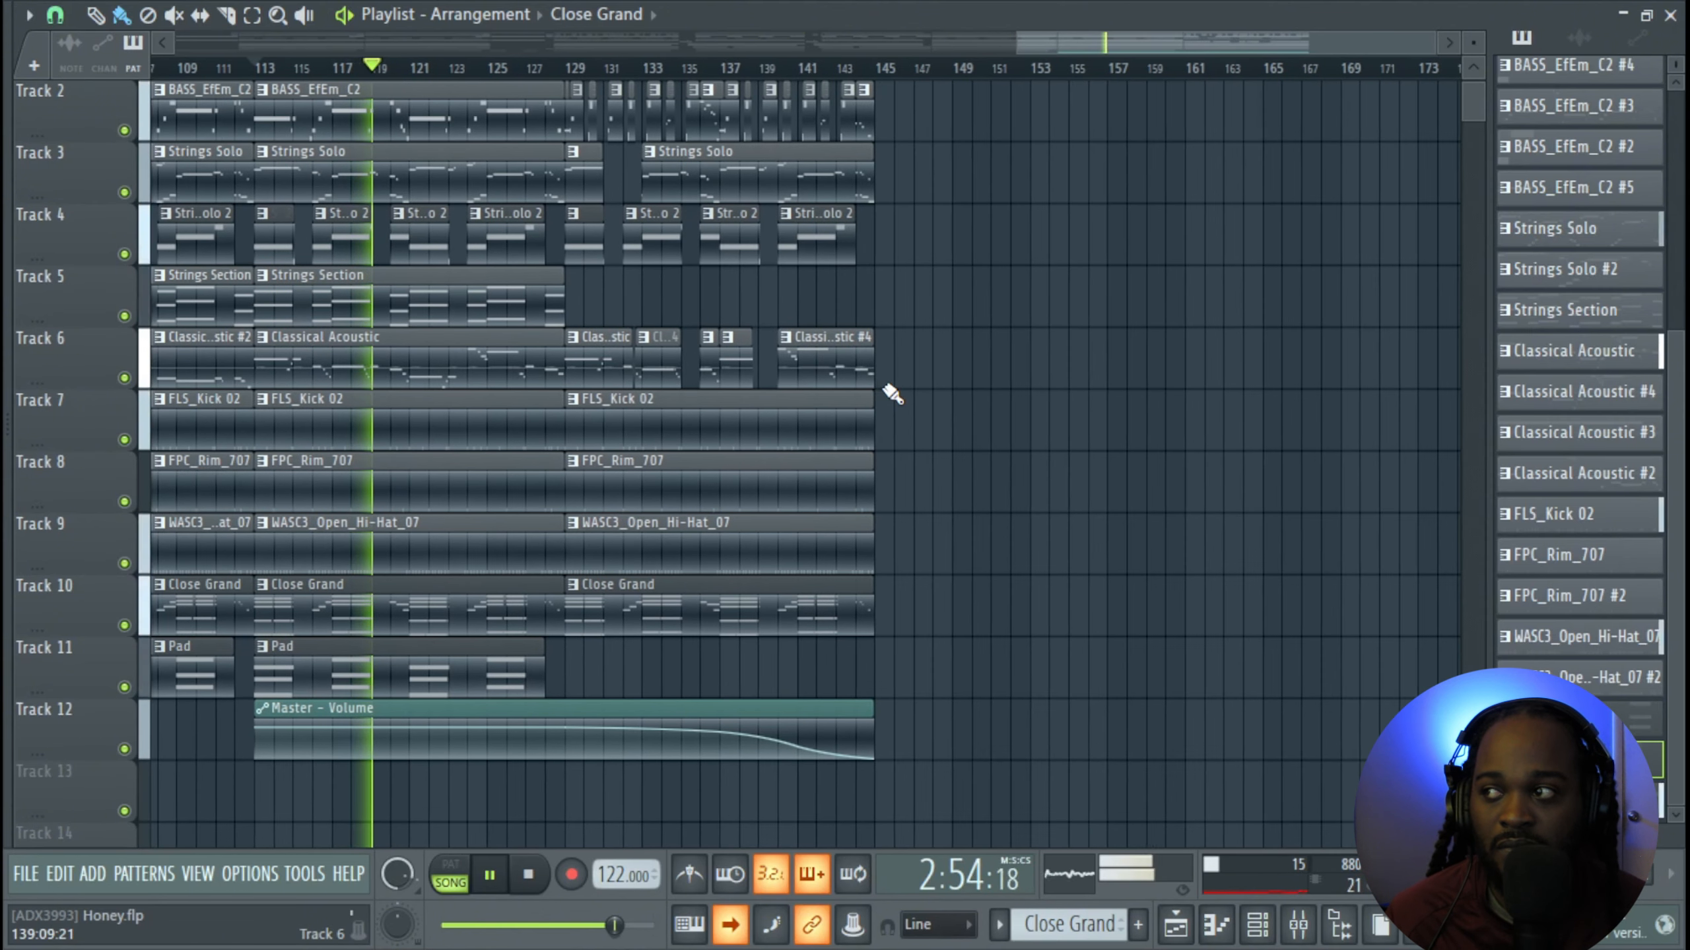
{"action": "key", "text": "space"}
Open the BASS_EfEm_C2 sampler used on track 2 and look up its sample among the browser's Legacy Bass instruments
{"action": "scroll", "coordinate": [842, 452], "scroll_direction": "up", "scroll_amount": 1}
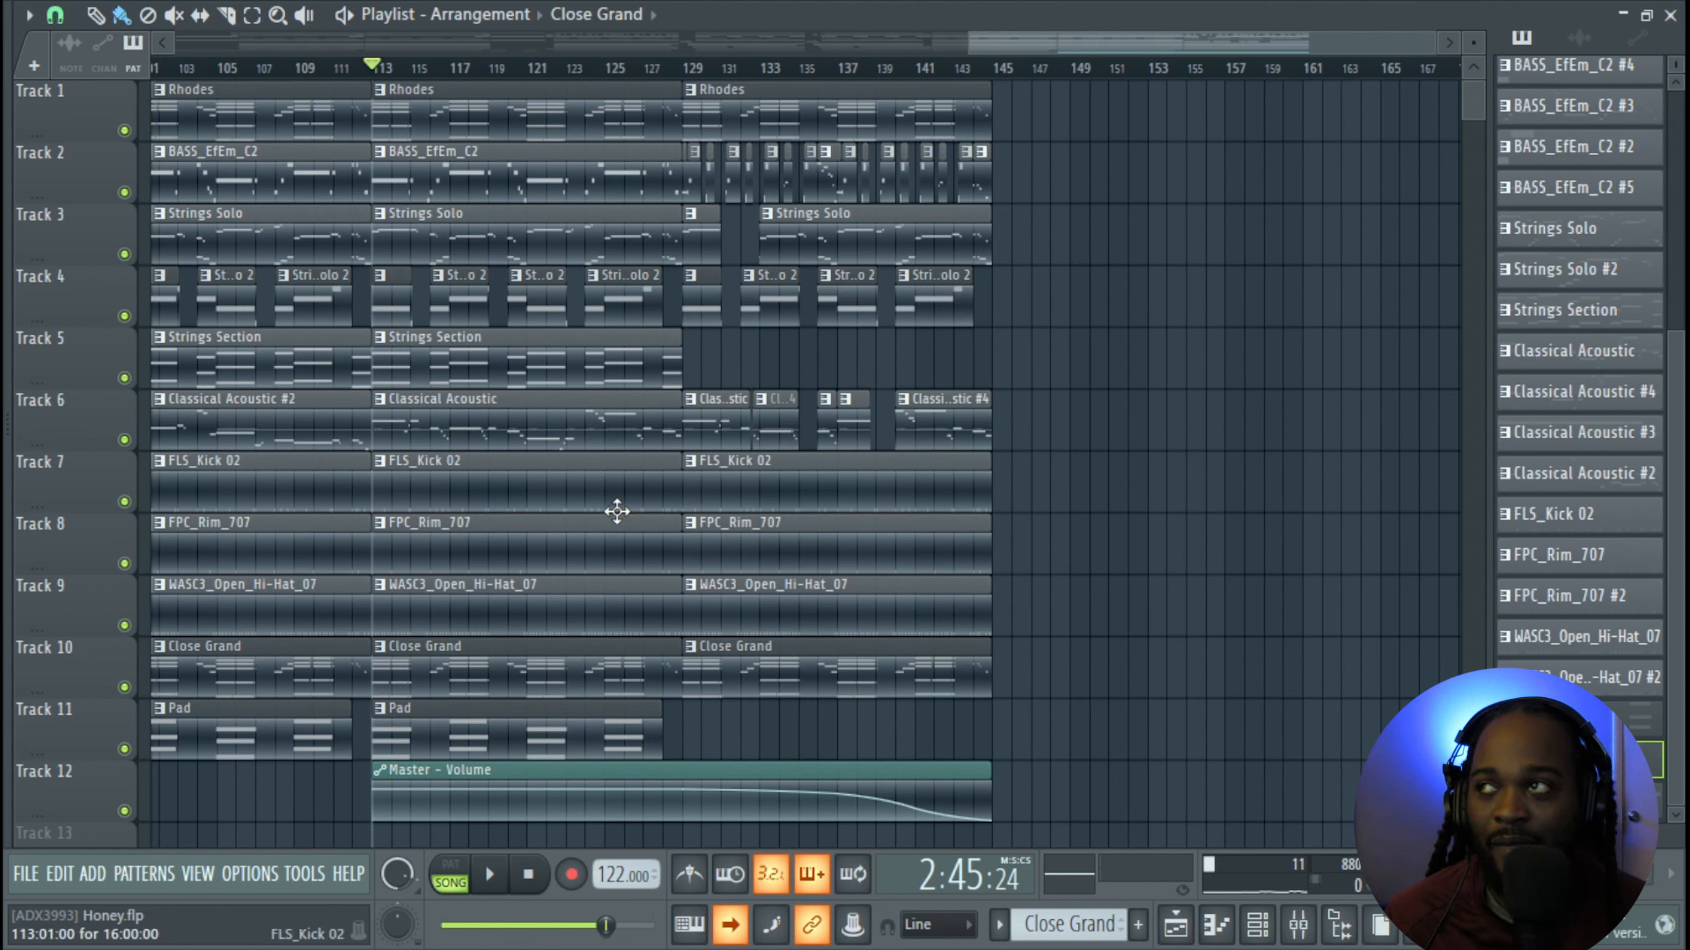
{"action": "left_click", "coordinate": [431, 169]}
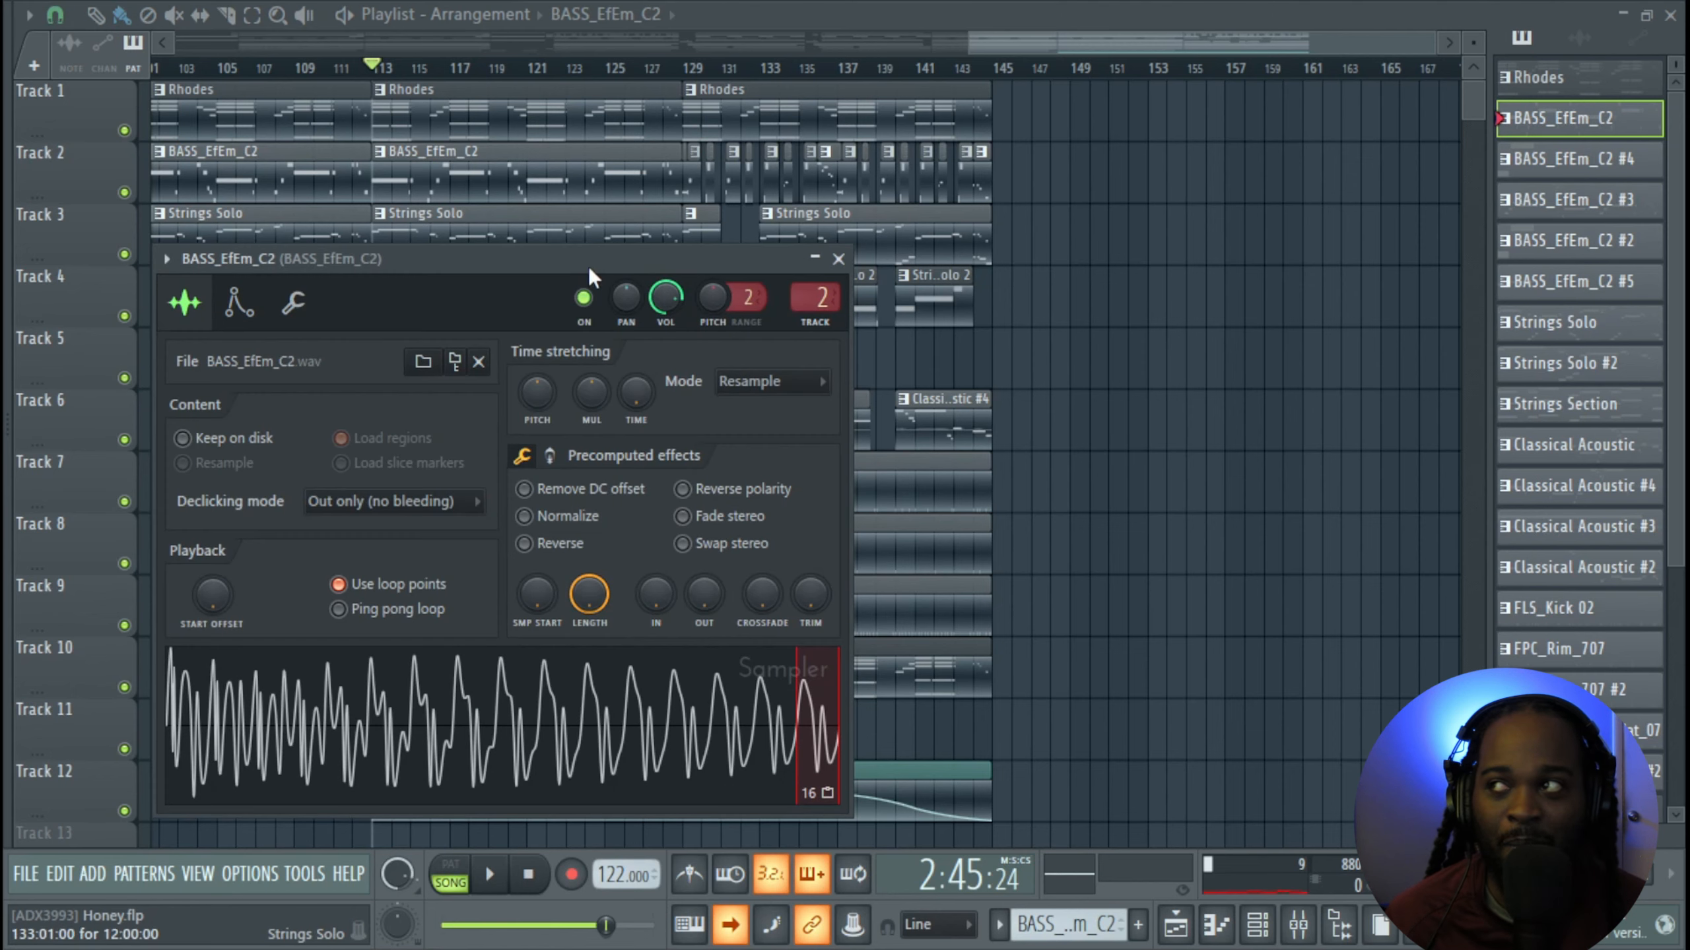
{"action": "left_click_drag", "start_coordinate": [504, 264], "coordinate": [784, 194]}
{"action": "key", "text": "alt+F8"}
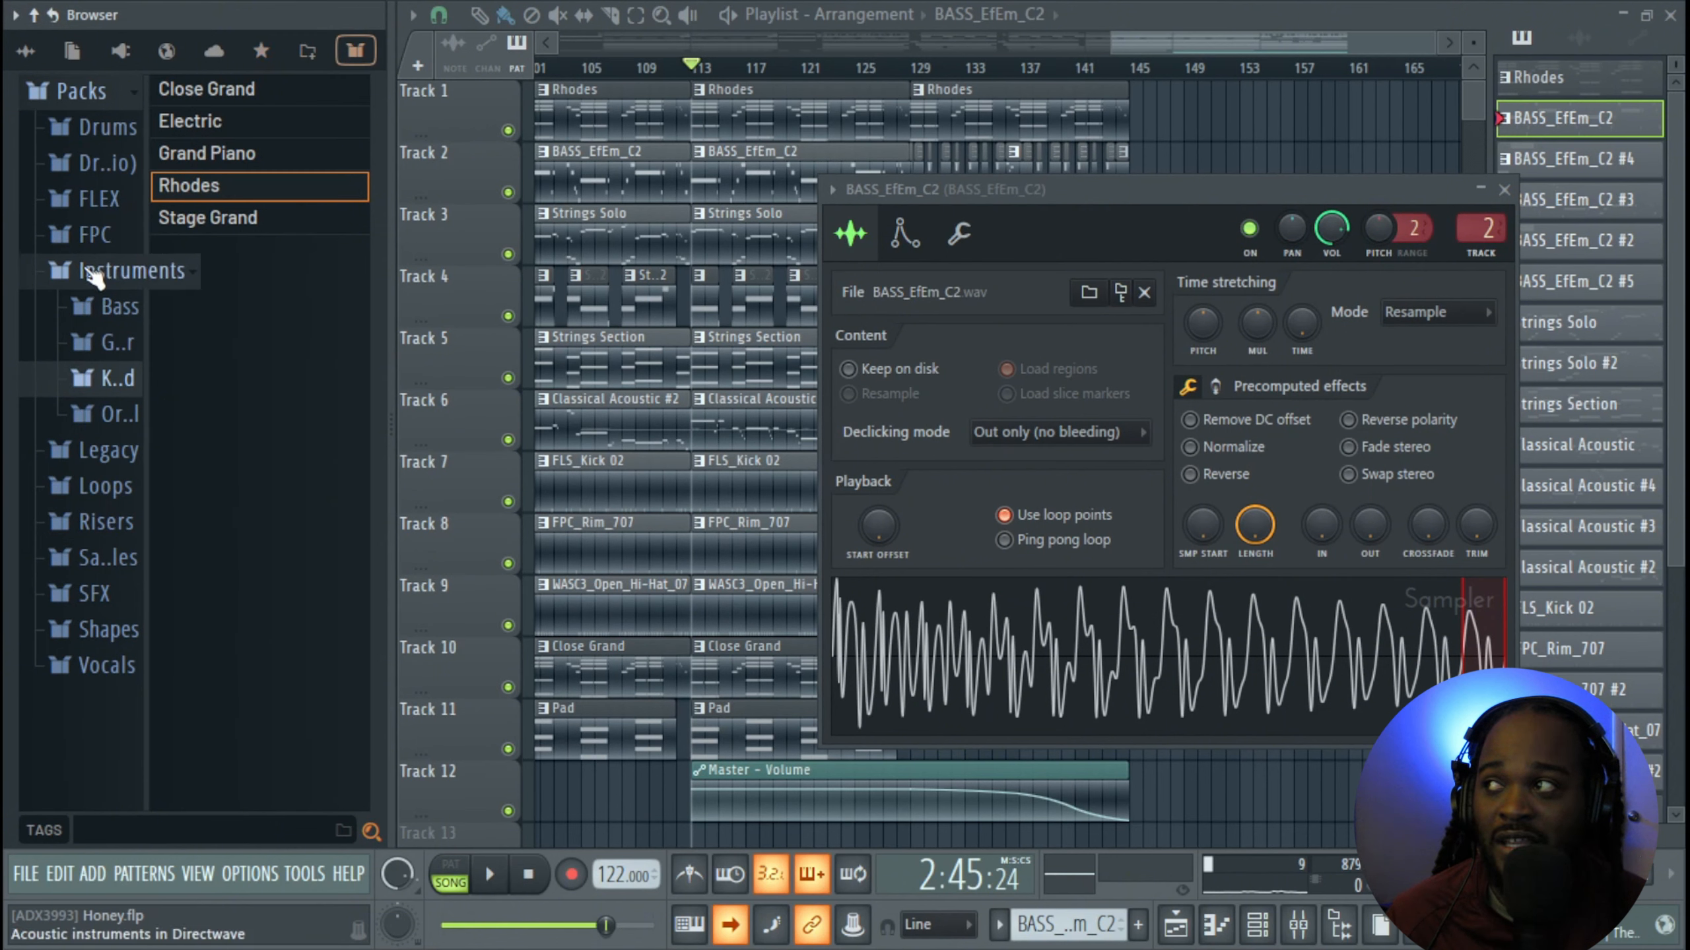
{"action": "left_click", "coordinate": [98, 274]}
{"action": "left_click", "coordinate": [89, 309]}
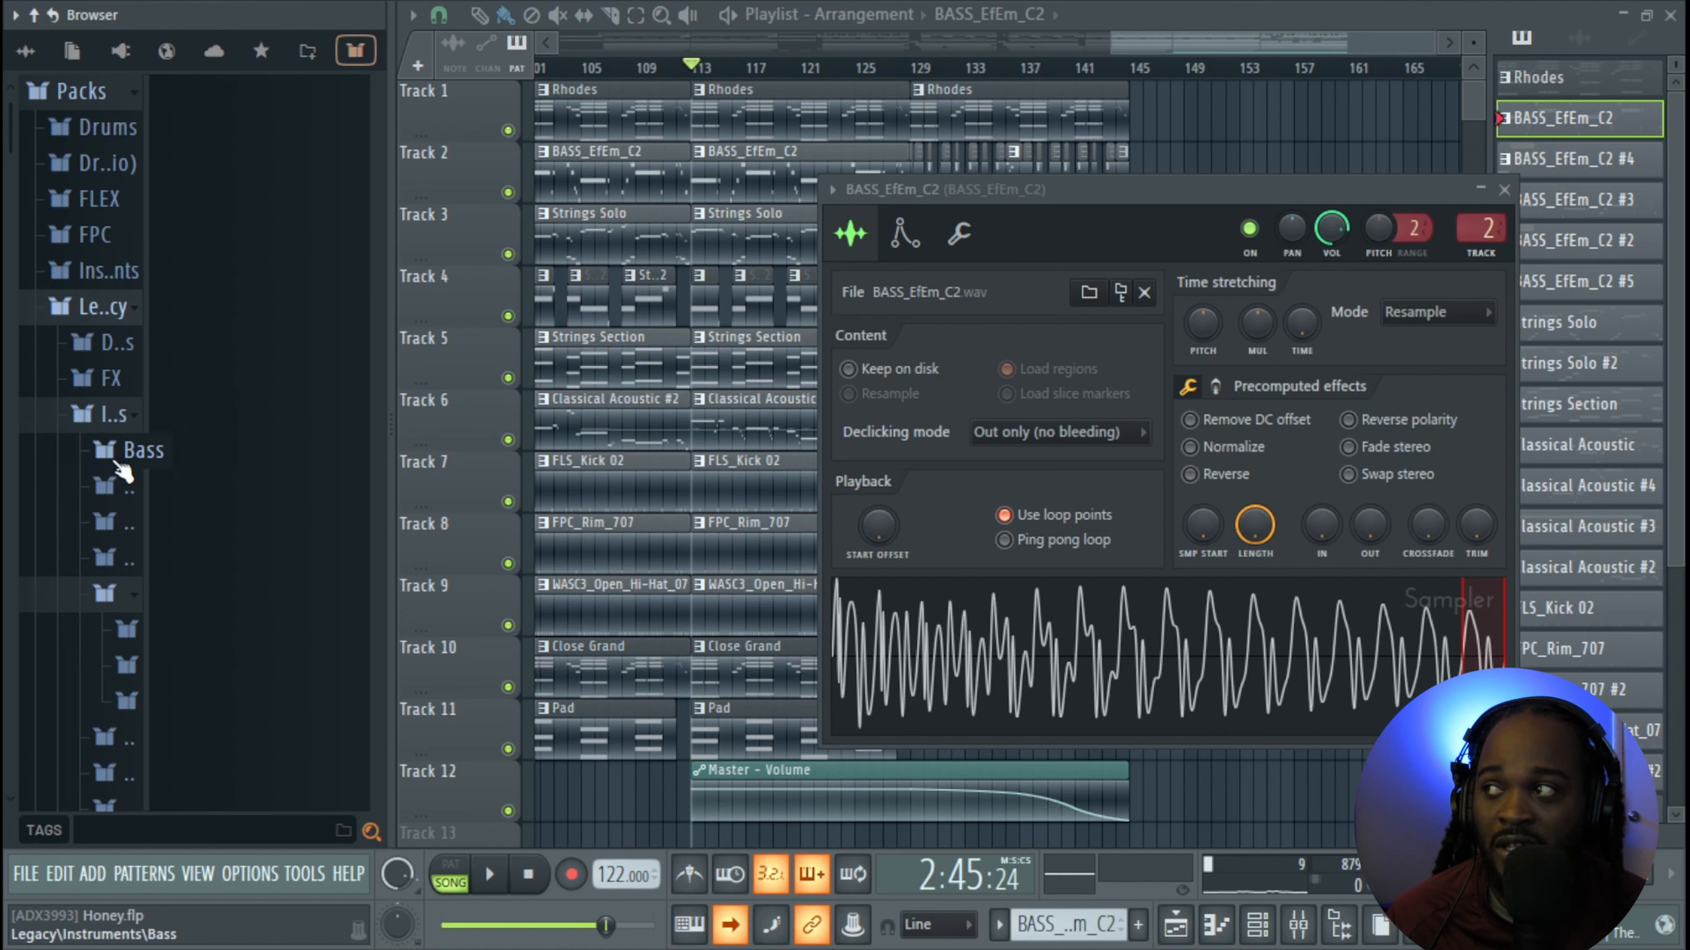
{"action": "left_click", "coordinate": [119, 452]}
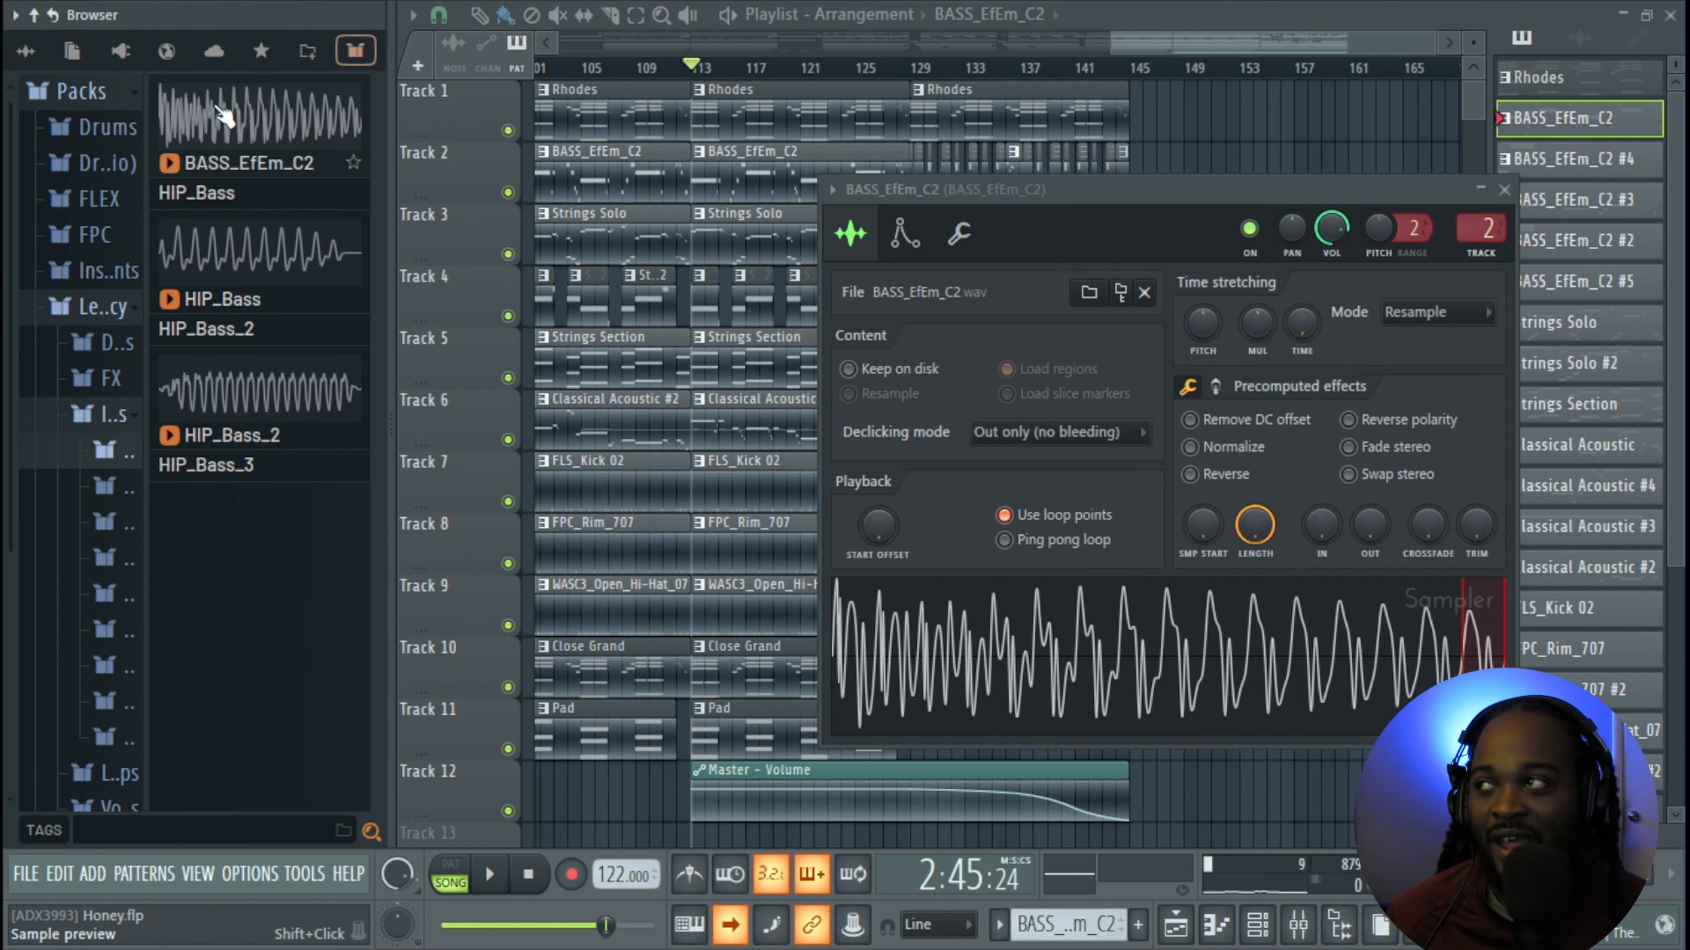
{"action": "key", "text": "alt+F8"}
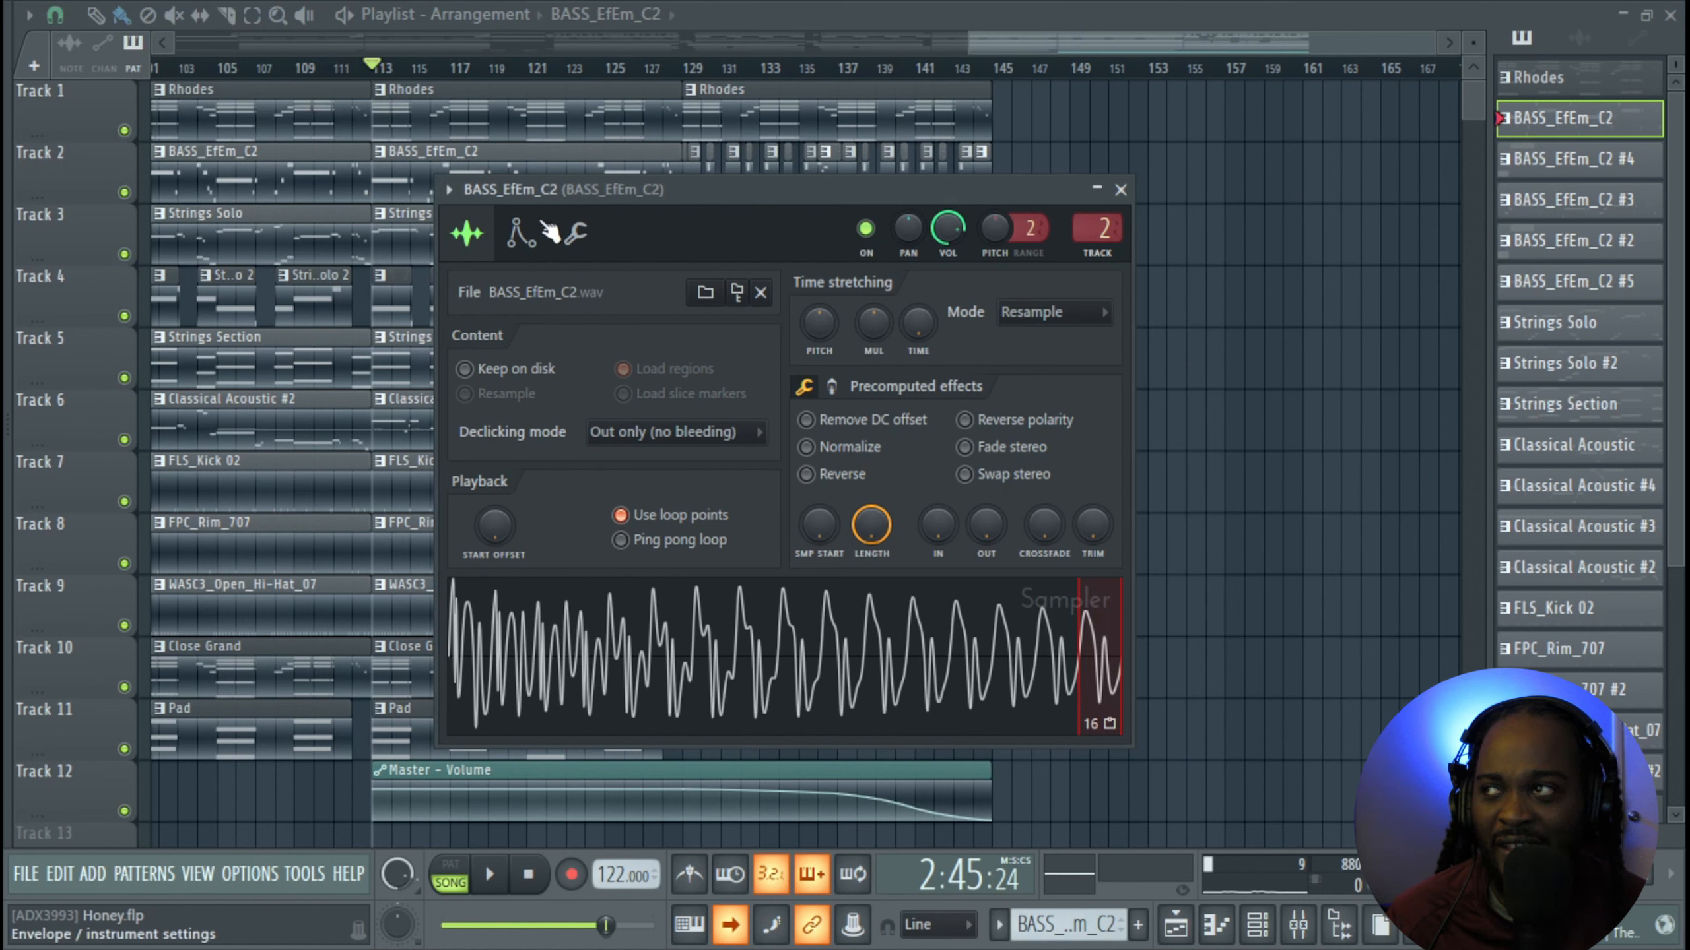
Review the bass sampler's volume envelope, sample settings and miscellaneous functions, and close the sampler
{"action": "left_click", "coordinate": [525, 240]}
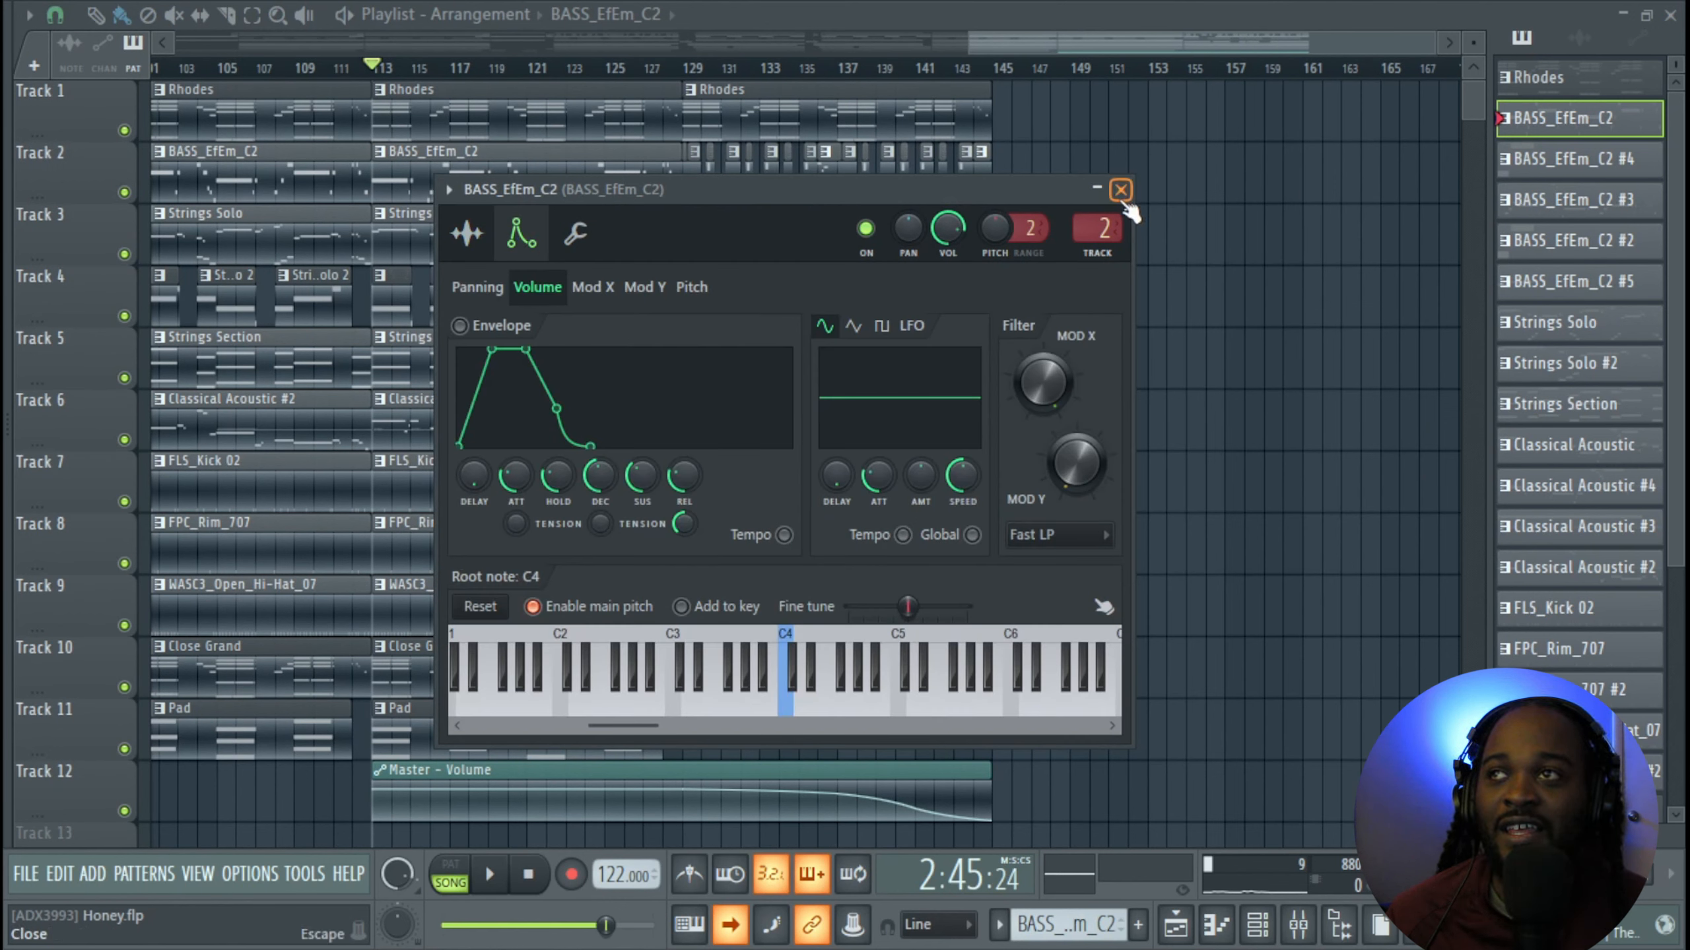
{"action": "left_click", "coordinate": [467, 233]}
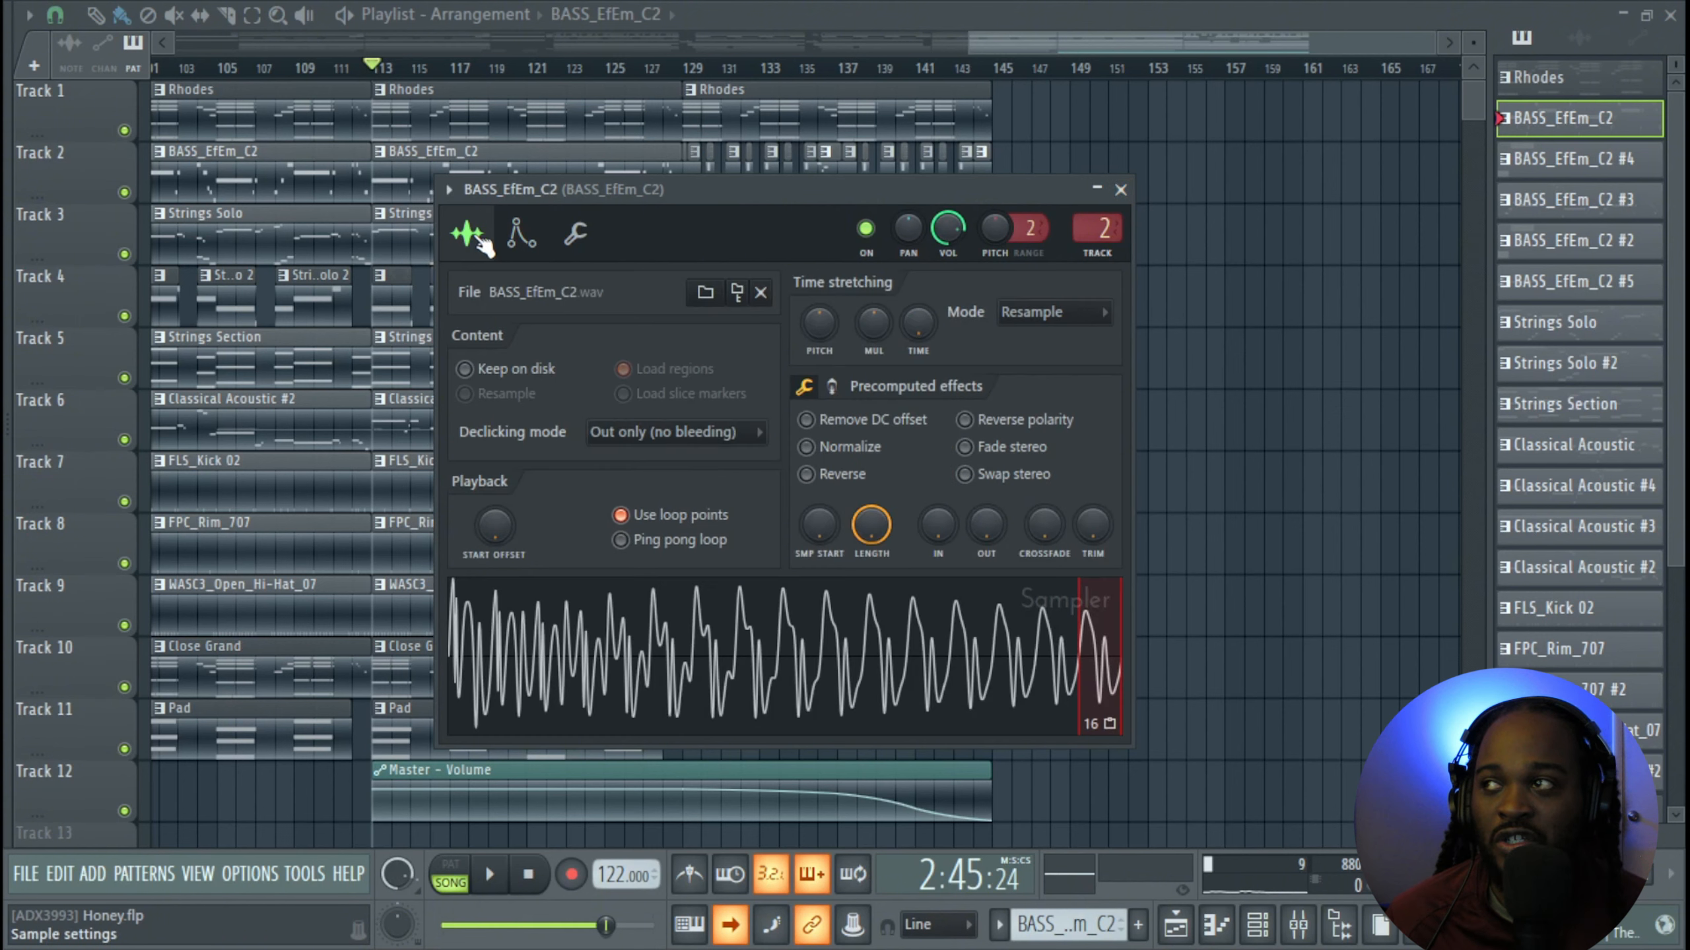
{"action": "left_click", "coordinate": [524, 233]}
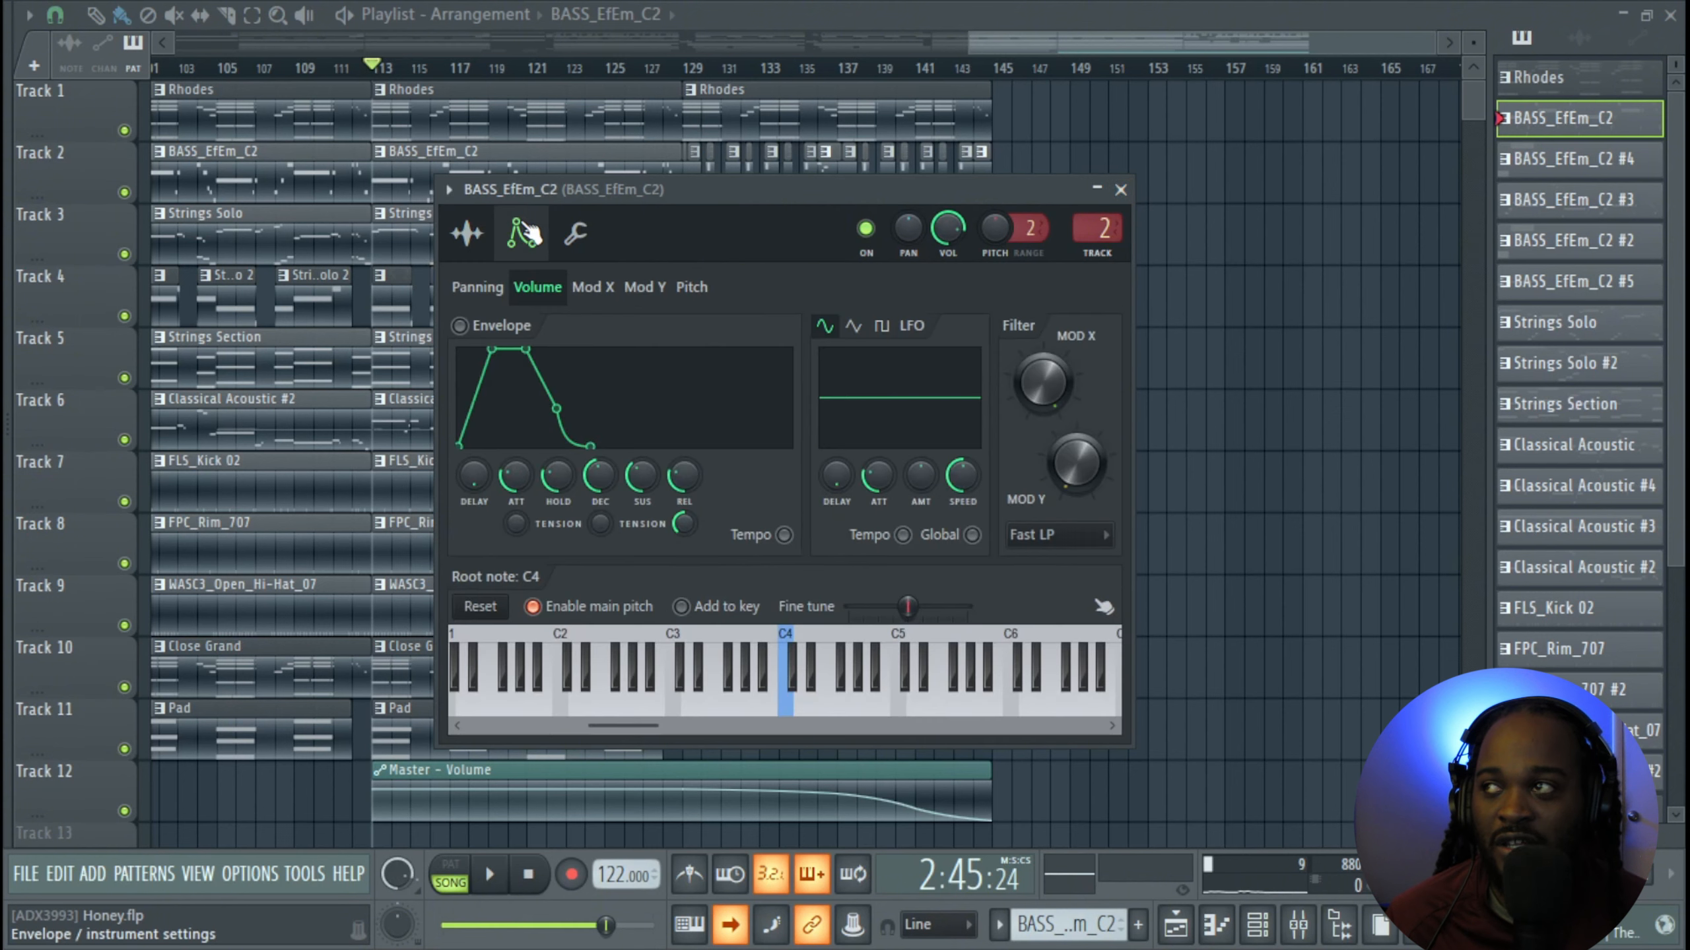
{"action": "left_click", "coordinate": [601, 235]}
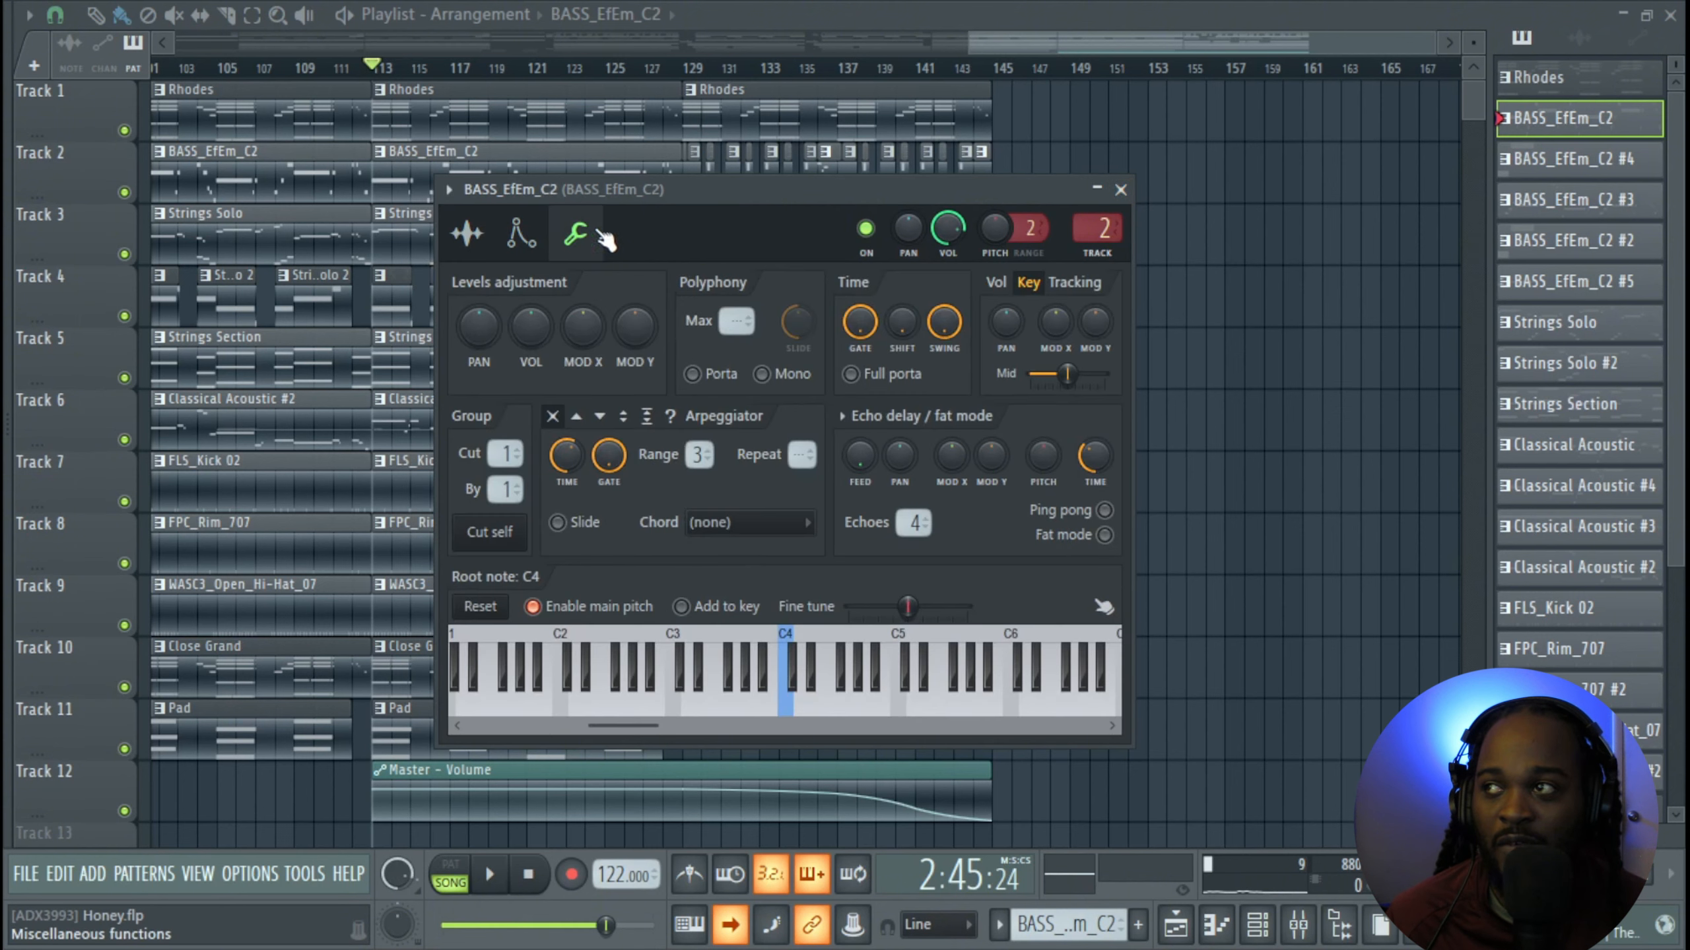
{"action": "left_click", "coordinate": [1131, 191]}
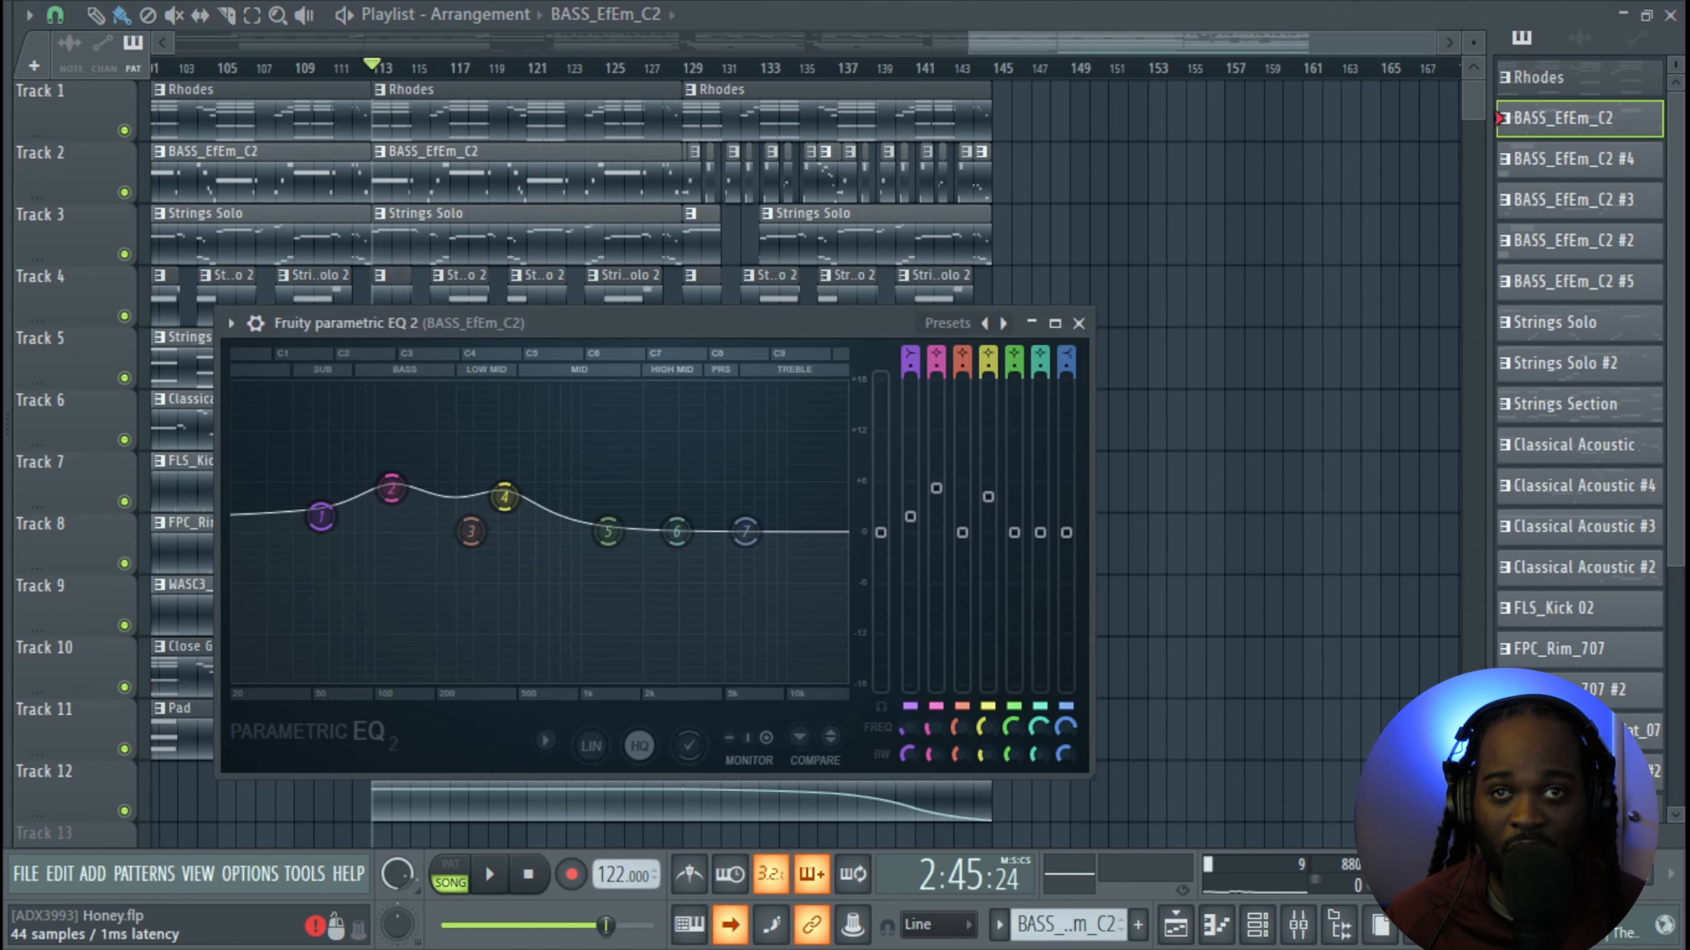
Review the bass effects, covering both Fruity parametric EQ 2 instances and Fruity Fast Dist, and close their windows
{"action": "left_click_drag", "start_coordinate": [579, 323], "coordinate": [612, 248]}
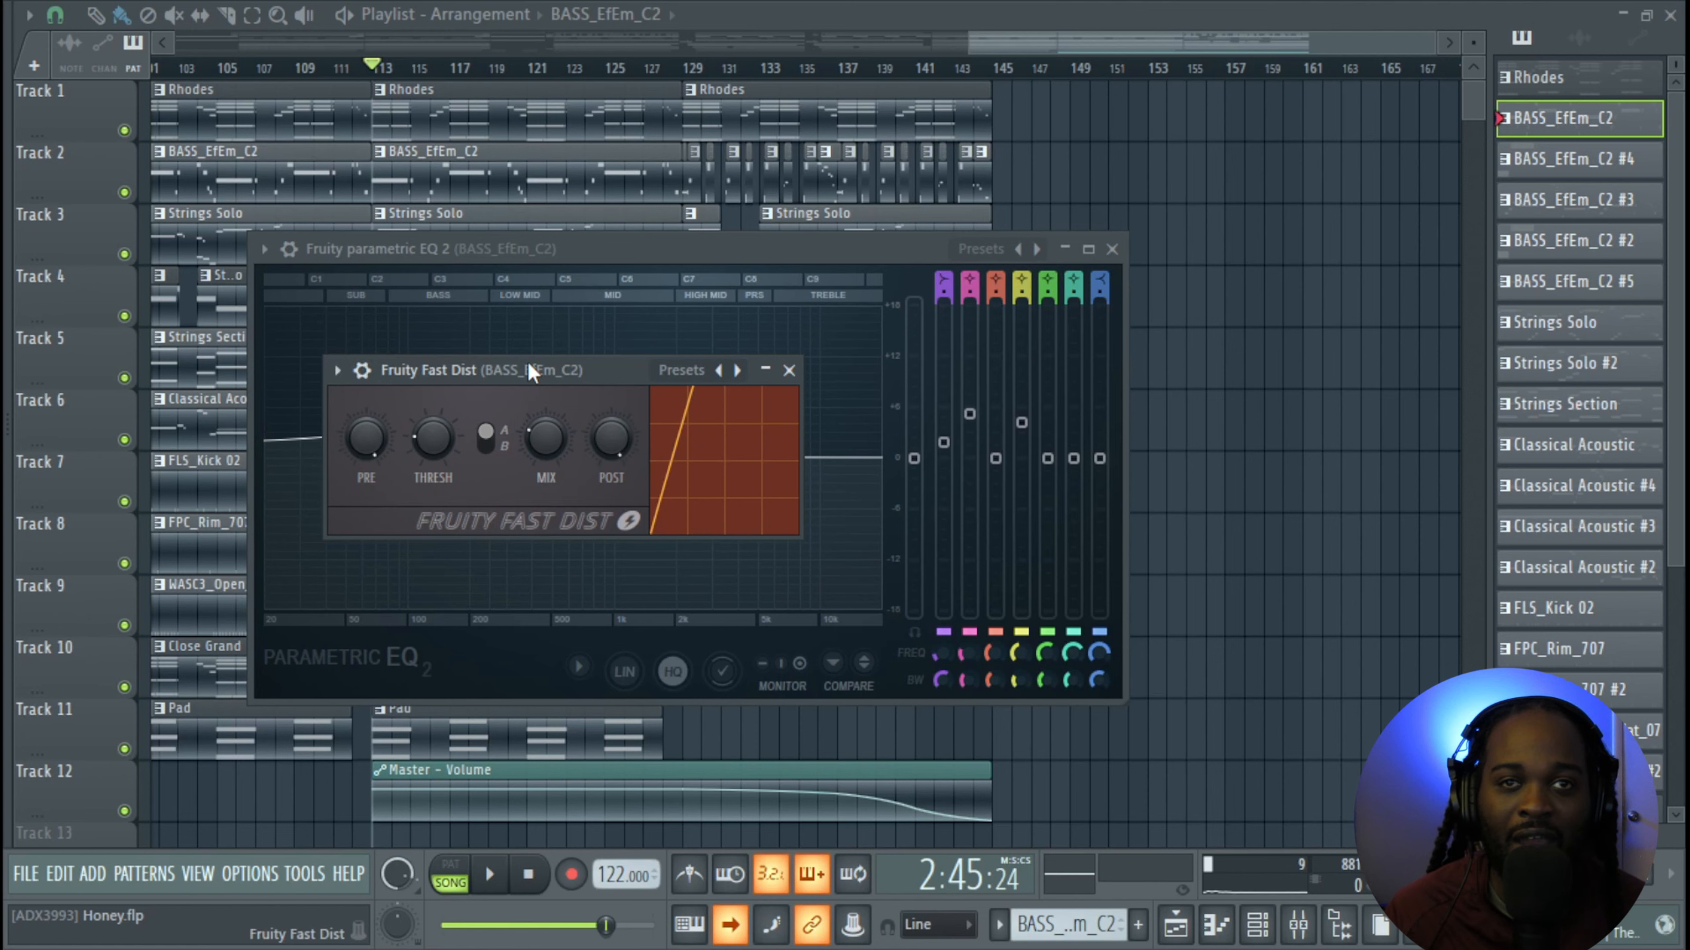
{"action": "left_click", "coordinate": [1689, 456]}
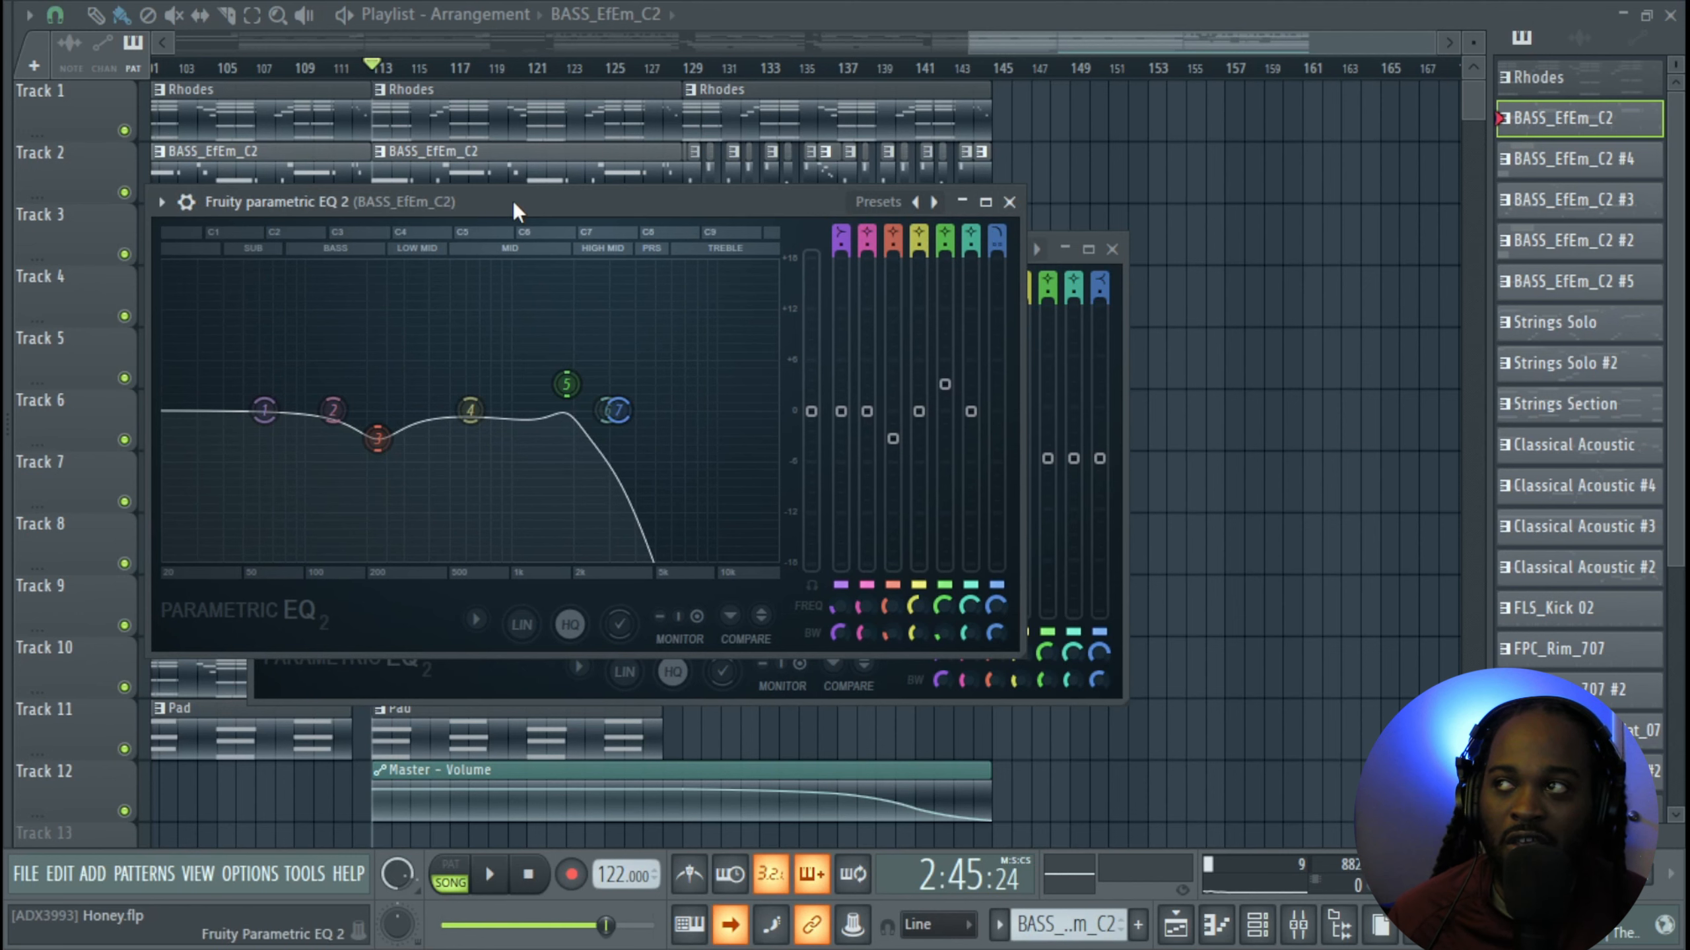
{"action": "left_click_drag", "start_coordinate": [512, 202], "coordinate": [656, 199]}
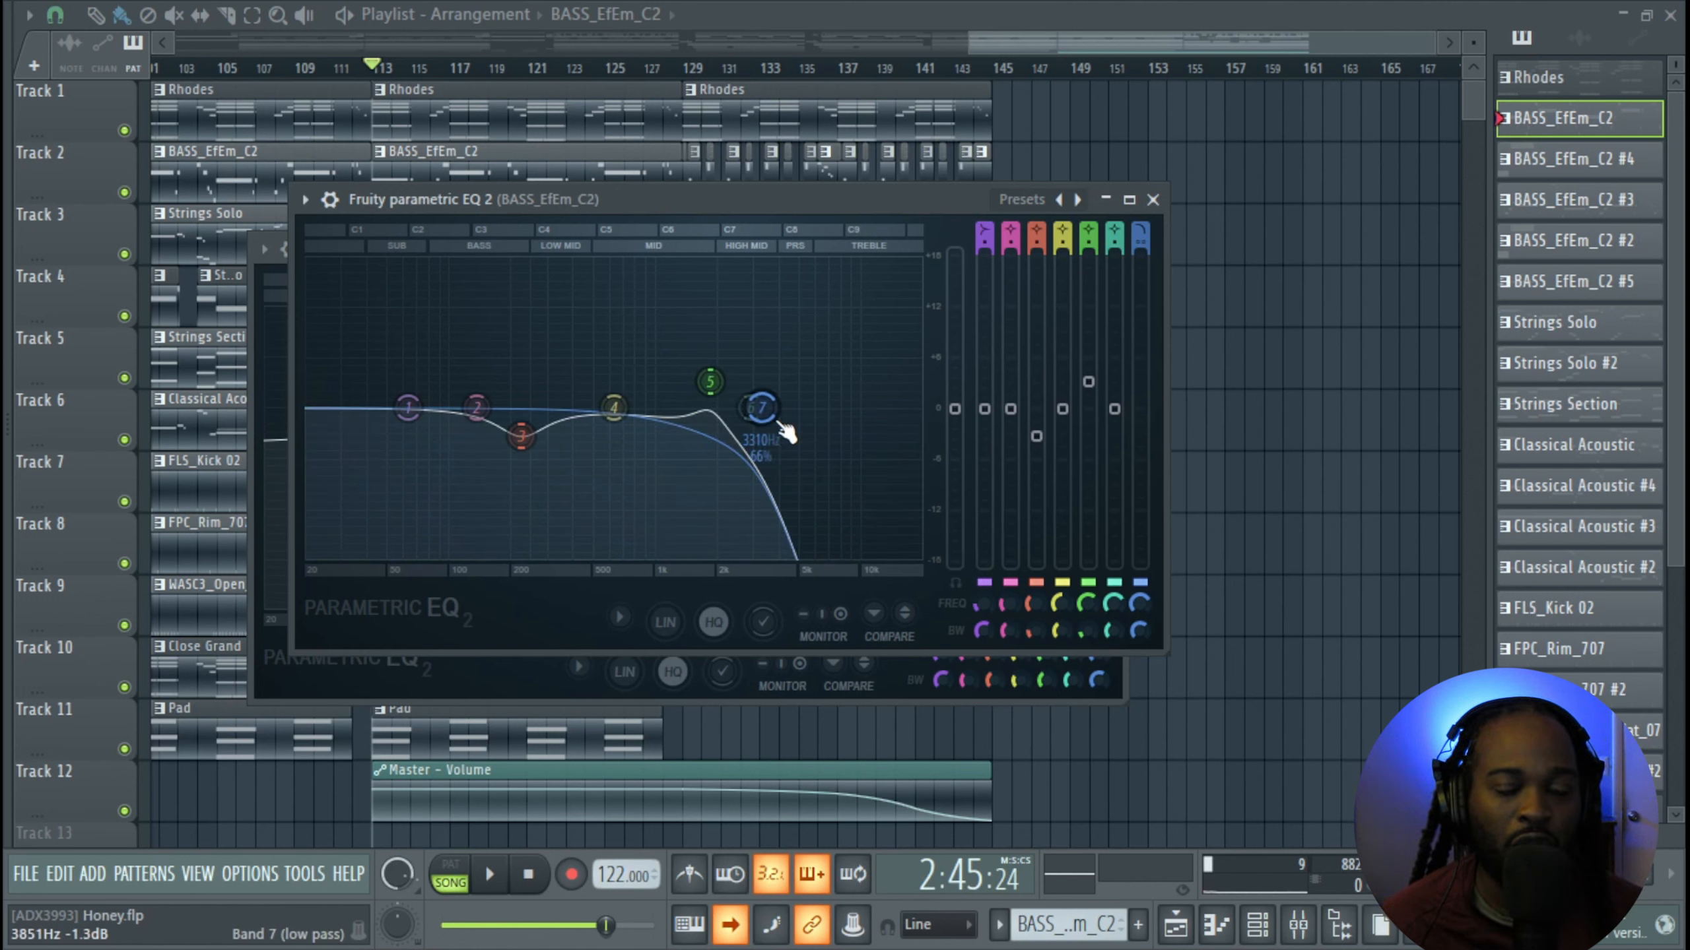
{"action": "left_click", "coordinate": [1153, 199]}
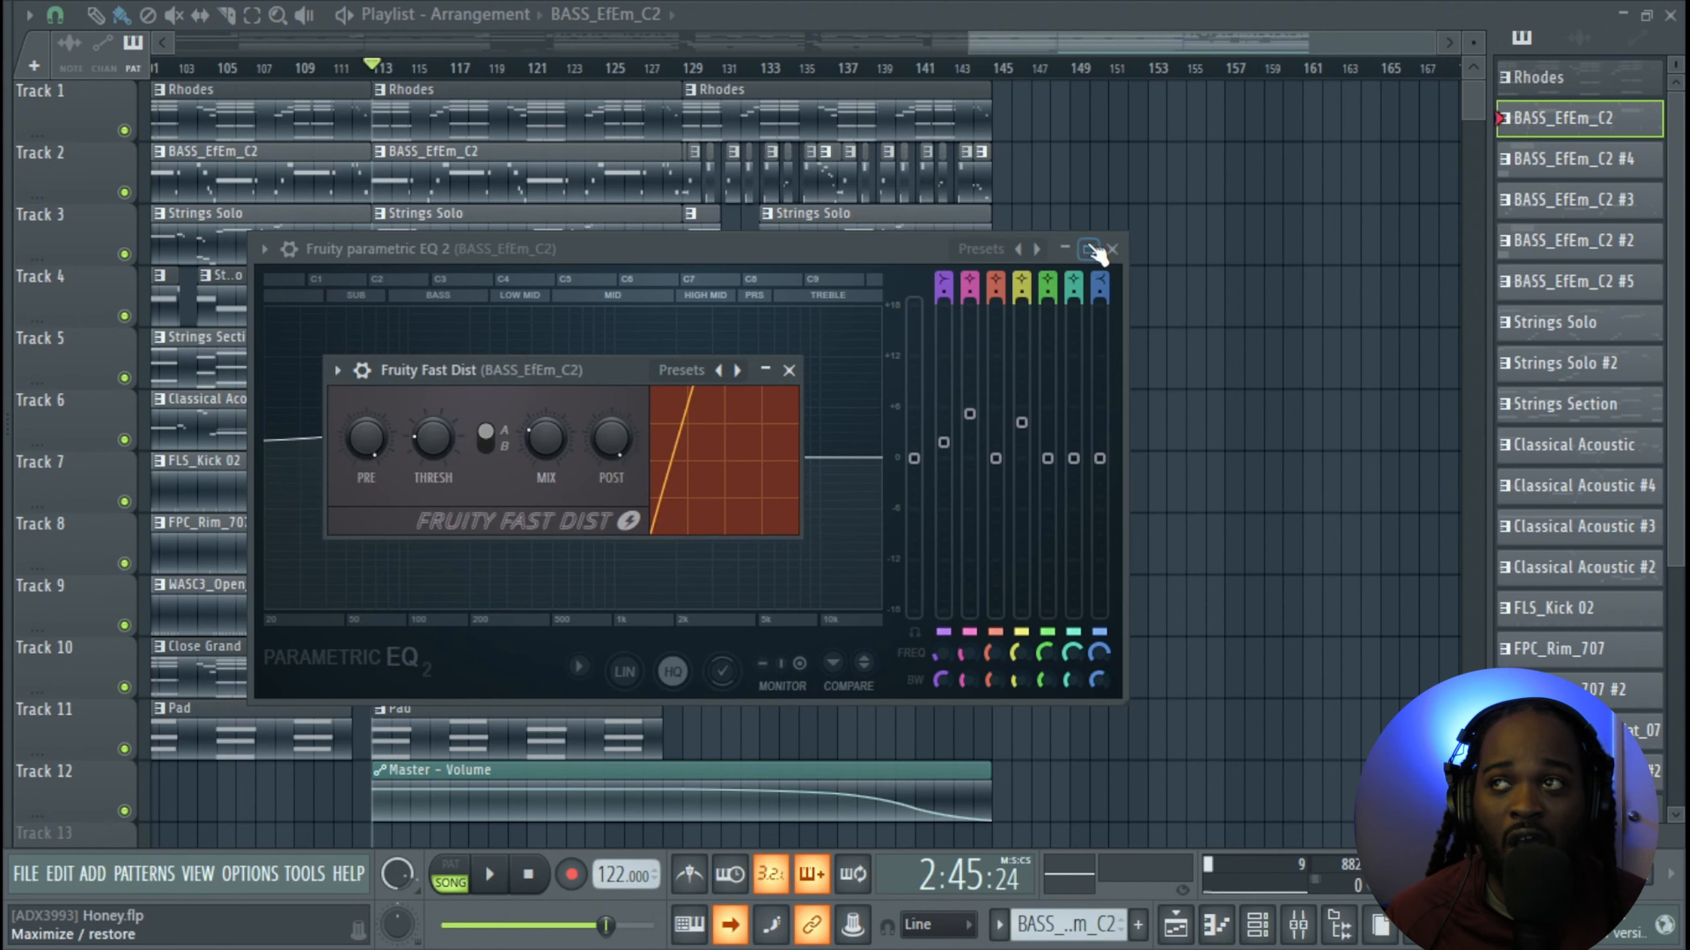
{"action": "left_click", "coordinate": [788, 371]}
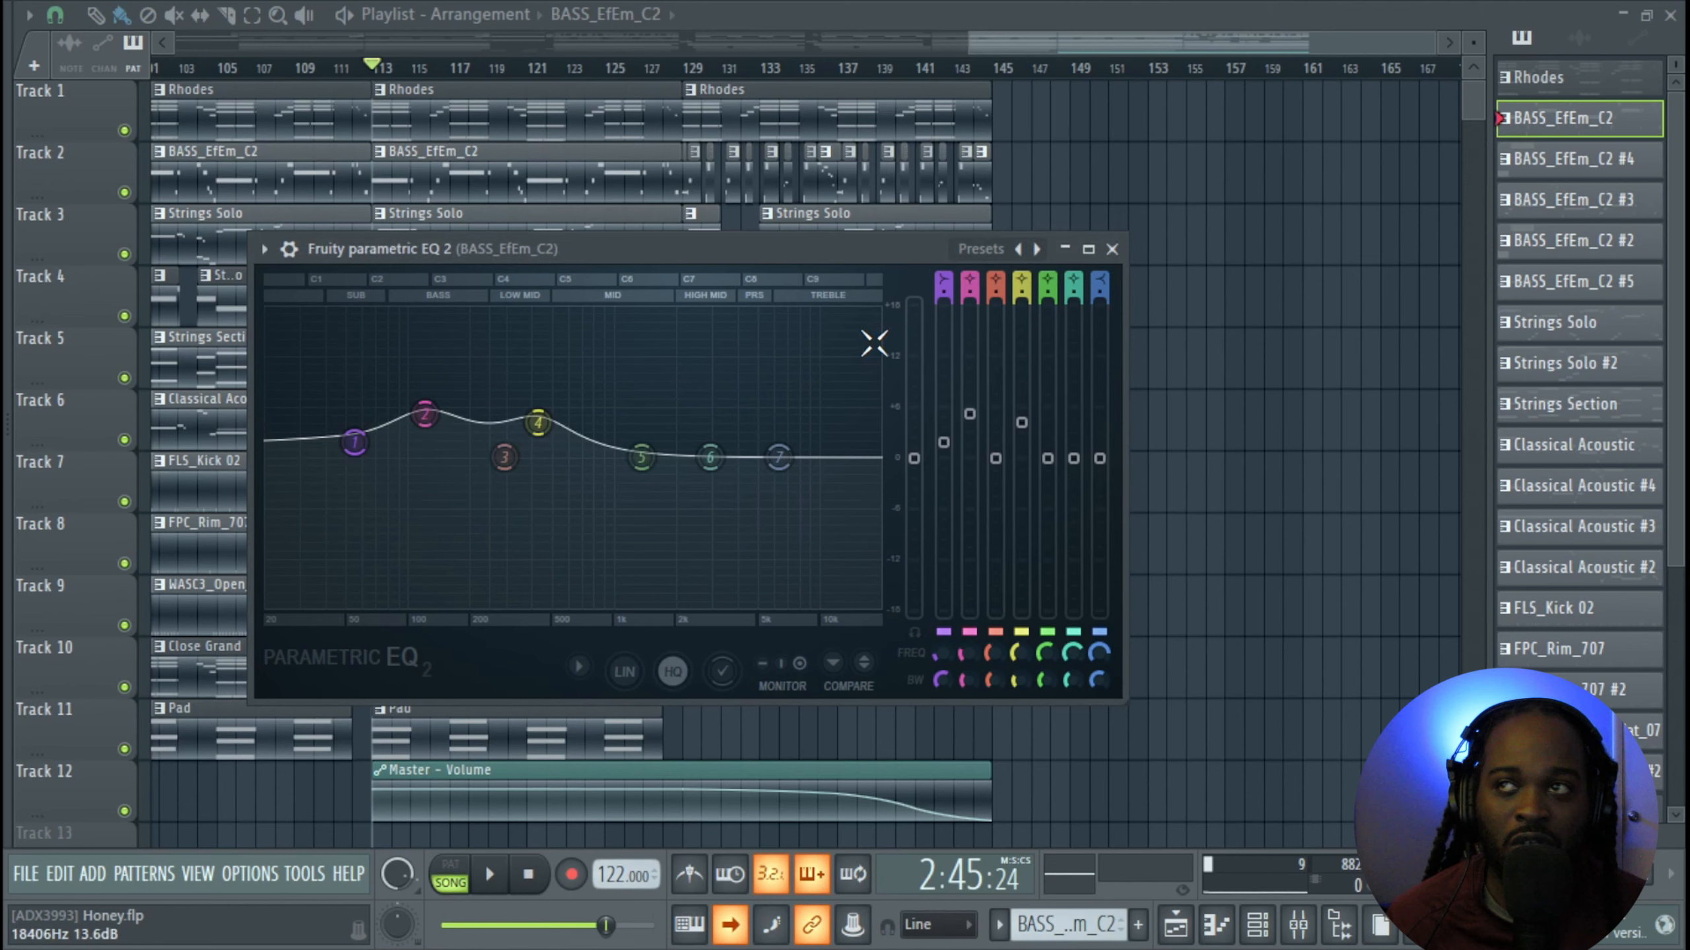
{"action": "left_click", "coordinate": [1112, 250]}
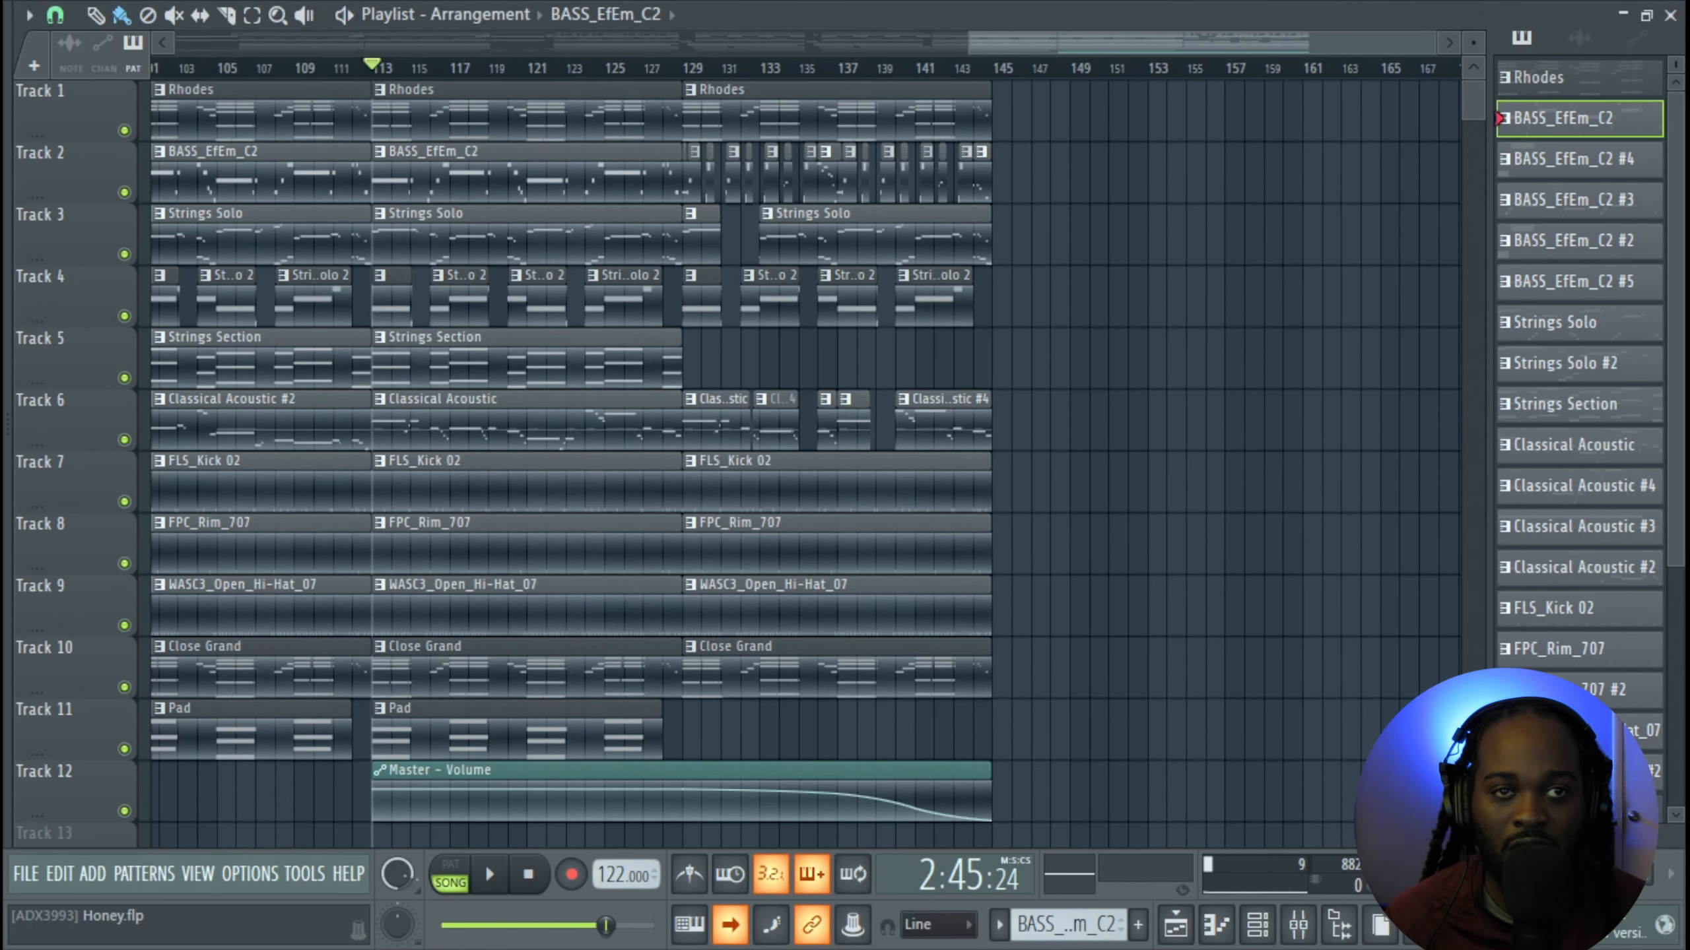
Open the BASS_EfEm_C2 pattern in the piano roll and highlight the long E♭3 and F3 notes and the run-up between them
{"action": "double_click", "coordinate": [506, 181]}
{"action": "left_click_drag", "start_coordinate": [769, 384], "coordinate": [1329, 355]}
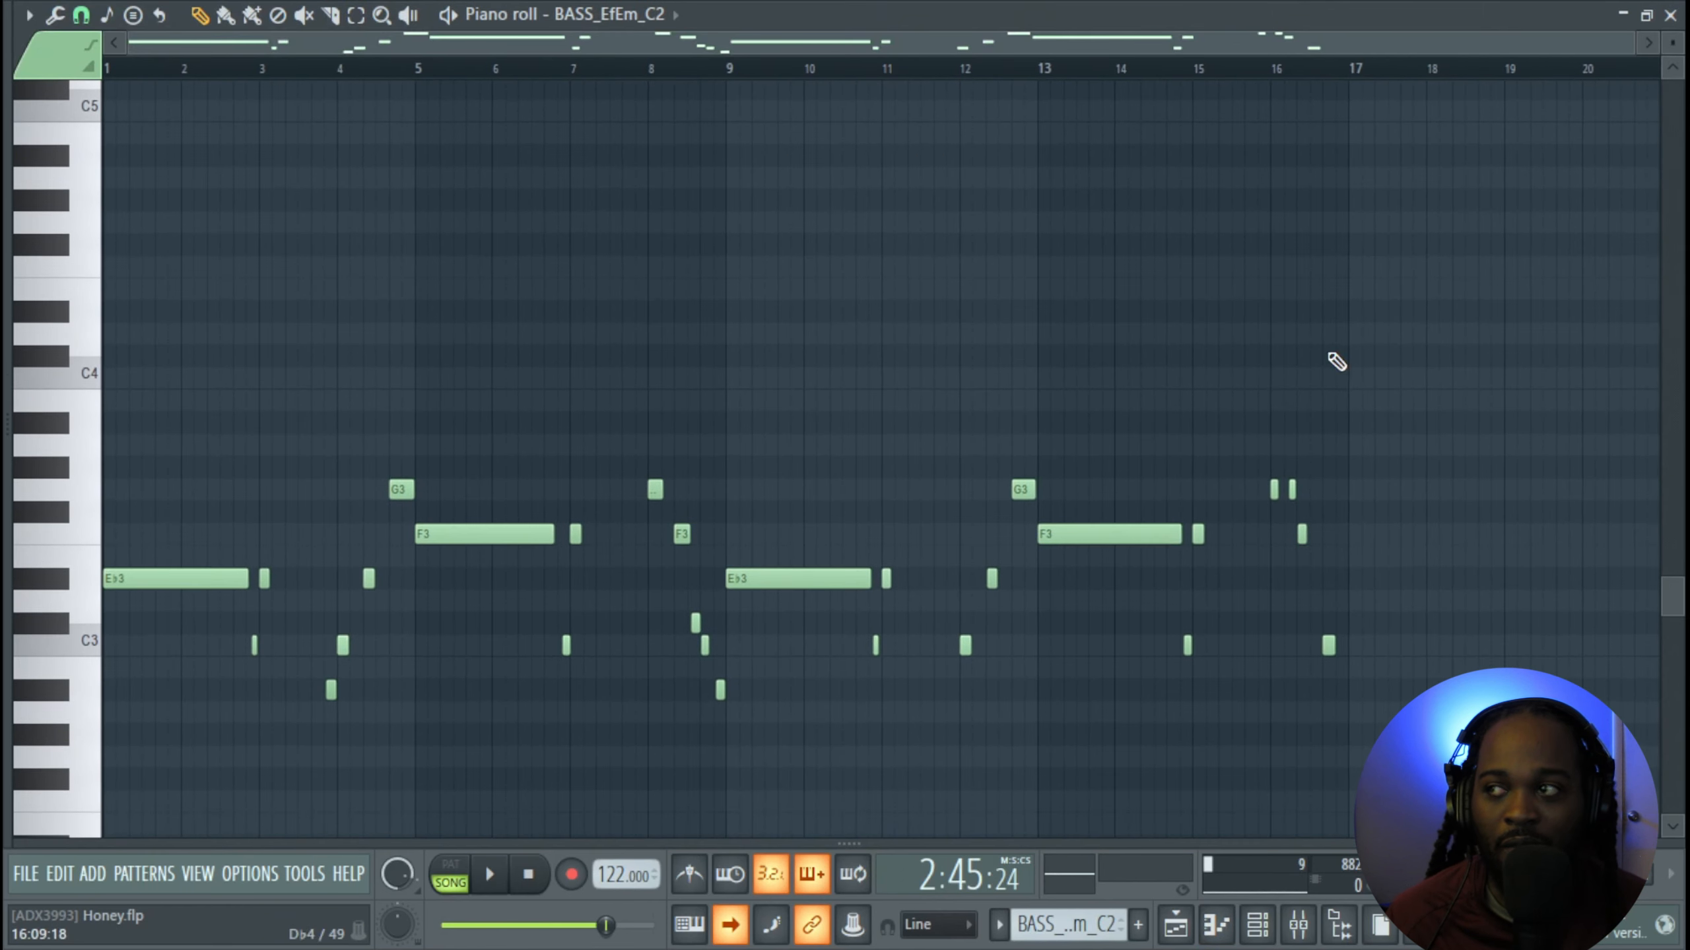
{"action": "scroll", "coordinate": [1248, 413], "scroll_direction": "down", "scroll_amount": 2}
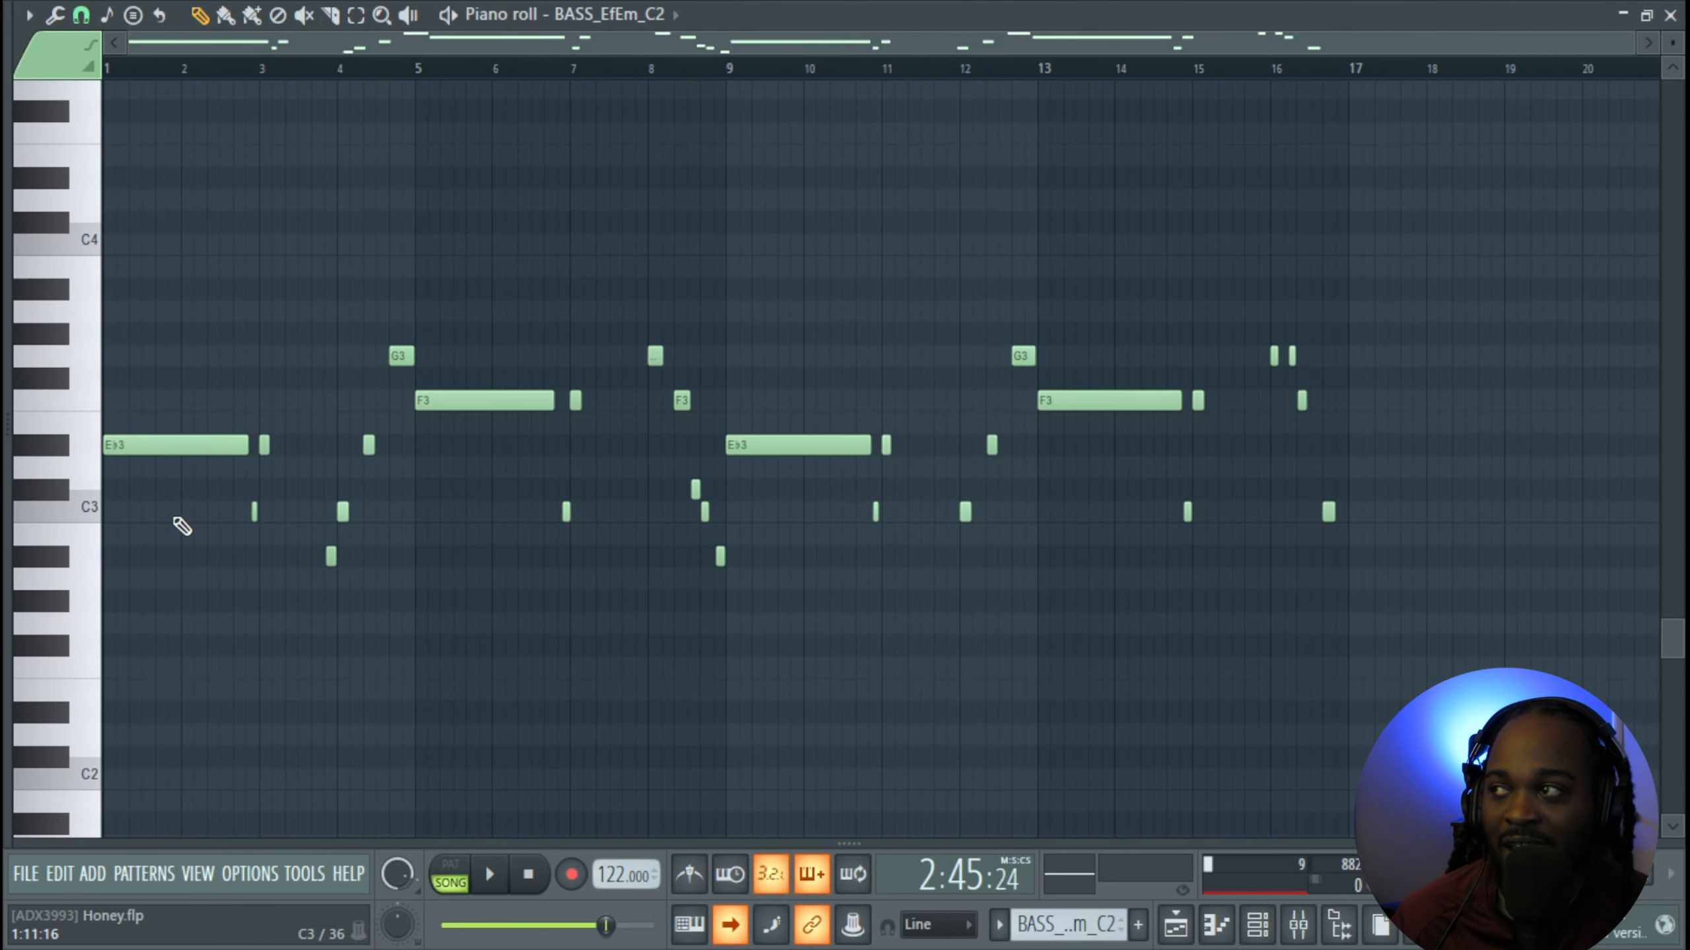
{"action": "scroll", "coordinate": [187, 499], "scroll_direction": "up", "scroll_amount": 4}
{"action": "left_click_drag", "start_coordinate": [187, 474], "coordinate": [194, 445]}
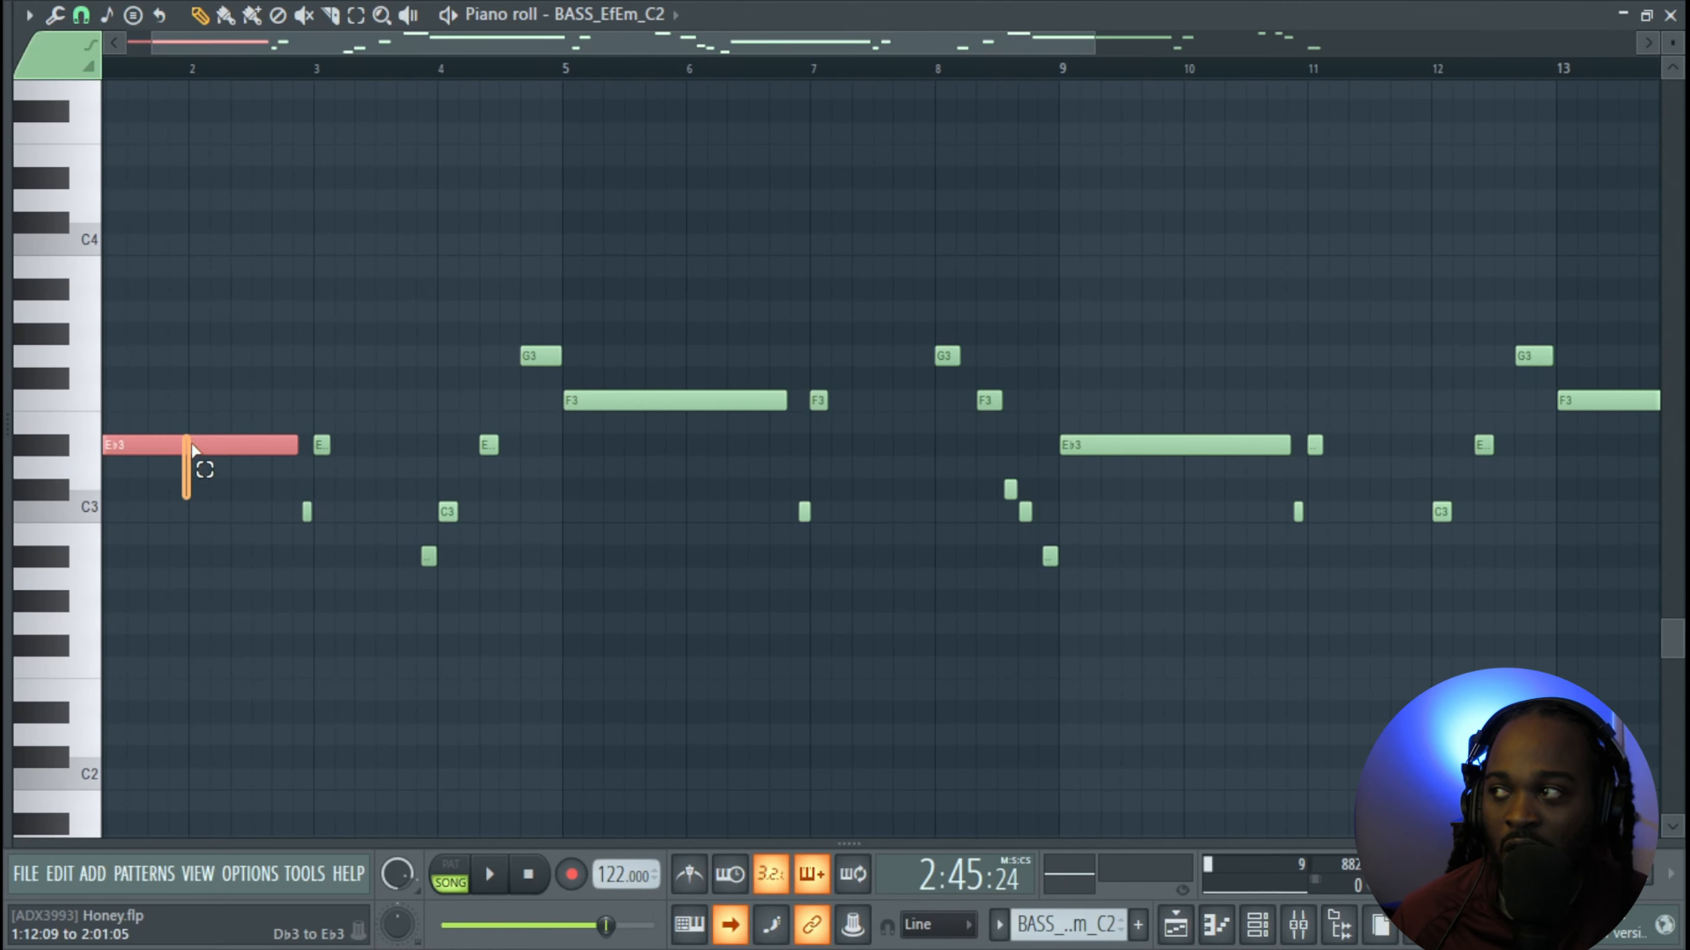
{"action": "left_click", "coordinate": [602, 400]}
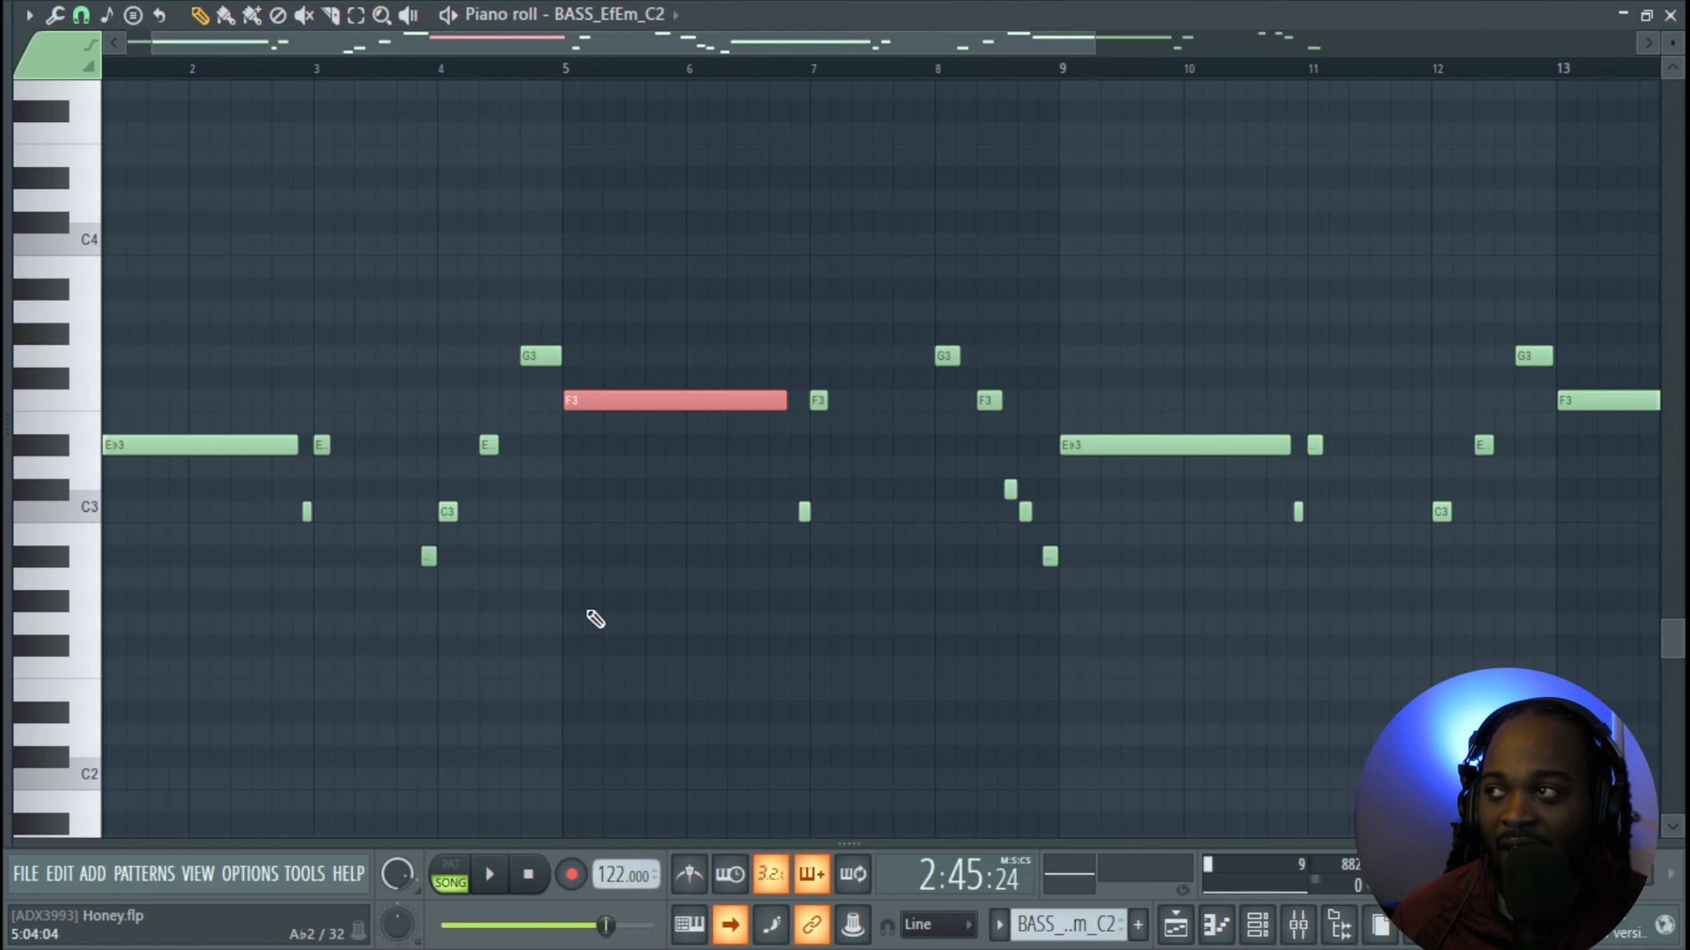
{"action": "left_click_drag", "start_coordinate": [398, 589], "coordinate": [542, 346]}
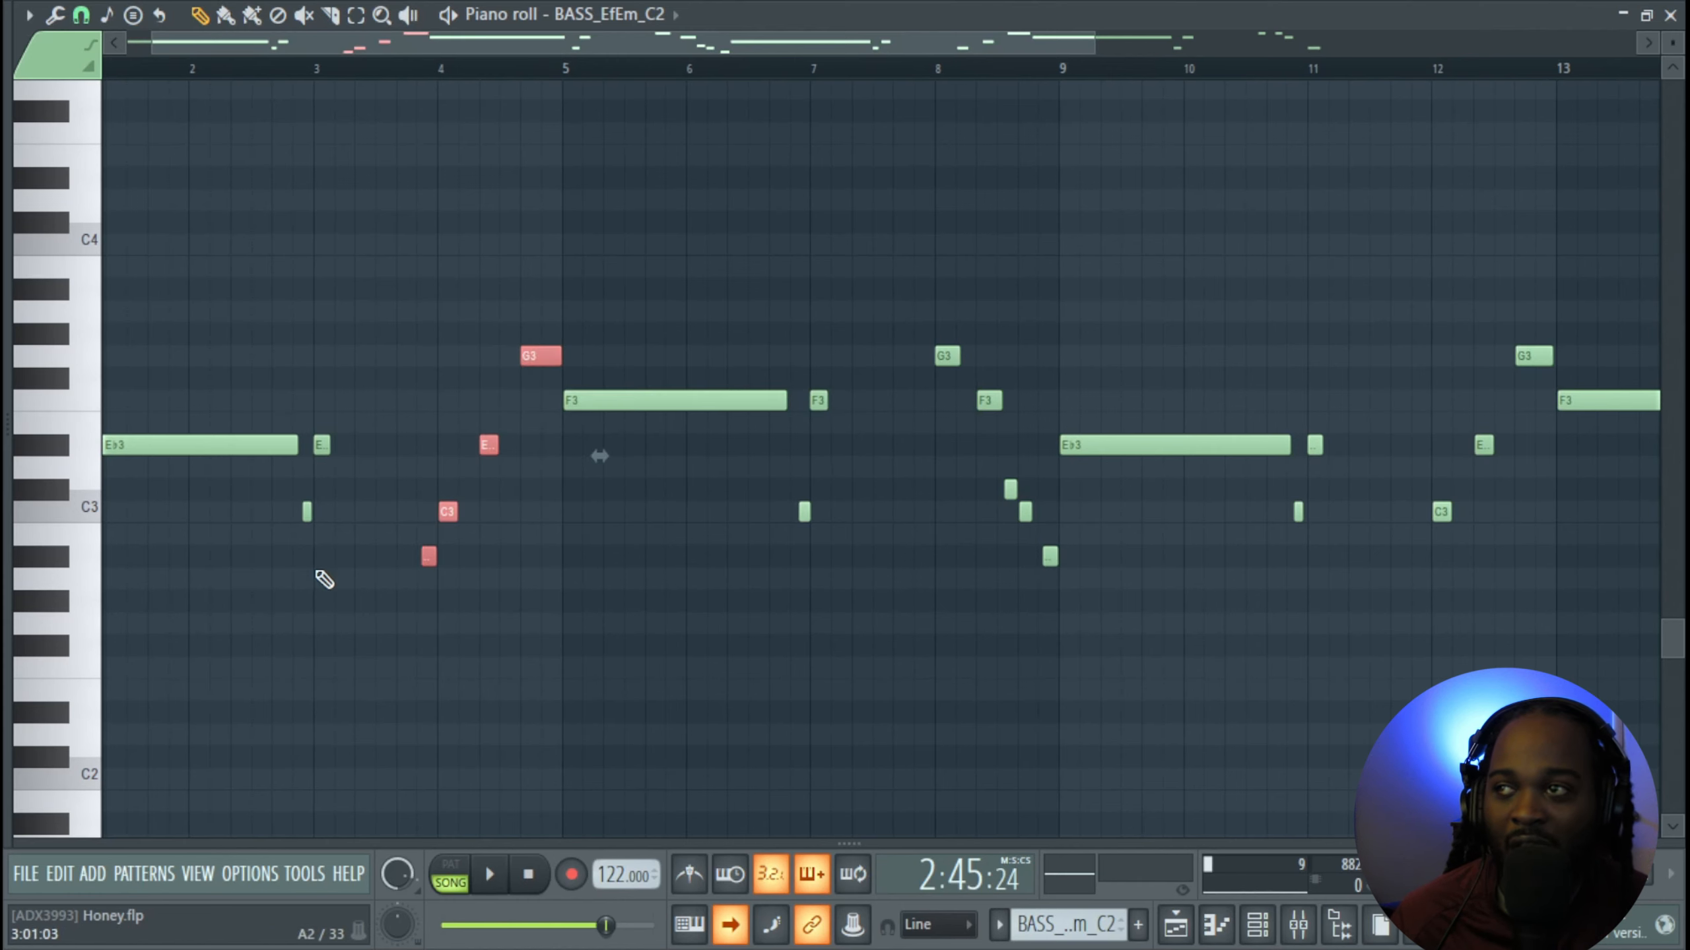
Examine the bass note timing just before bar 3 and highlight the short C3 note between the two E♭3 notes
{"action": "scroll", "coordinate": [241, 575], "scroll_direction": "up", "scroll_amount": 4}
{"action": "left_click", "coordinate": [459, 597], "text": "ctrl"}
{"action": "scroll", "coordinate": [404, 583], "scroll_direction": "up", "scroll_amount": 3}
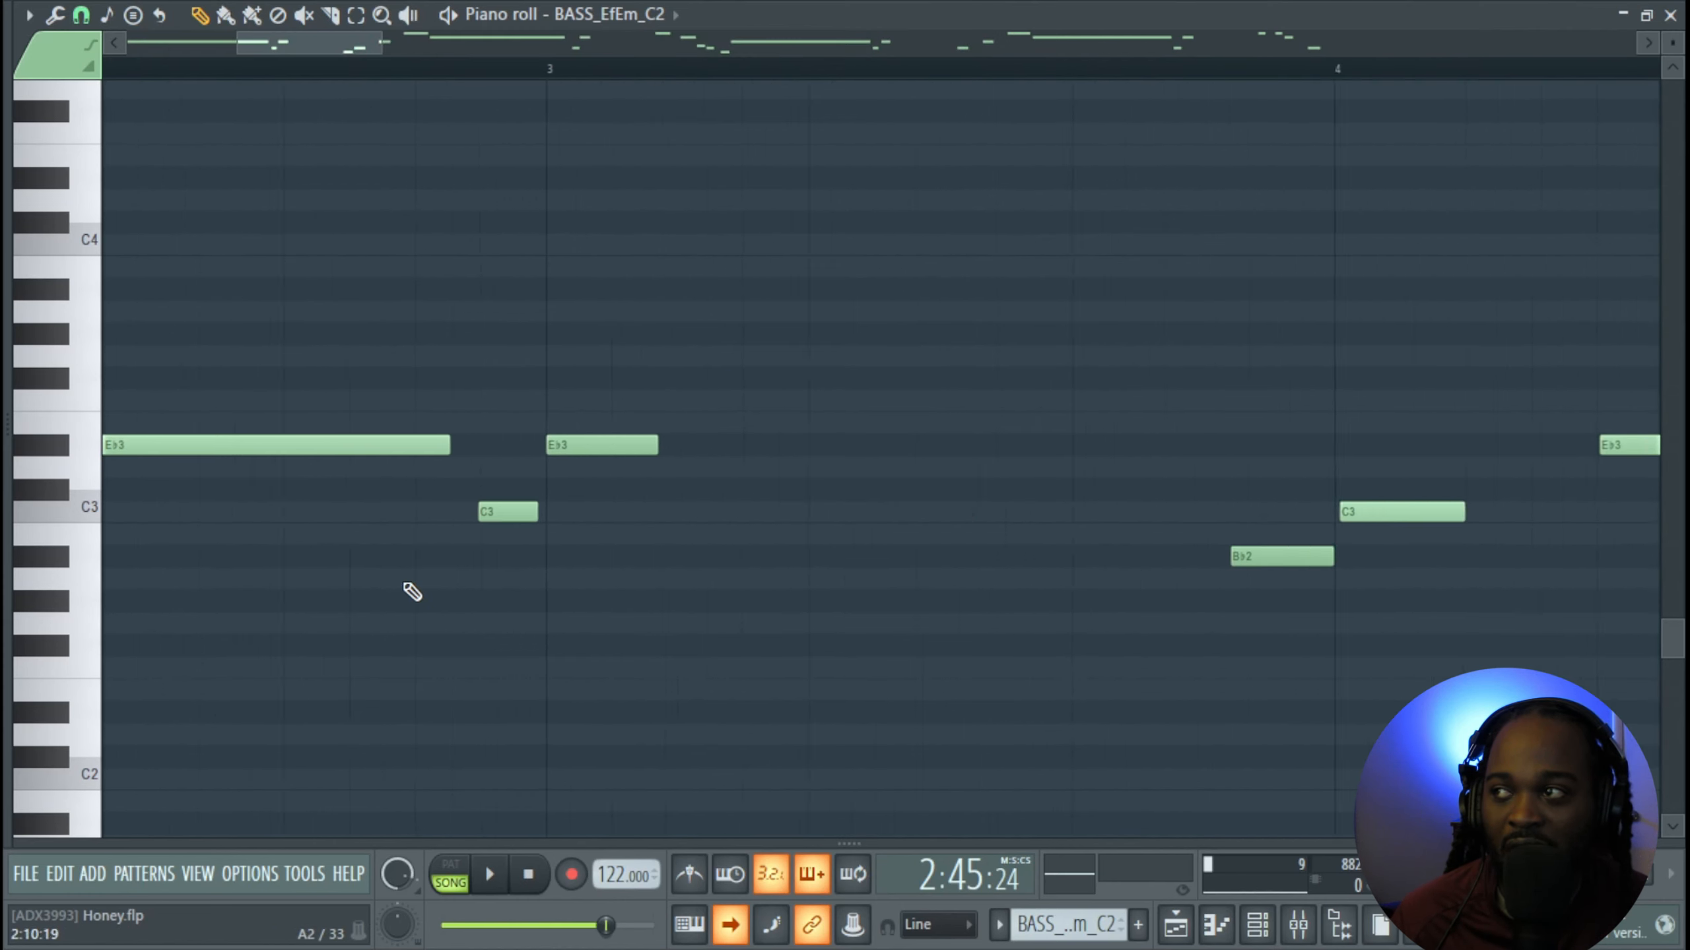
{"action": "scroll", "coordinate": [411, 591], "scroll_direction": "up", "scroll_amount": 3}
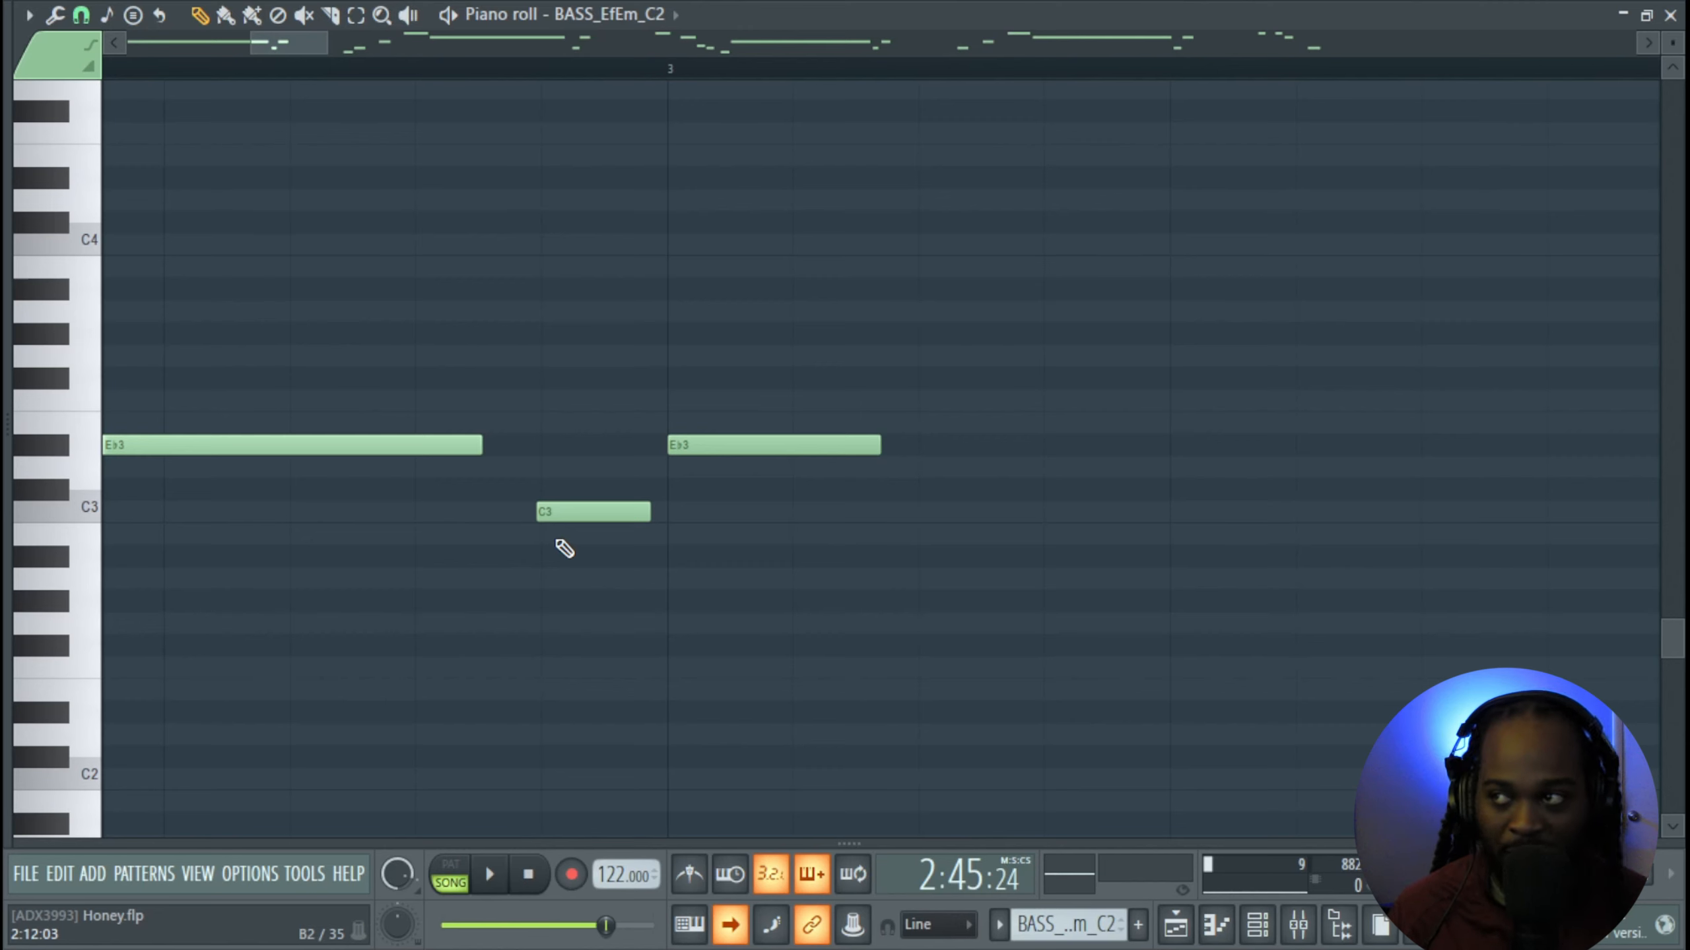
{"action": "left_click_drag", "start_coordinate": [581, 566], "coordinate": [649, 485]}
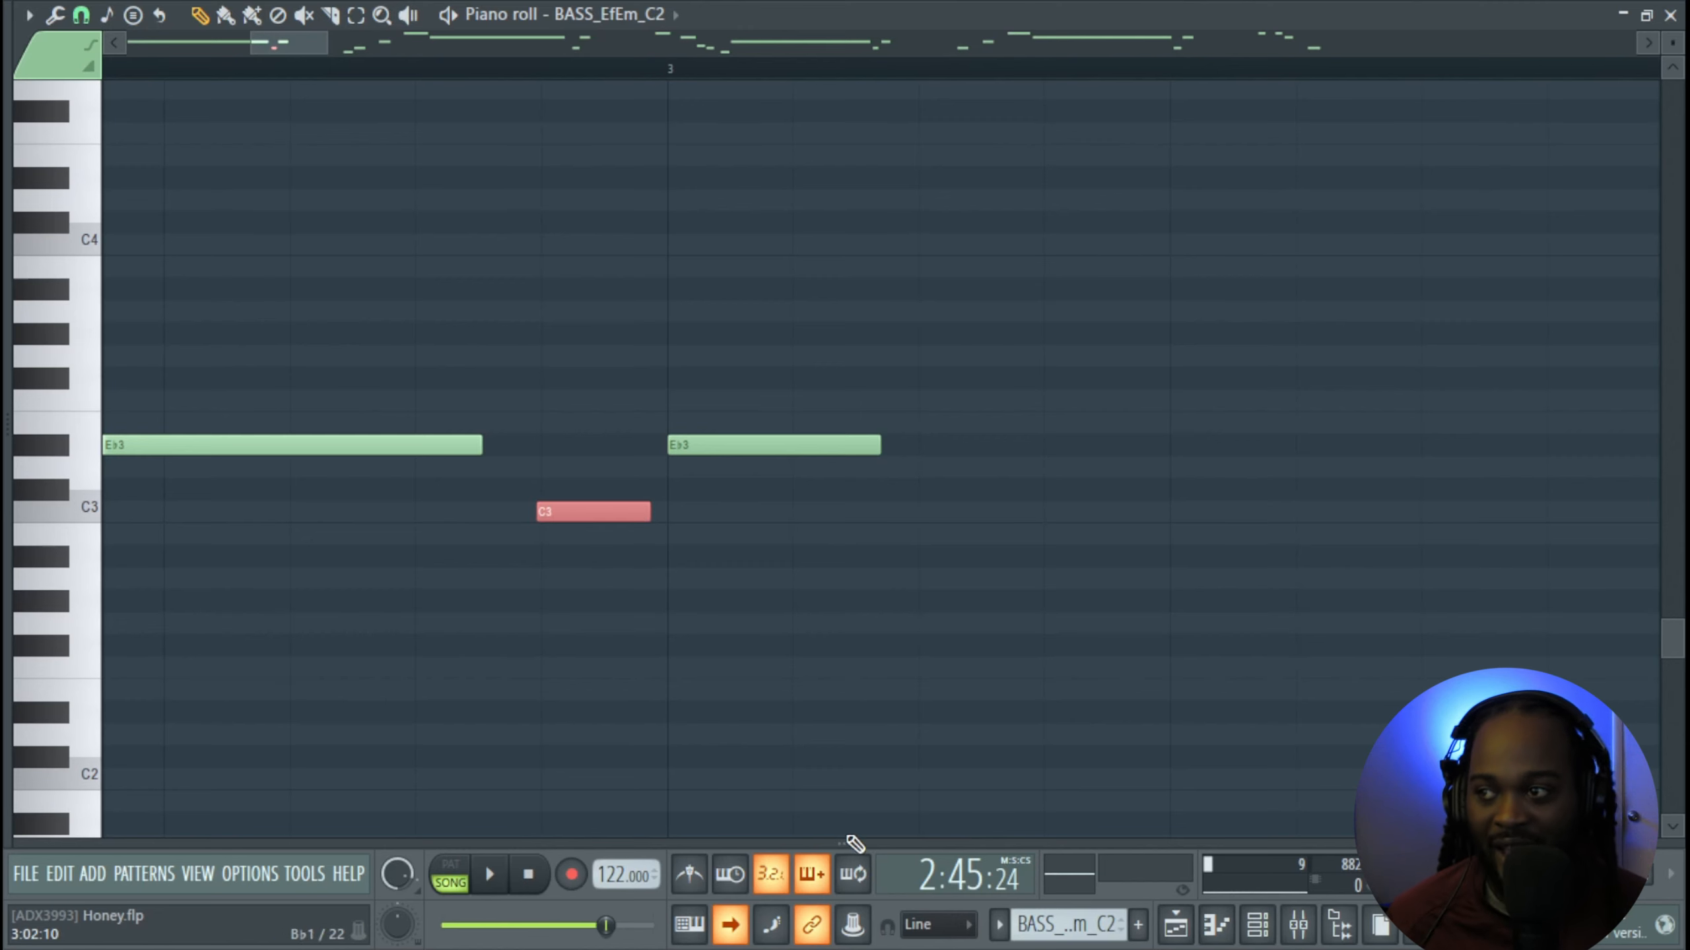
Reveal the velocity lane beneath the bass notes and highlight the short B♭2 pickup note just before bar 4
{"action": "left_click_drag", "start_coordinate": [845, 843], "coordinate": [841, 758]}
{"action": "scroll", "coordinate": [710, 580], "scroll_direction": "down", "scroll_amount": 2}
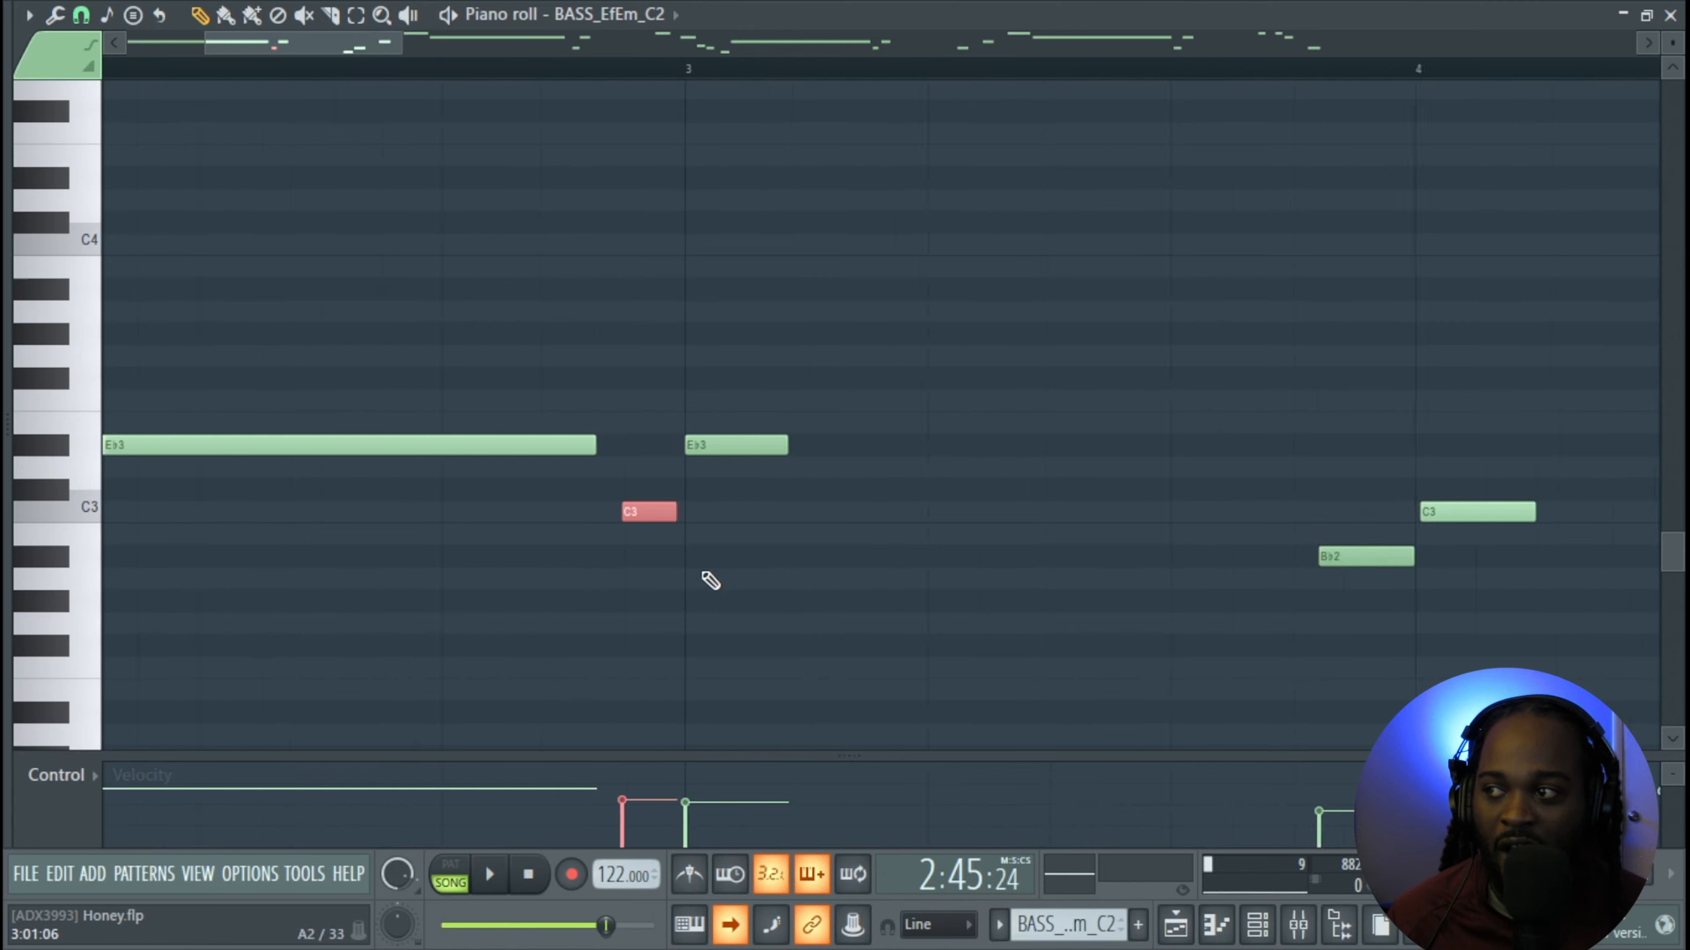
{"action": "scroll", "coordinate": [710, 580], "scroll_direction": "down", "scroll_amount": 1}
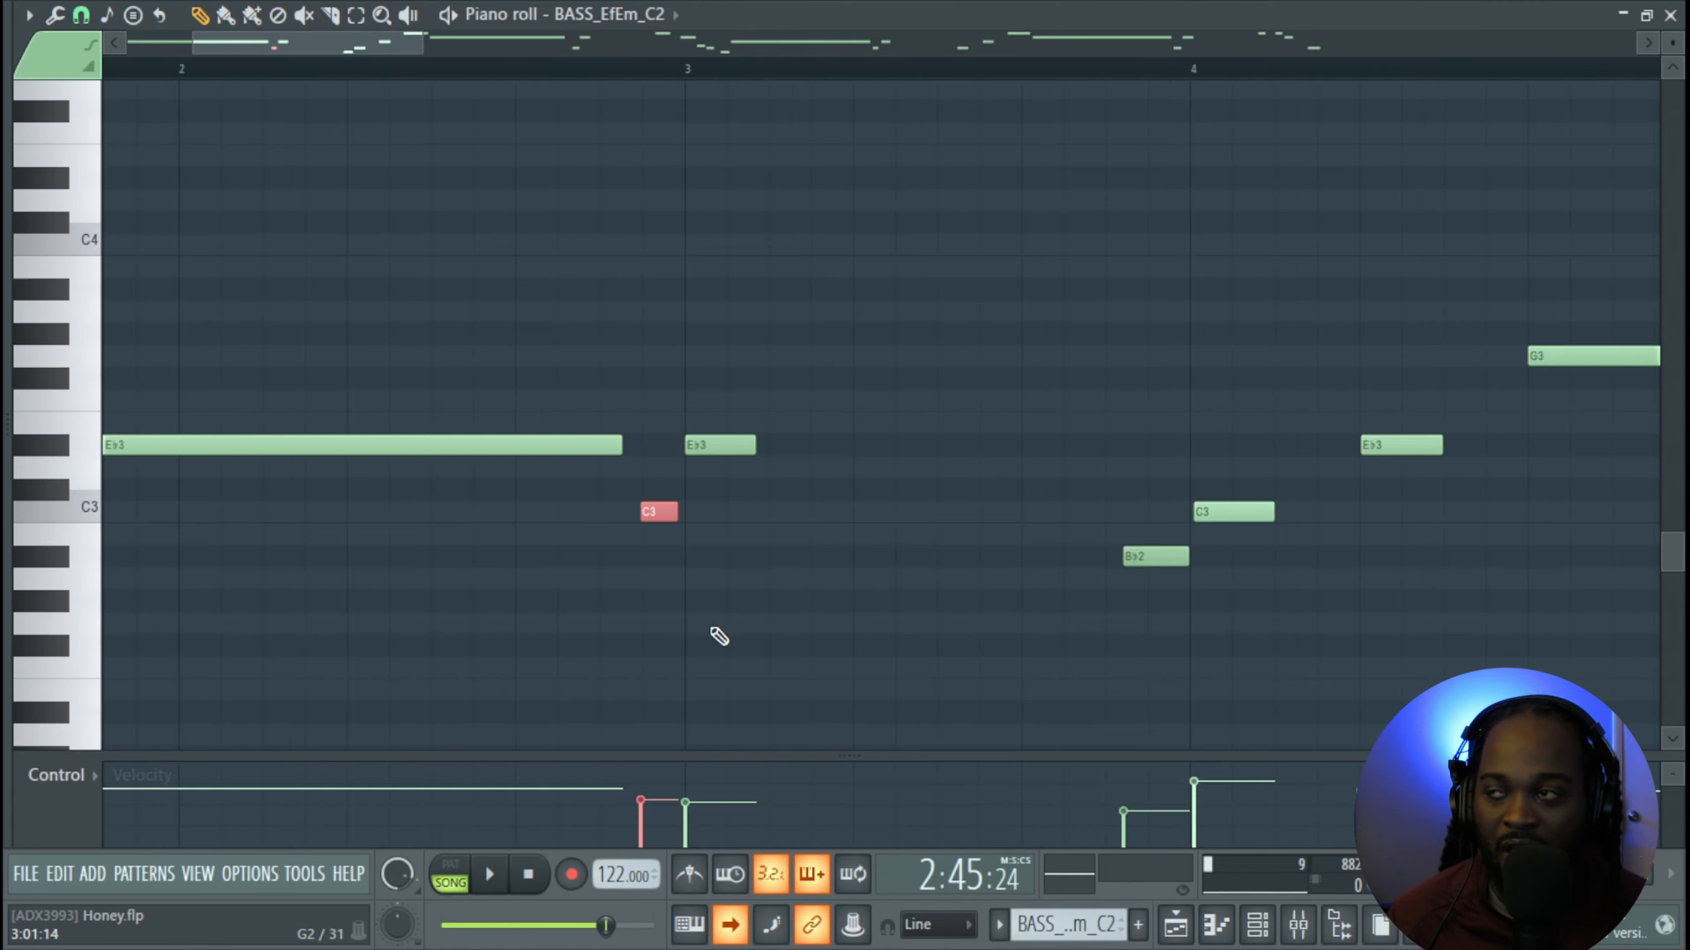
{"action": "scroll", "coordinate": [716, 631], "scroll_direction": "down", "scroll_amount": 3}
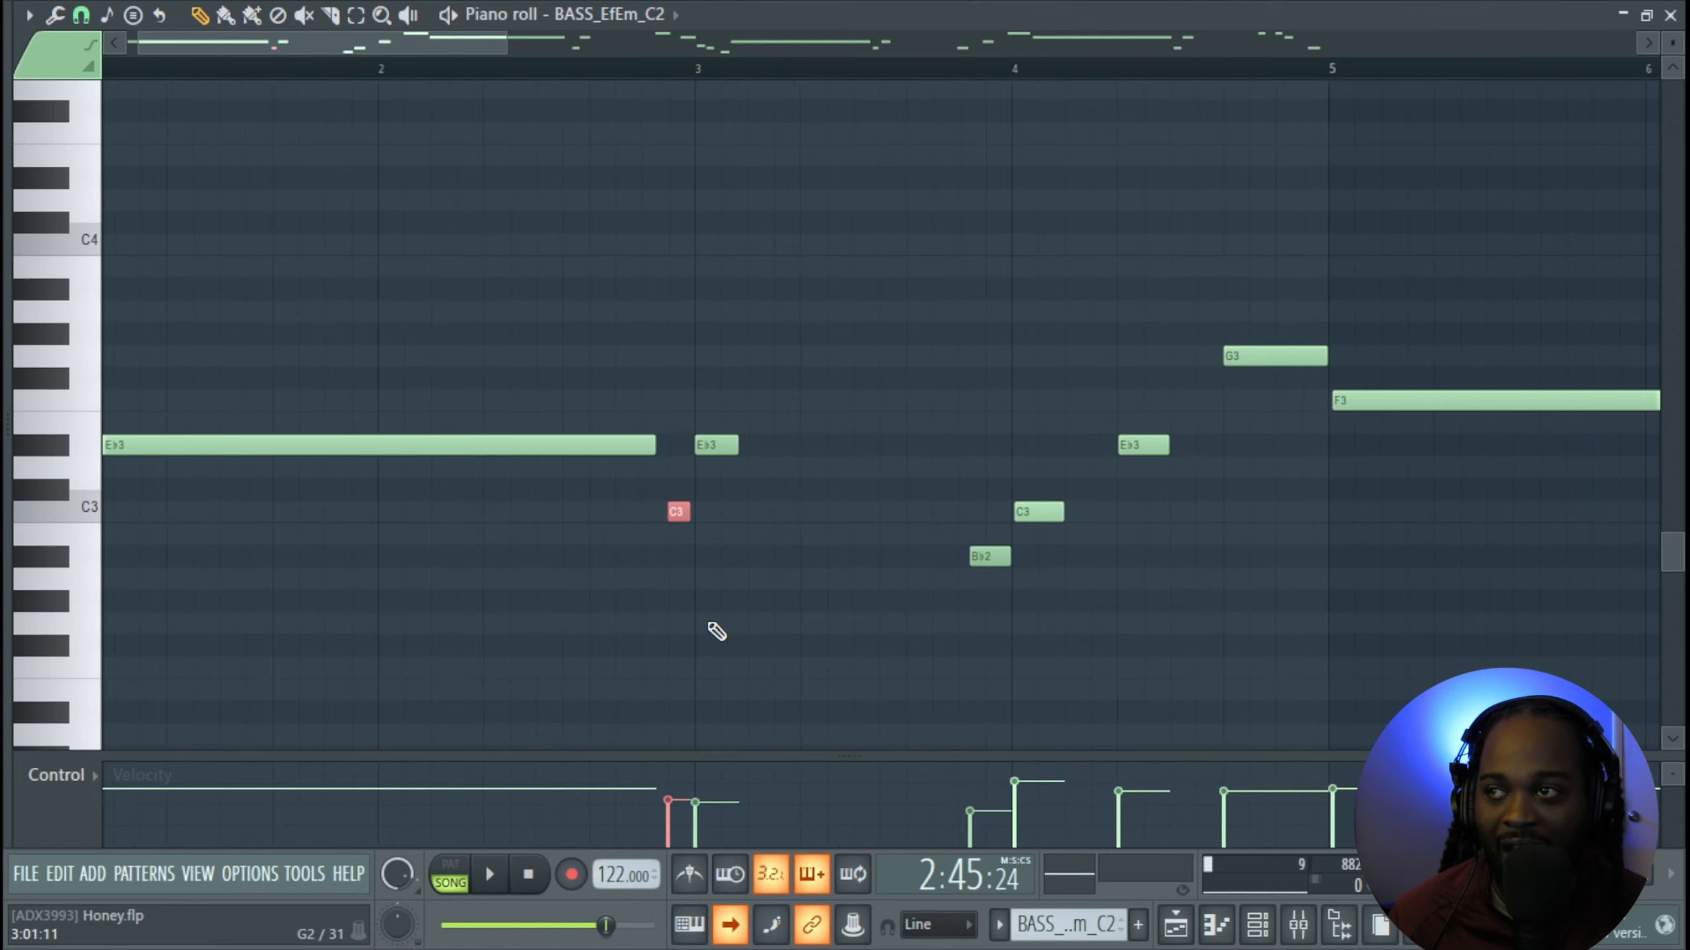
{"action": "left_click", "coordinate": [711, 556]}
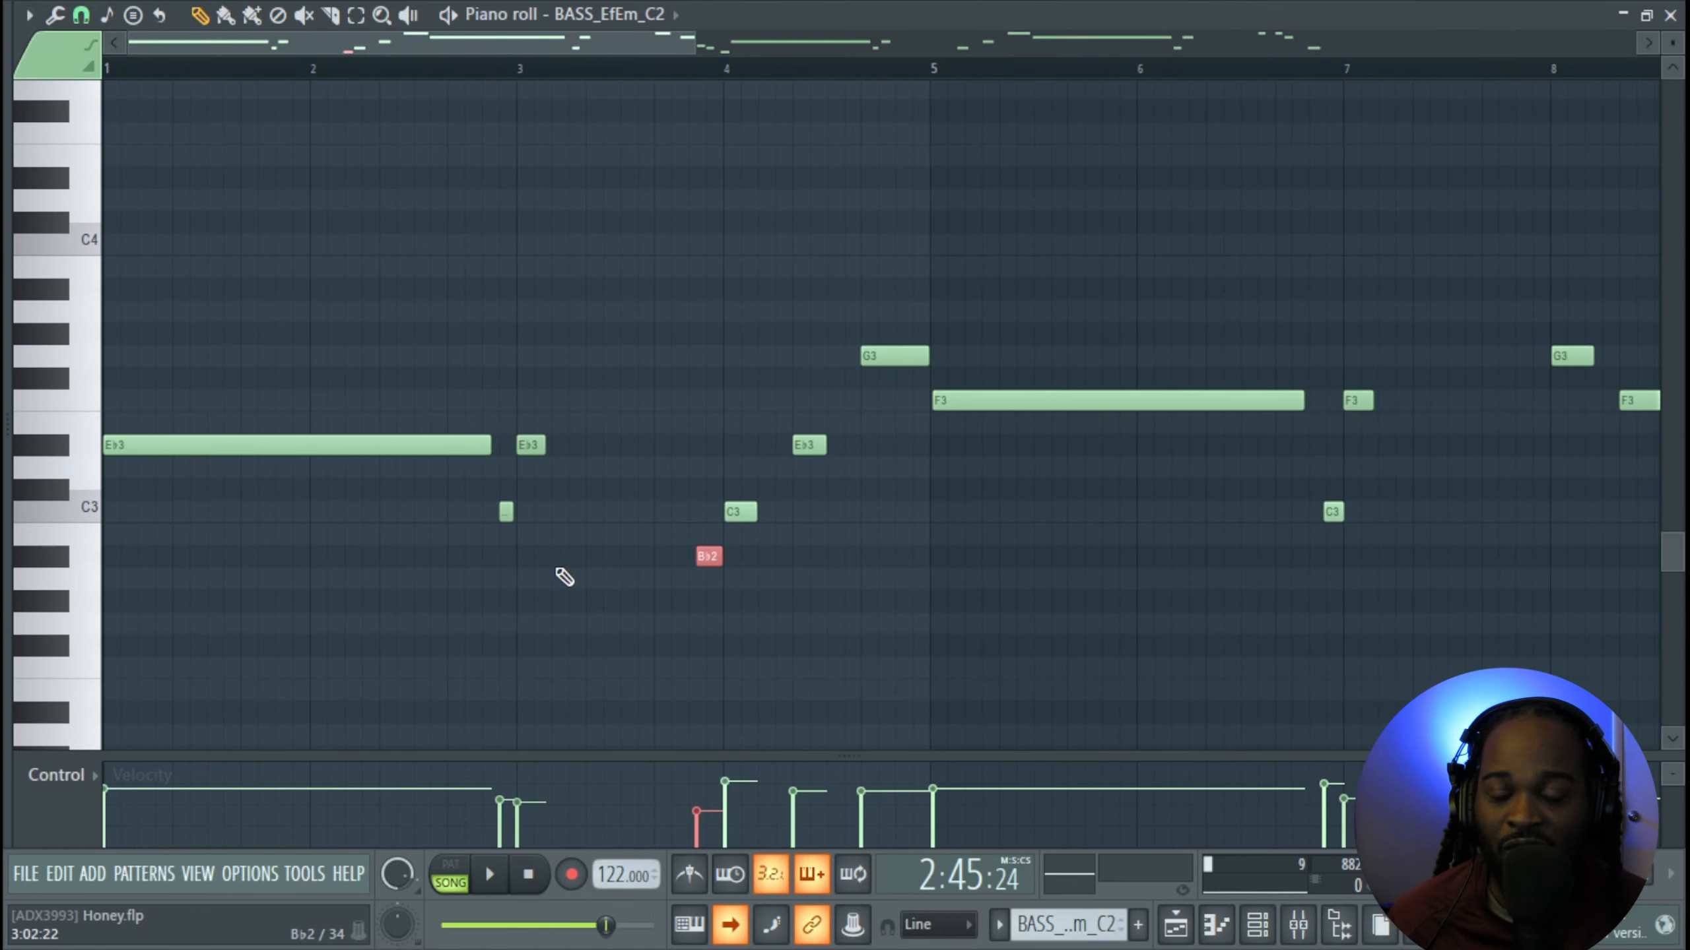
Highlight the descending bass run from G3 down to B♭2 in bar 8 and bring the whole pattern into view
{"action": "scroll", "coordinate": [669, 590], "scroll_direction": "down", "scroll_amount": 2}
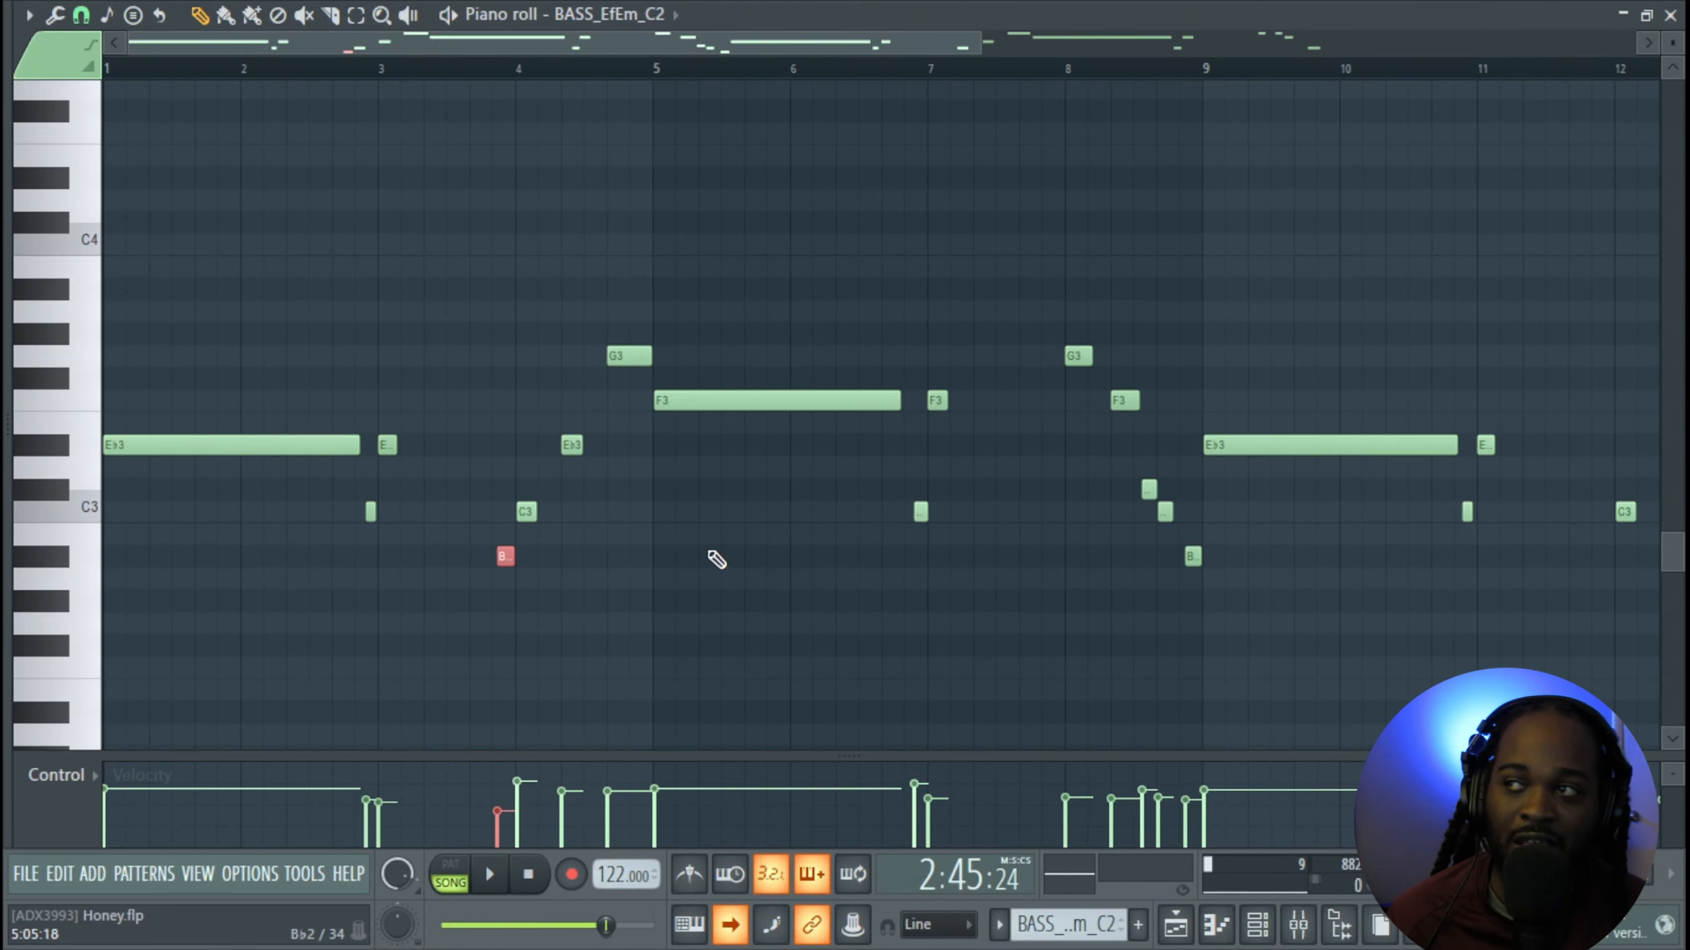
{"action": "left_click_drag", "start_coordinate": [991, 593], "coordinate": [922, 567]}
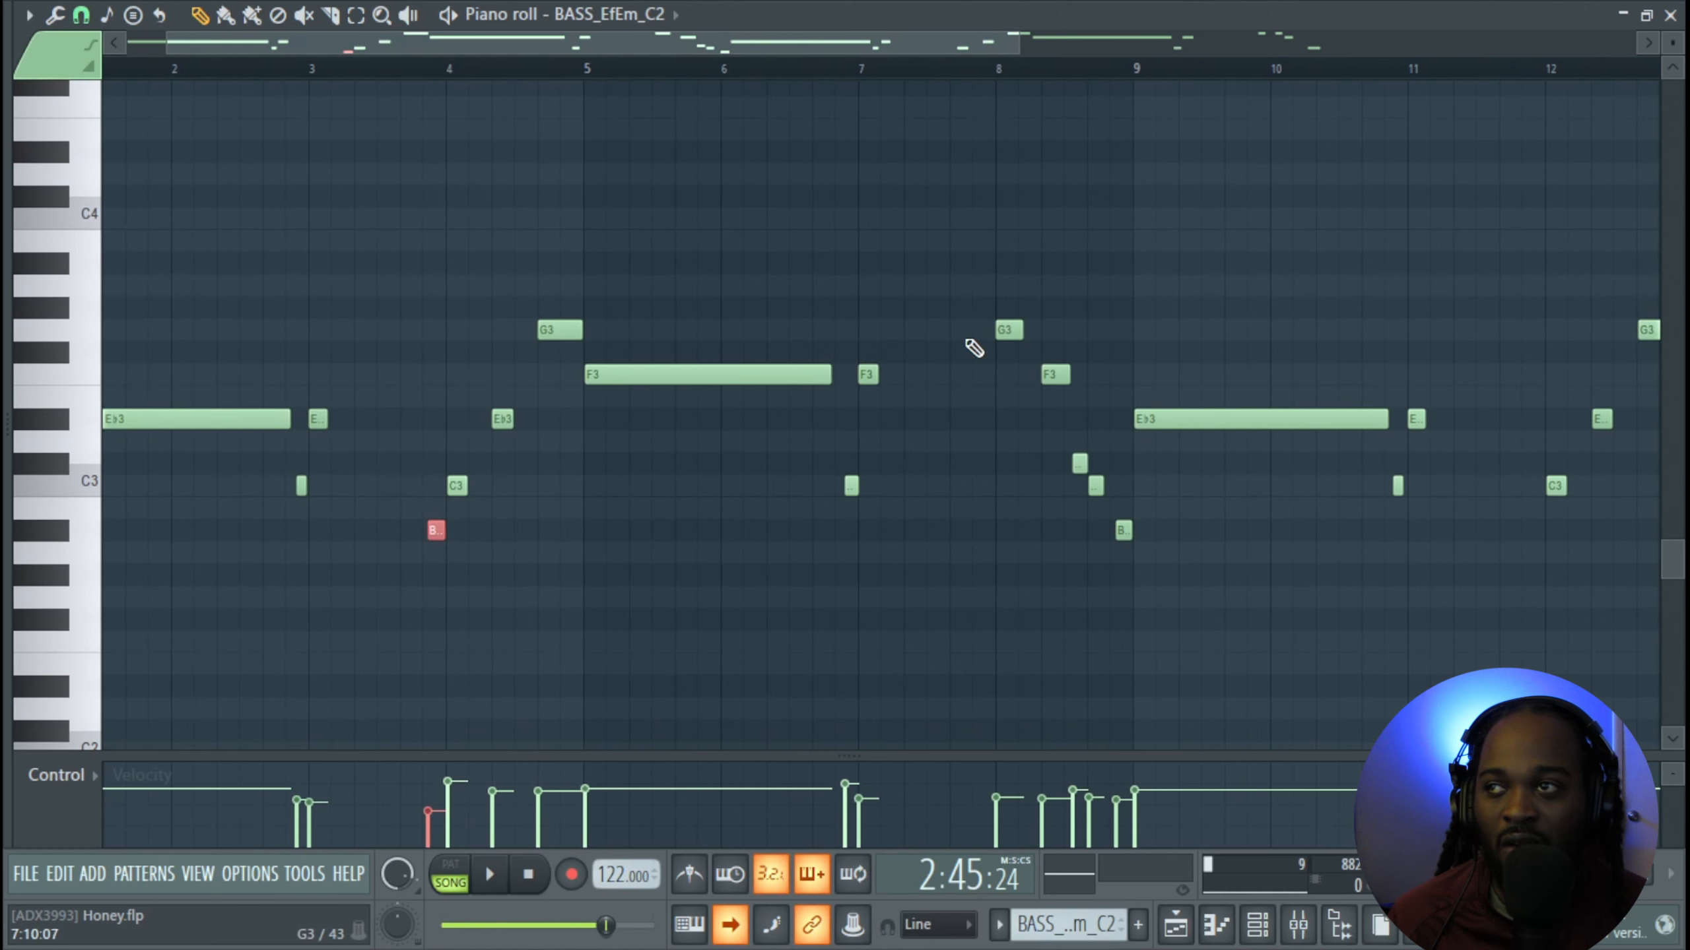
{"action": "left_click_drag", "start_coordinate": [969, 318], "coordinate": [1138, 607]}
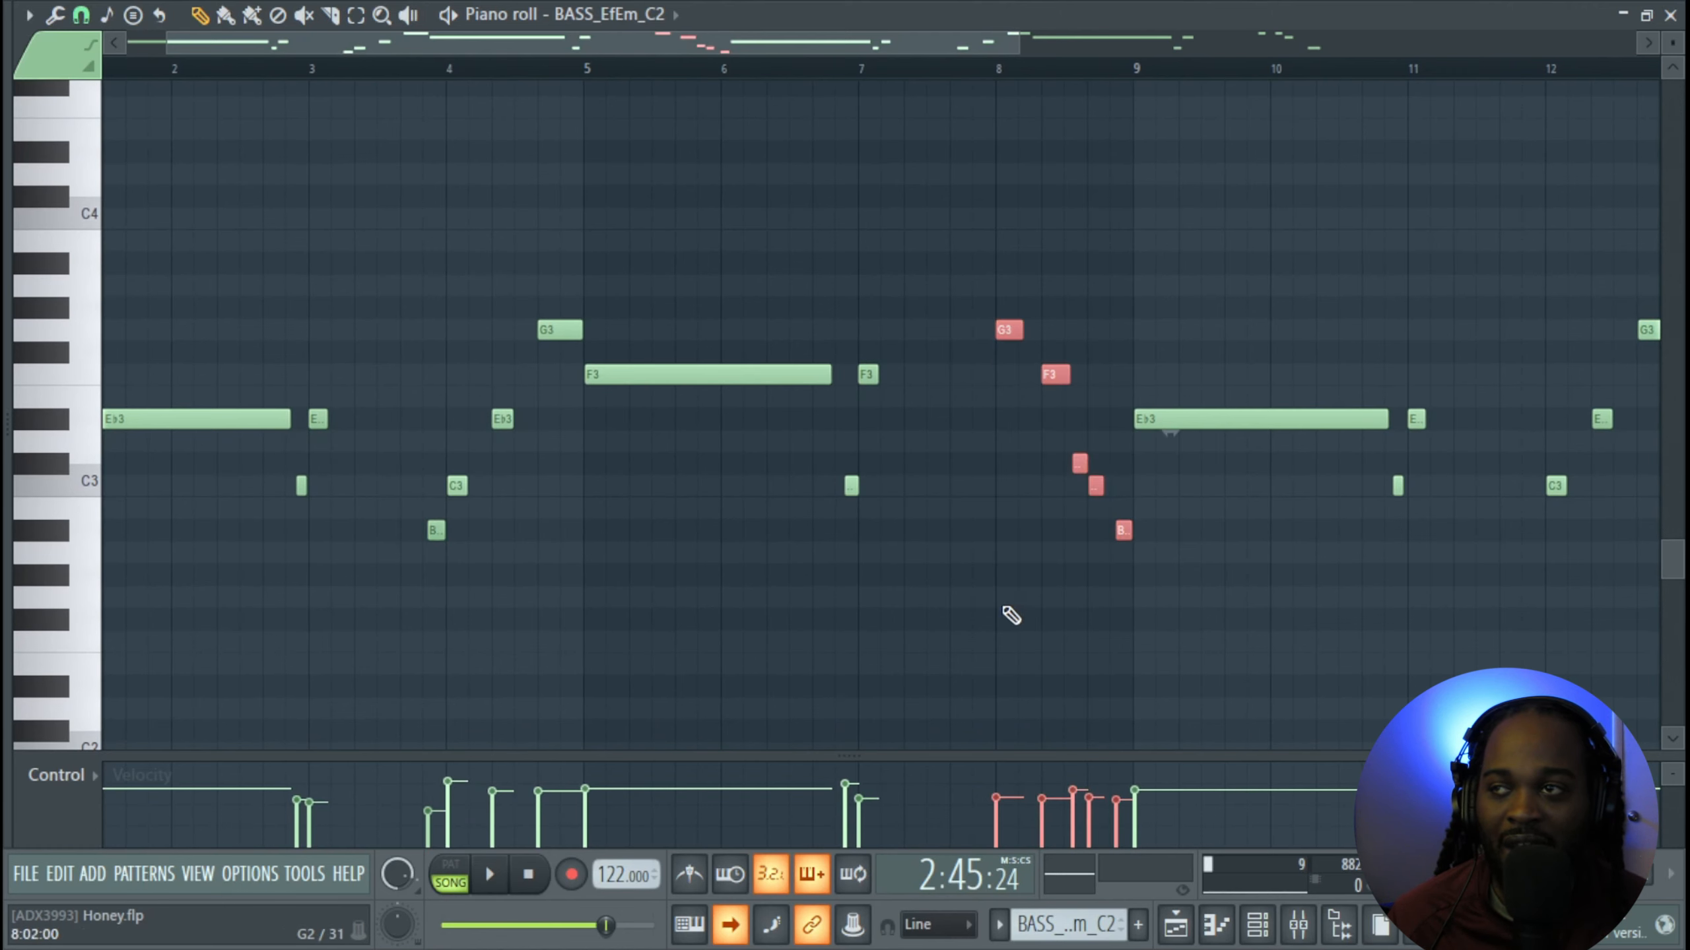
{"action": "left_click_drag", "start_coordinate": [1027, 611], "coordinate": [811, 634]}
{"action": "scroll", "coordinate": [1033, 626], "scroll_direction": "down", "scroll_amount": 3}
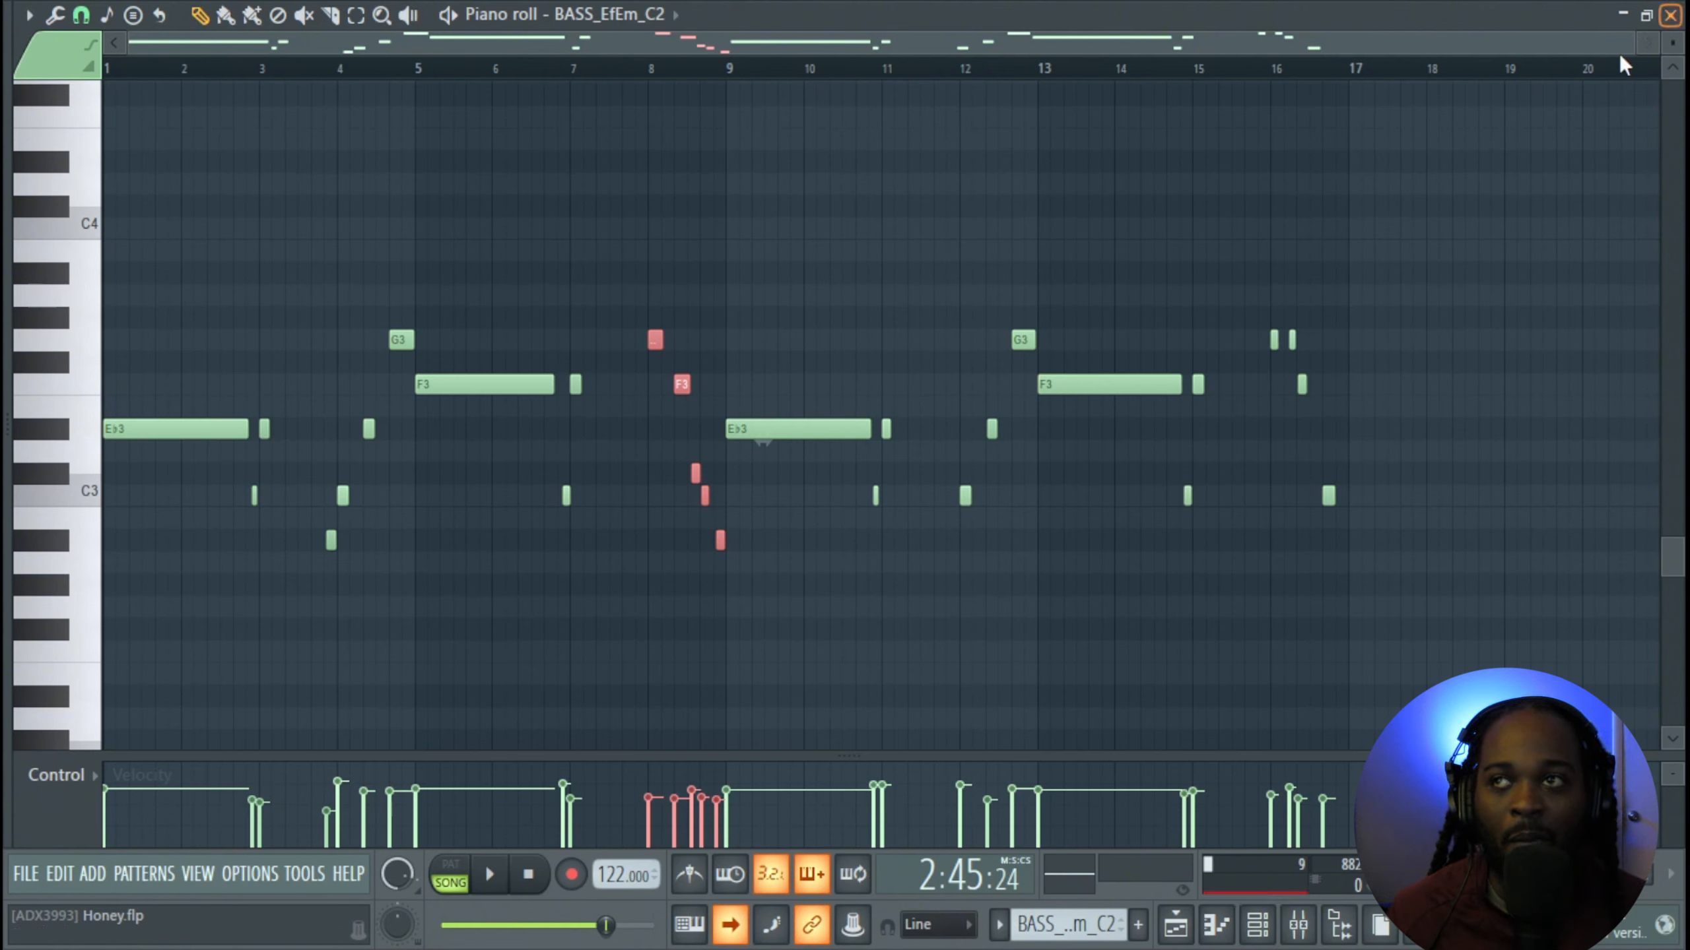
Deselect the notes, play back the BASS_EfEm_C2 pattern on its own, and close the piano roll
{"action": "left_click", "coordinate": [863, 312]}
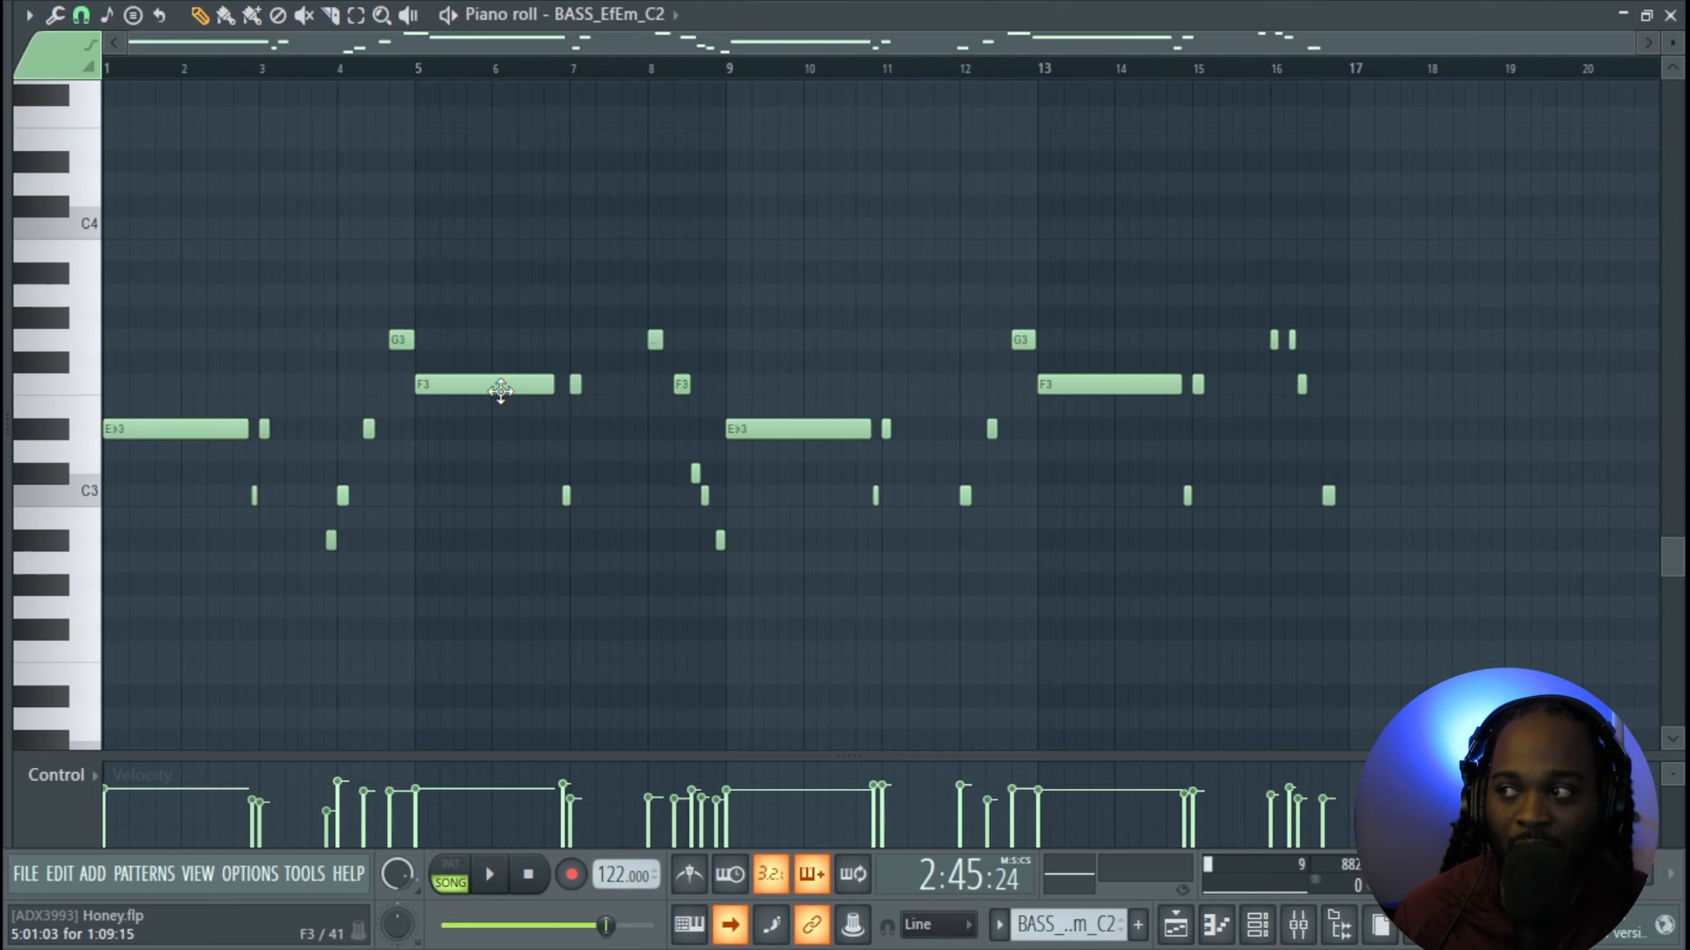
{"action": "key", "text": "space"}
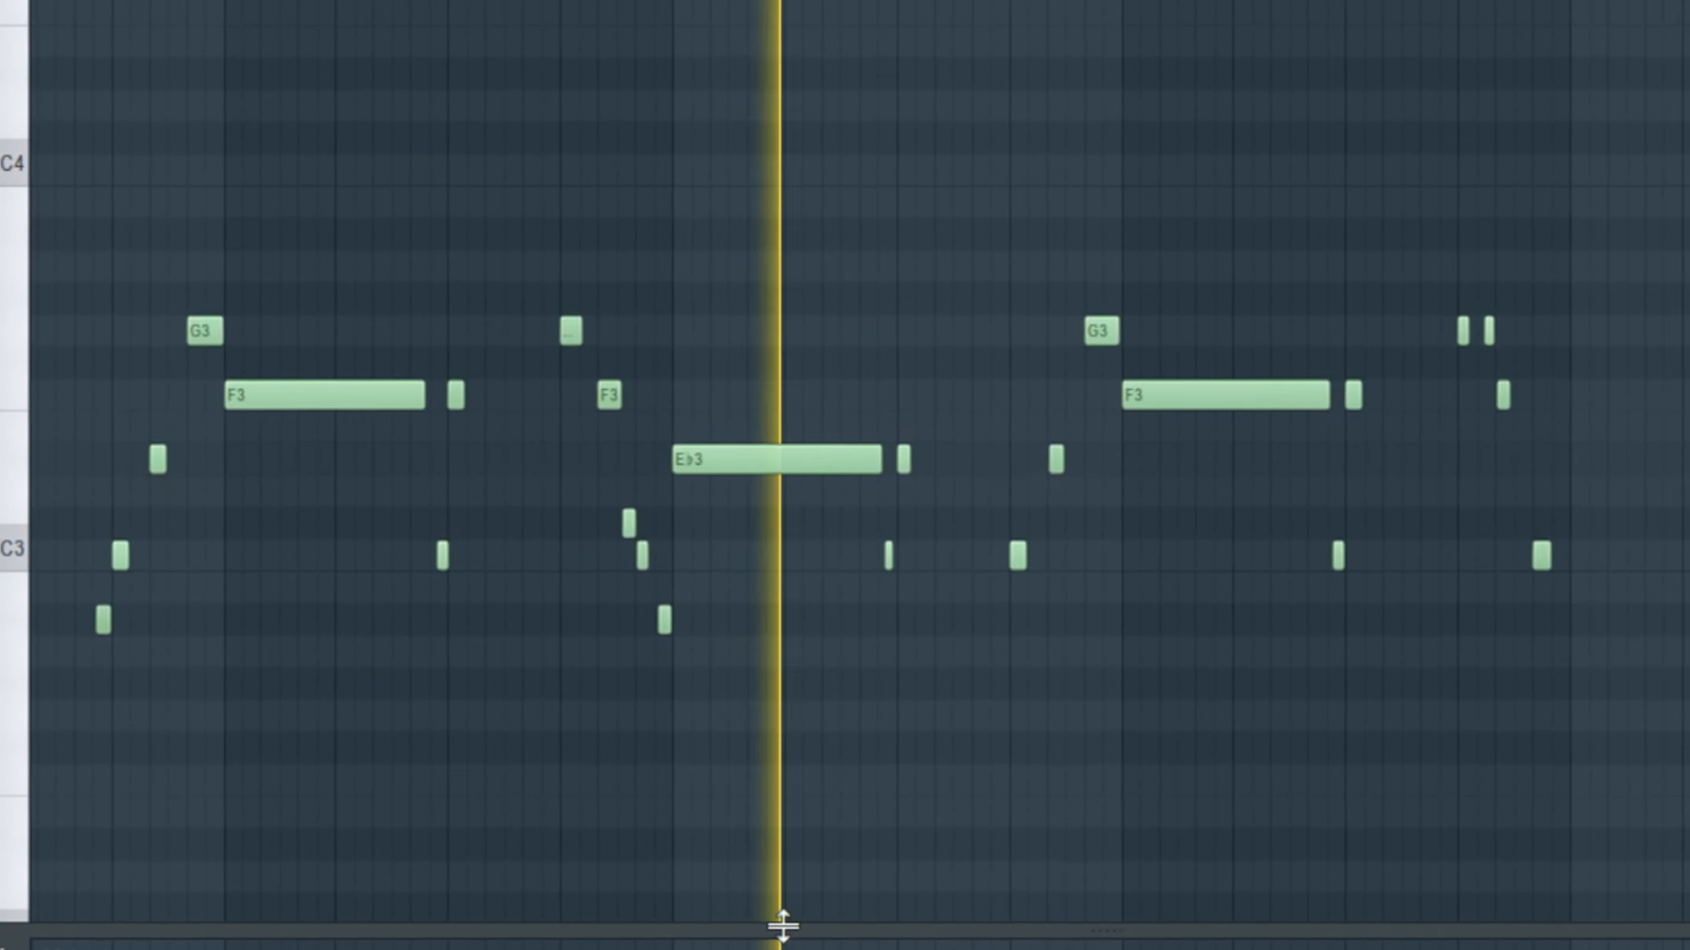
{"action": "key", "text": "space"}
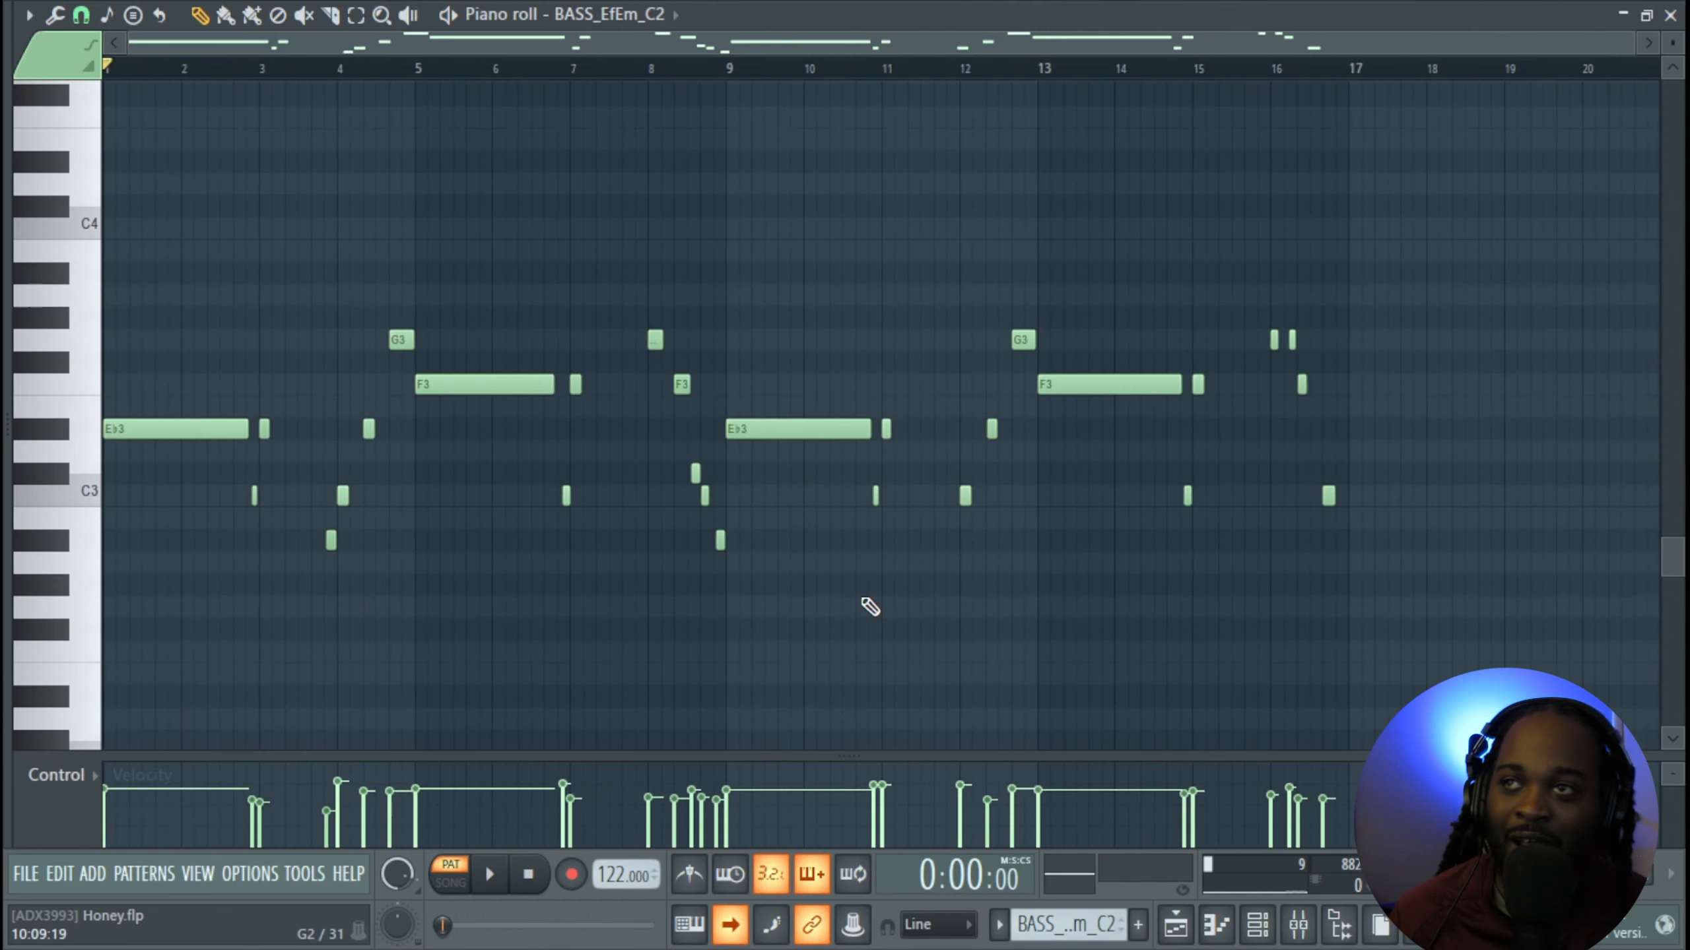
{"action": "left_click", "coordinate": [1671, 15]}
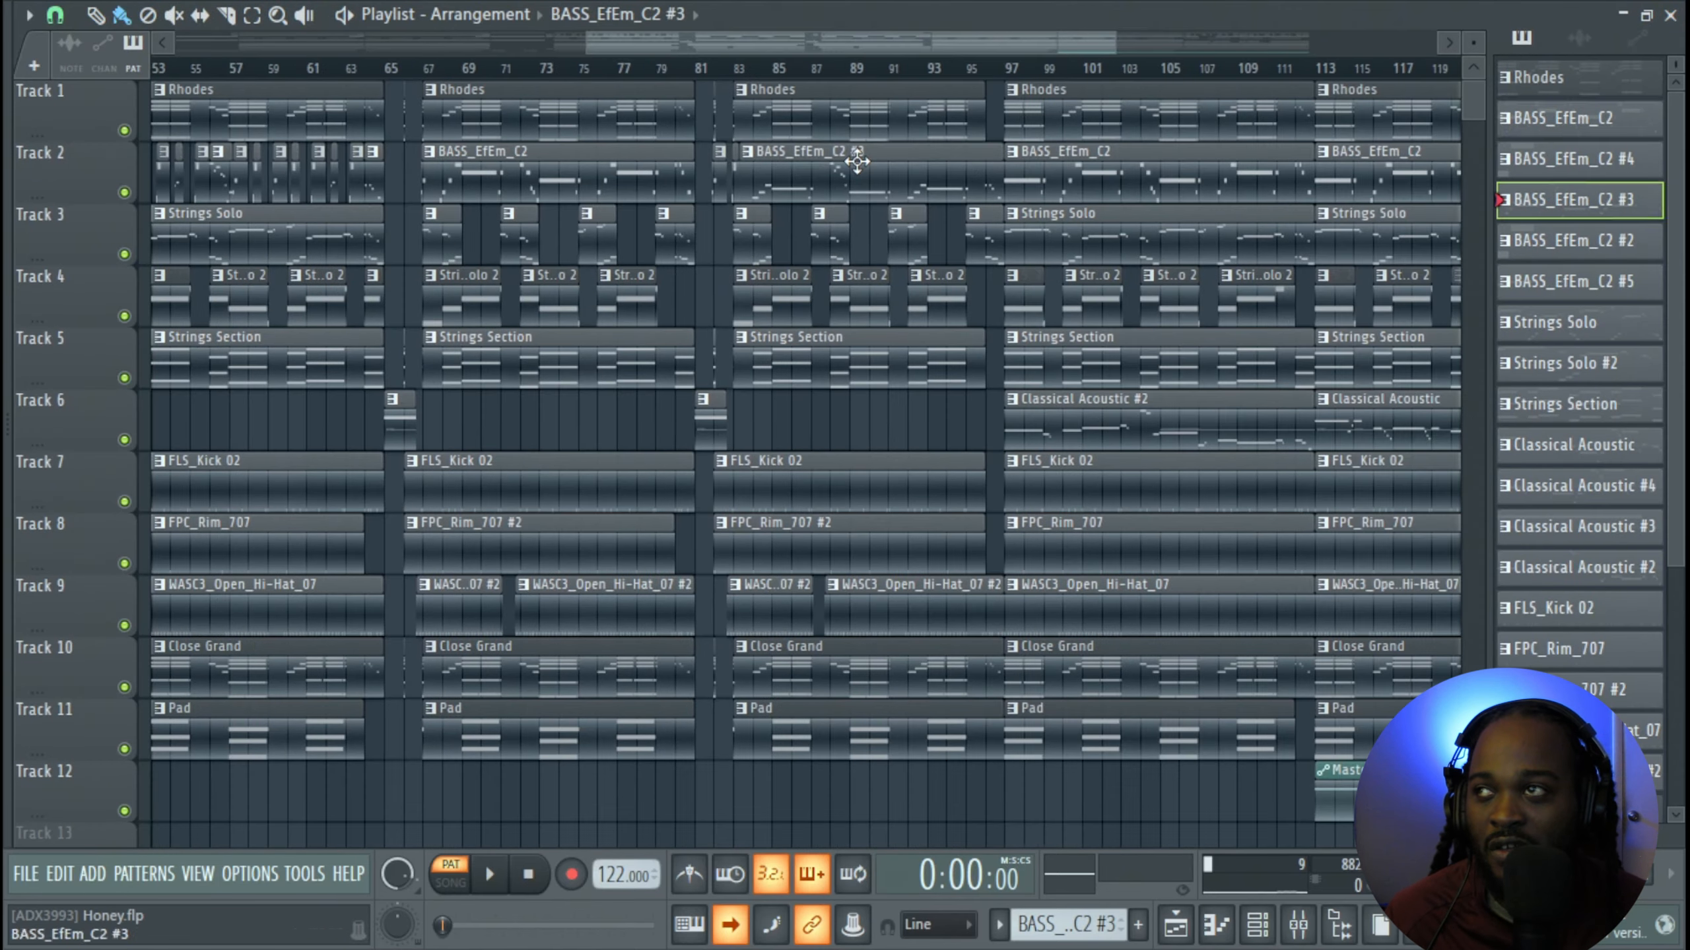
Open the BASS_EfEm_C2 #3 pattern, highlight its high descending run from G4 to G3 and play the pattern back
{"action": "double_click", "coordinate": [857, 161]}
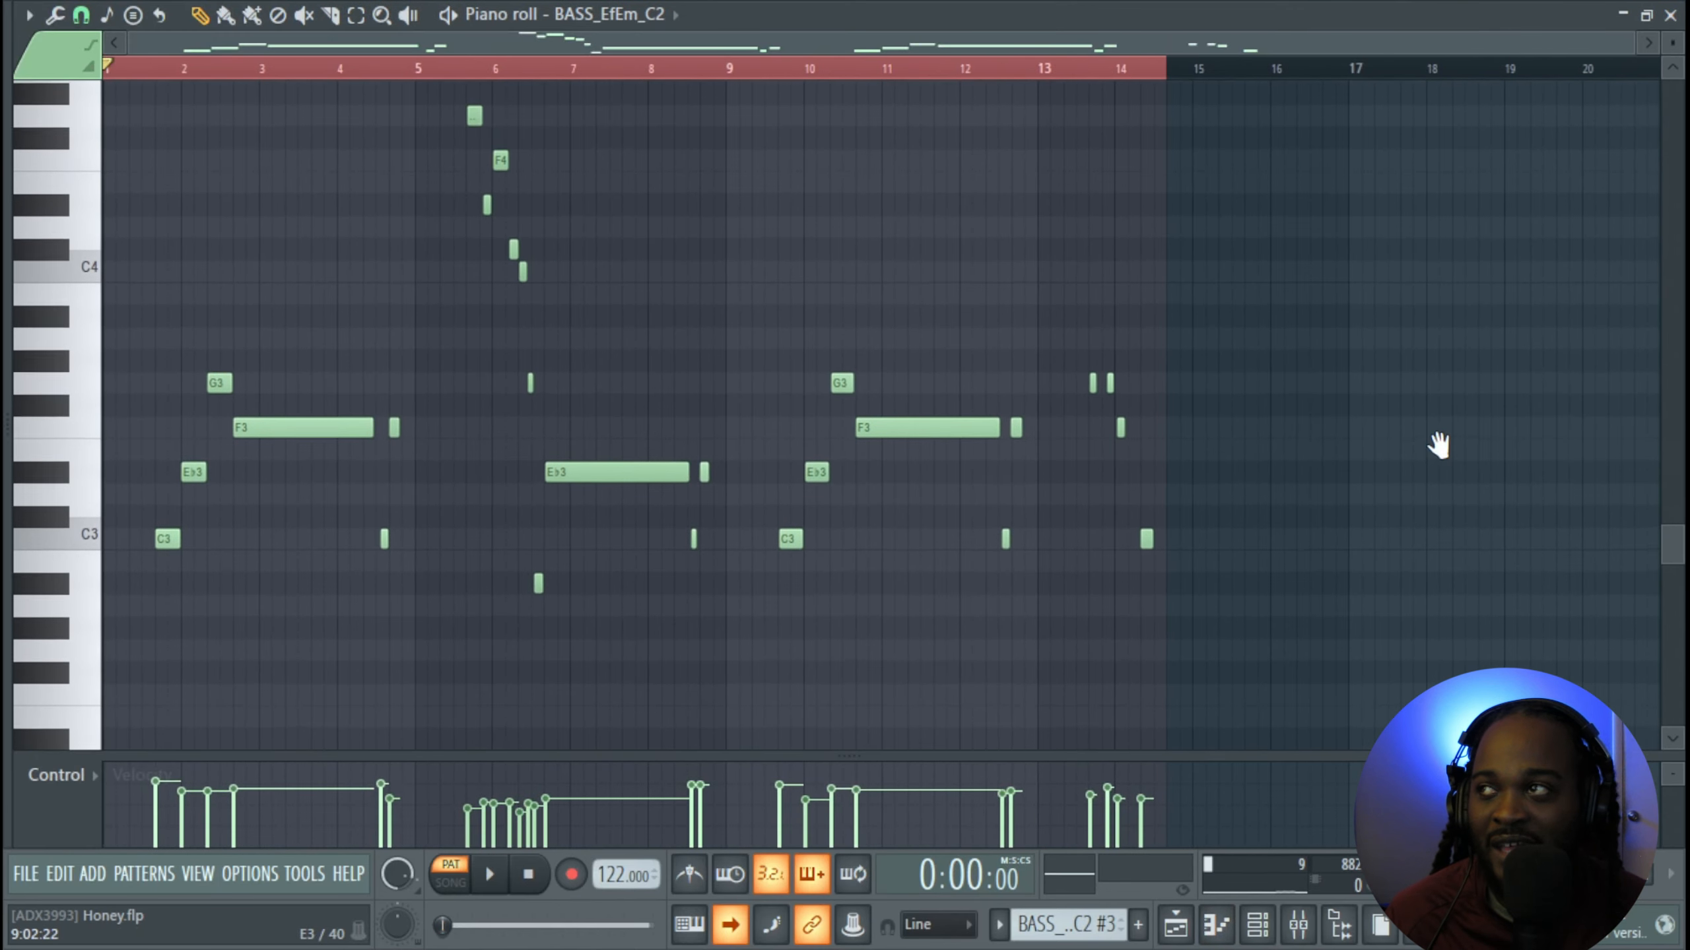
{"action": "left_click_drag", "start_coordinate": [456, 162], "coordinate": [598, 491]}
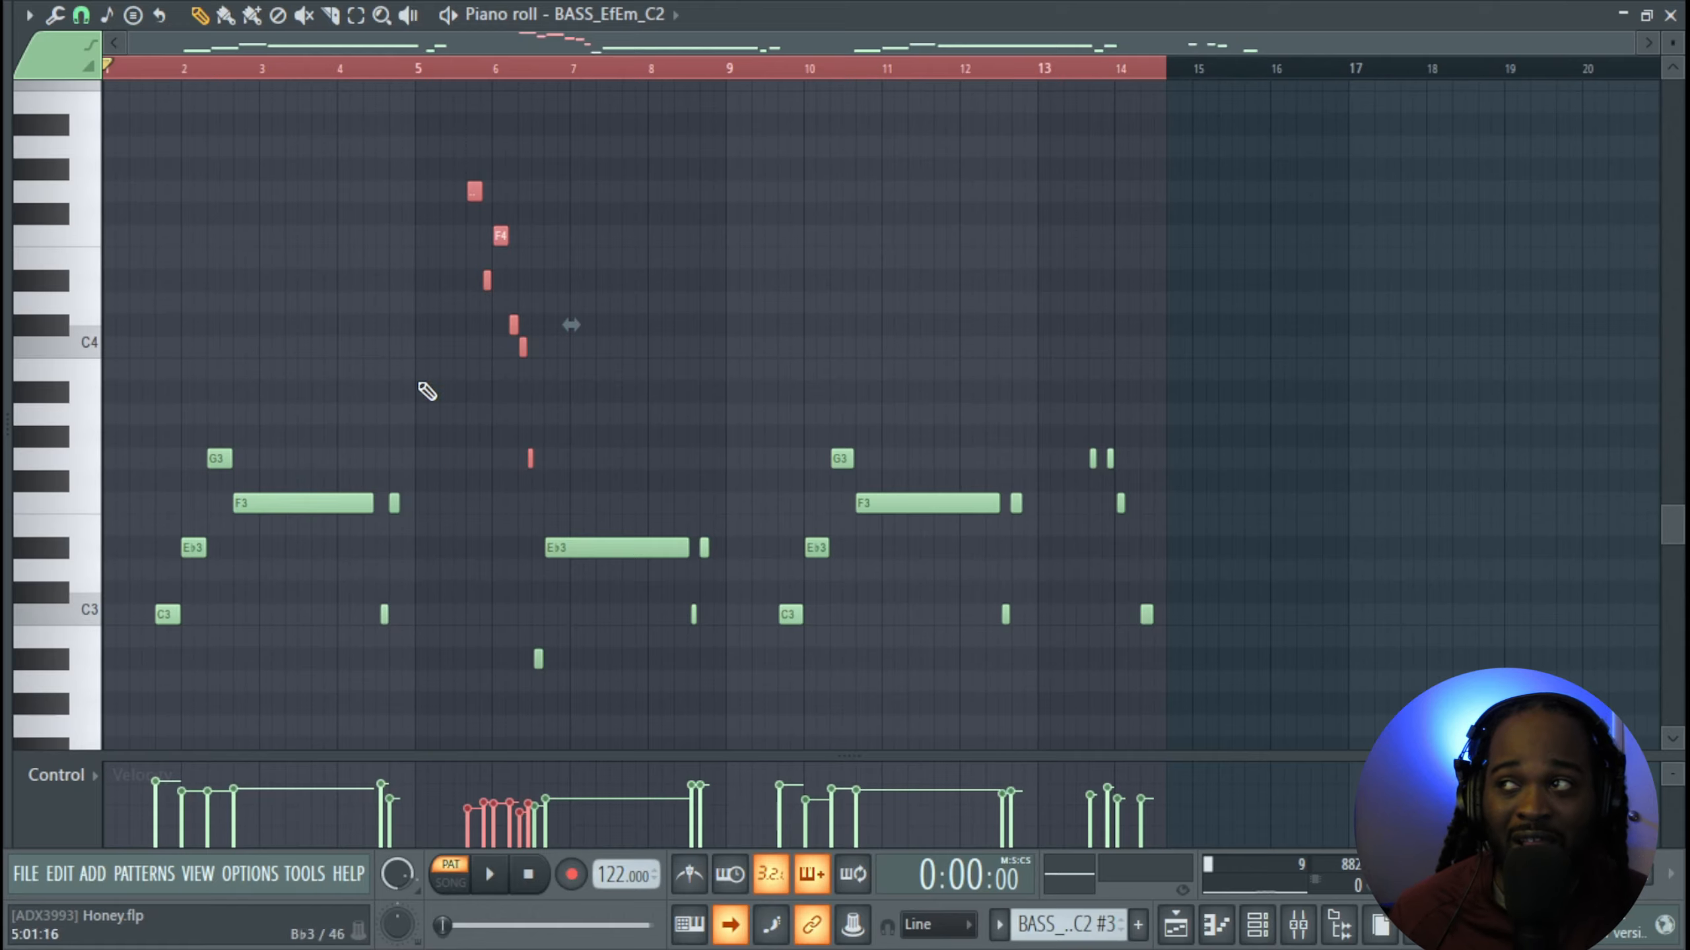
{"action": "key", "text": "space"}
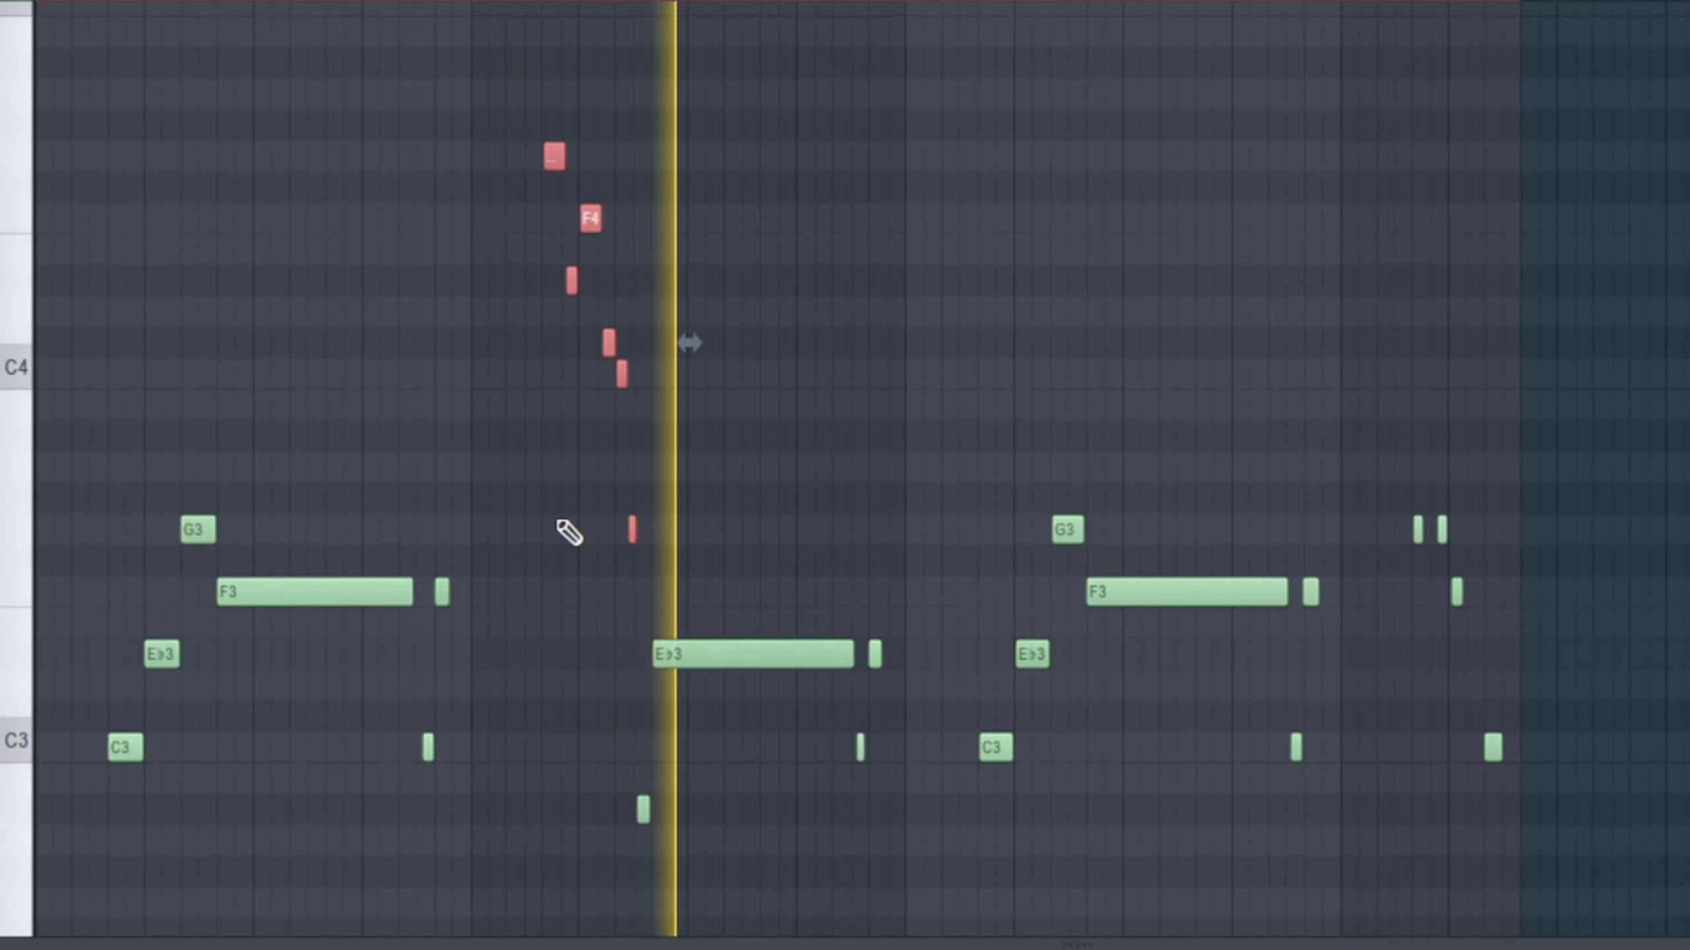
{"action": "key", "text": "space"}
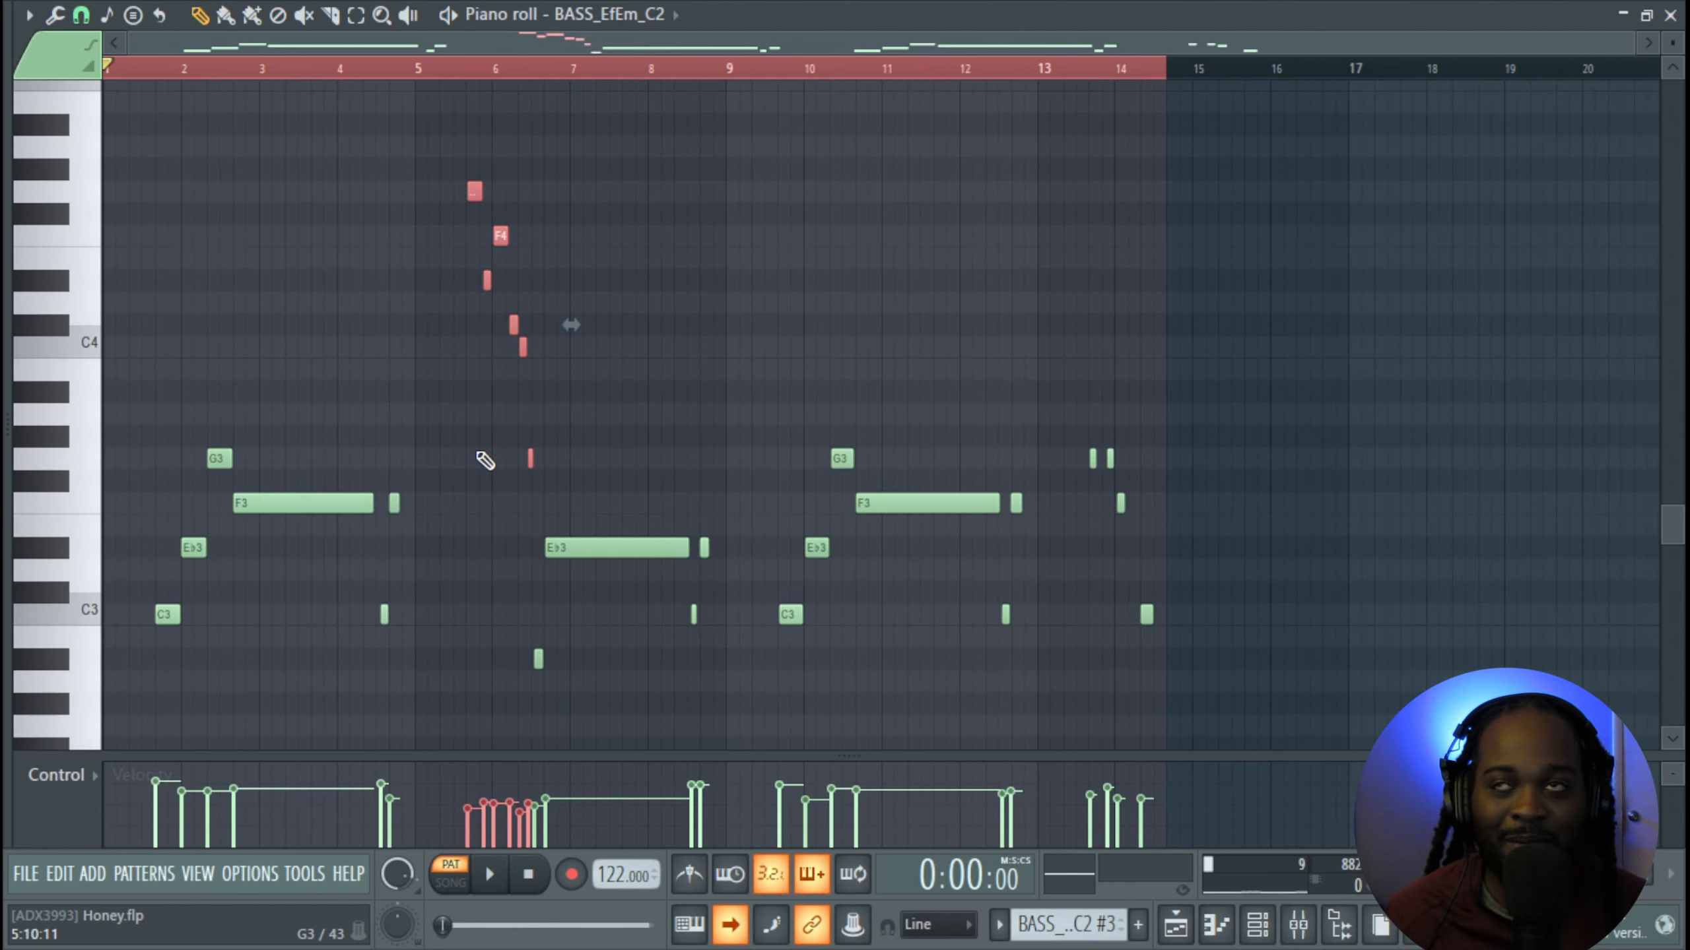
{"action": "scroll", "coordinate": [523, 474], "scroll_direction": "up", "scroll_amount": 8}
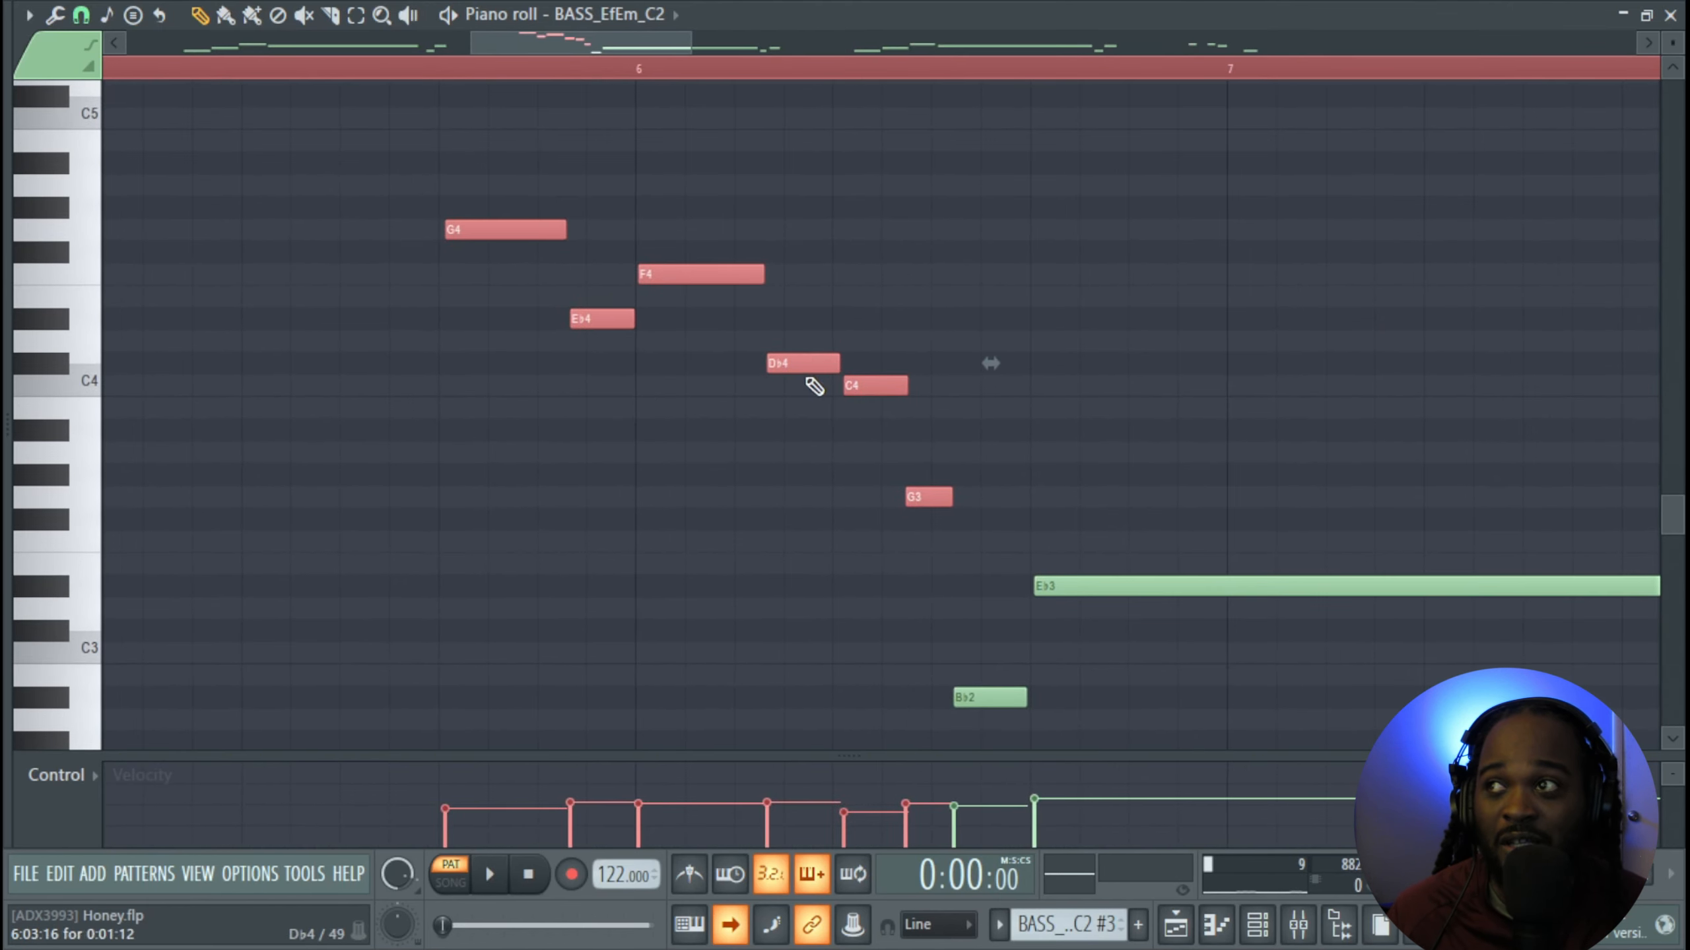
{"action": "left_click", "coordinate": [1670, 15]}
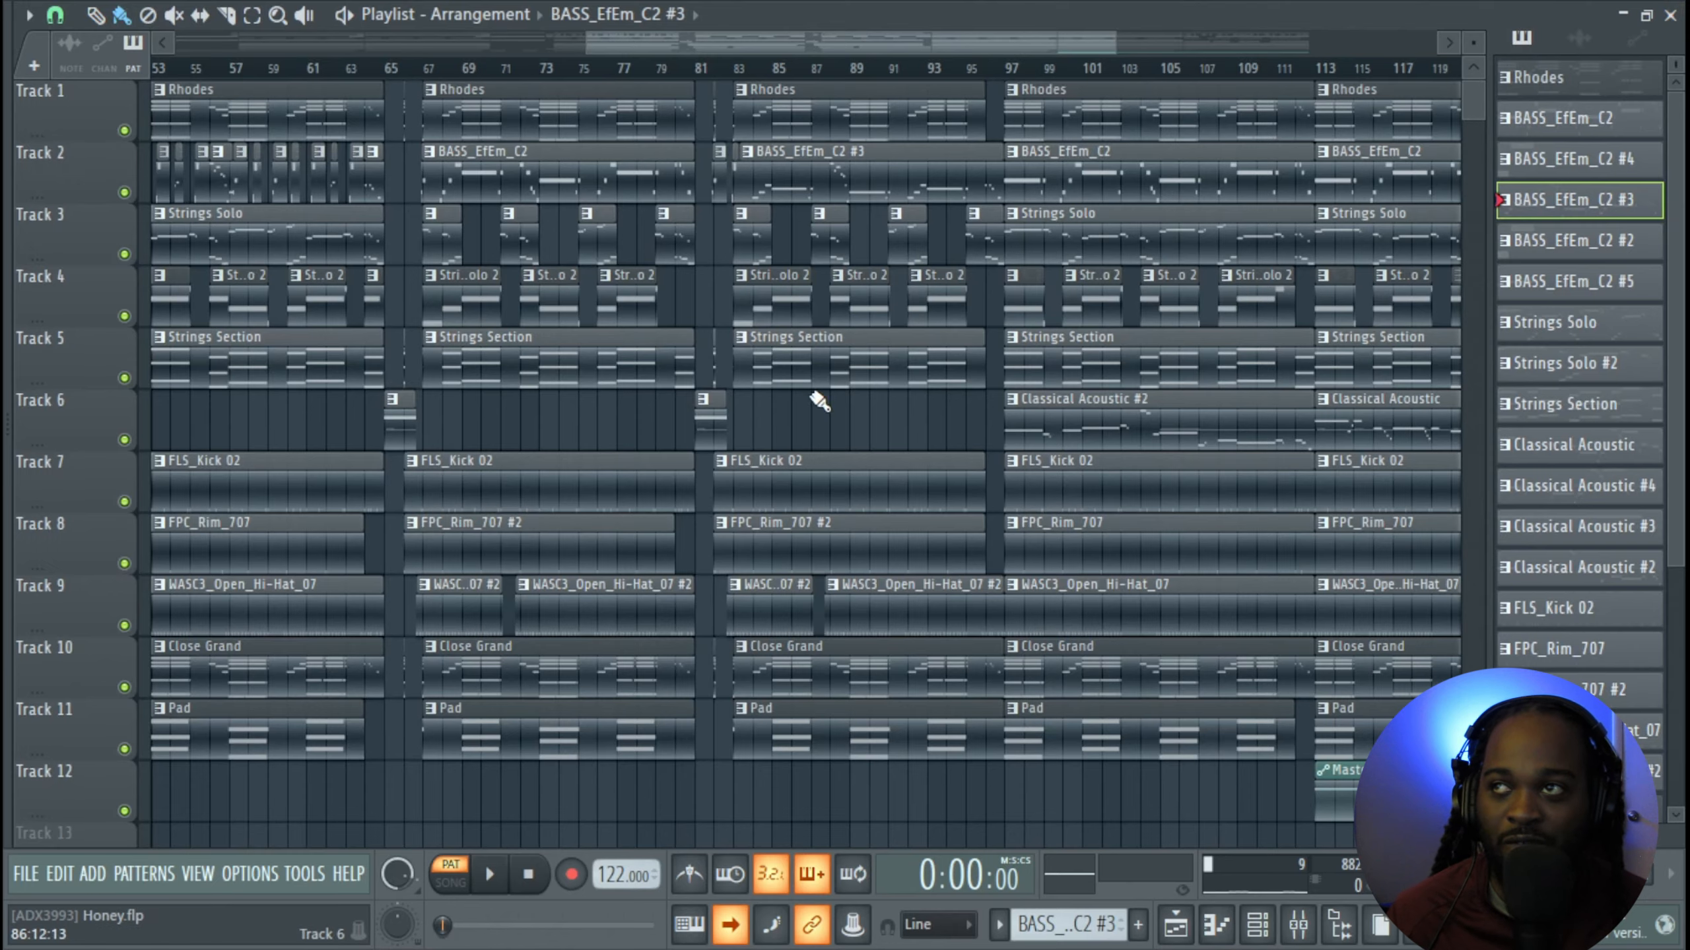
Open the Strings Solo pattern from the playlist in the piano roll and highlight its upper notes from B♭5 upward
{"action": "scroll", "coordinate": [815, 396], "scroll_direction": "right", "scroll_amount": 10}
{"action": "scroll", "coordinate": [672, 370], "scroll_direction": "up", "scroll_amount": 1}
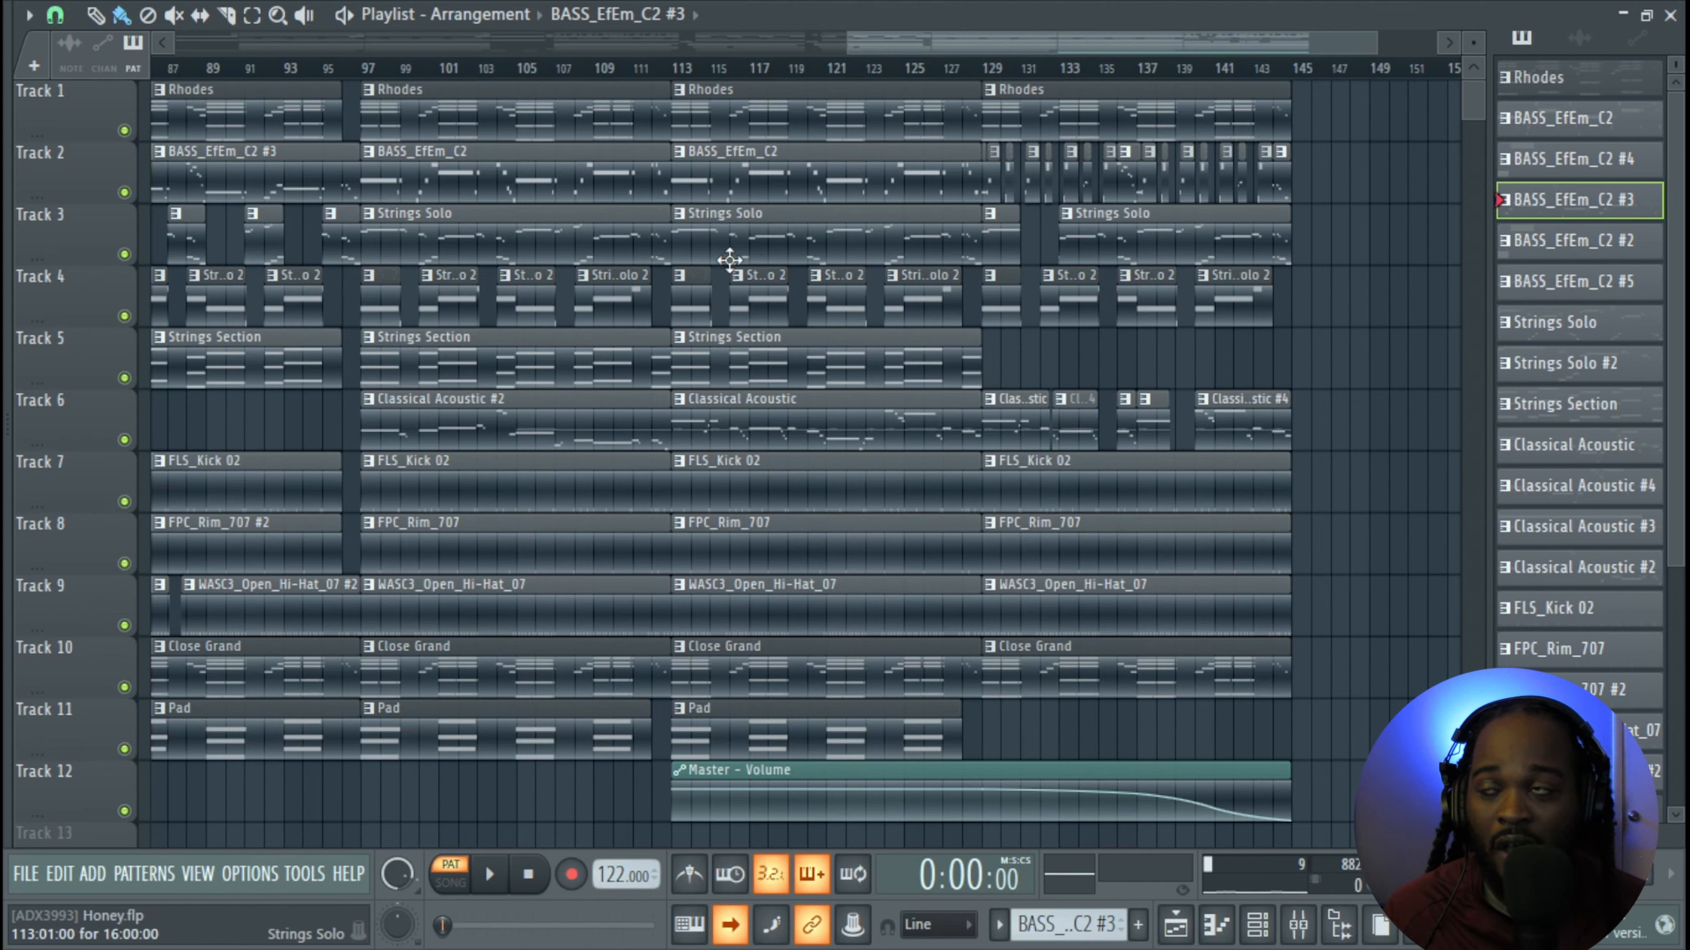
{"action": "double_click", "coordinate": [755, 247]}
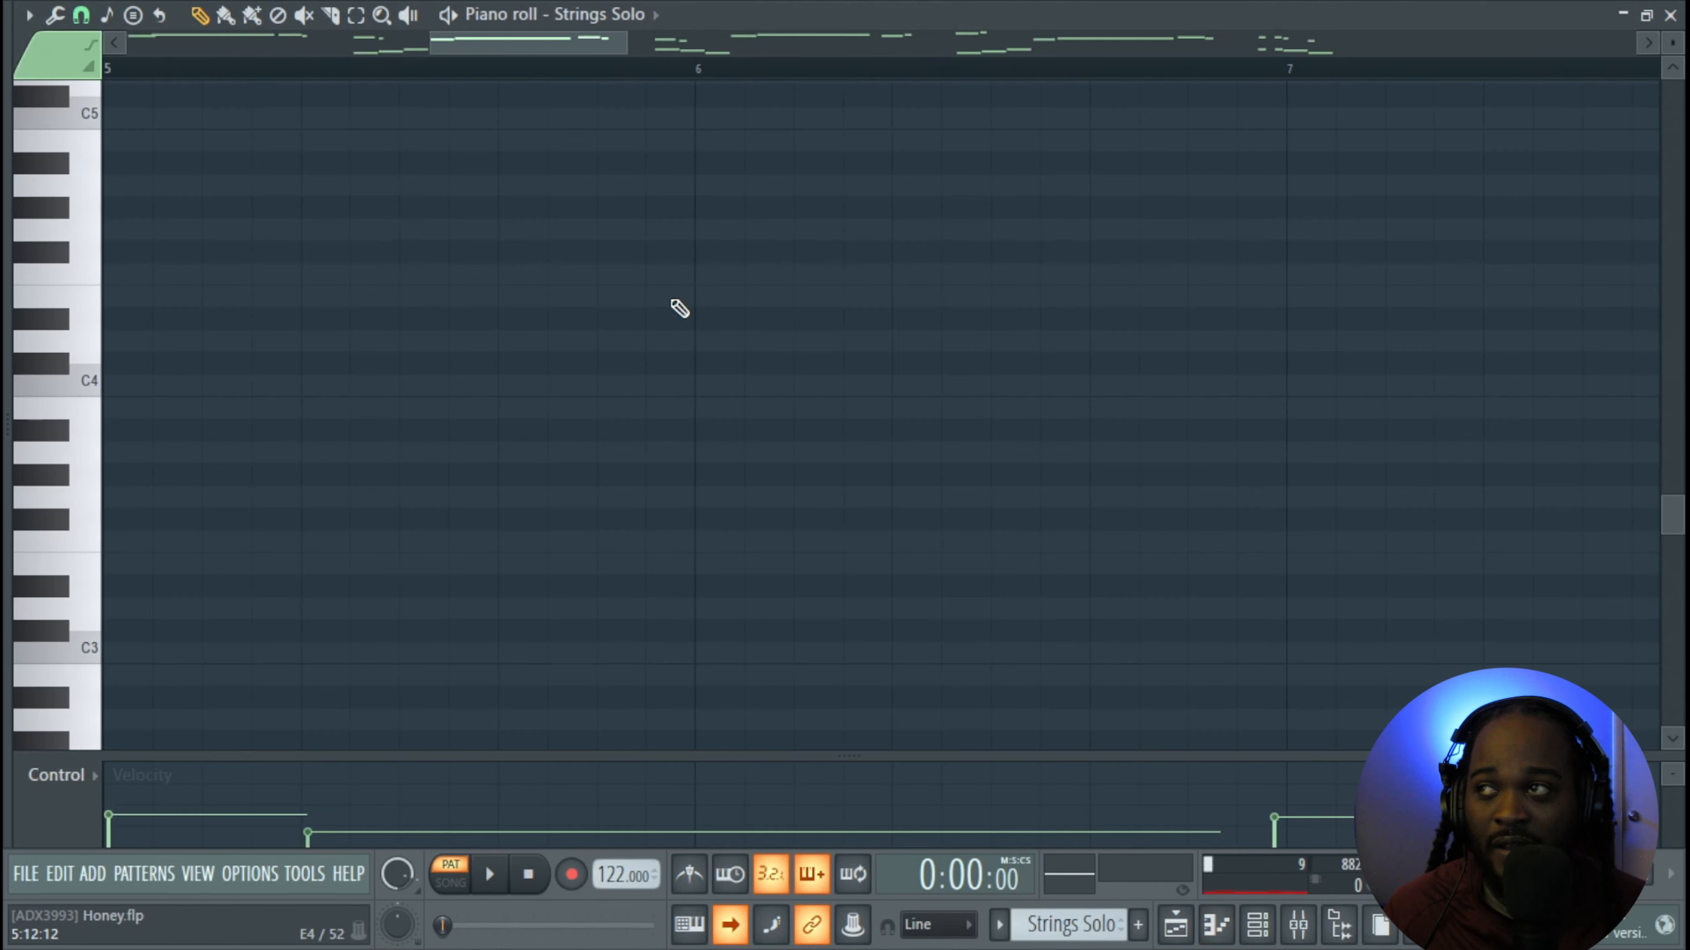
{"action": "scroll", "coordinate": [679, 308], "scroll_direction": "down", "scroll_amount": 3}
{"action": "scroll", "coordinate": [679, 307], "scroll_direction": "up", "scroll_amount": 10}
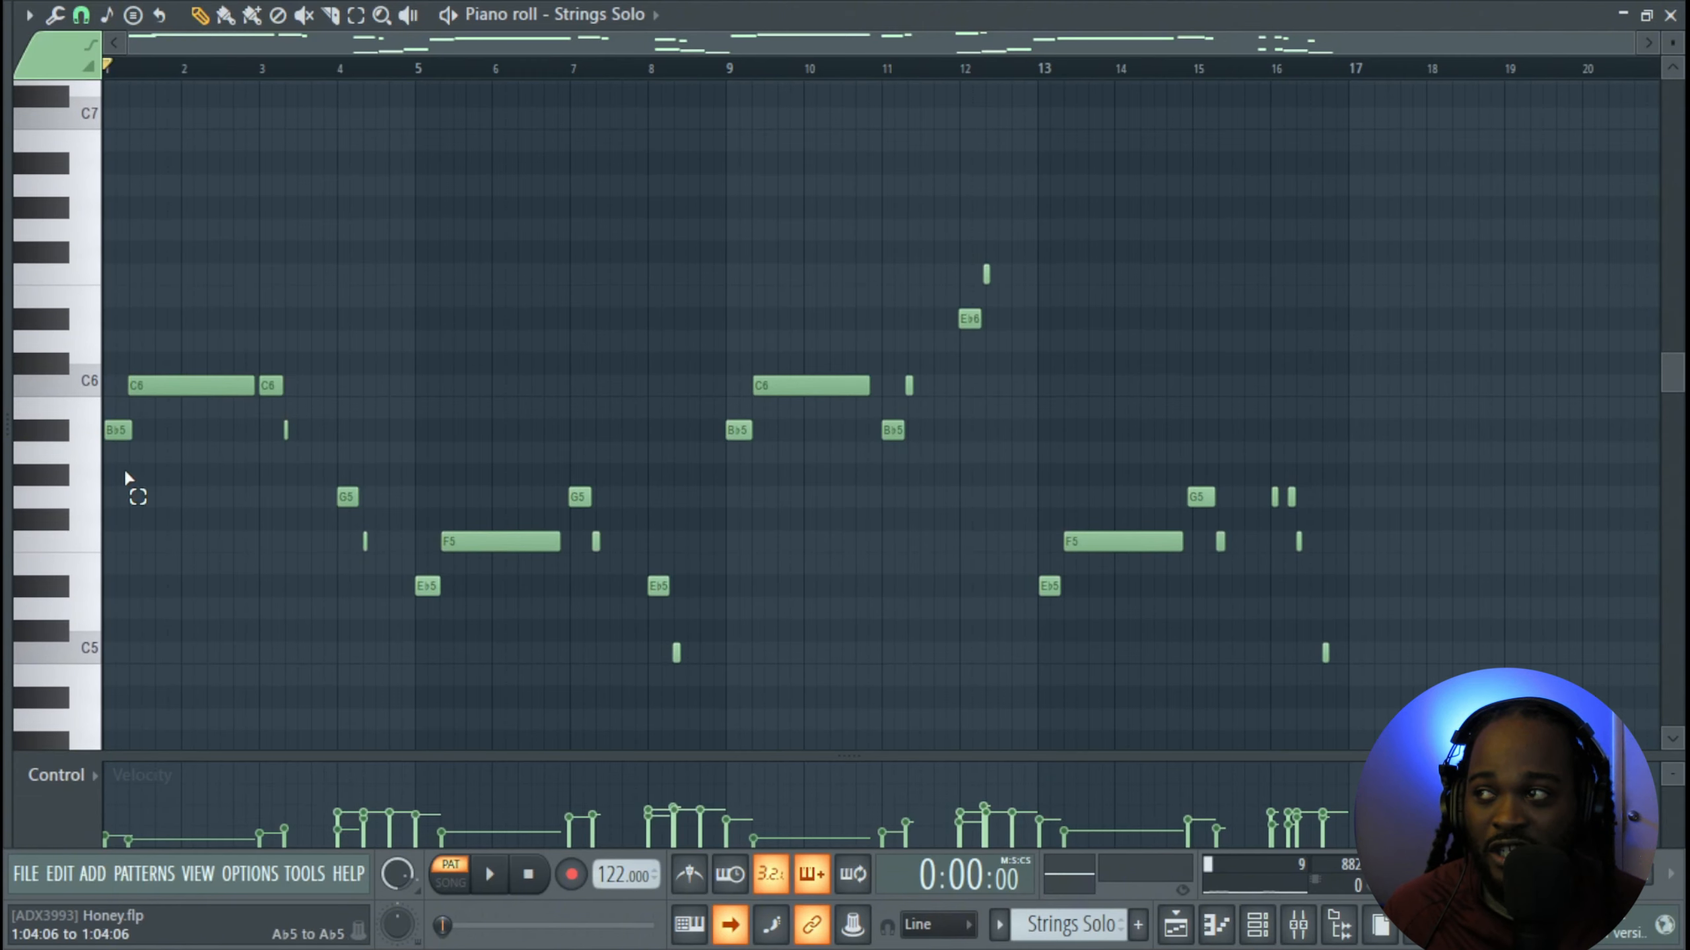
{"action": "left_click_drag", "start_coordinate": [126, 483], "coordinate": [1301, 253]}
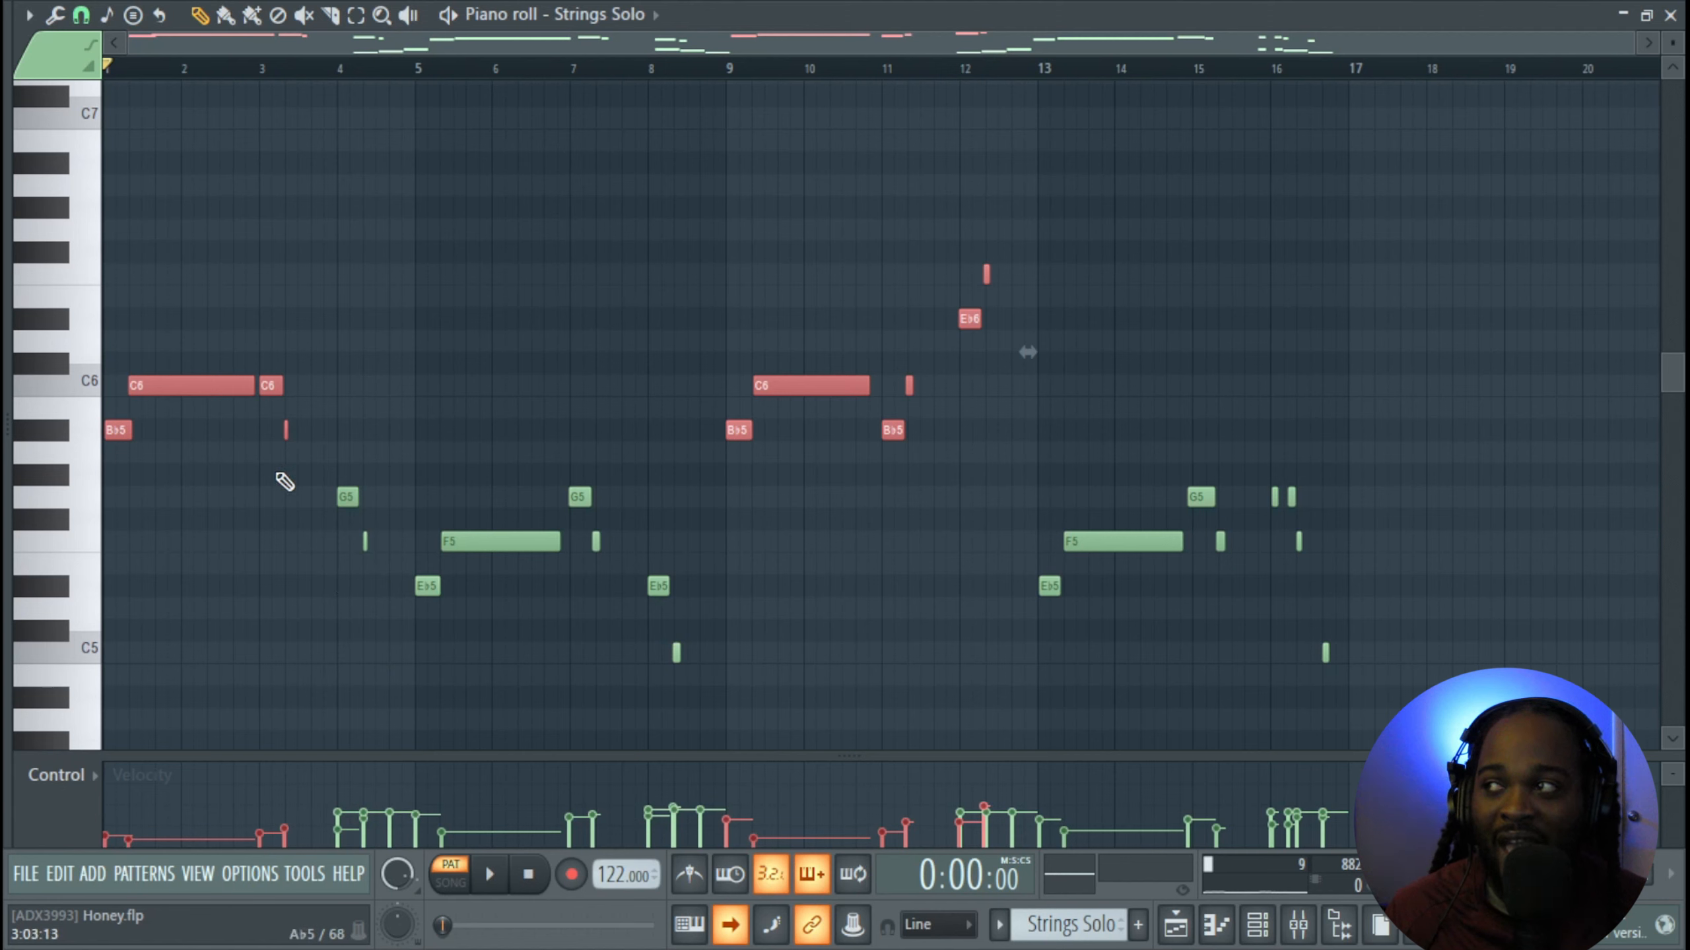
Highlight the short Strings Solo melody notes in bars 3, 4, 7 and 8 group by group
{"action": "left_click_drag", "start_coordinate": [259, 478], "coordinate": [307, 354]}
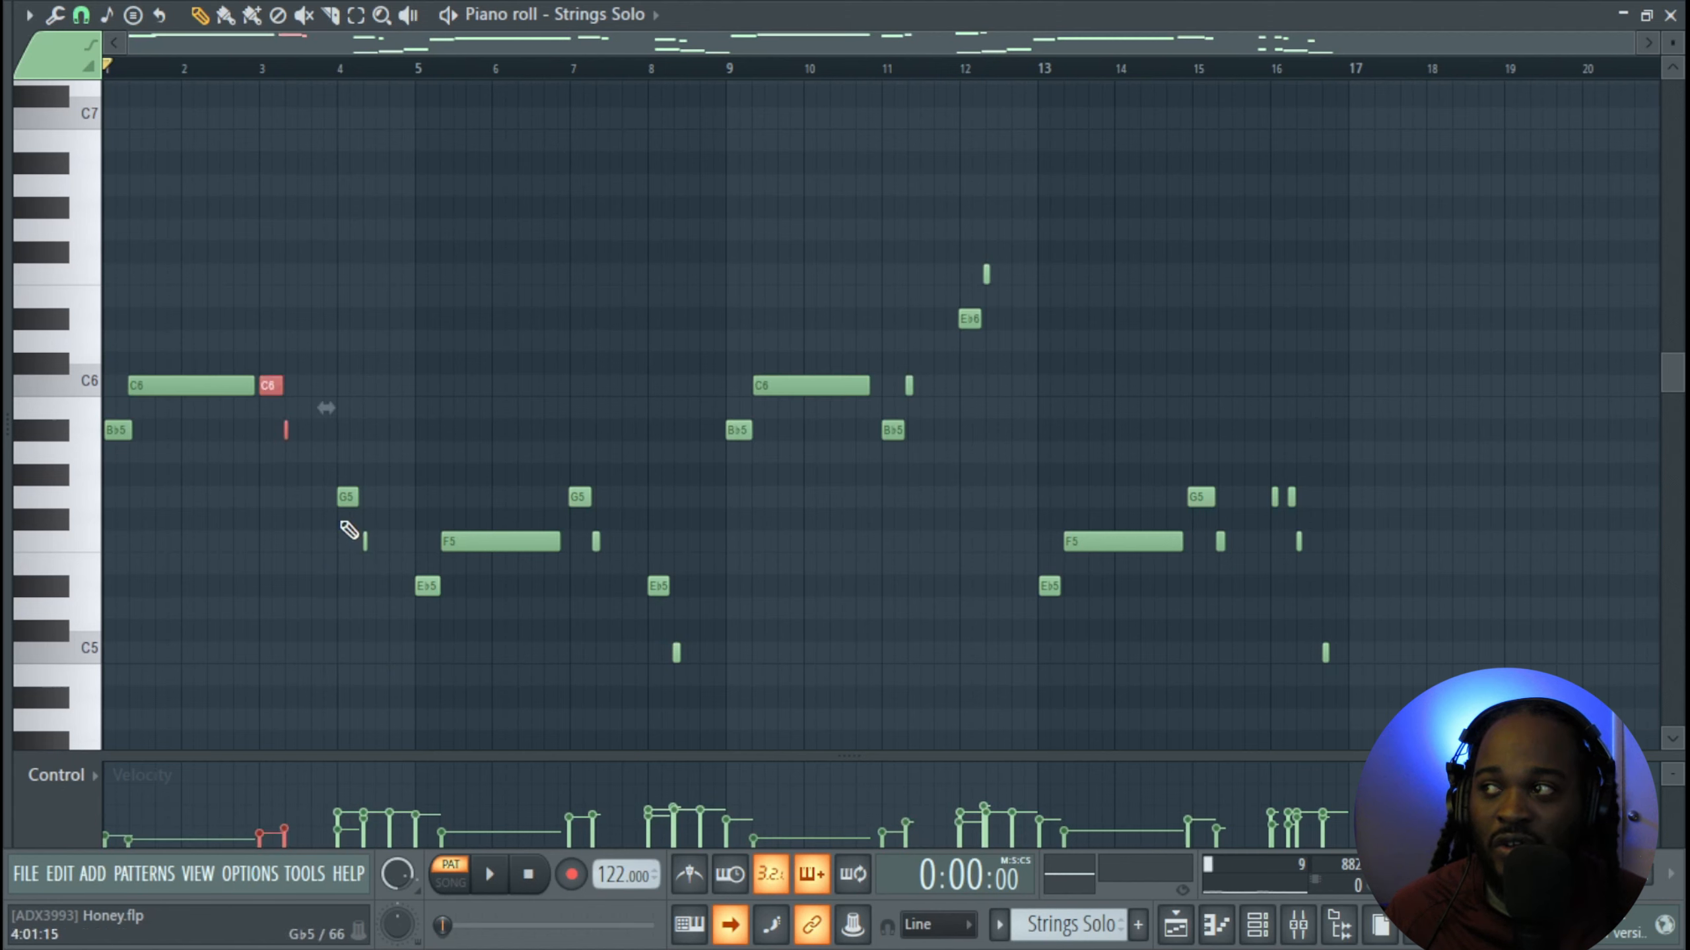
{"action": "left_click_drag", "start_coordinate": [310, 530], "coordinate": [403, 466]}
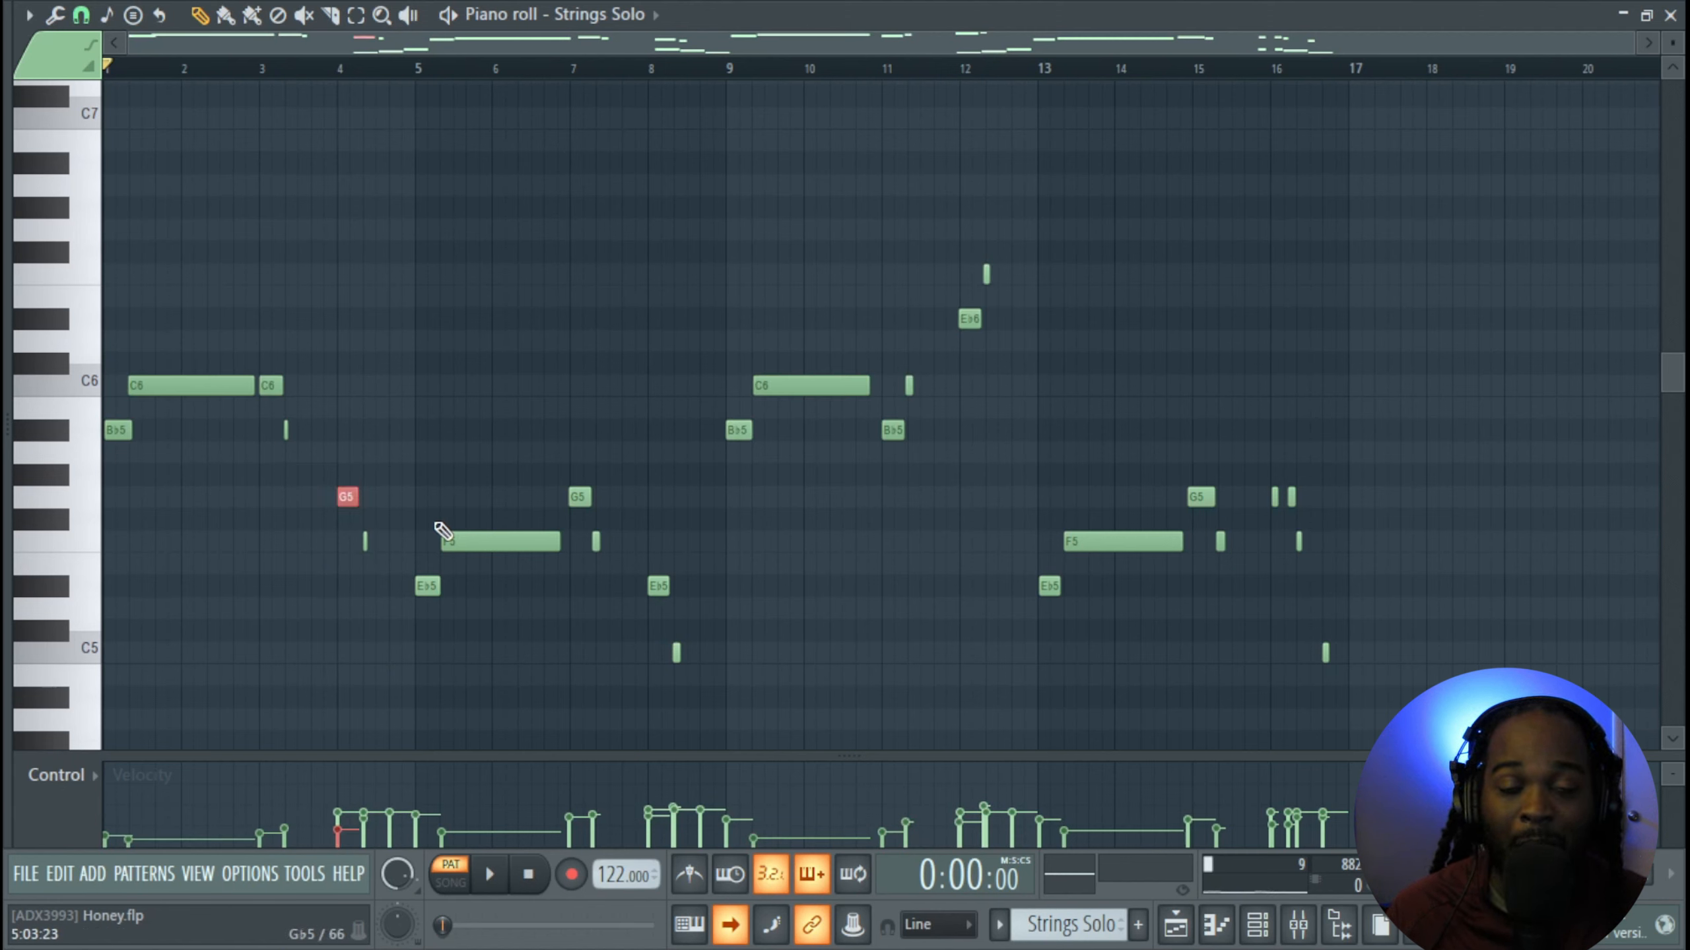
{"action": "left_click_drag", "start_coordinate": [137, 485], "coordinate": [1125, 261]}
{"action": "left_click_drag", "start_coordinate": [313, 640], "coordinate": [390, 489]}
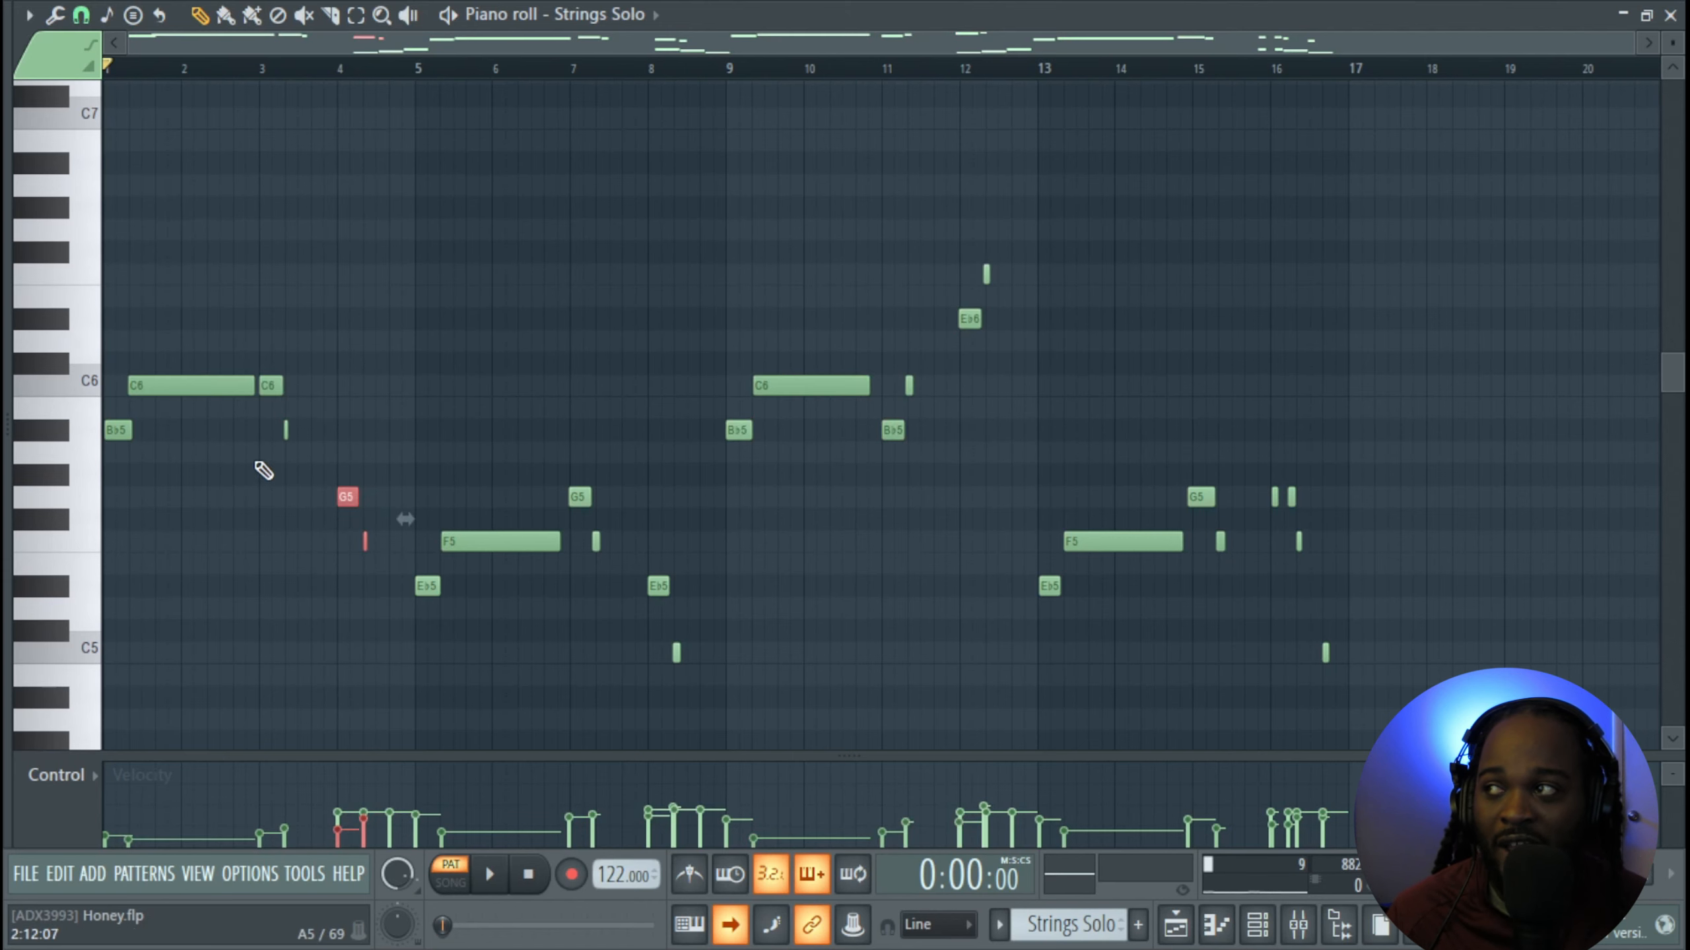
{"action": "left_click_drag", "start_coordinate": [257, 463], "coordinate": [306, 371]}
{"action": "left_click_drag", "start_coordinate": [591, 595], "coordinate": [583, 460]}
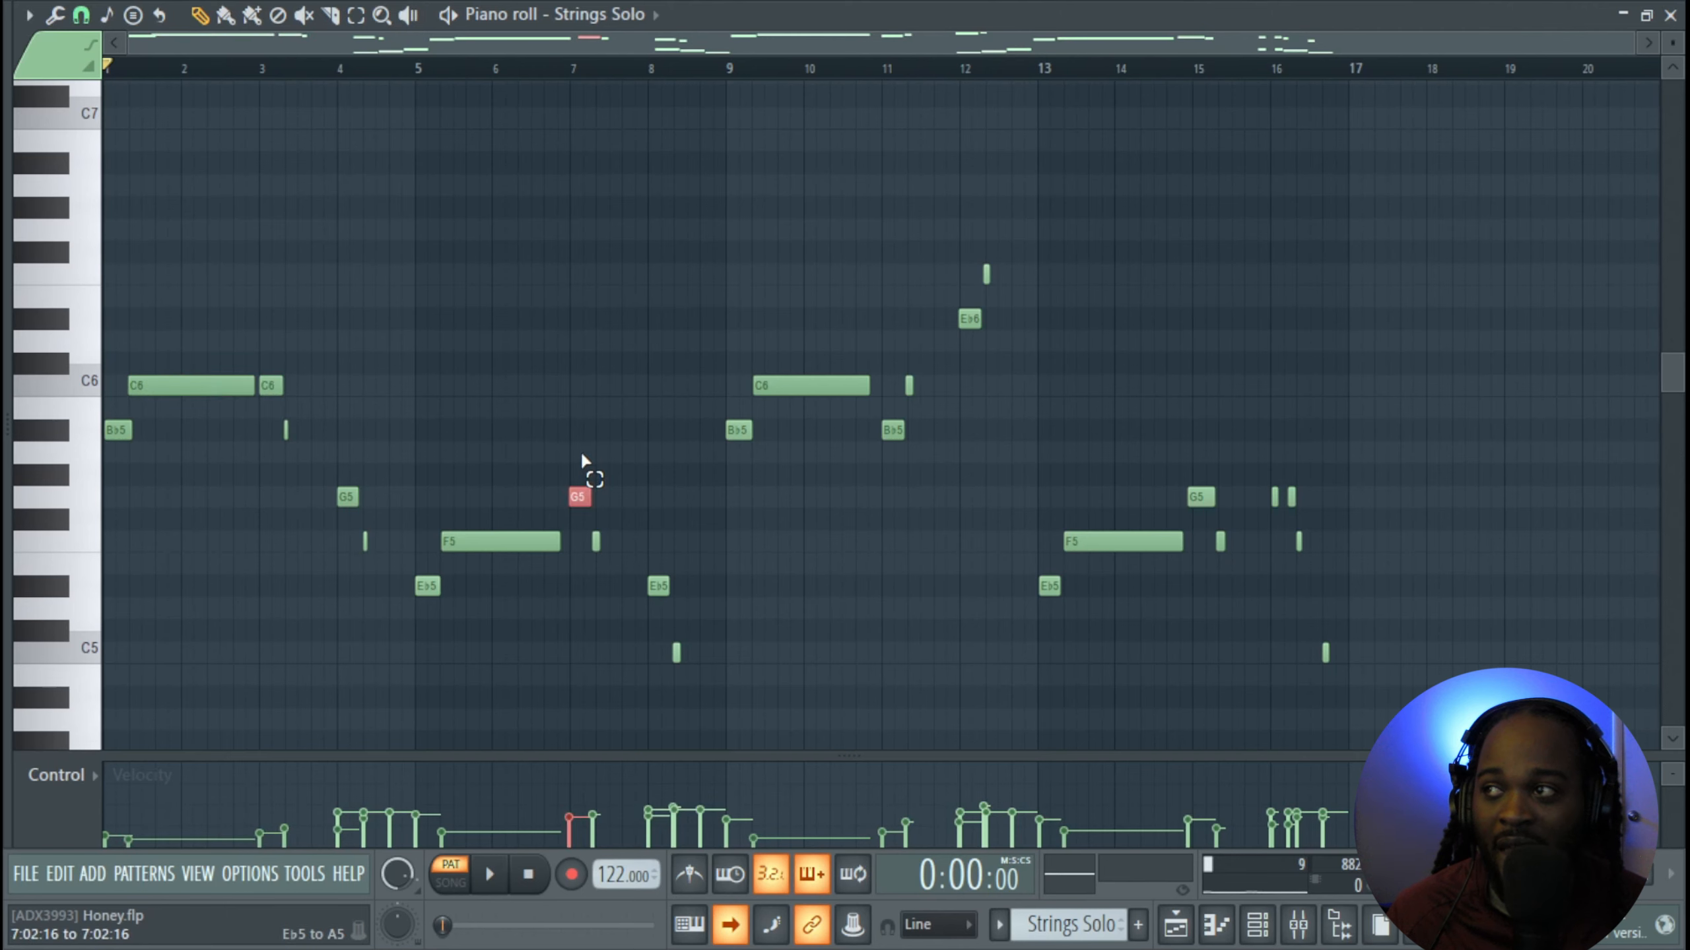
{"action": "left_click_drag", "start_coordinate": [703, 709], "coordinate": [658, 554]}
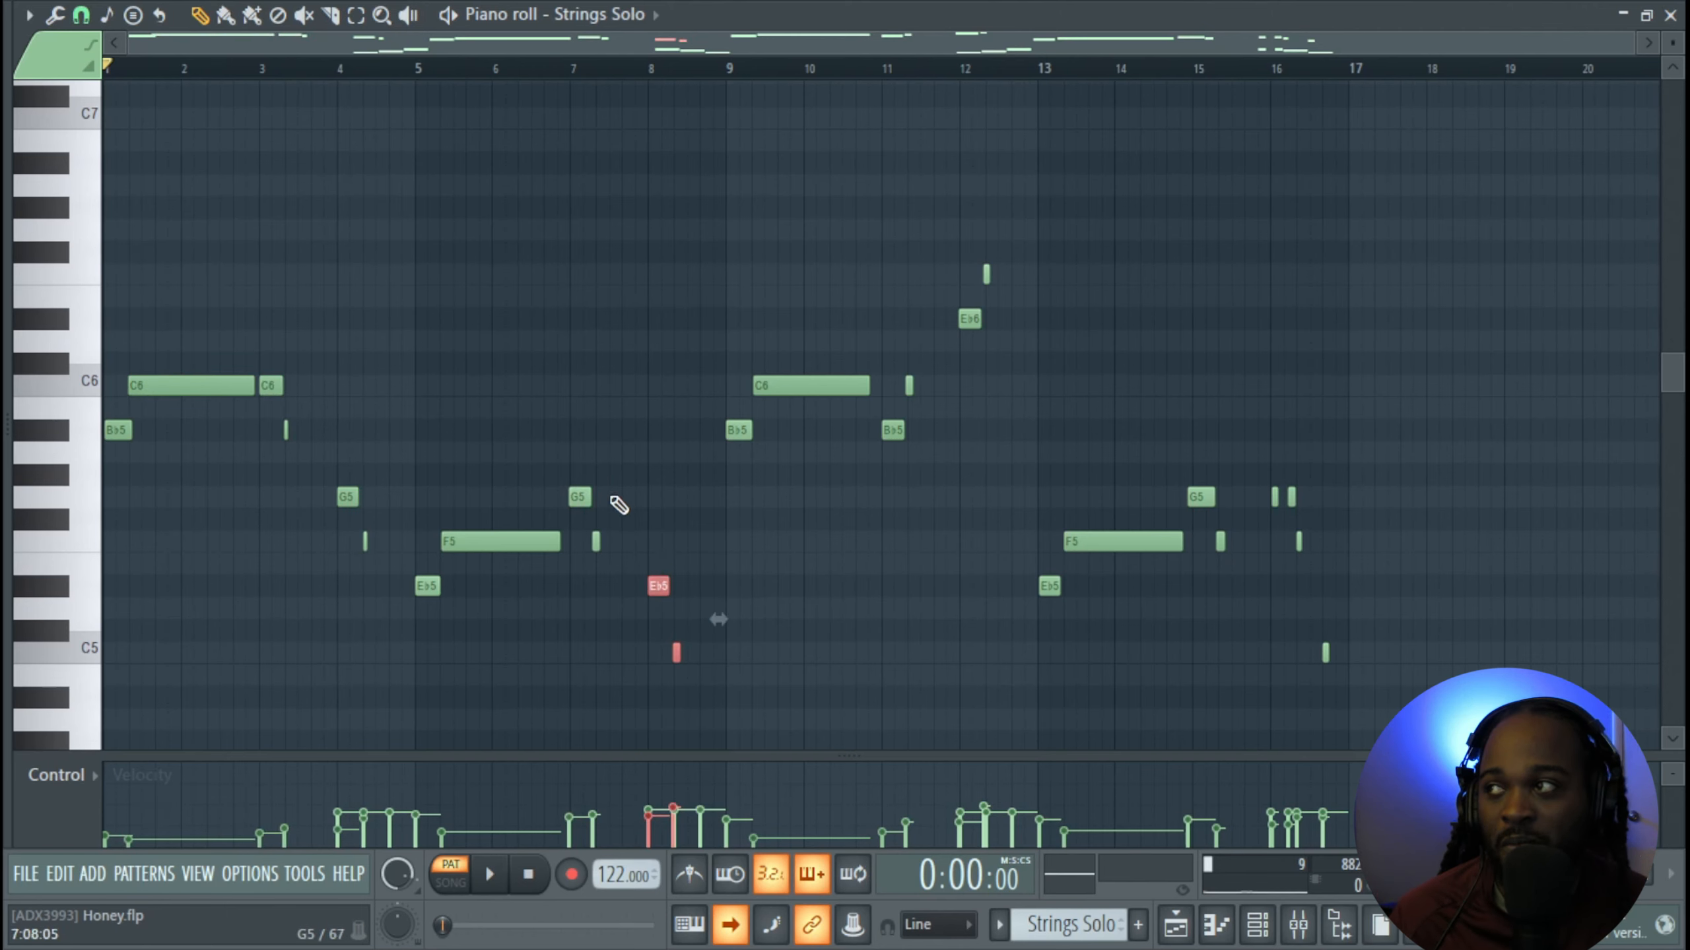
Highlight the low Strings Solo runs between C3 and G3 in bars 8, 12 and 16
{"action": "scroll", "coordinate": [524, 366], "scroll_direction": "down", "scroll_amount": 10}
{"action": "left_click_drag", "start_coordinate": [322, 592], "coordinate": [765, 530]}
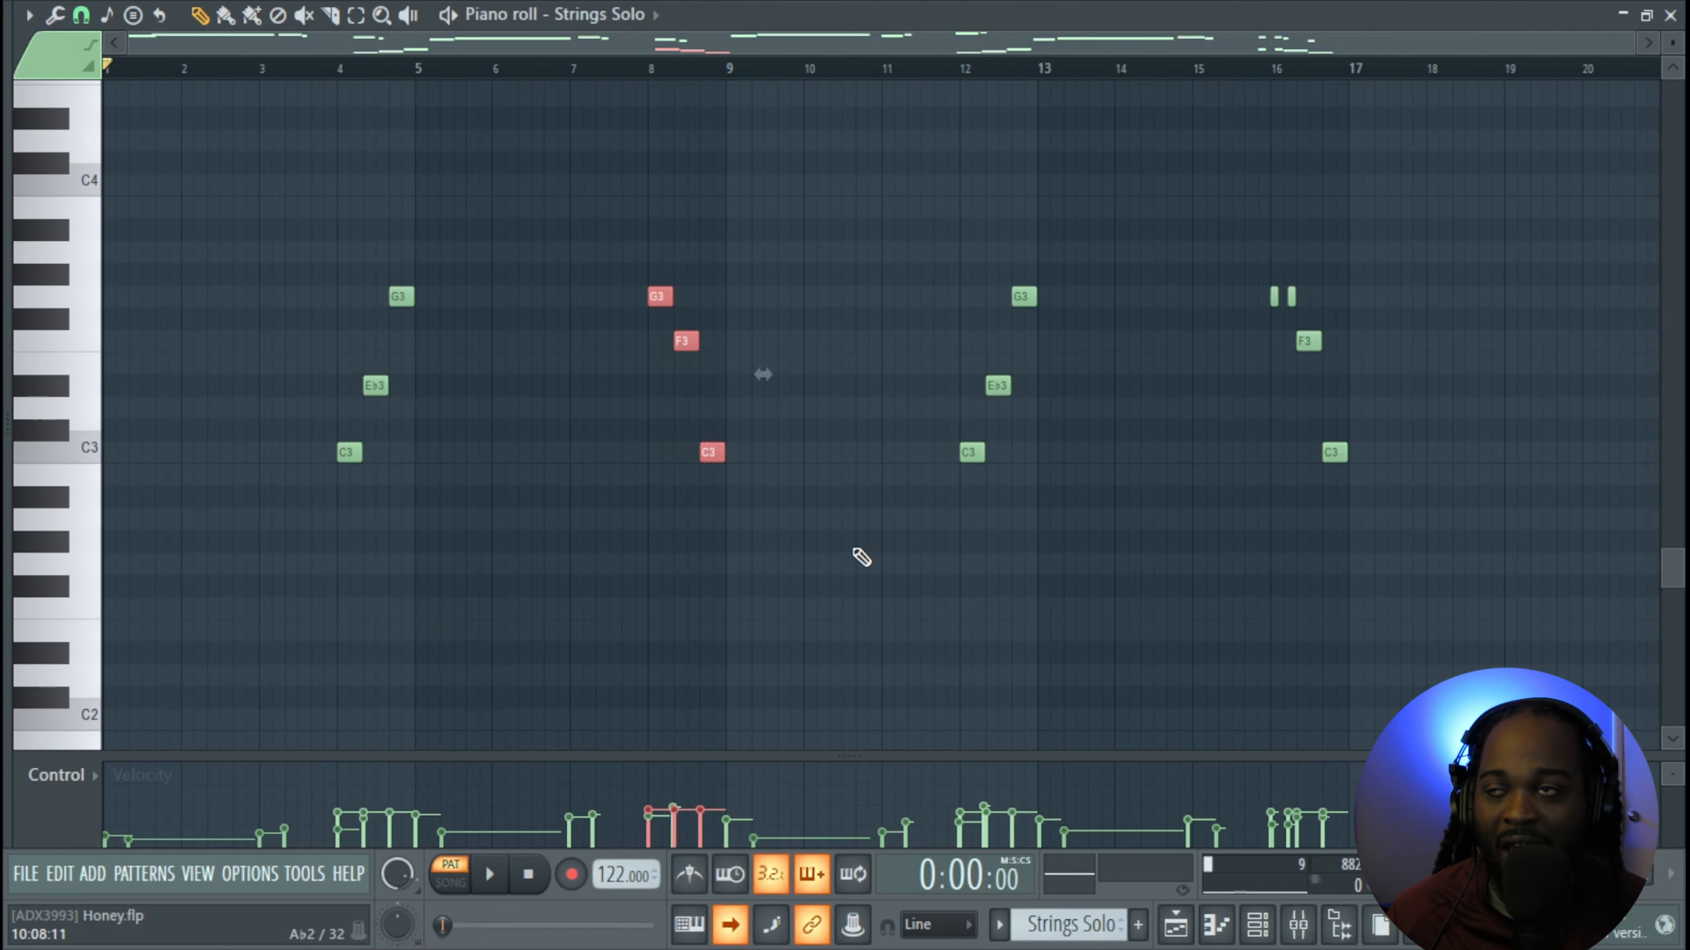
{"action": "left_click_drag", "start_coordinate": [905, 556], "coordinate": [1085, 263]}
{"action": "scroll", "coordinate": [1165, 452], "scroll_direction": "up", "scroll_amount": 2}
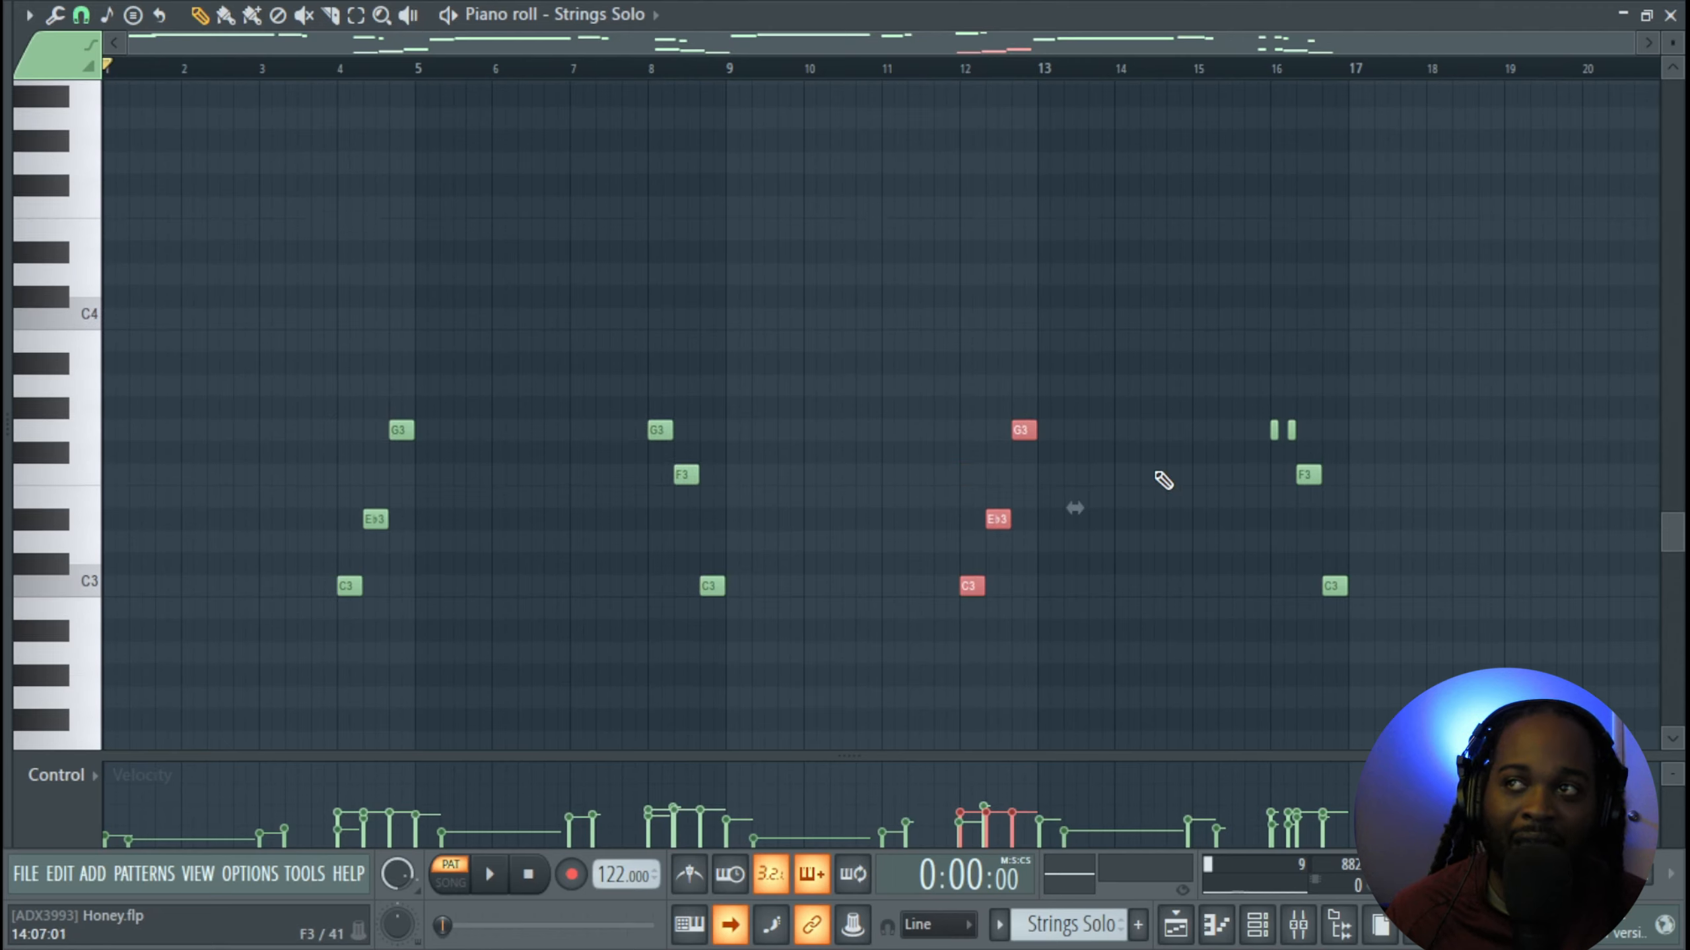
{"action": "left_click_drag", "start_coordinate": [1271, 398], "coordinate": [1378, 654]}
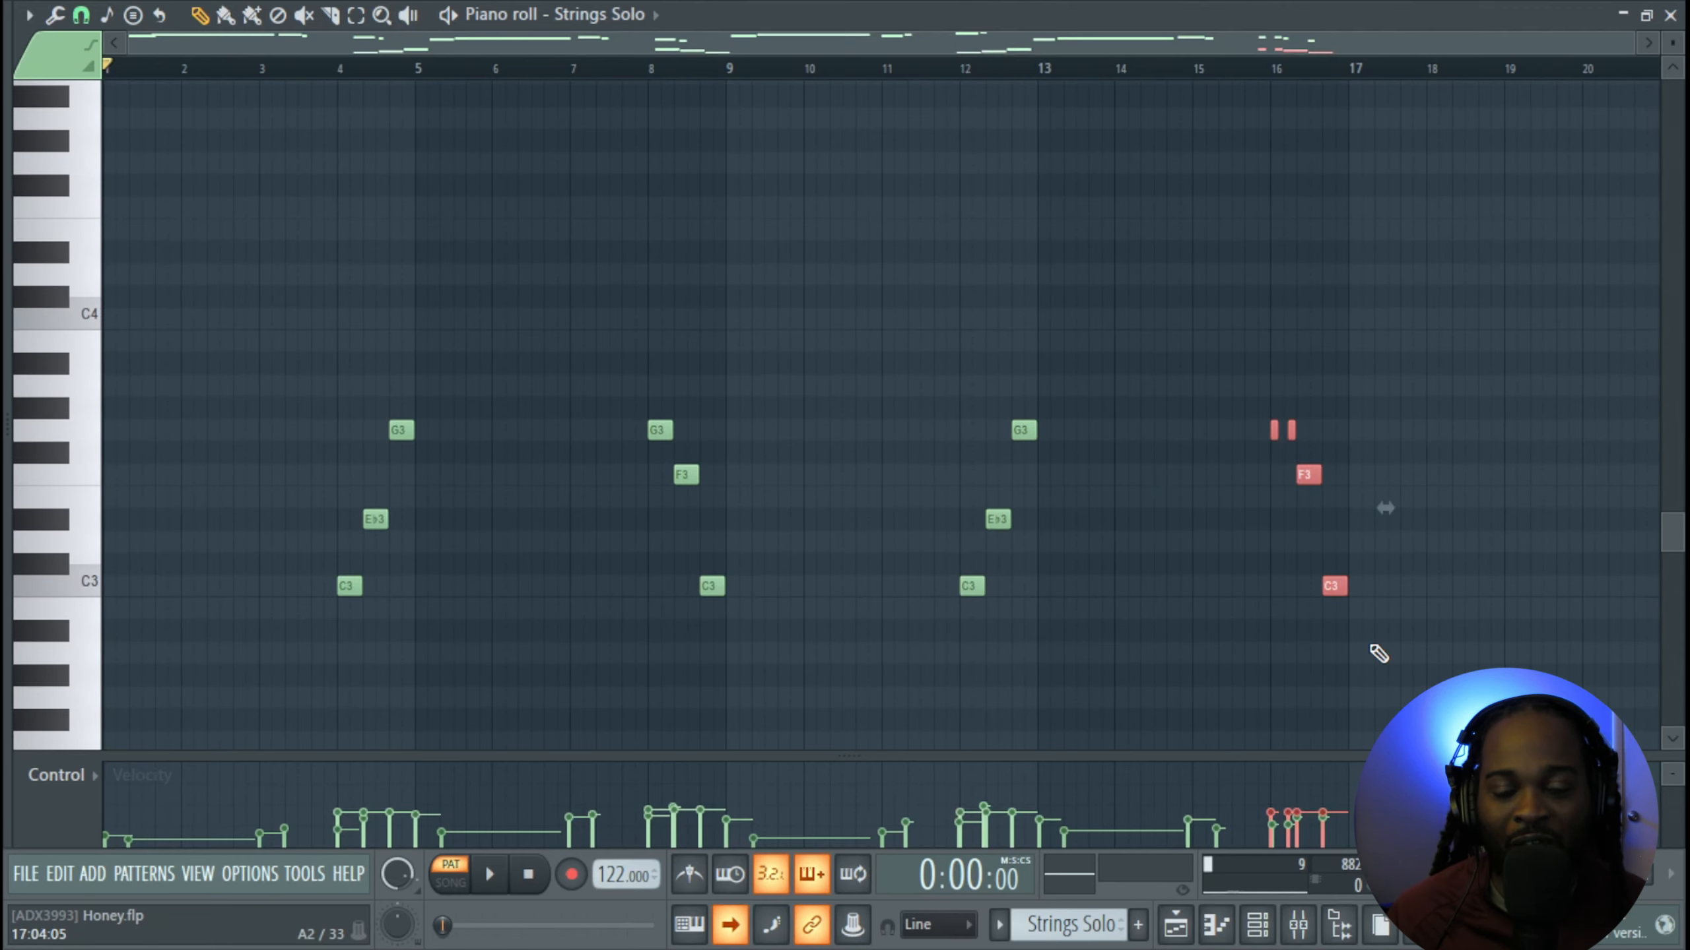
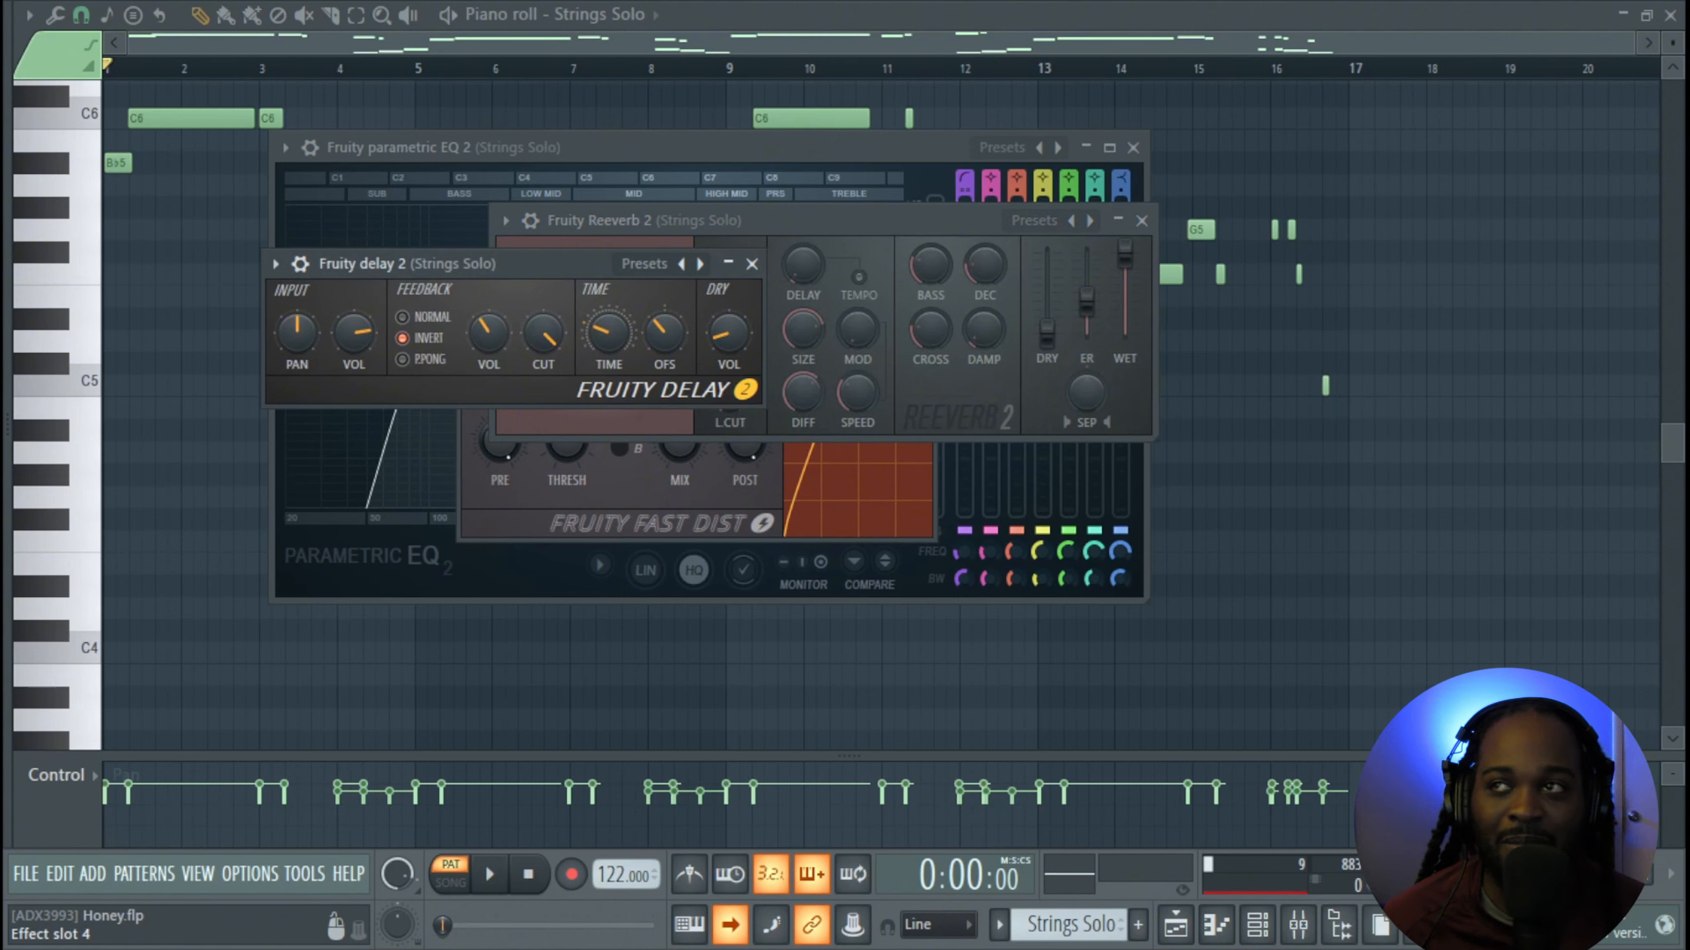
Close the Strings Solo effect windows: Fruity delay 2, Fruity Reeverb 2, Fruity Fast Dist and Fruity parametric EQ 2
{"action": "key", "text": "Escape"}
{"action": "key", "text": "Escape"}
{"action": "key", "text": "Escape"}
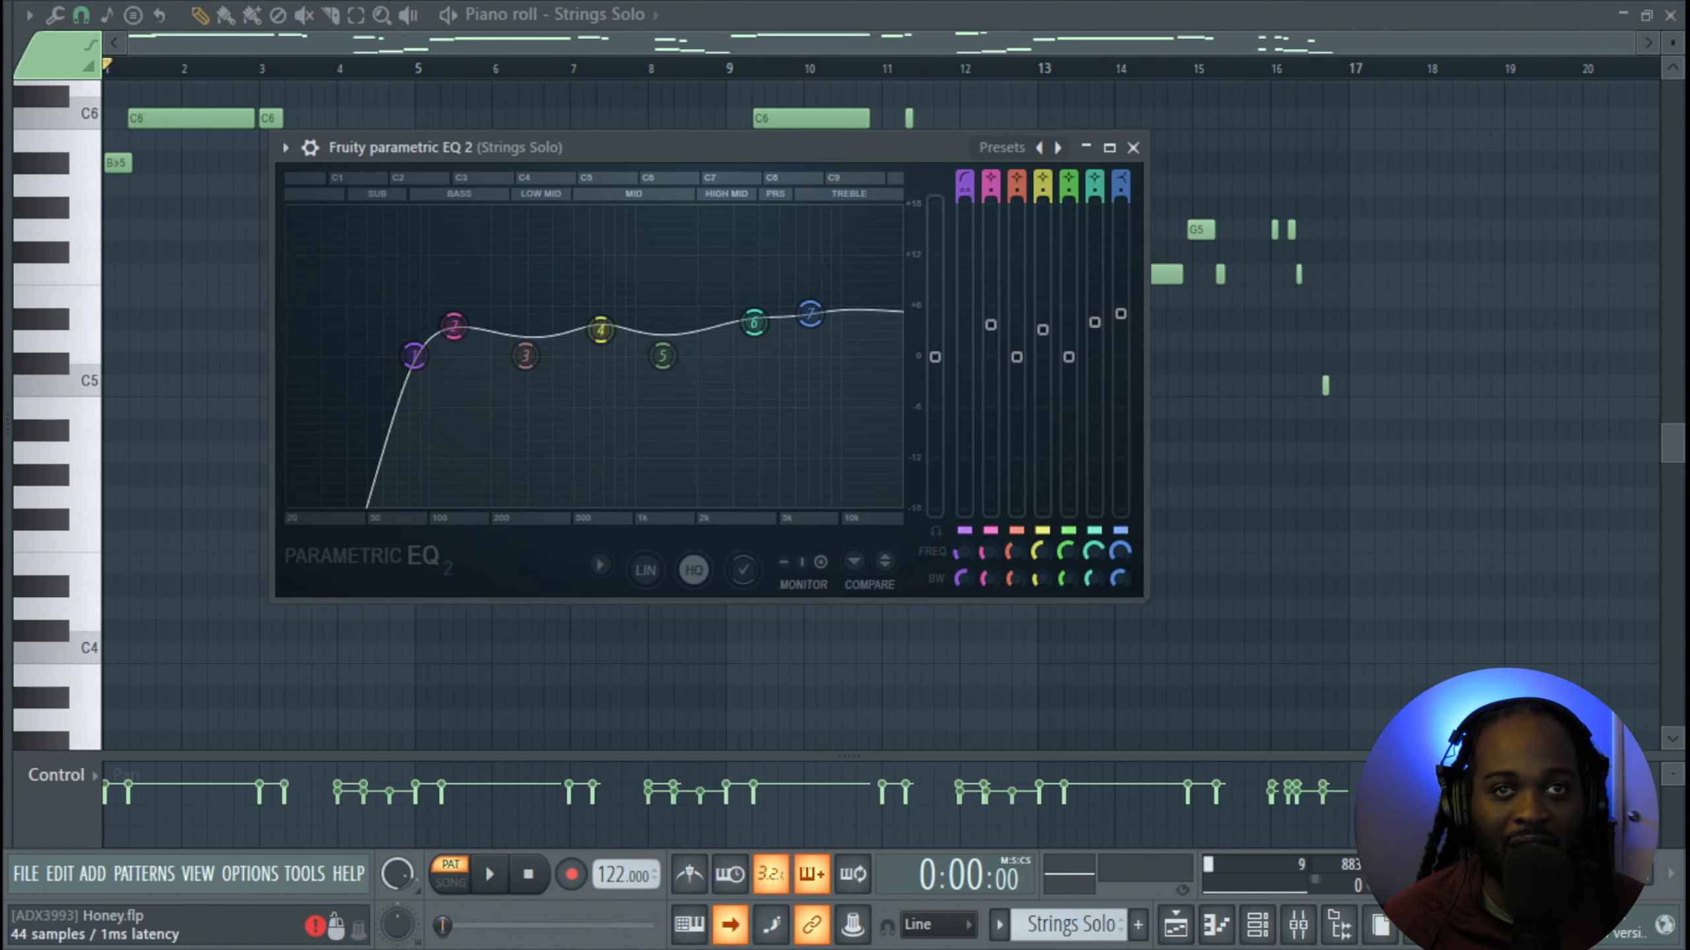
{"action": "key", "text": "Escape"}
Bring the upper Strings Solo notes into view and play the pattern back
{"action": "scroll", "coordinate": [1054, 529], "scroll_direction": "up", "scroll_amount": 2}
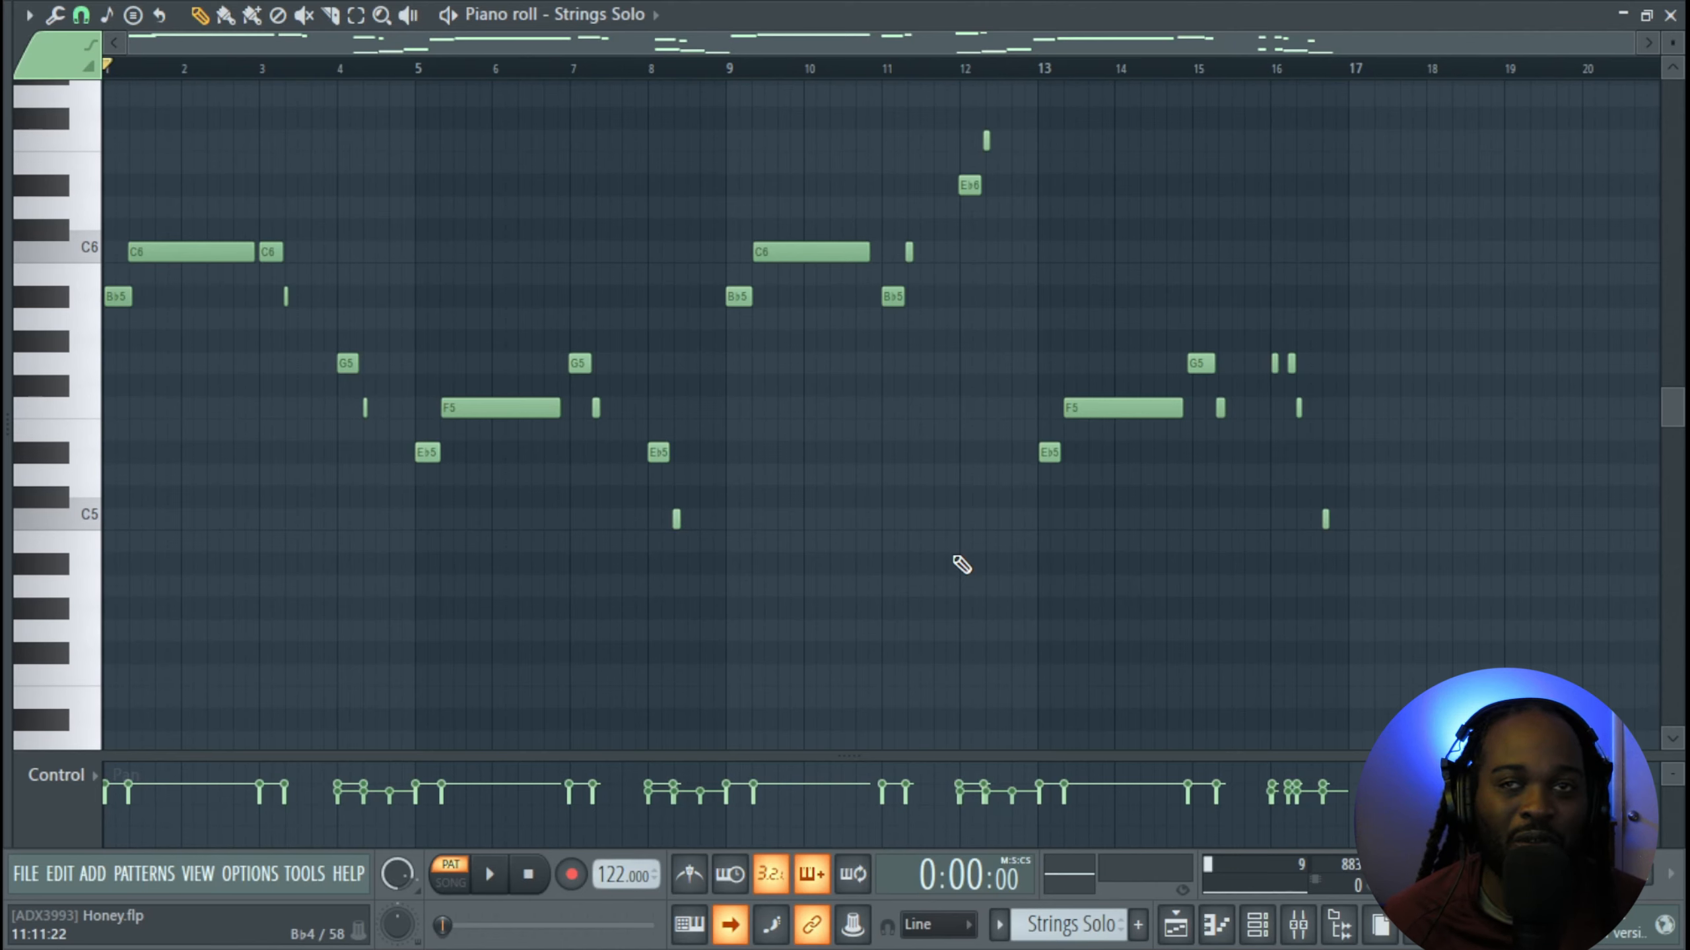
{"action": "scroll", "coordinate": [964, 566], "scroll_direction": "down", "scroll_amount": 1}
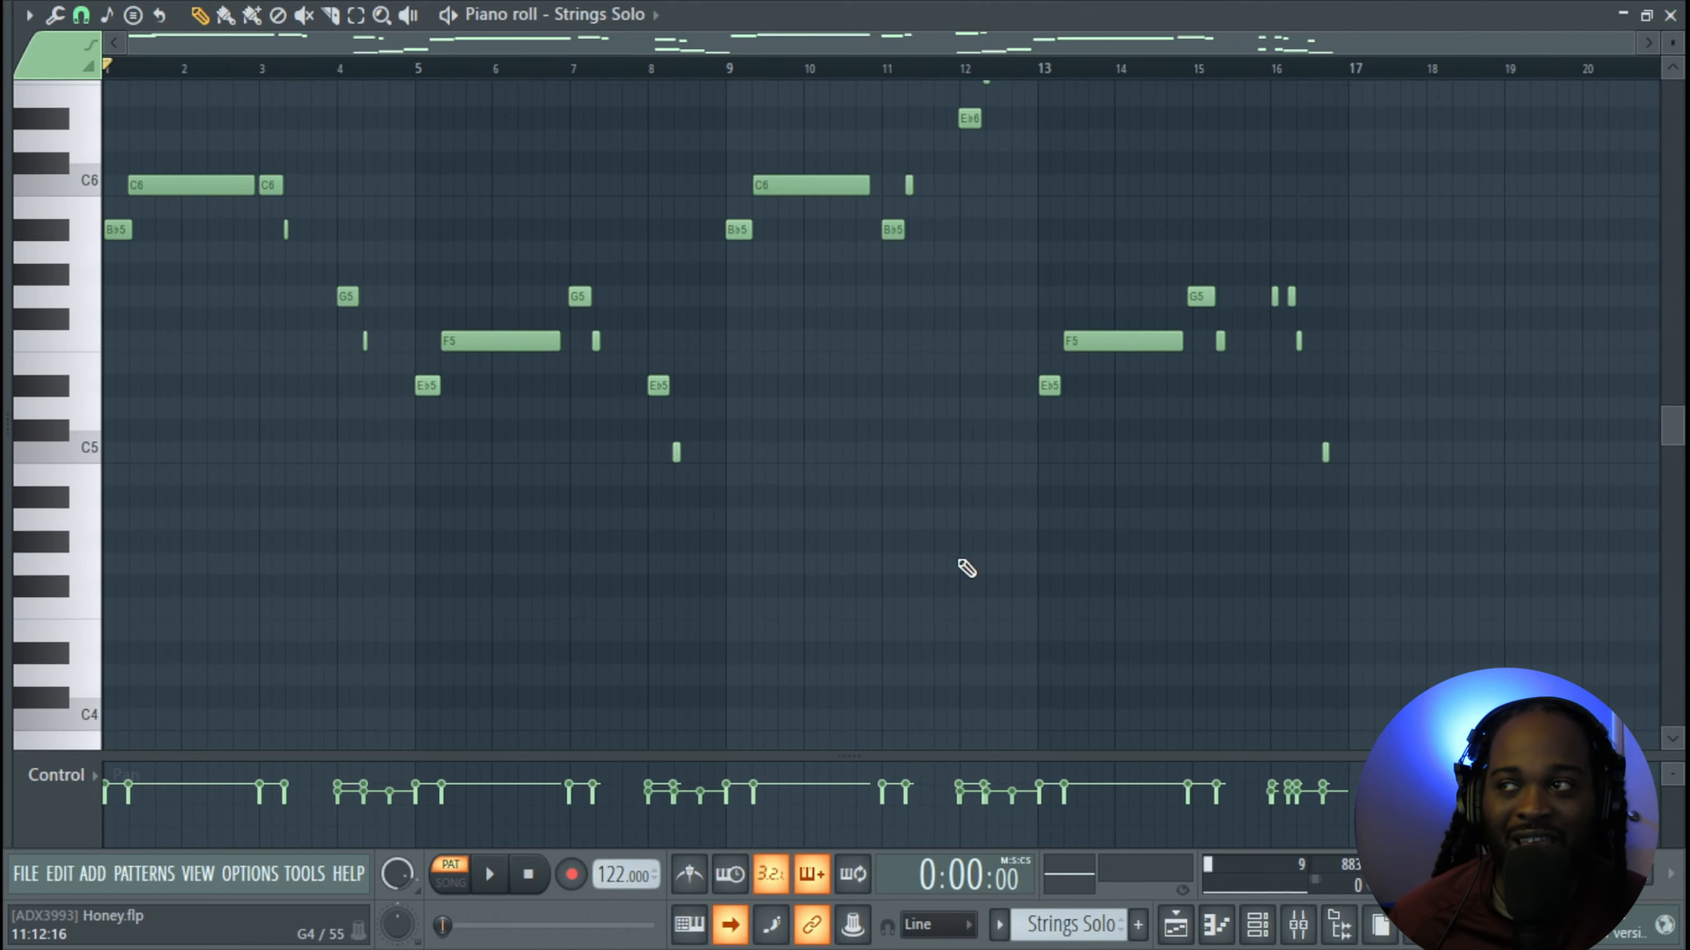
{"action": "scroll", "coordinate": [966, 567], "scroll_direction": "up", "scroll_amount": 2}
{"action": "key", "text": "space"}
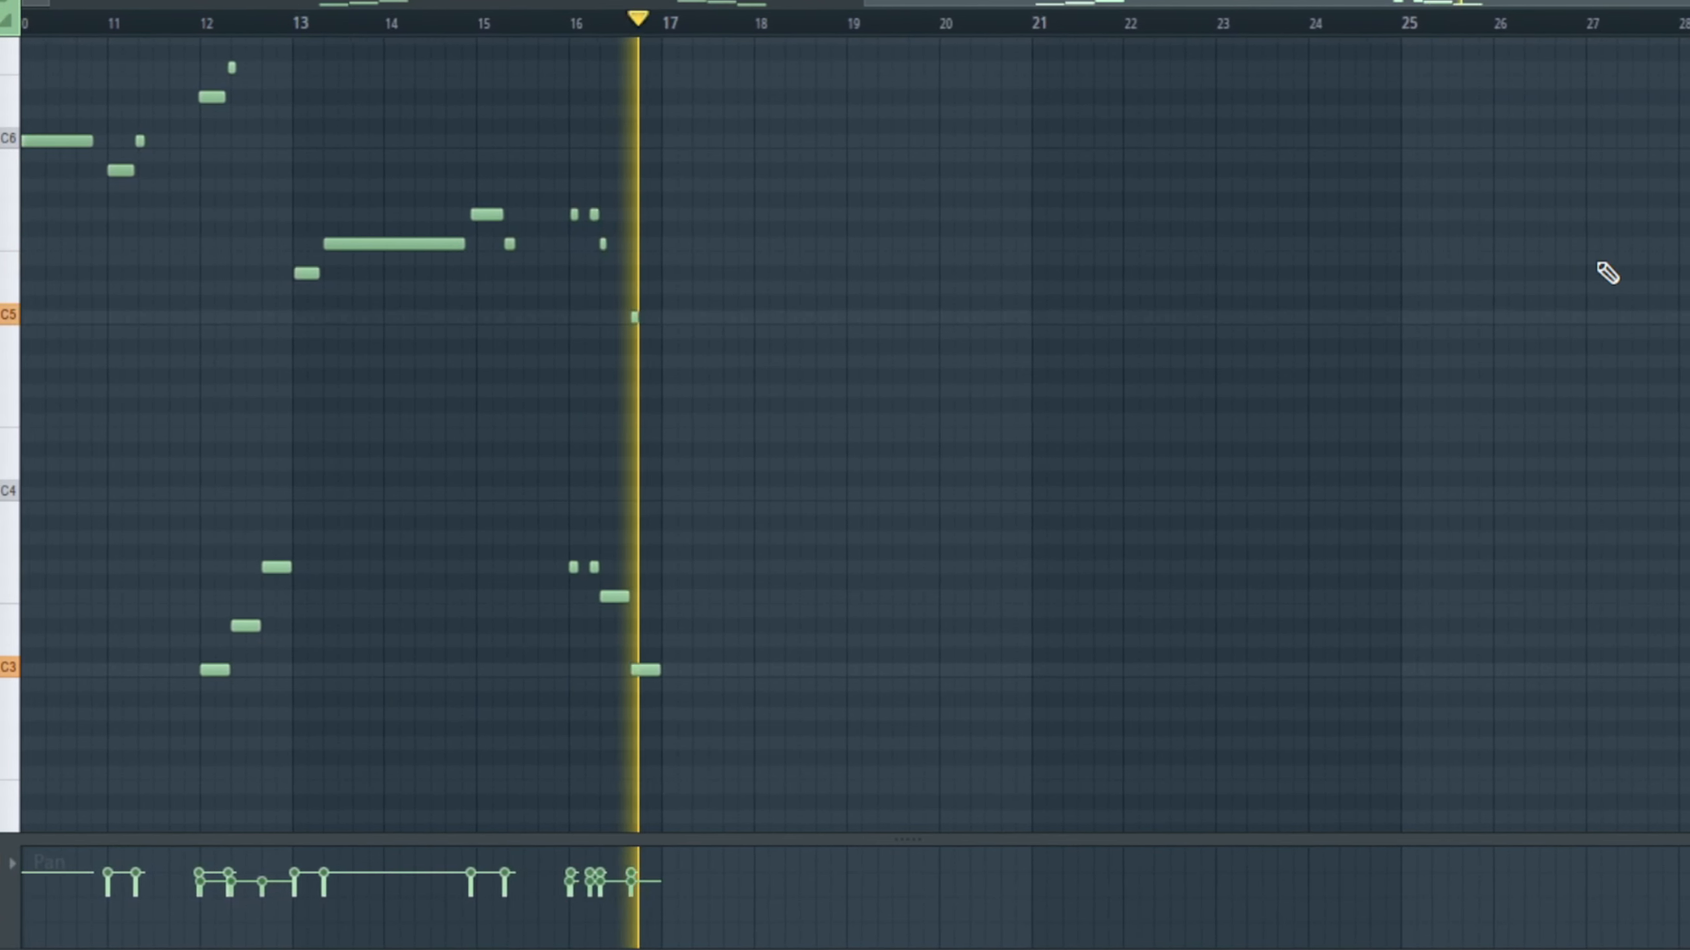
Stop the Strings Solo playback and open the String Solo 2 pattern from Track 4 in the piano roll
{"action": "key", "text": "space"}
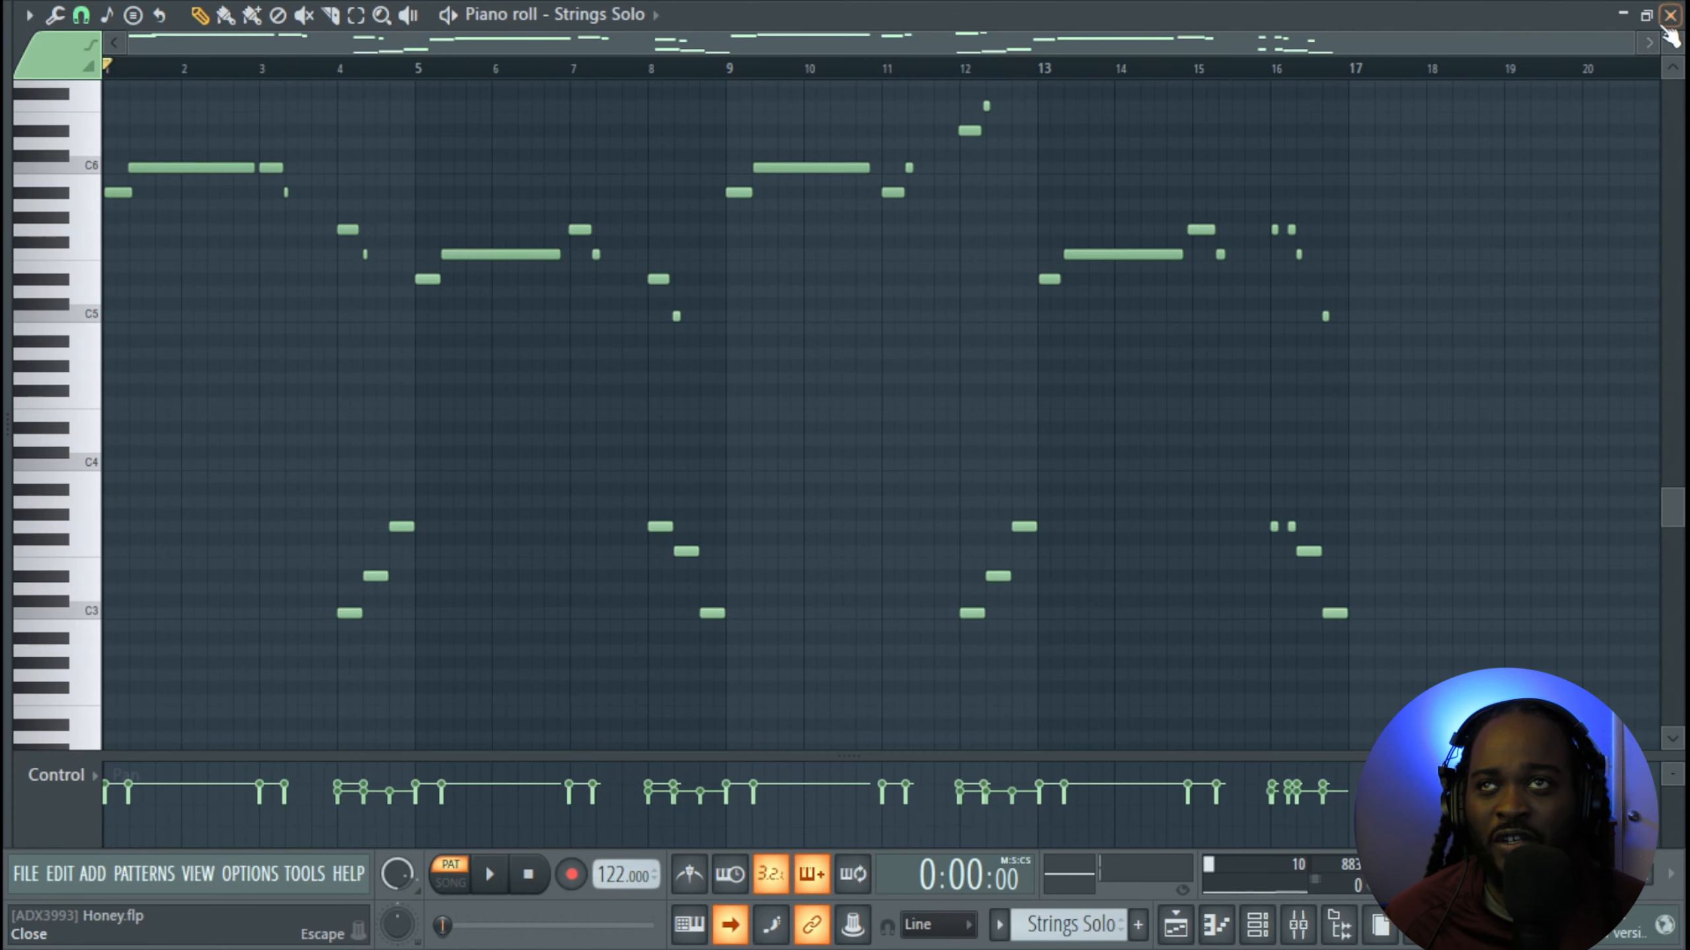
{"action": "left_click", "coordinate": [1670, 15]}
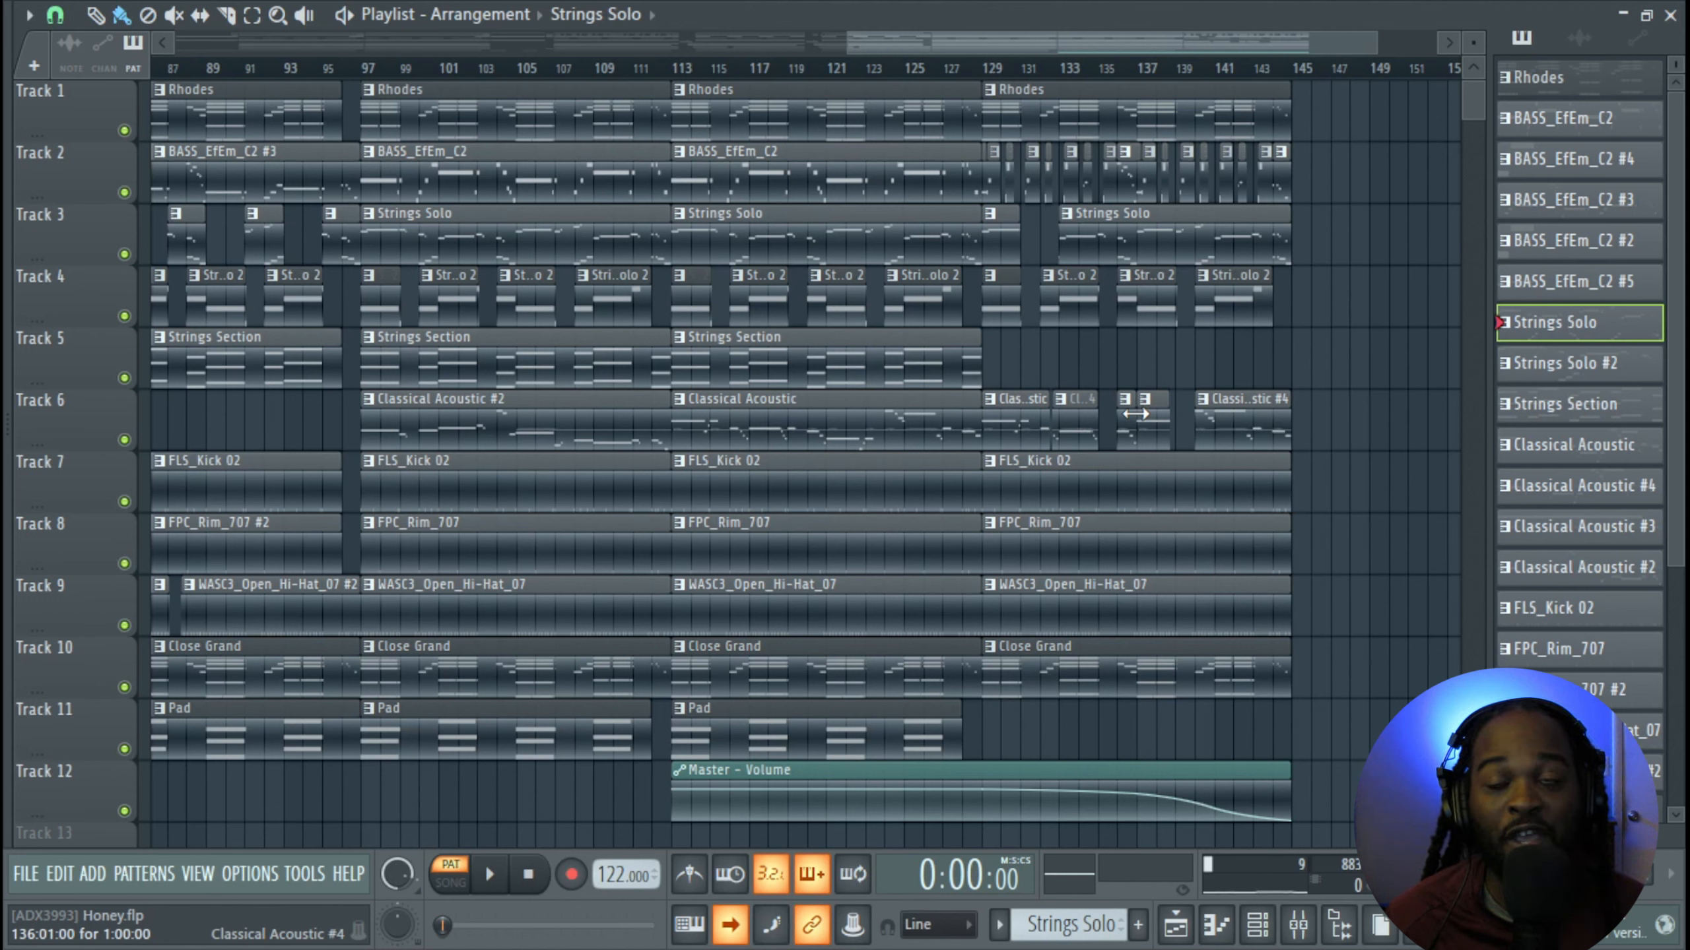
{"action": "left_click", "coordinate": [757, 308]}
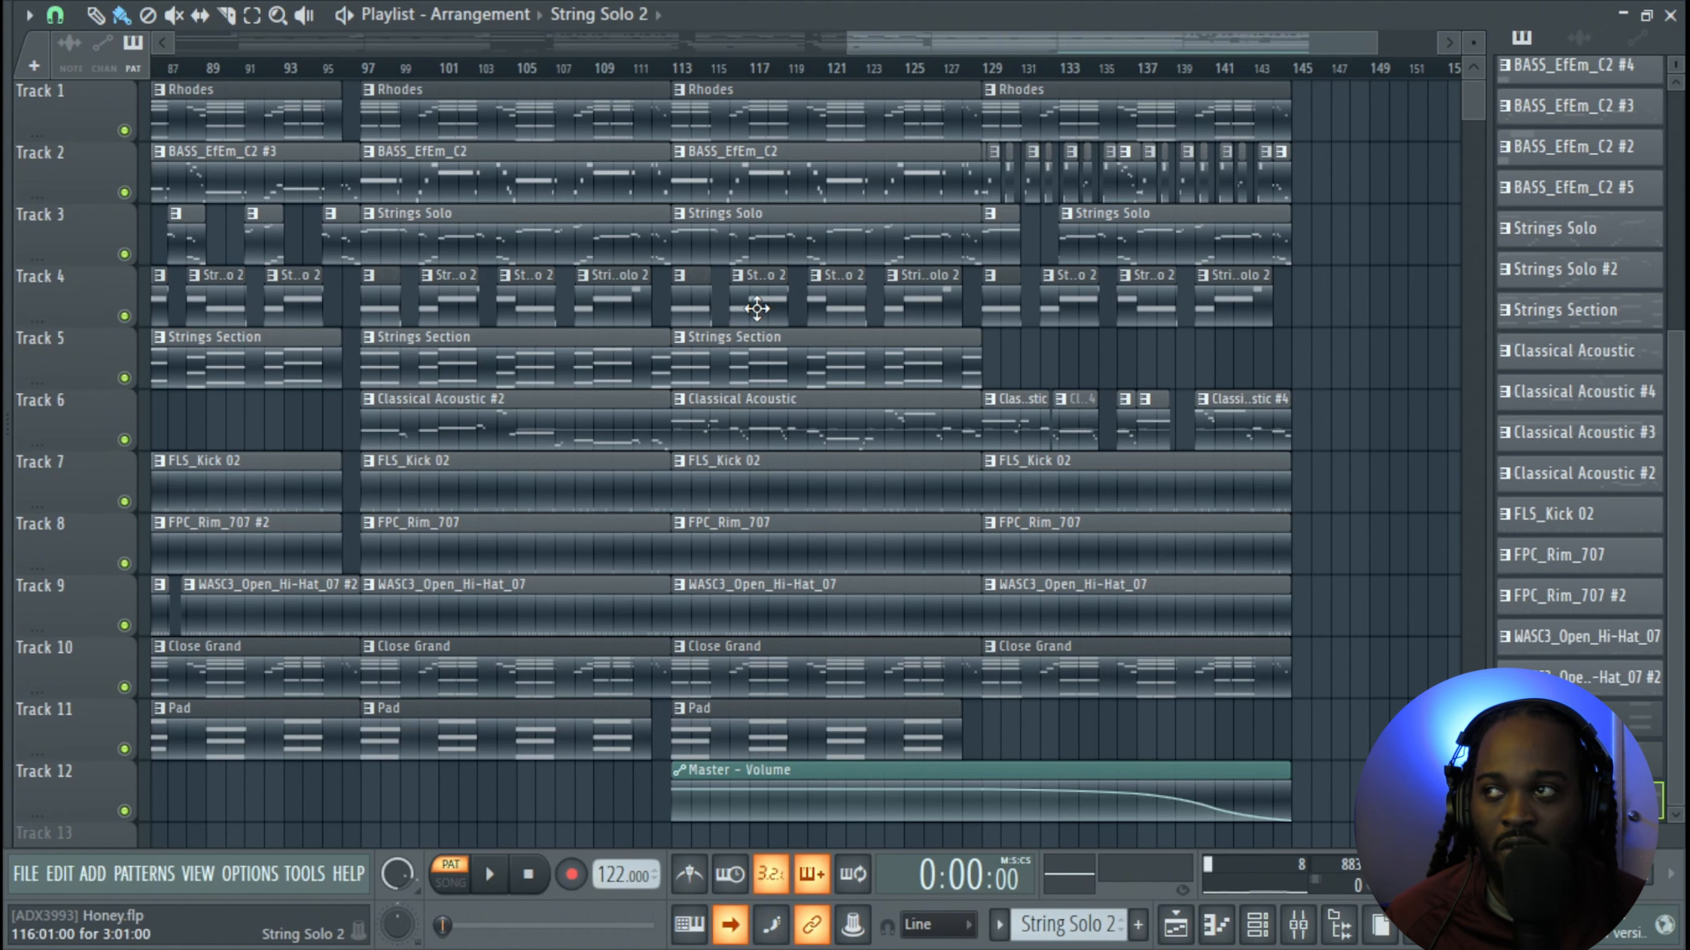
{"action": "double_click", "coordinate": [757, 308]}
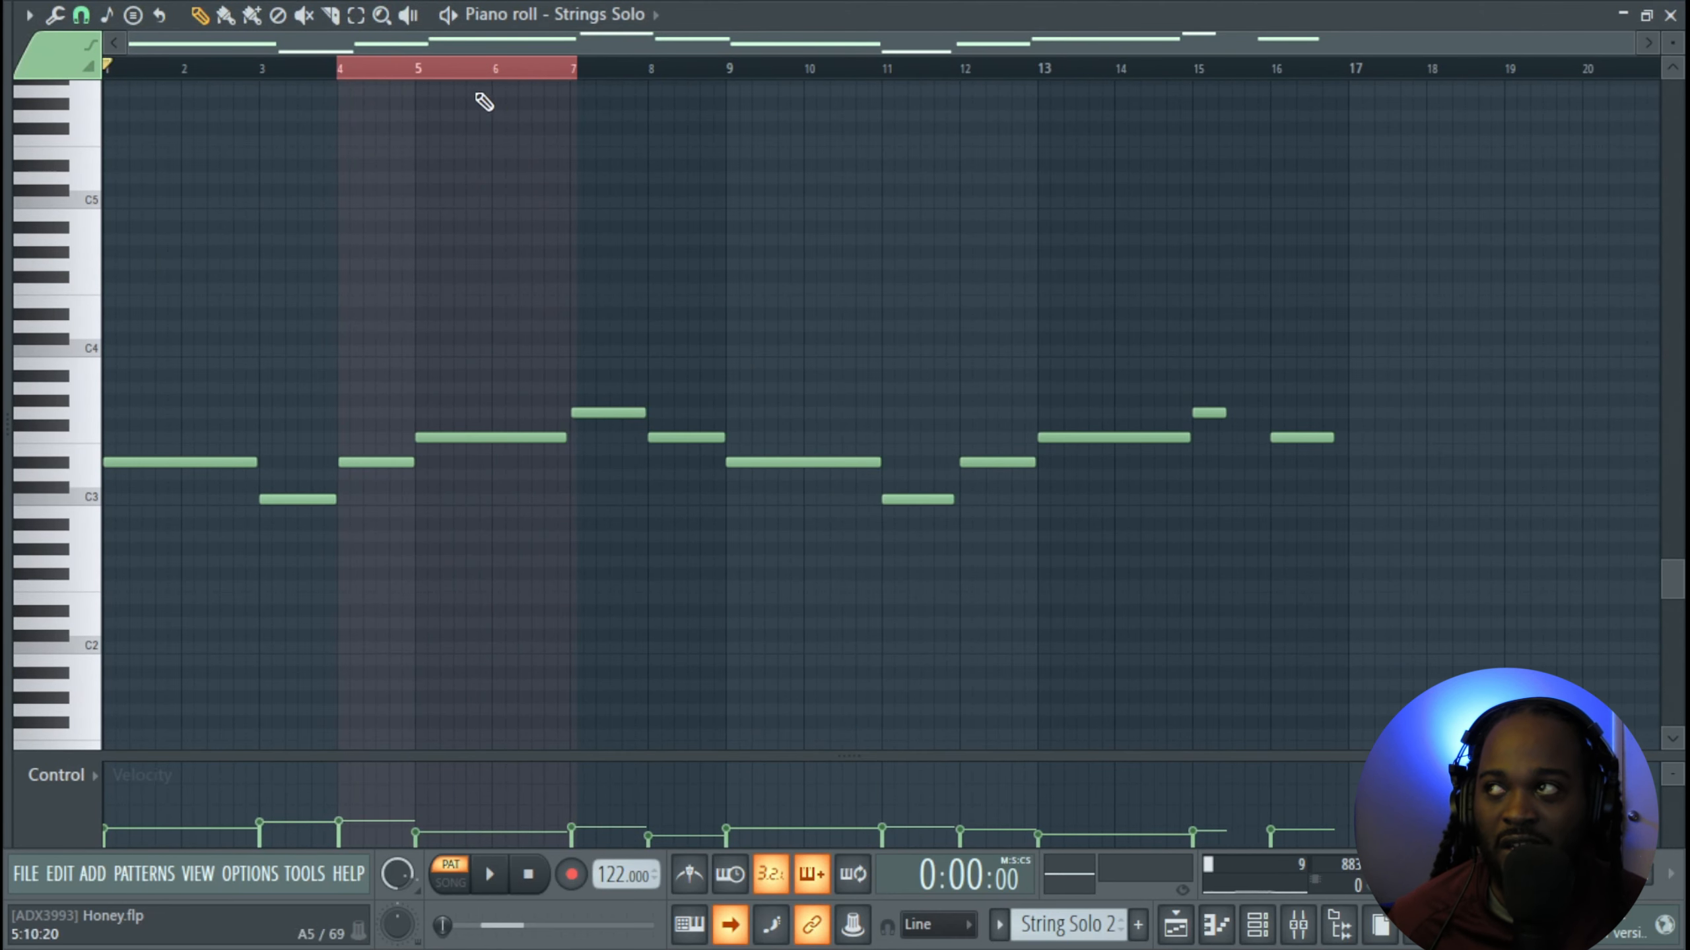
Clear the time selection over bars 4 to 7 and show note pan in the String Solo 2 control lane
{"action": "left_click_drag", "start_coordinate": [442, 78], "coordinate": [103, 67]}
{"action": "left_click_drag", "start_coordinate": [381, 67], "coordinate": [99, 57]}
{"action": "key", "text": "ctrl+d"}
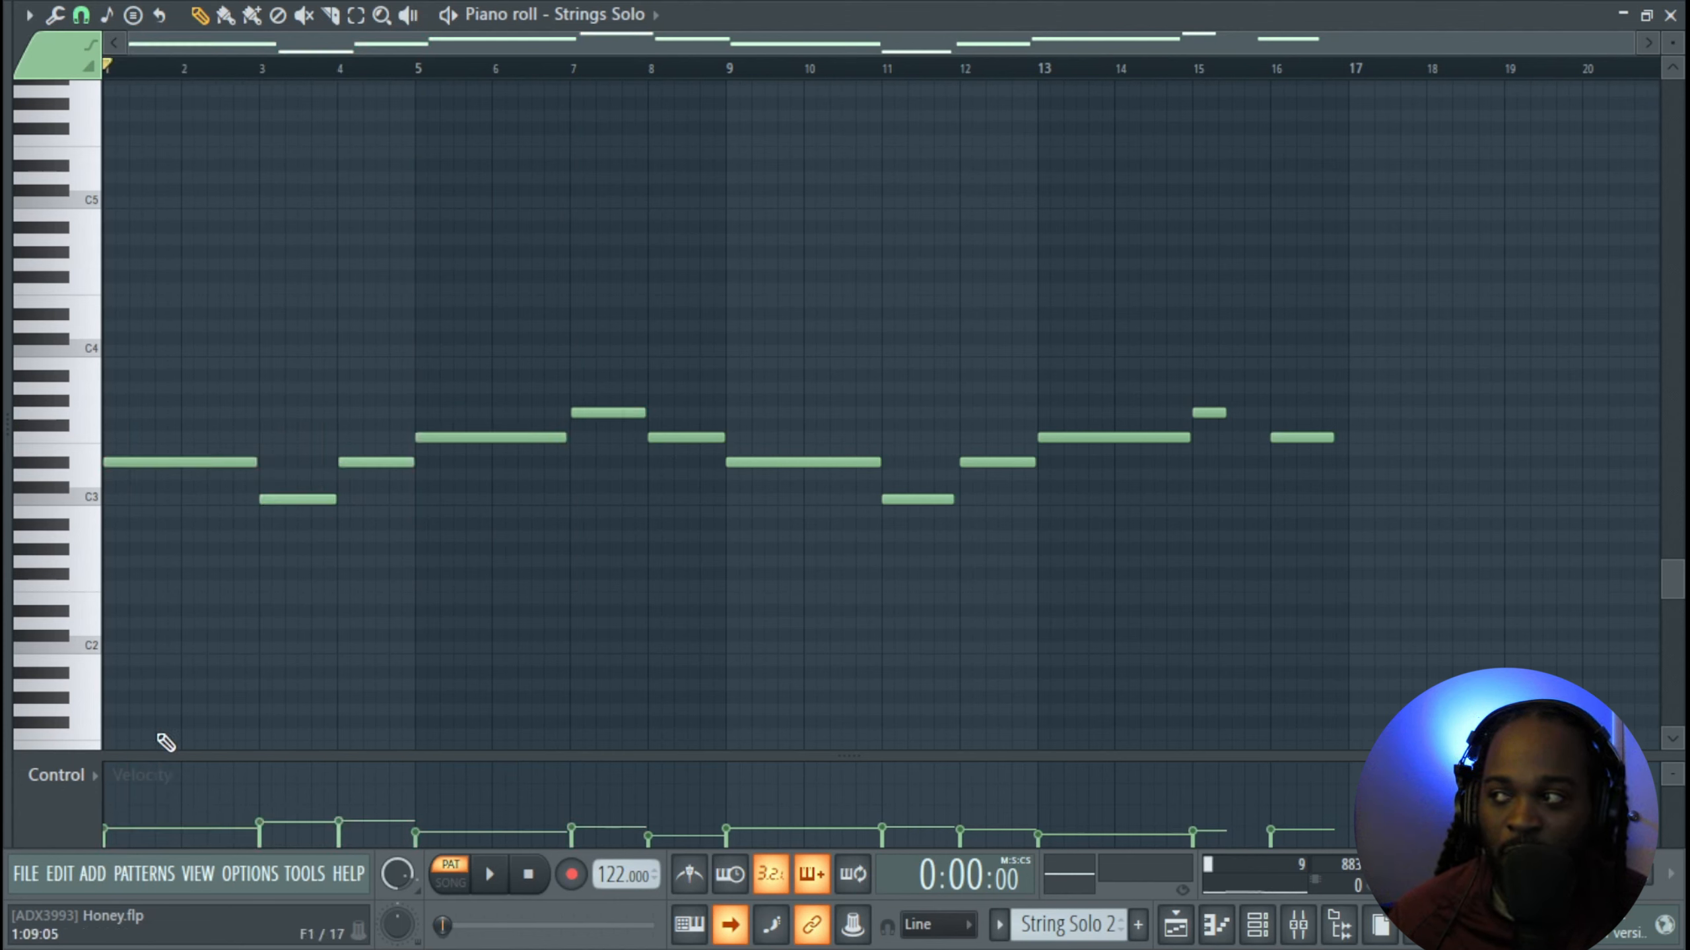
{"action": "left_click", "coordinate": [86, 777]}
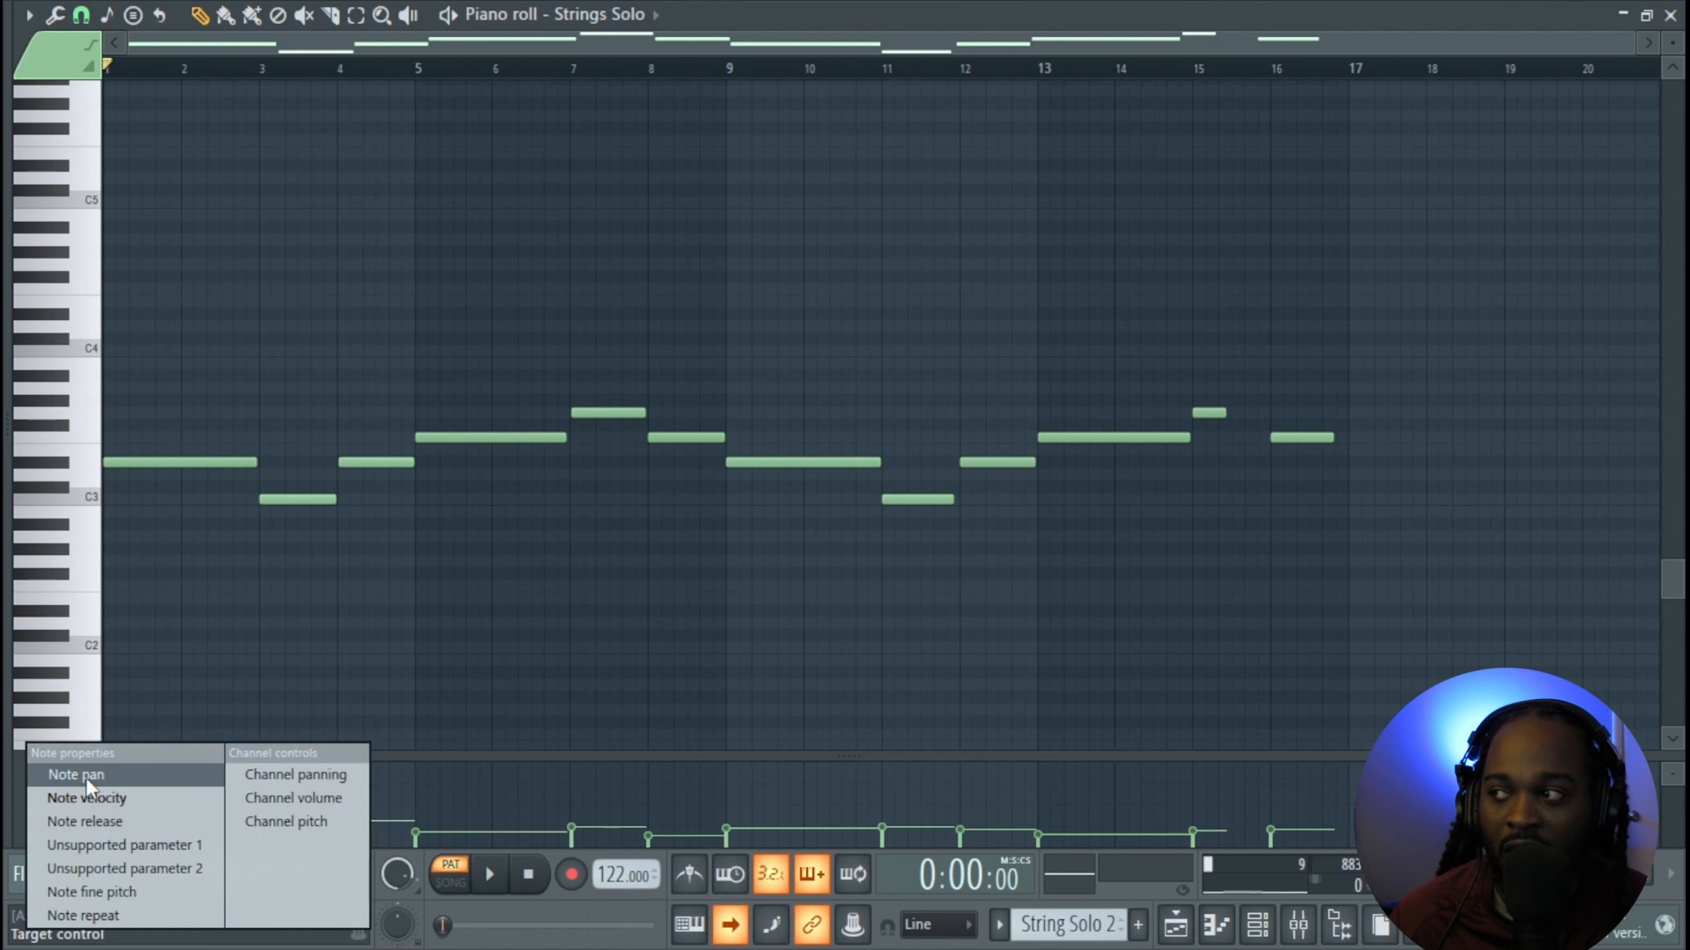
{"action": "left_click", "coordinate": [167, 777]}
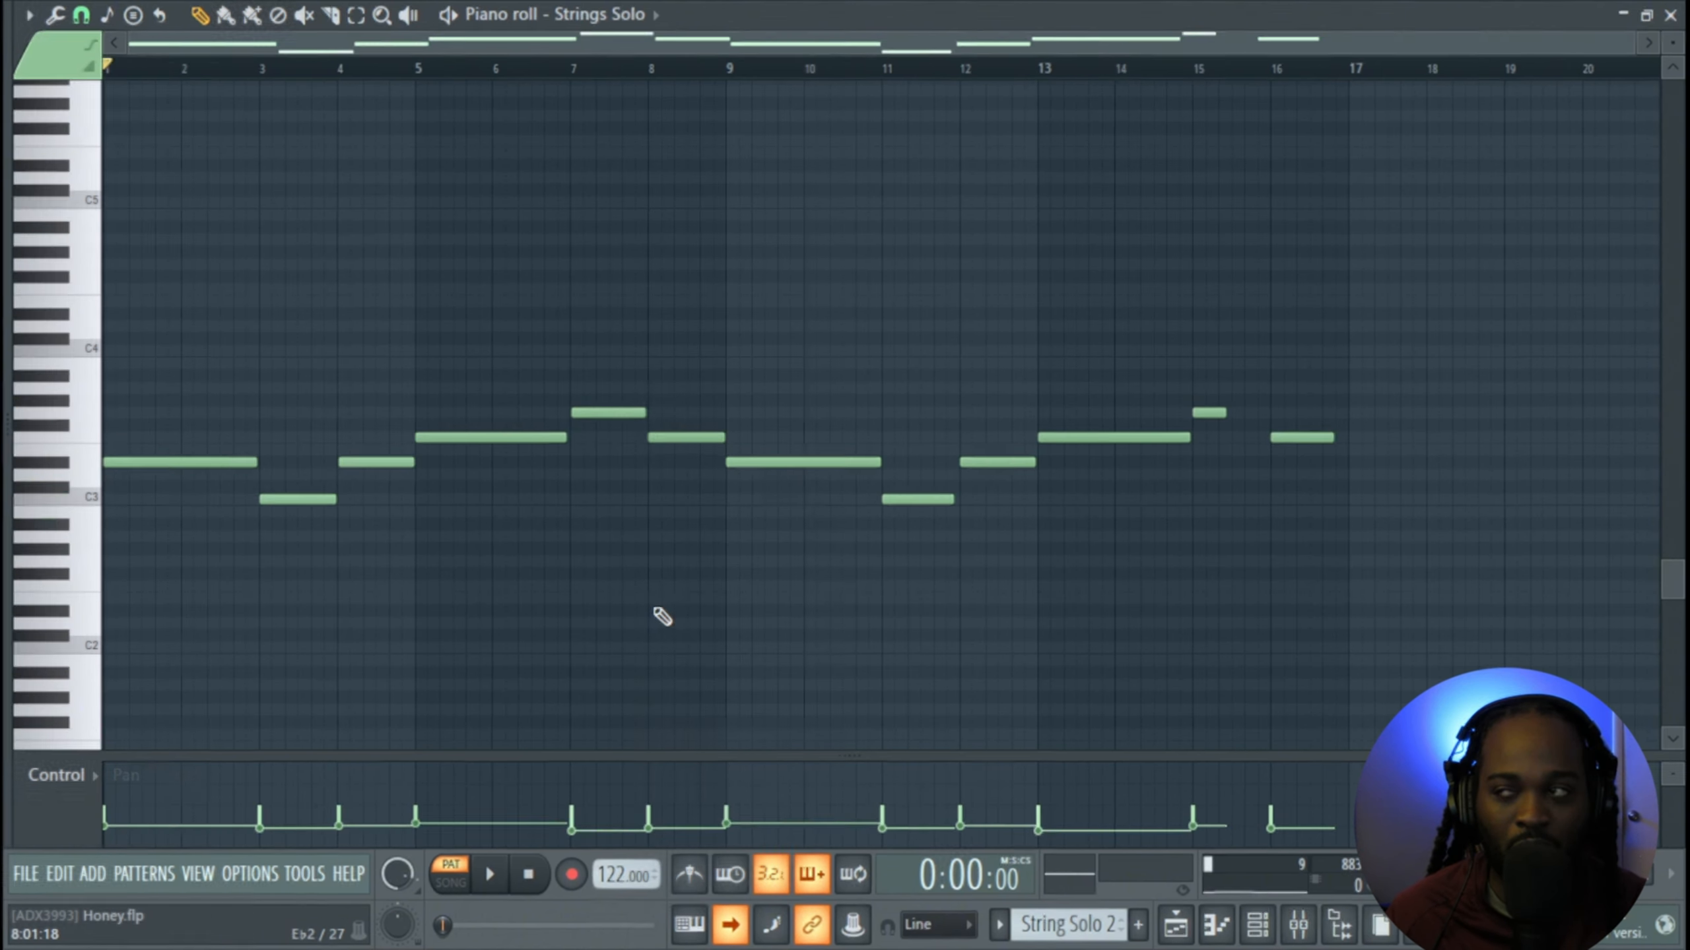
Play back the String Solo 2 pattern, stop it and return to the playlist
{"action": "key", "text": "space"}
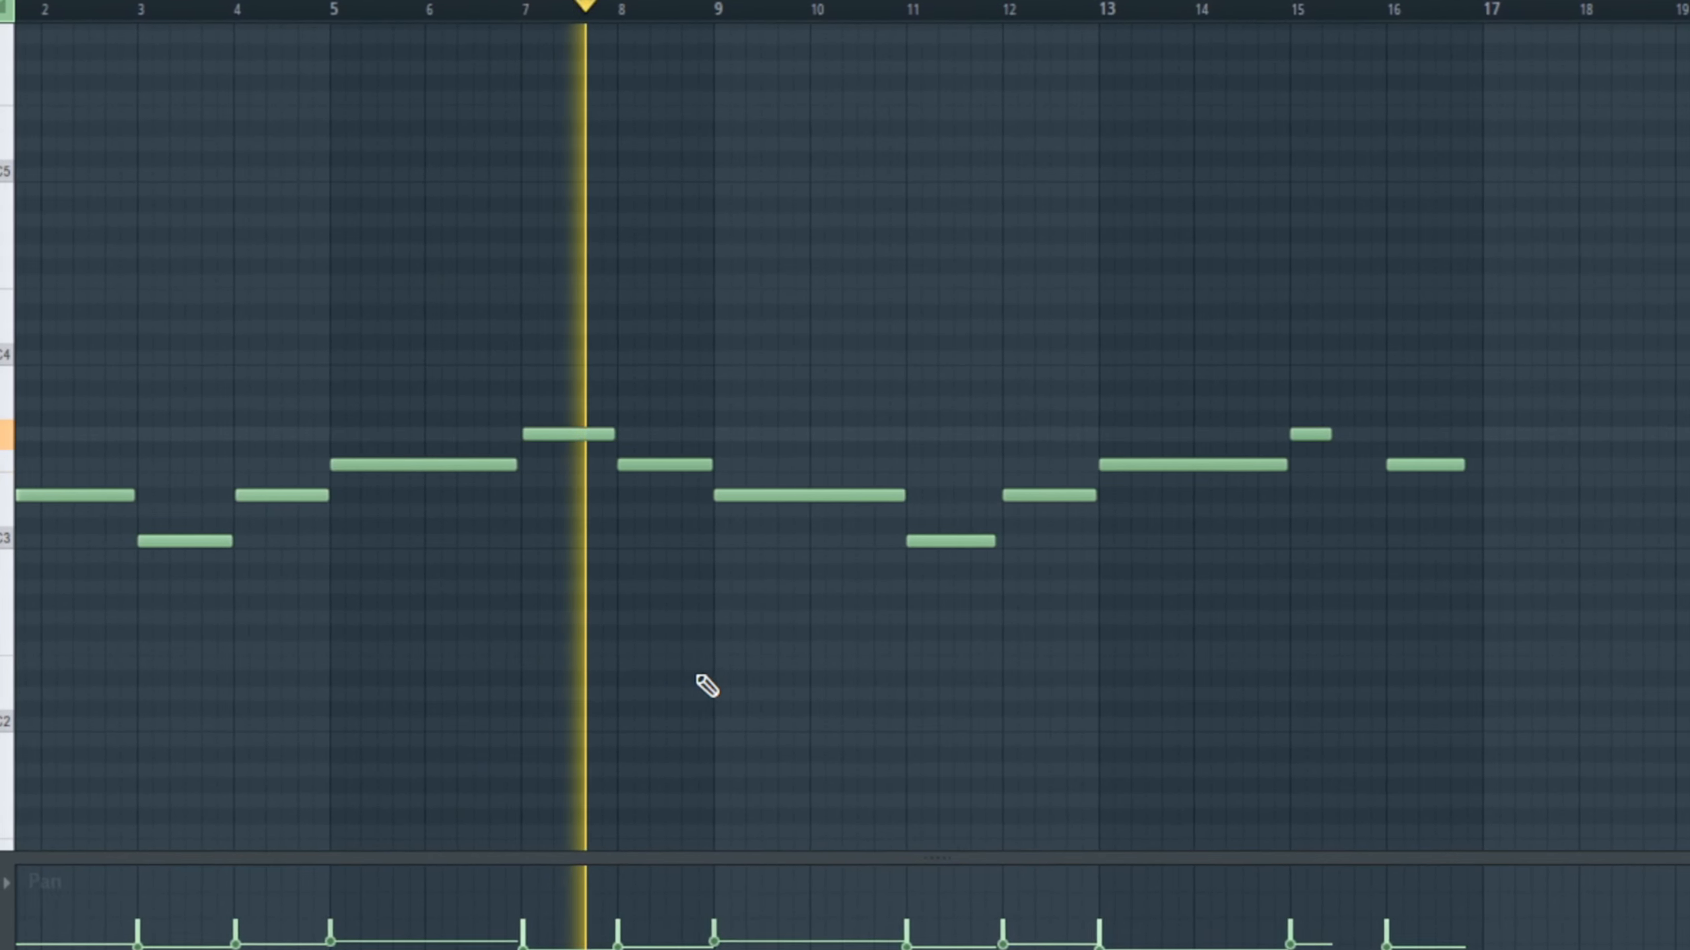
{"action": "key", "text": "space"}
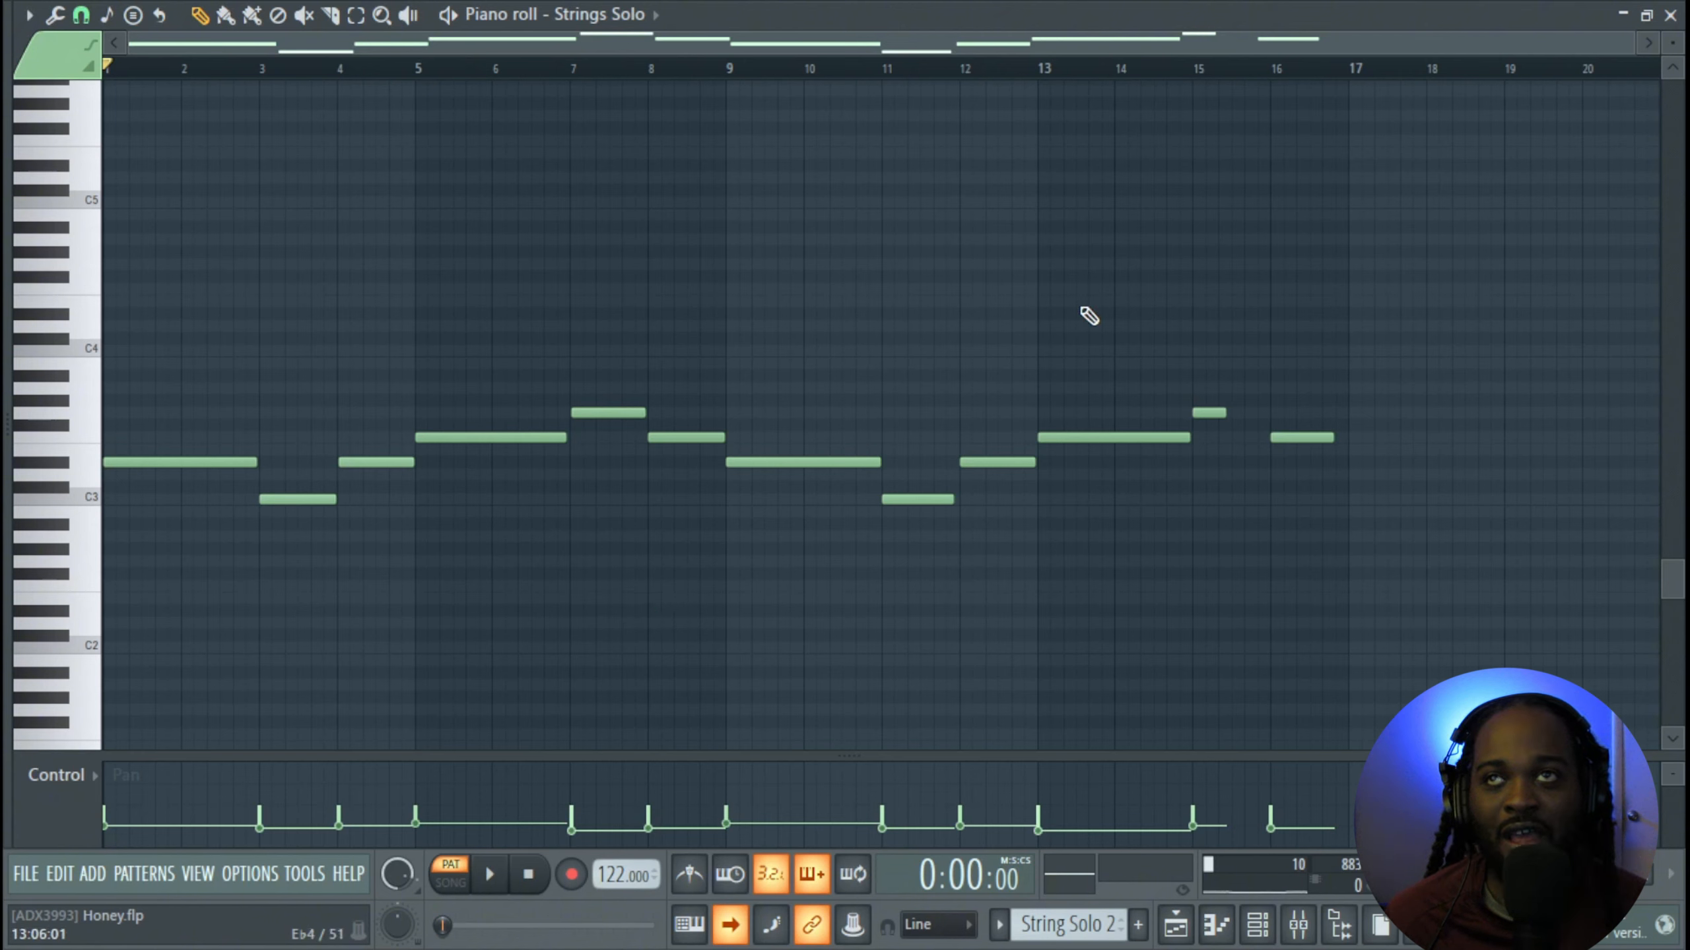
{"action": "left_click", "coordinate": [1669, 15]}
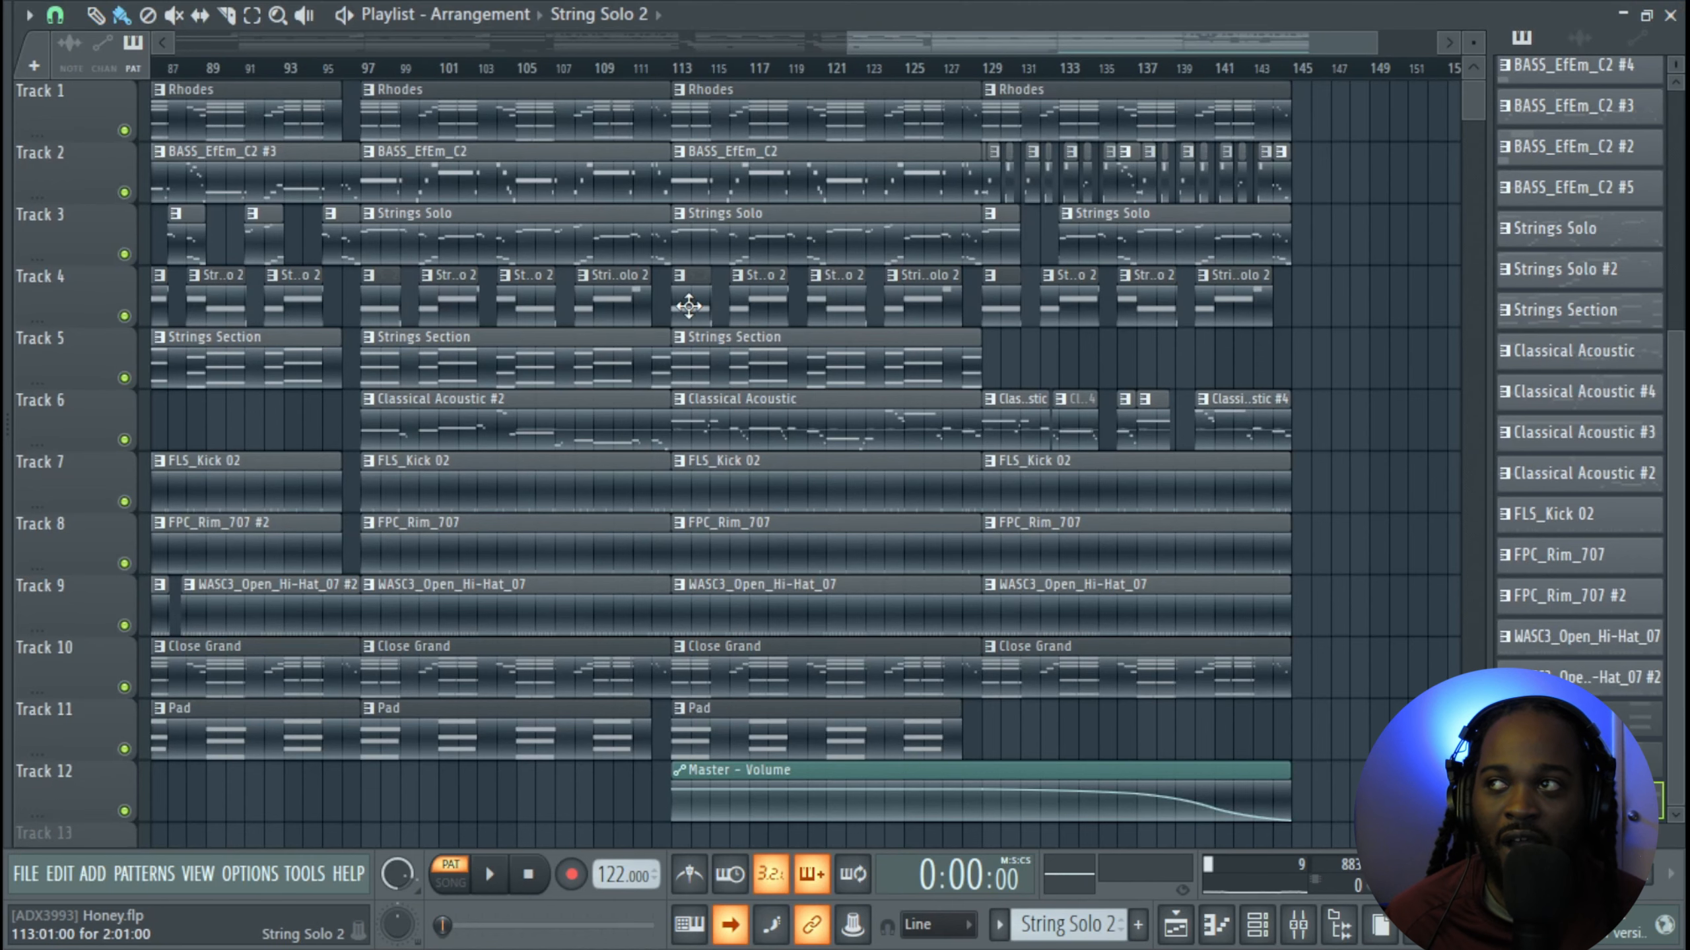
Select the four String Solo 2 clips on Track 4 from bar 113 to 128 and examine the gaps between them
{"action": "left_click_drag", "start_coordinate": [676, 314], "coordinate": [964, 321]}
{"action": "scroll", "coordinate": [732, 313], "scroll_direction": "up", "scroll_amount": 4}
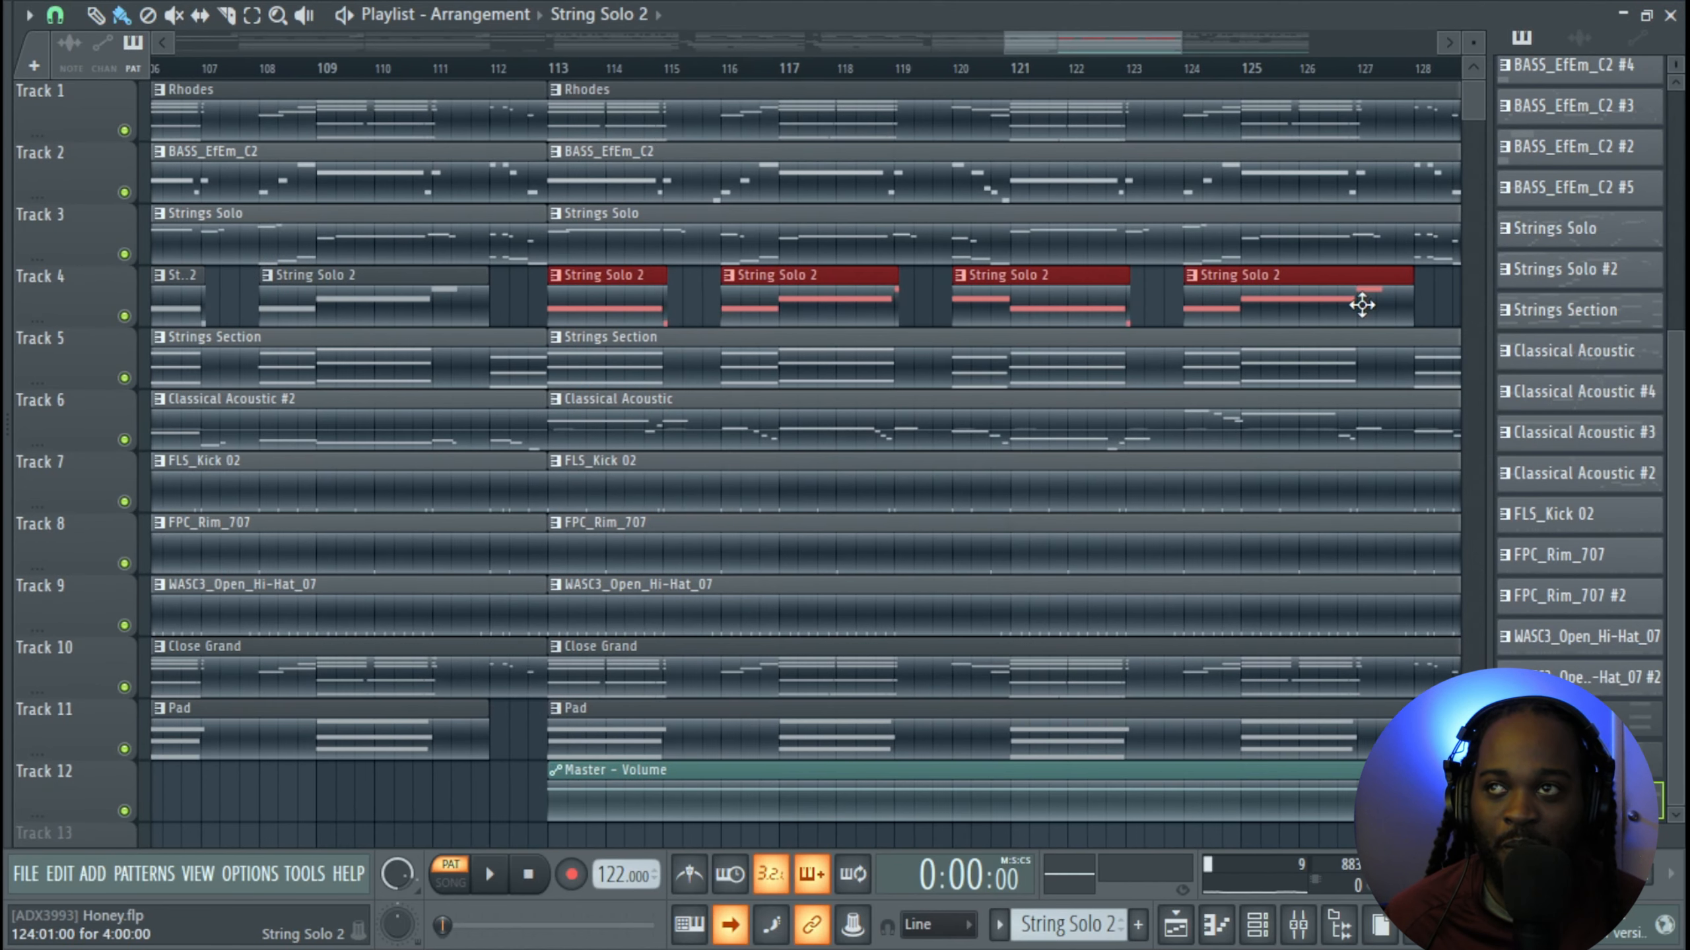
{"action": "left_click_drag", "start_coordinate": [1169, 363], "coordinate": [1031, 489]}
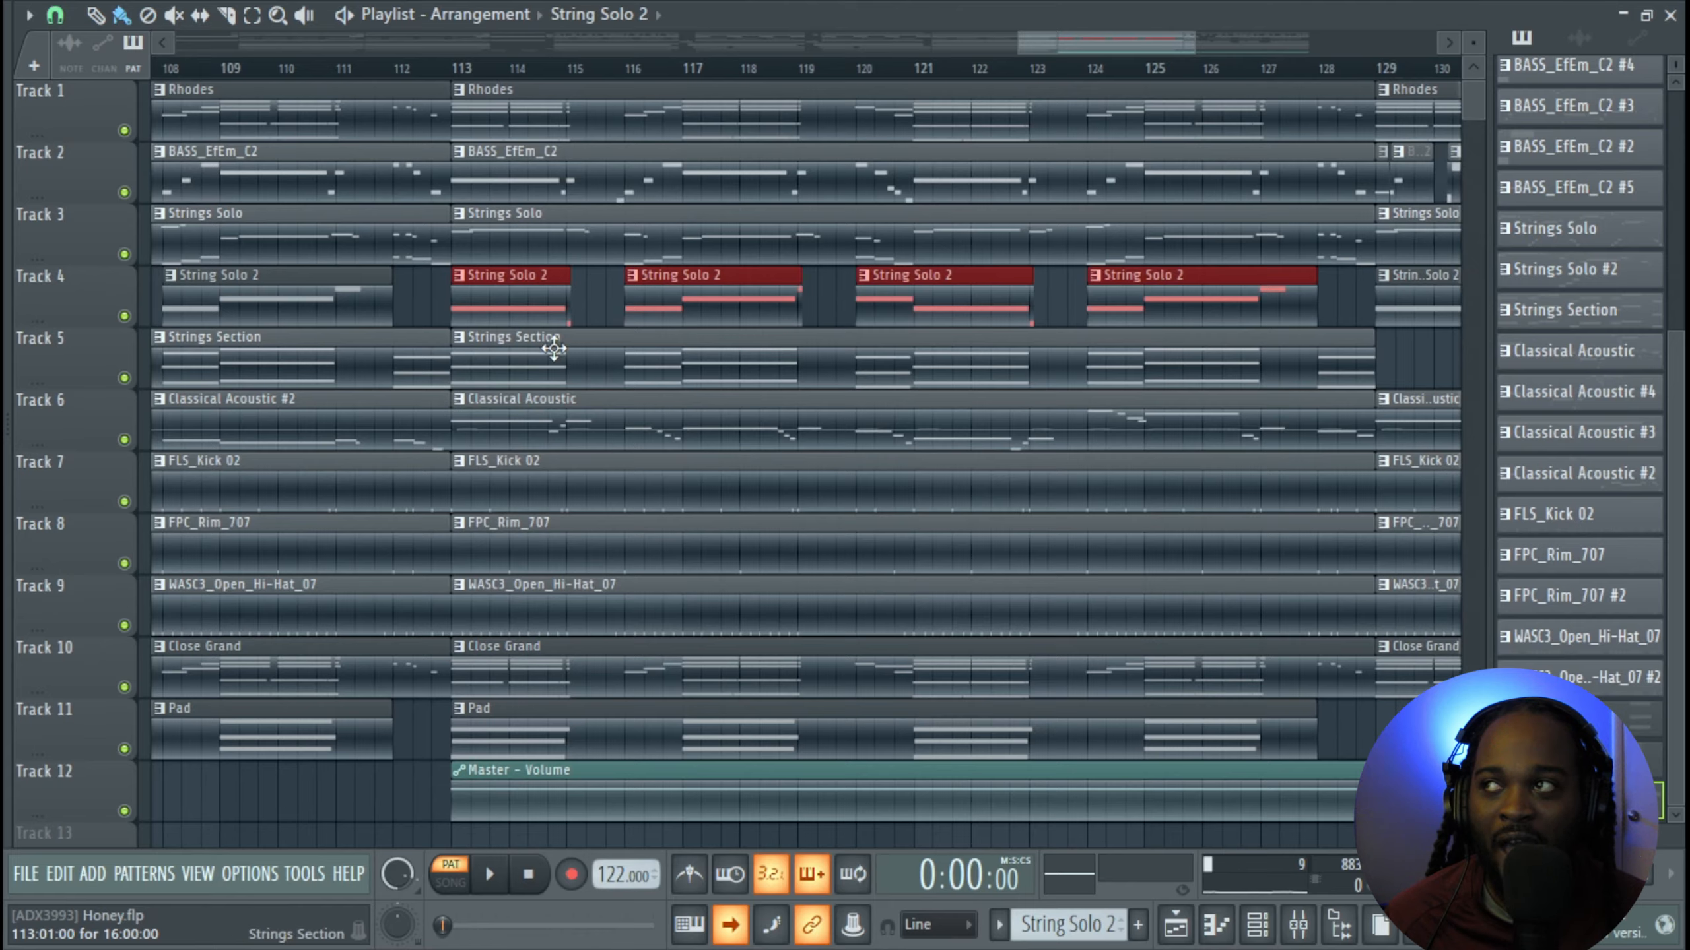
{"action": "scroll", "coordinate": [555, 347], "scroll_direction": "up", "scroll_amount": 6}
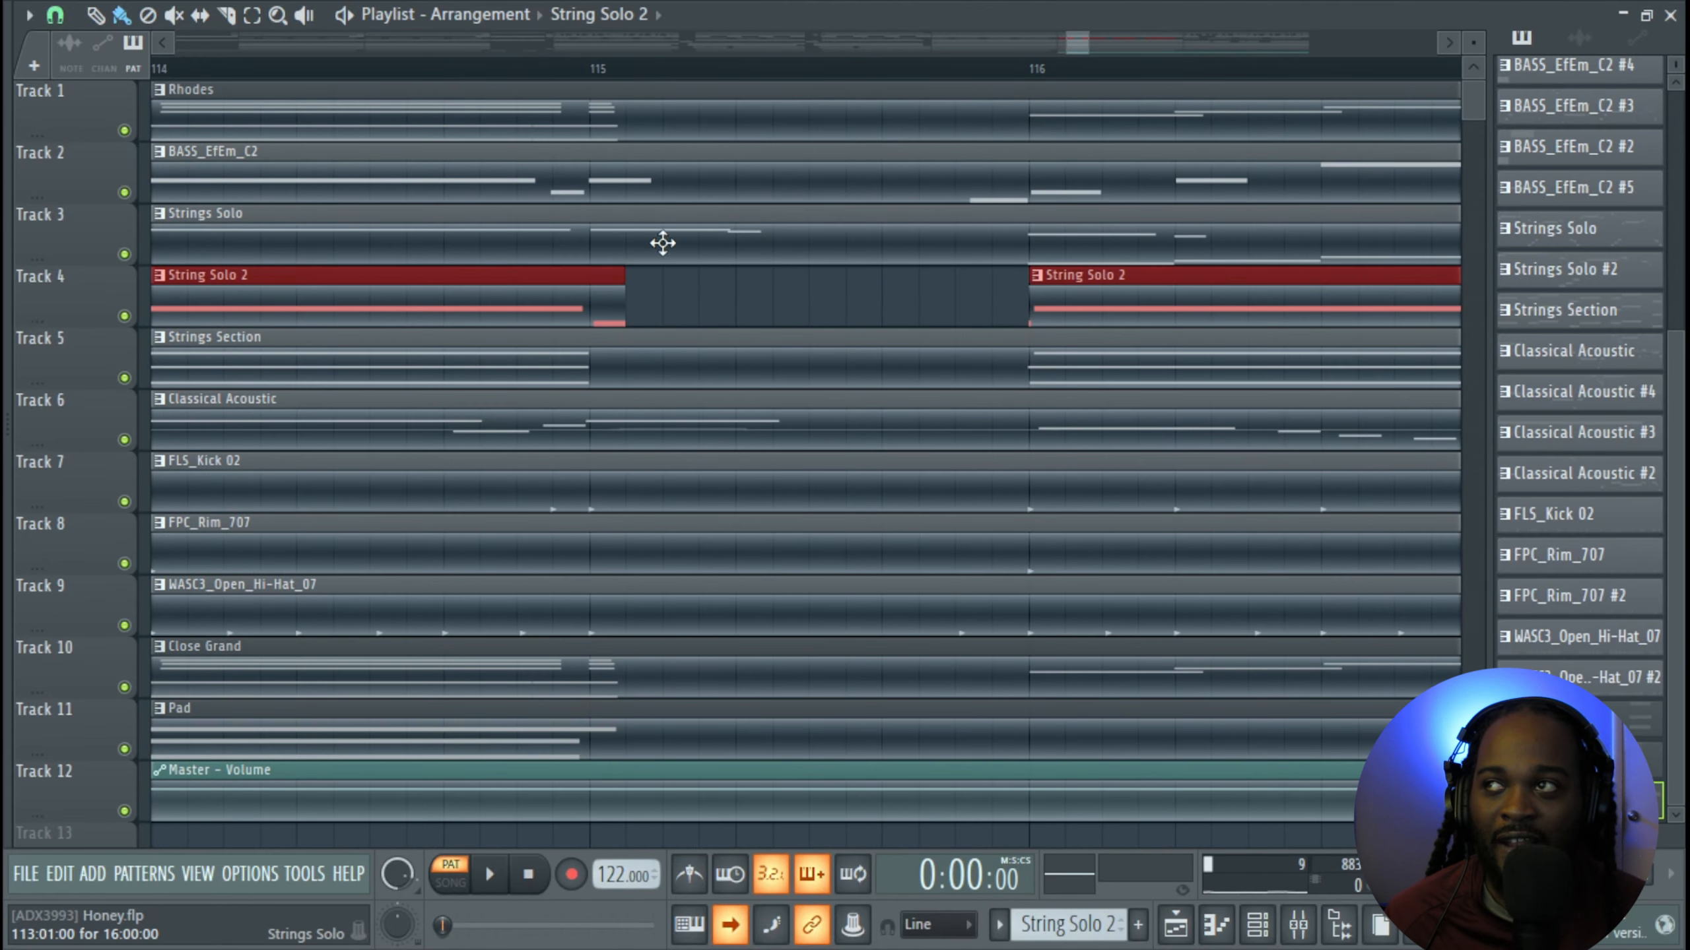
{"action": "scroll", "coordinate": [743, 388], "scroll_direction": "down", "scroll_amount": 3}
{"action": "scroll", "coordinate": [743, 387], "scroll_direction": "right", "scroll_amount": 5}
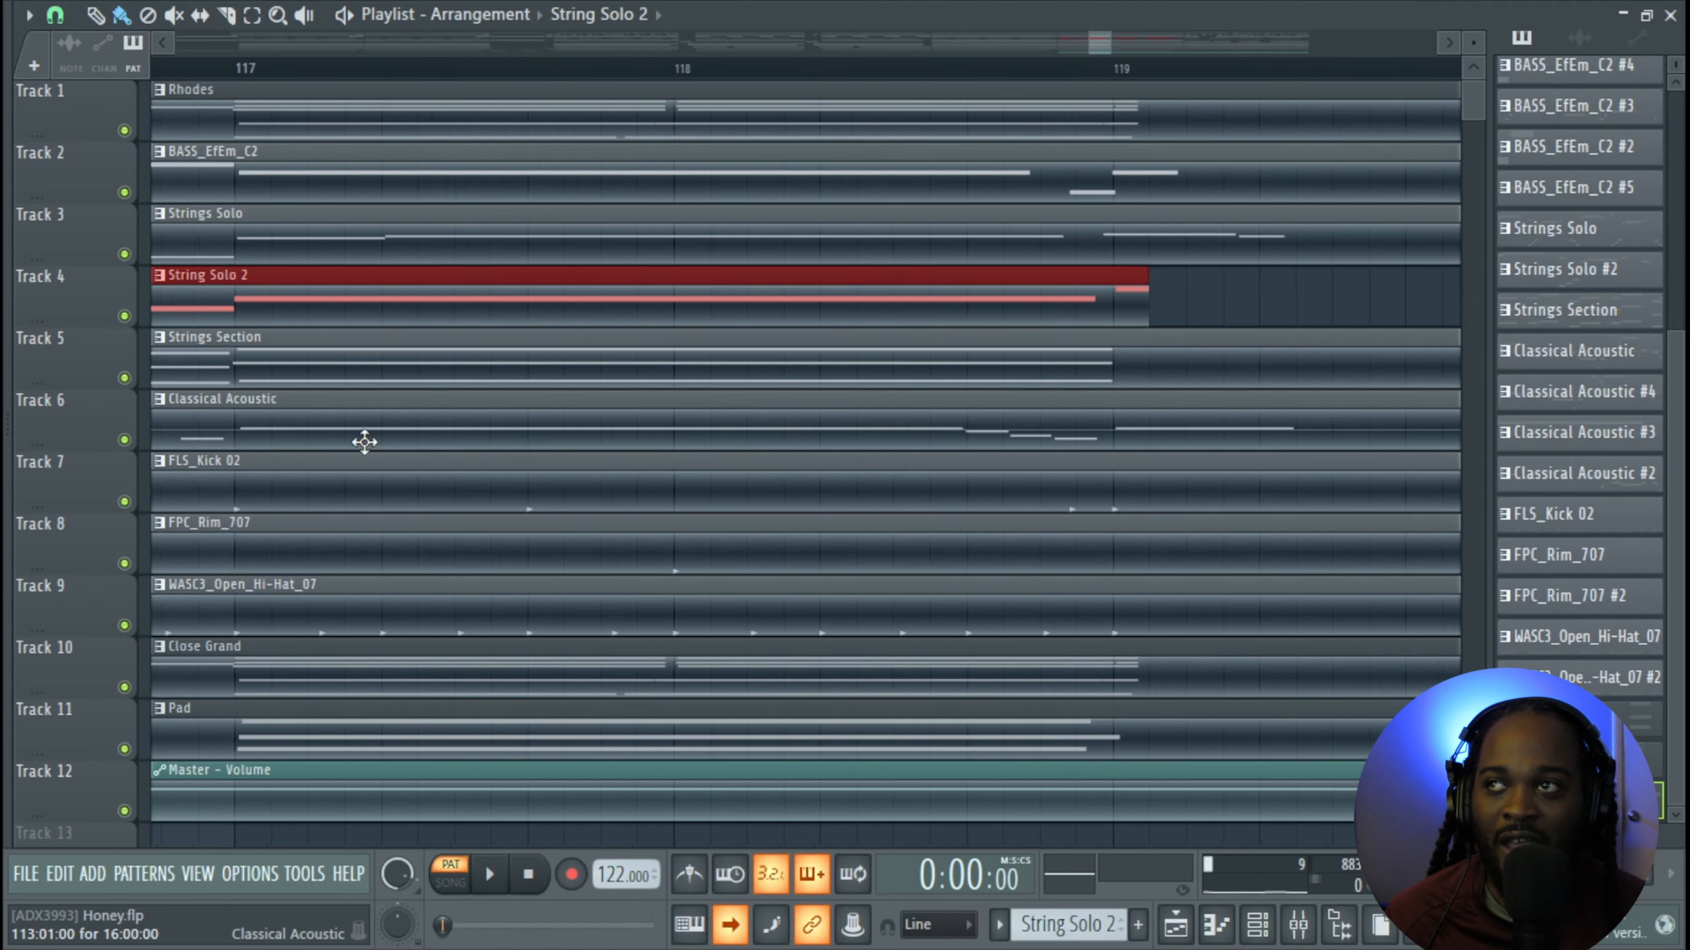
{"action": "scroll", "coordinate": [856, 362], "scroll_direction": "right", "scroll_amount": 1}
{"action": "scroll", "coordinate": [1155, 337], "scroll_direction": "down", "scroll_amount": 2}
{"action": "scroll", "coordinate": [1155, 337], "scroll_direction": "down", "scroll_amount": 6}
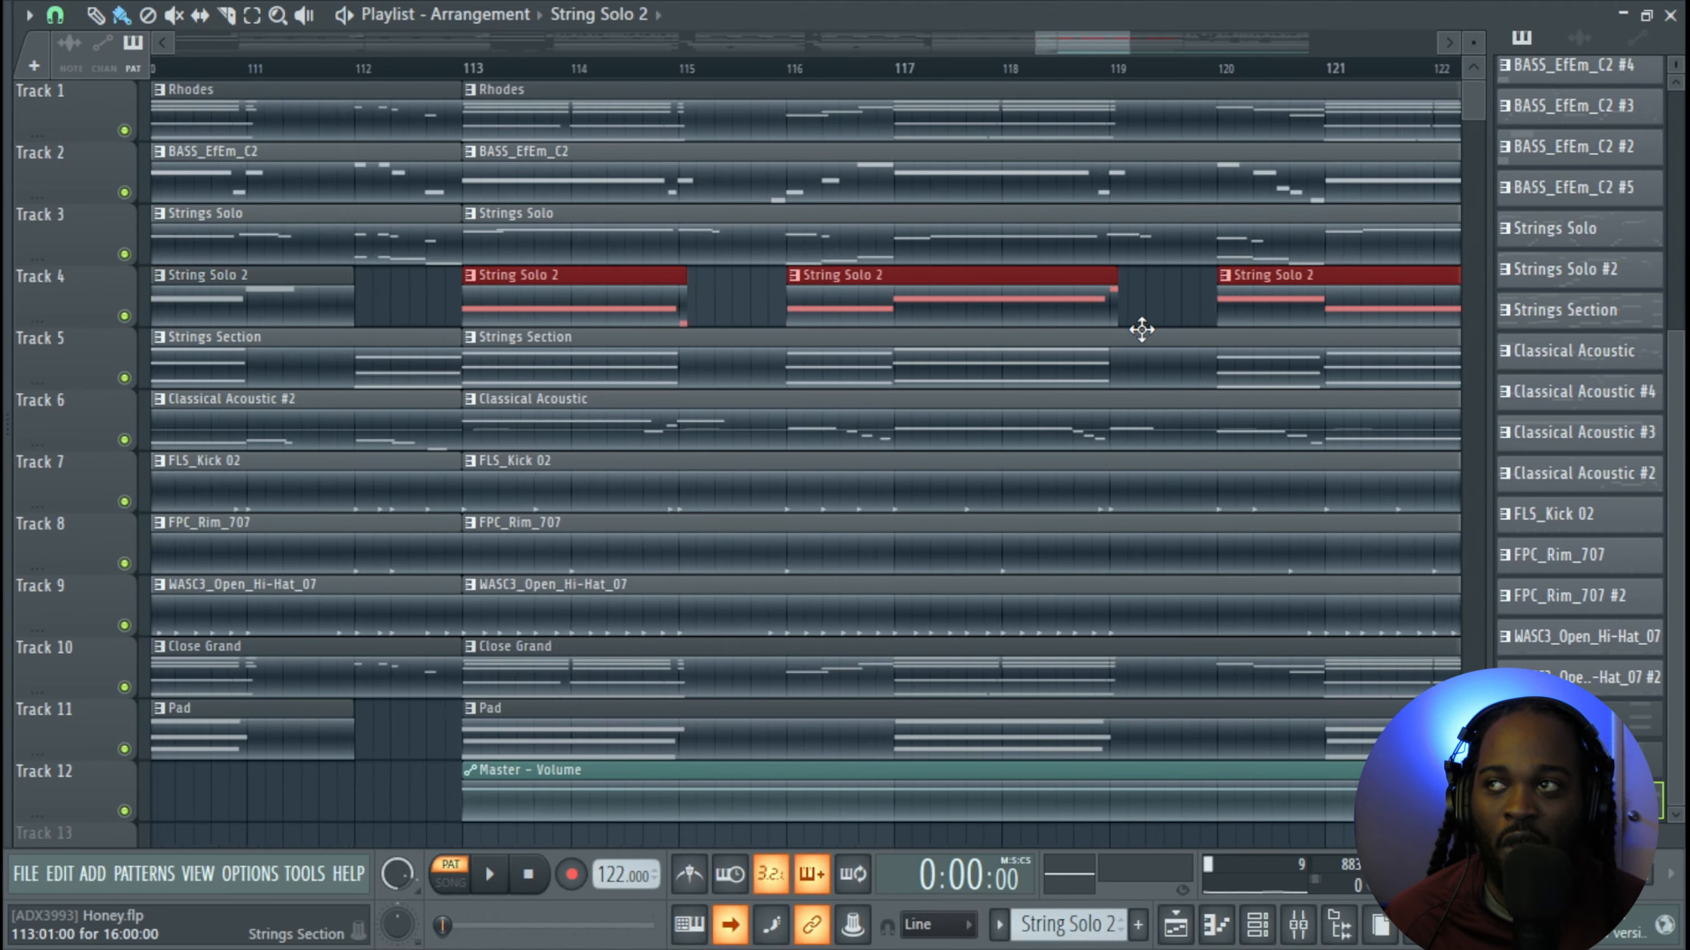
{"action": "scroll", "coordinate": [1093, 339], "scroll_direction": "down", "scroll_amount": 3}
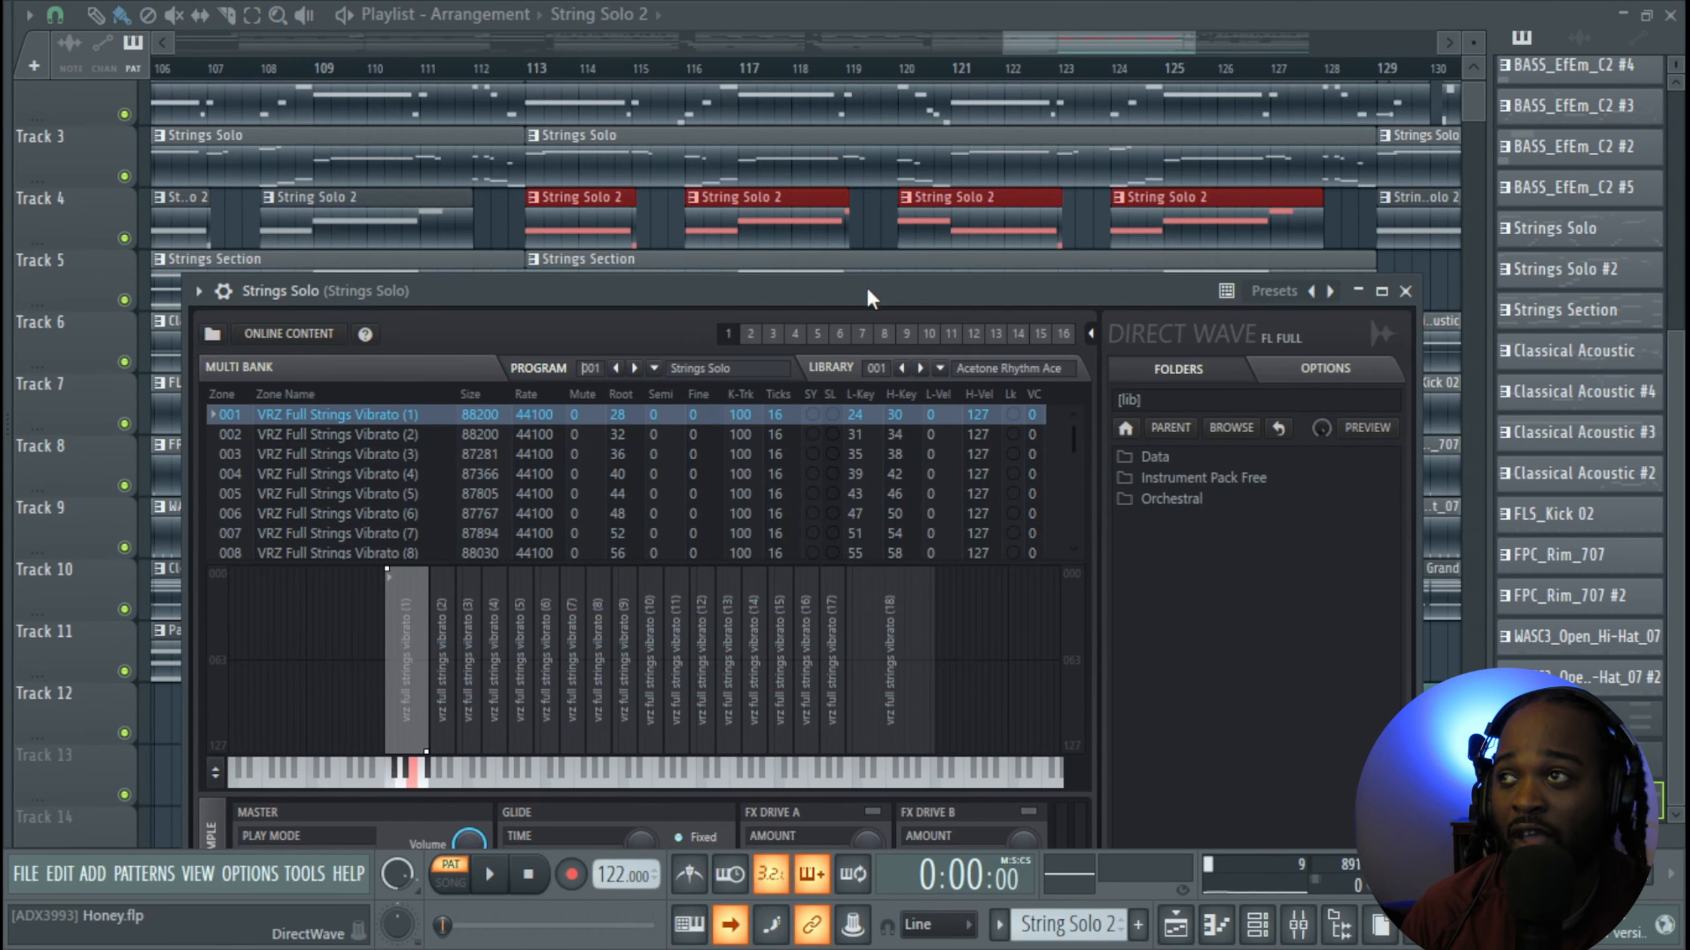
Show the Orchestral folder of the Instruments pack in the browser and close the Strings Solo DirectWave window
{"action": "left_click_drag", "start_coordinate": [866, 288], "coordinate": [866, 137]}
{"action": "key", "text": "alt+F8"}
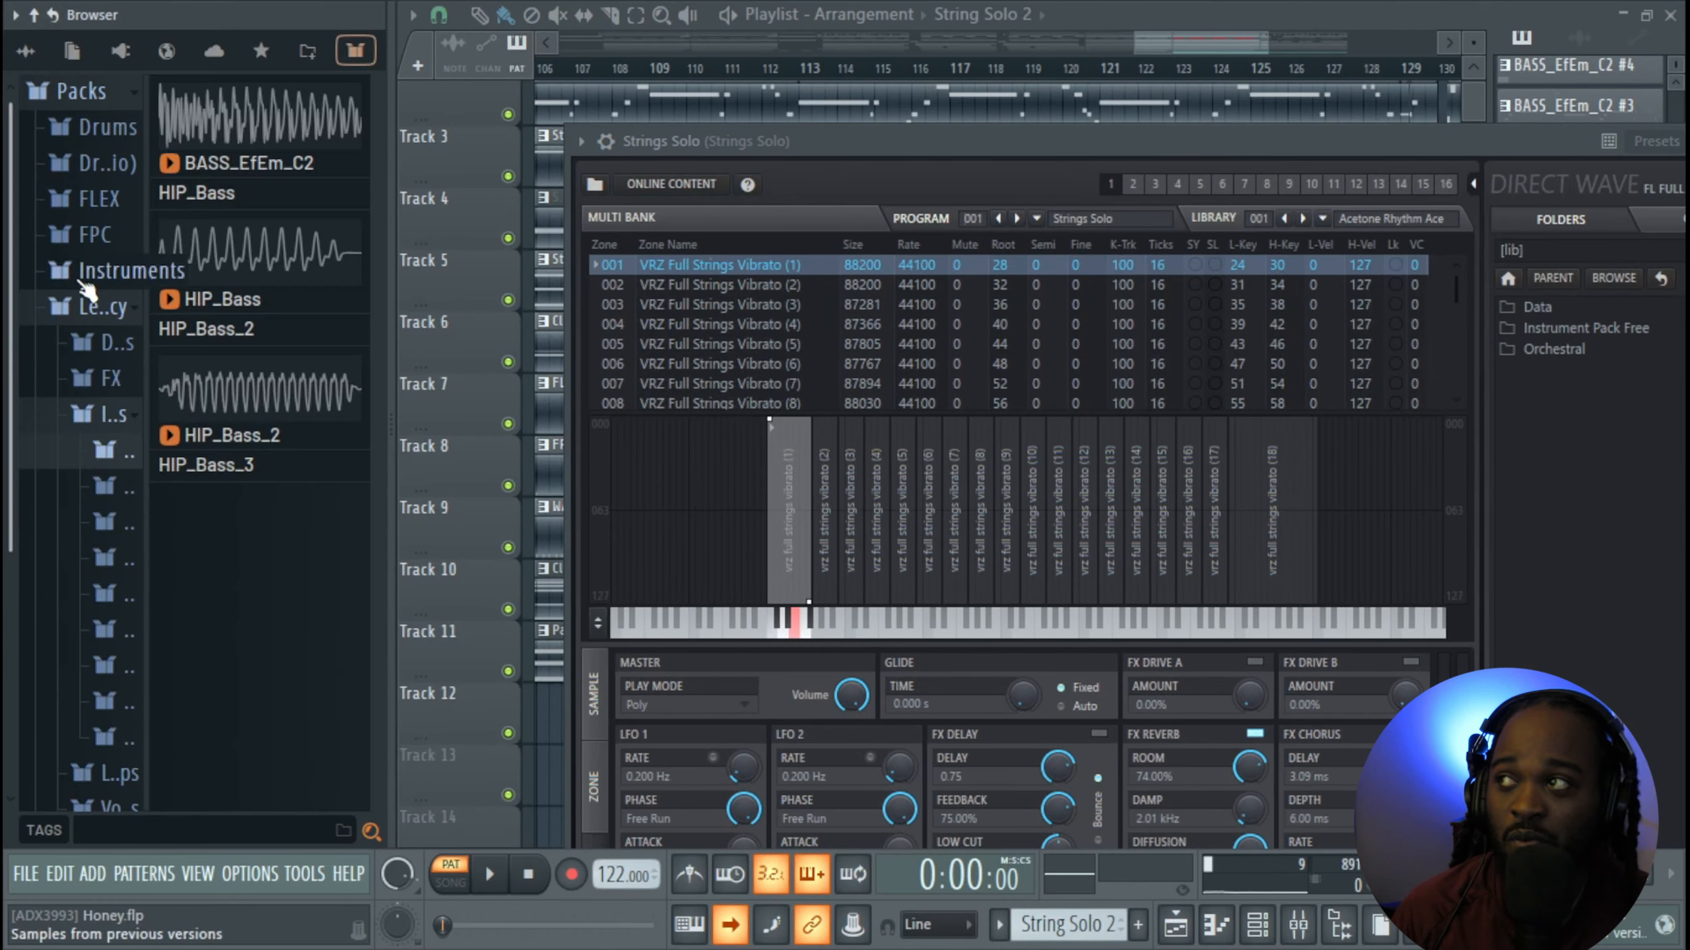
{"action": "left_click", "coordinate": [93, 274]}
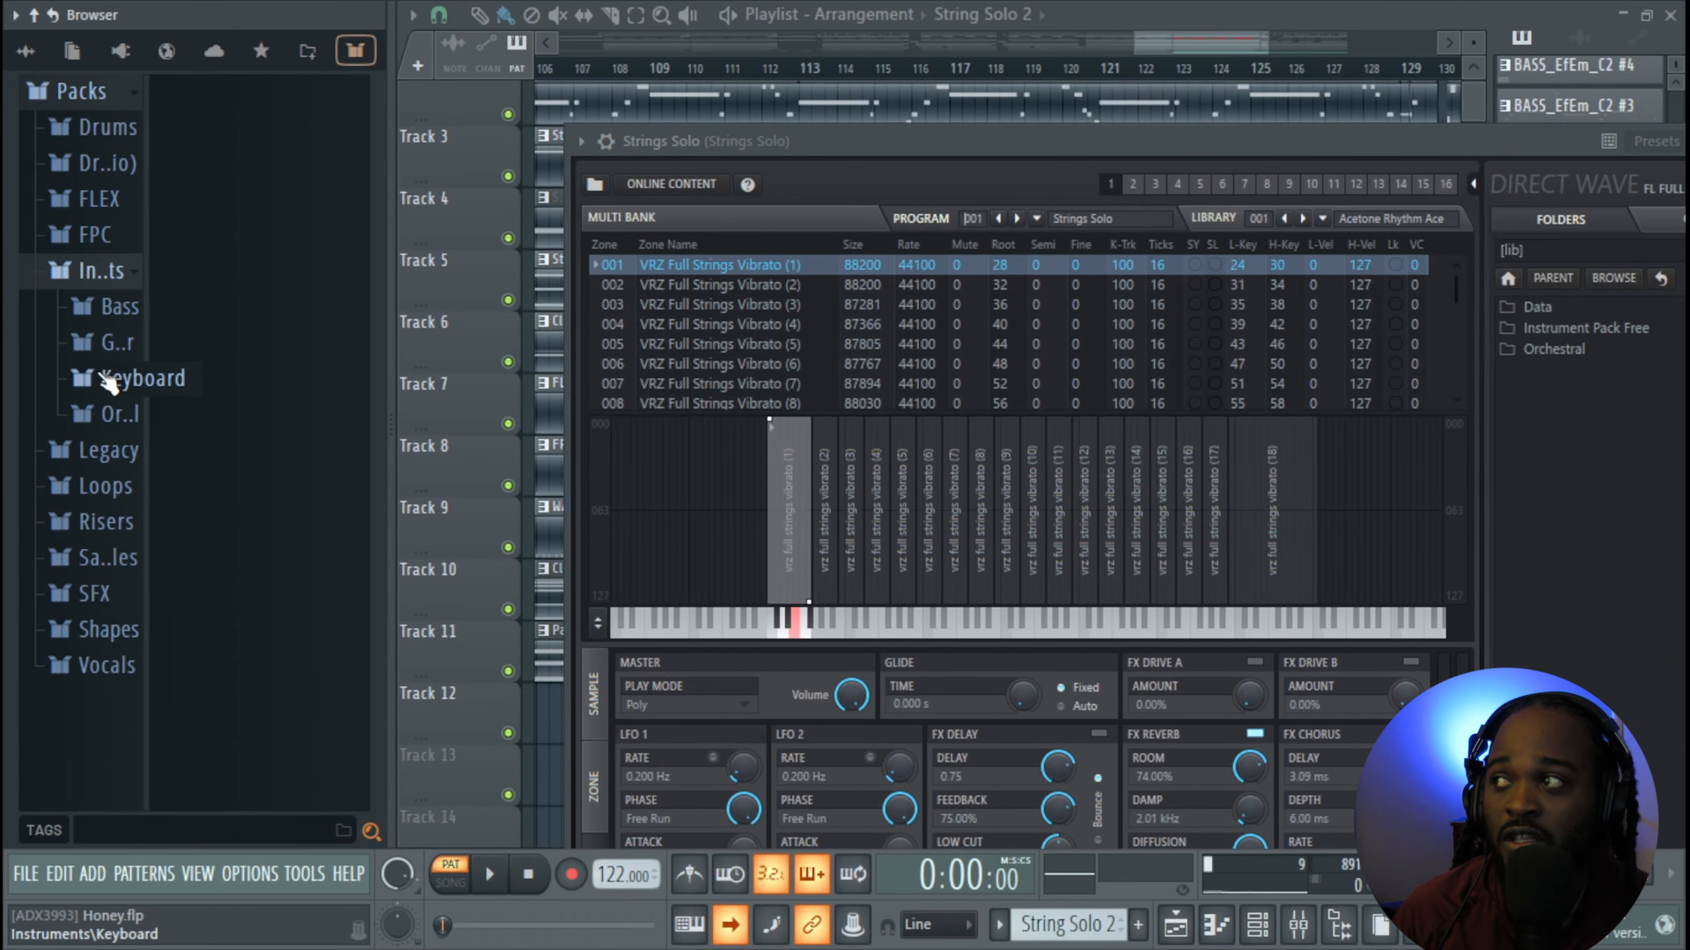
{"action": "left_click", "coordinate": [114, 417]}
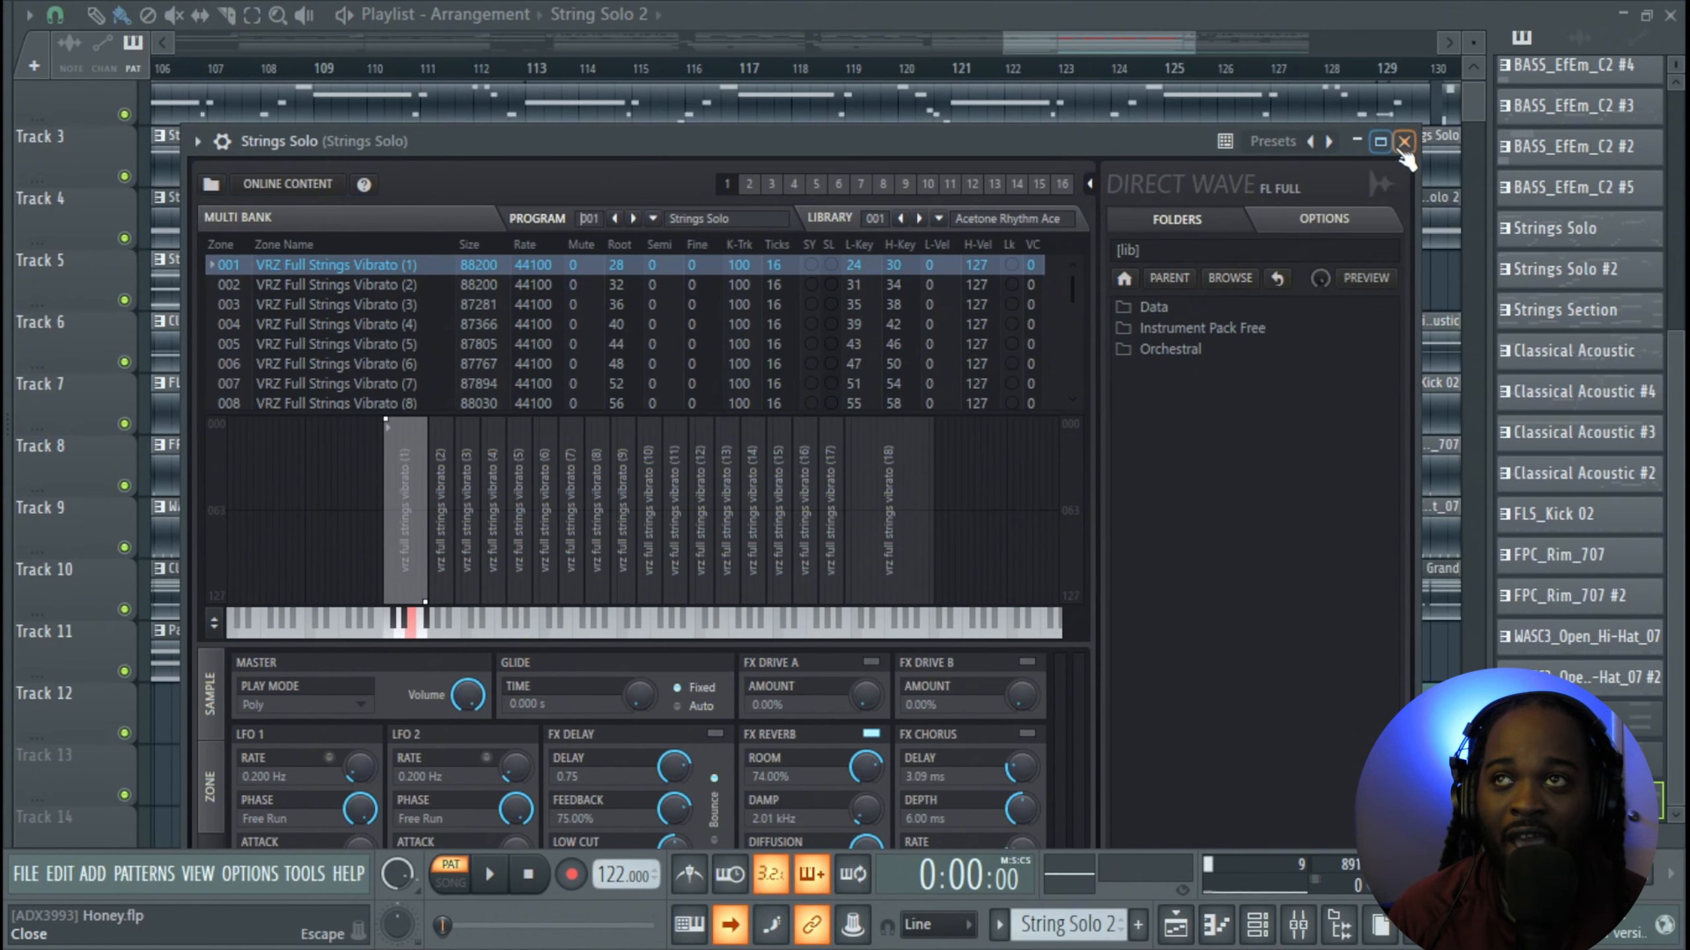
{"action": "left_click", "coordinate": [1404, 142]}
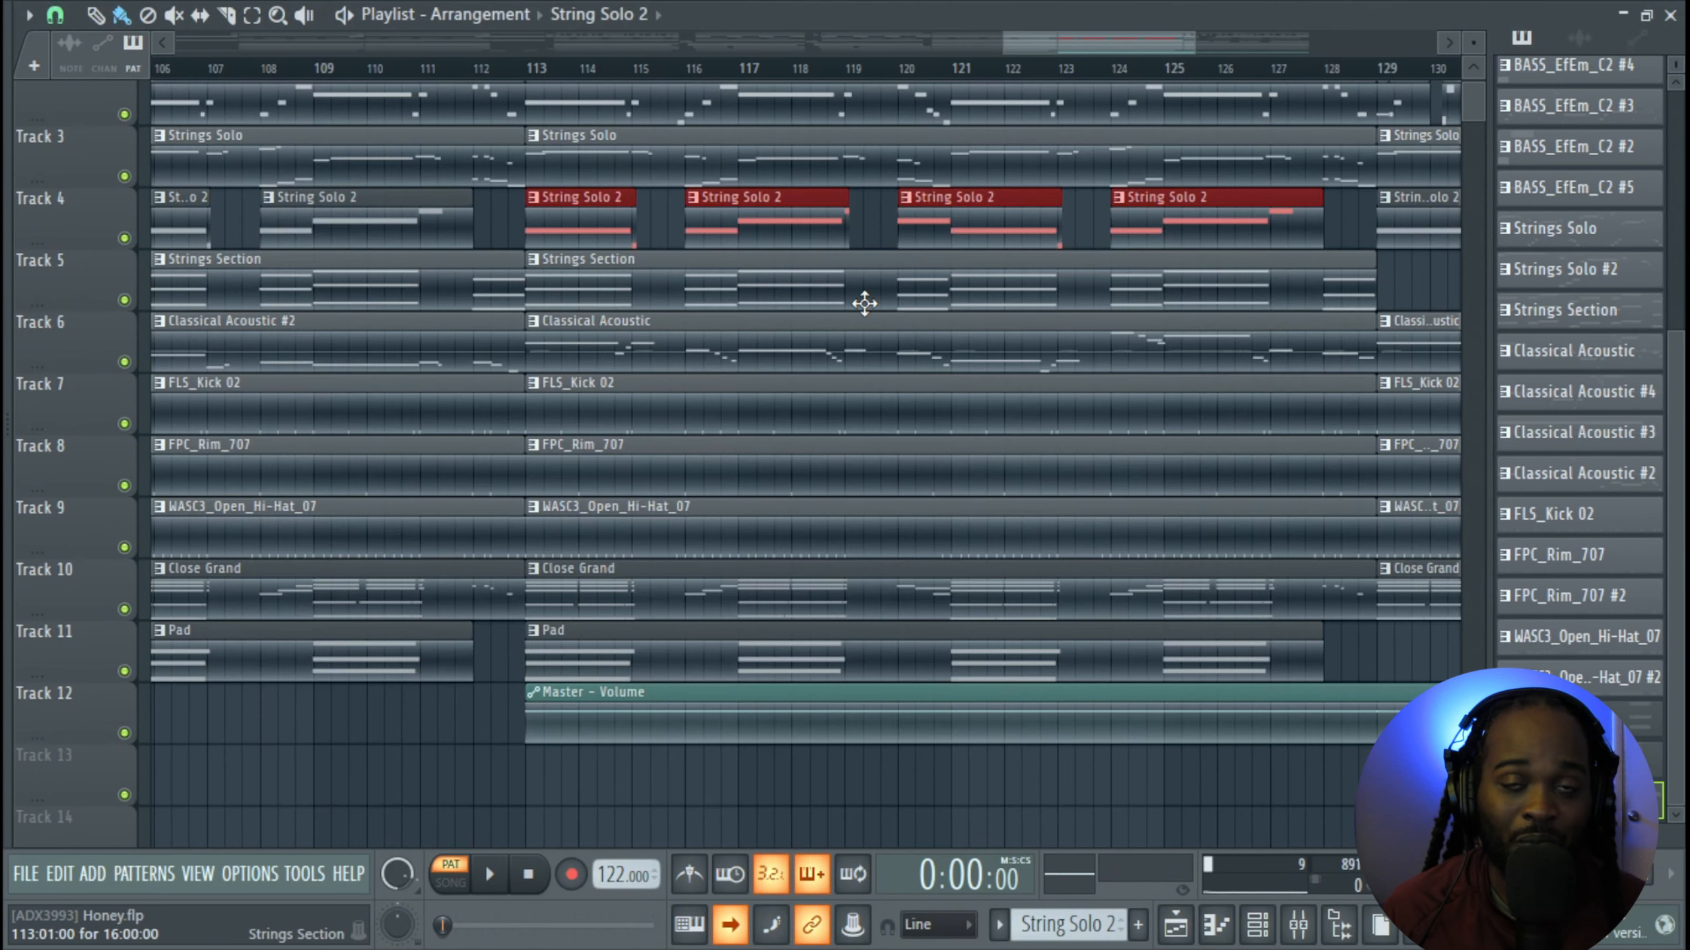
Open the Strings Section pattern from Track 5 in the piano roll and bring all its chords into view
{"action": "left_click", "coordinate": [648, 293]}
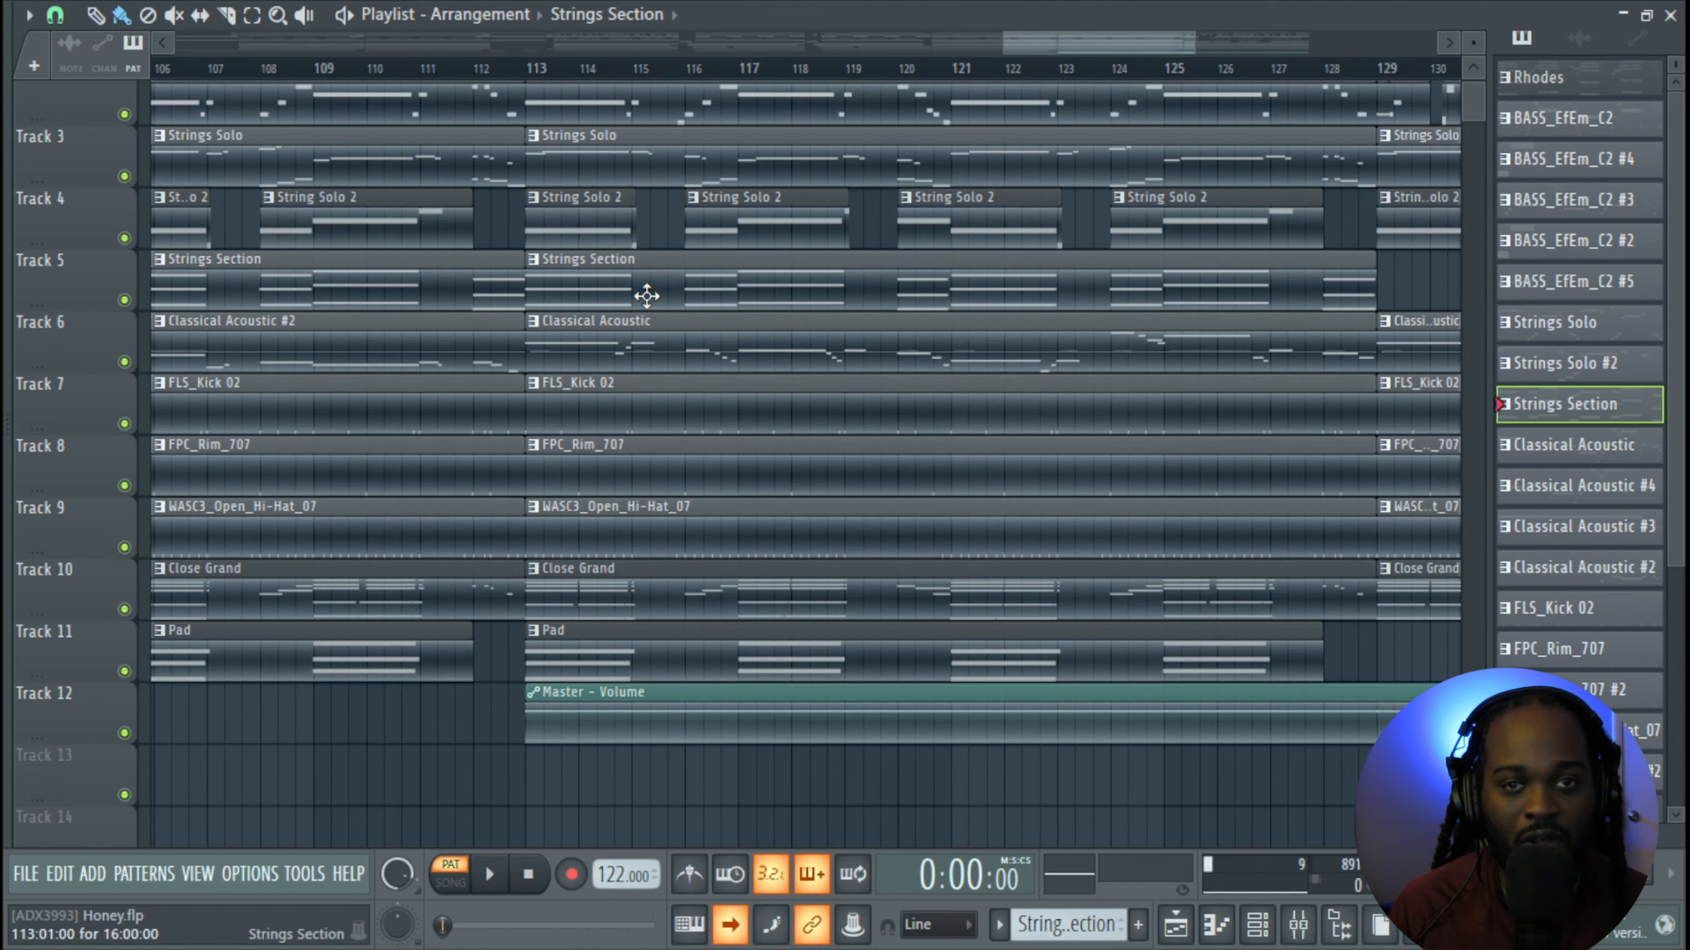
{"action": "double_click", "coordinate": [646, 295]}
{"action": "scroll", "coordinate": [649, 302], "scroll_direction": "up", "scroll_amount": 3}
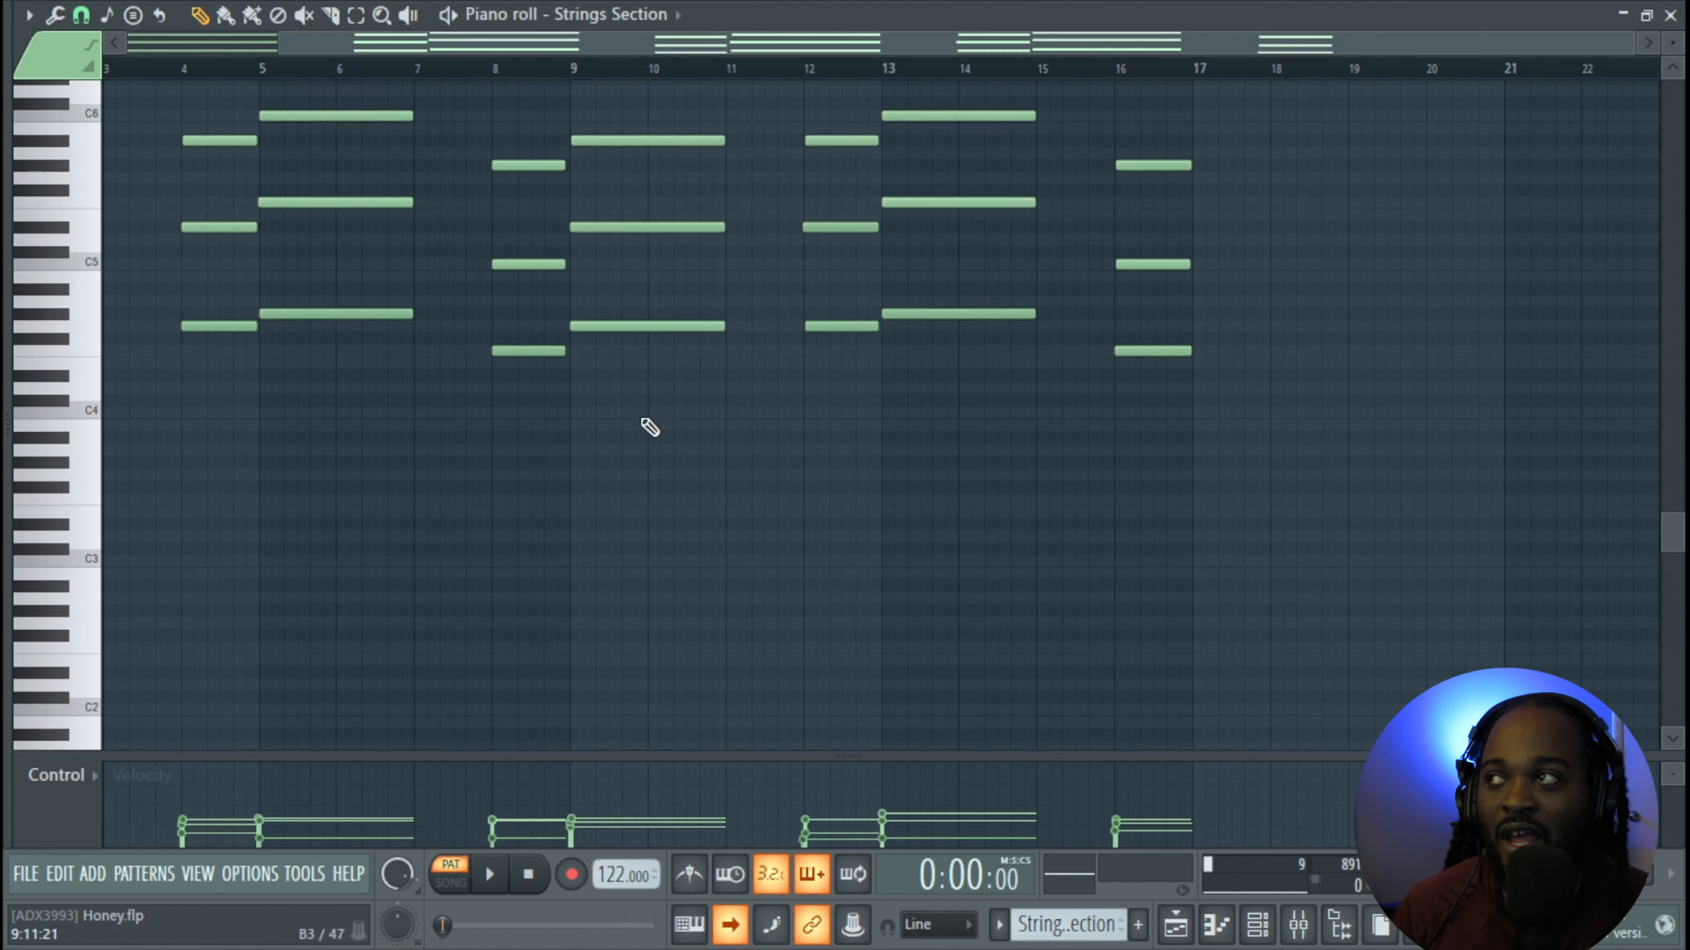
{"action": "left_click_drag", "start_coordinate": [425, 237], "coordinate": [1271, 229]}
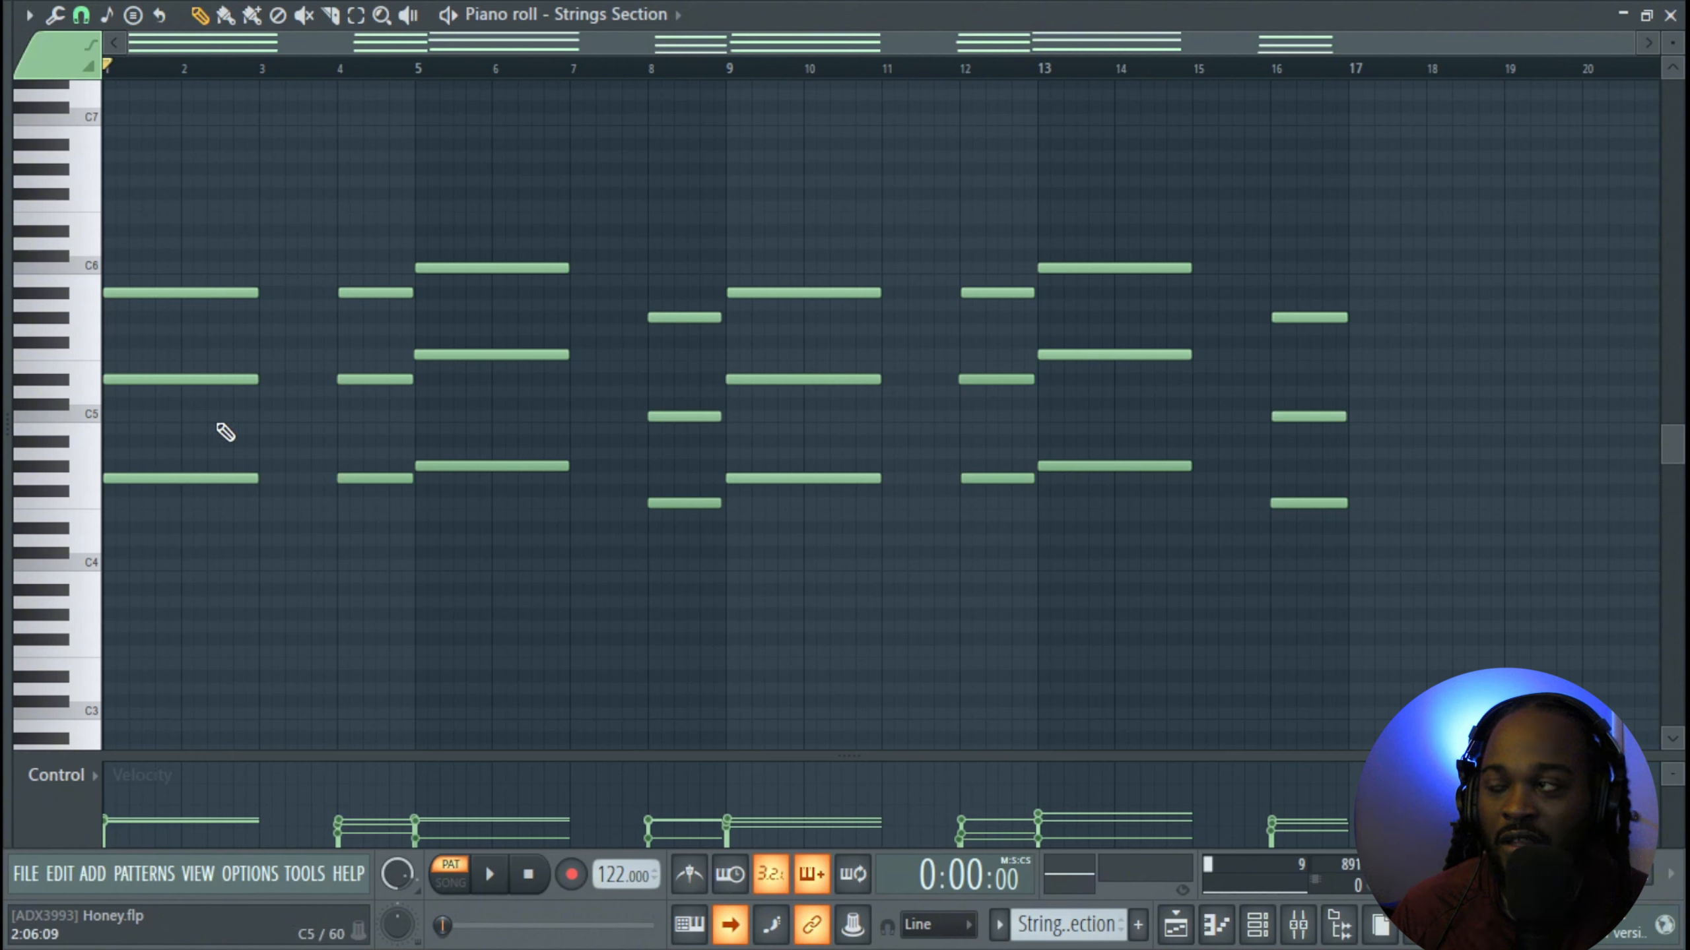
Highlight individual chord notes of the Strings Section in bars 1 and 5, one at a time
{"action": "left_click_drag", "start_coordinate": [212, 420], "coordinate": [151, 265]}
{"action": "left_click_drag", "start_coordinate": [136, 554], "coordinate": [167, 383]}
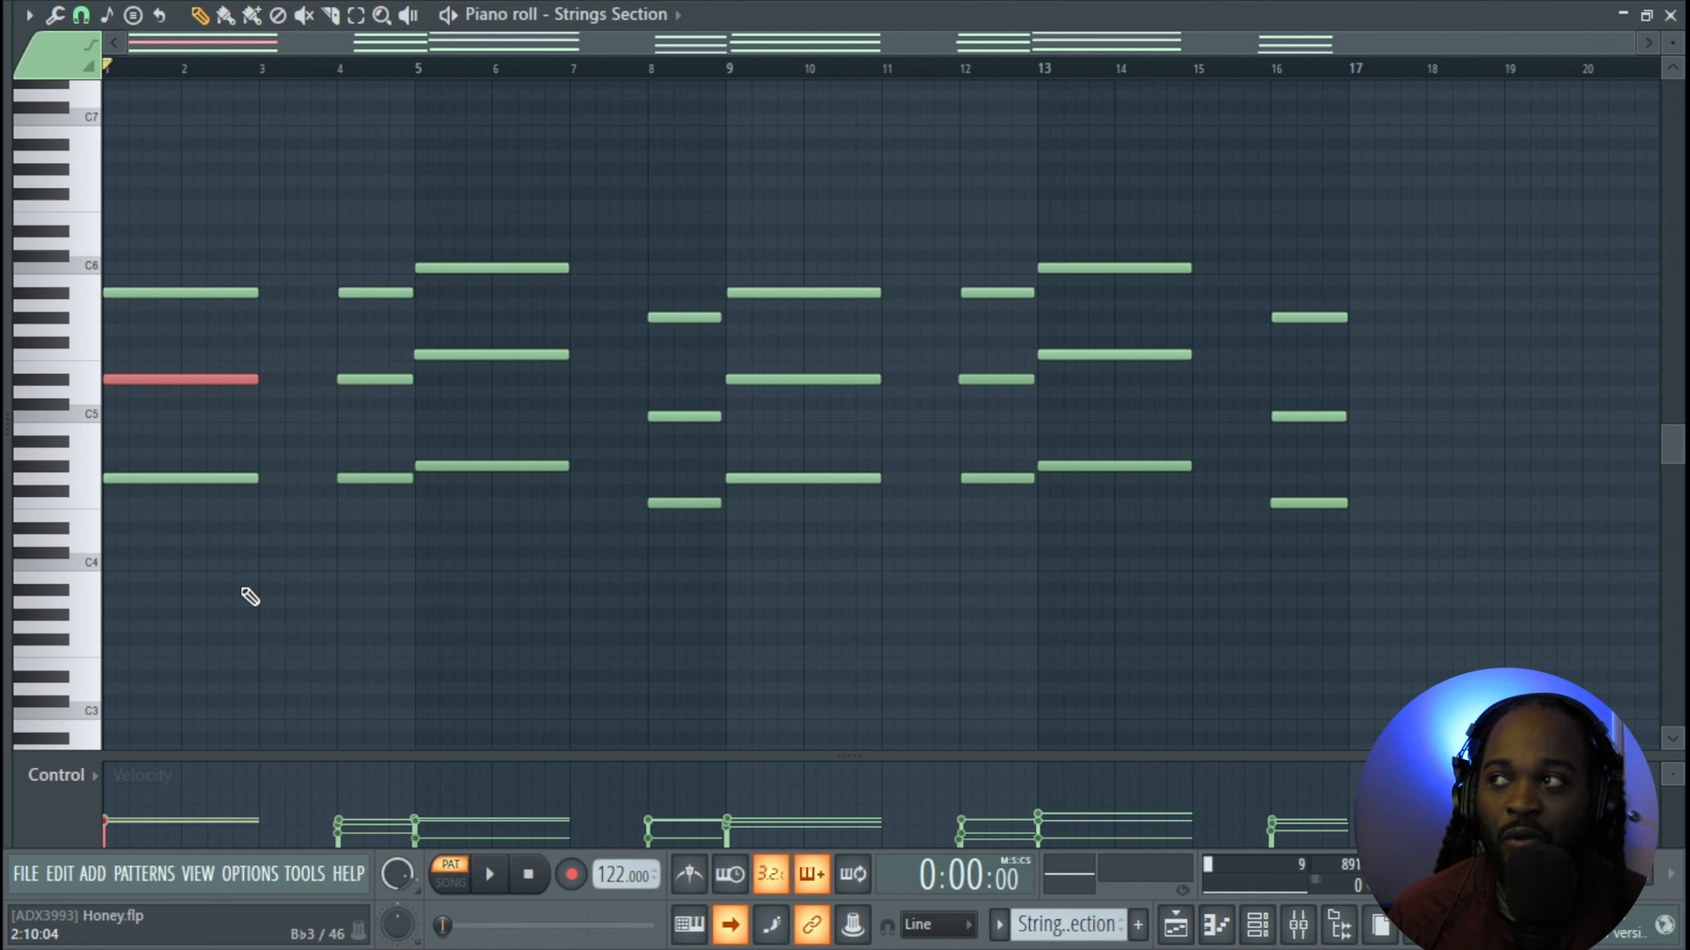
{"action": "left_click", "coordinate": [328, 569], "text": "ctrl"}
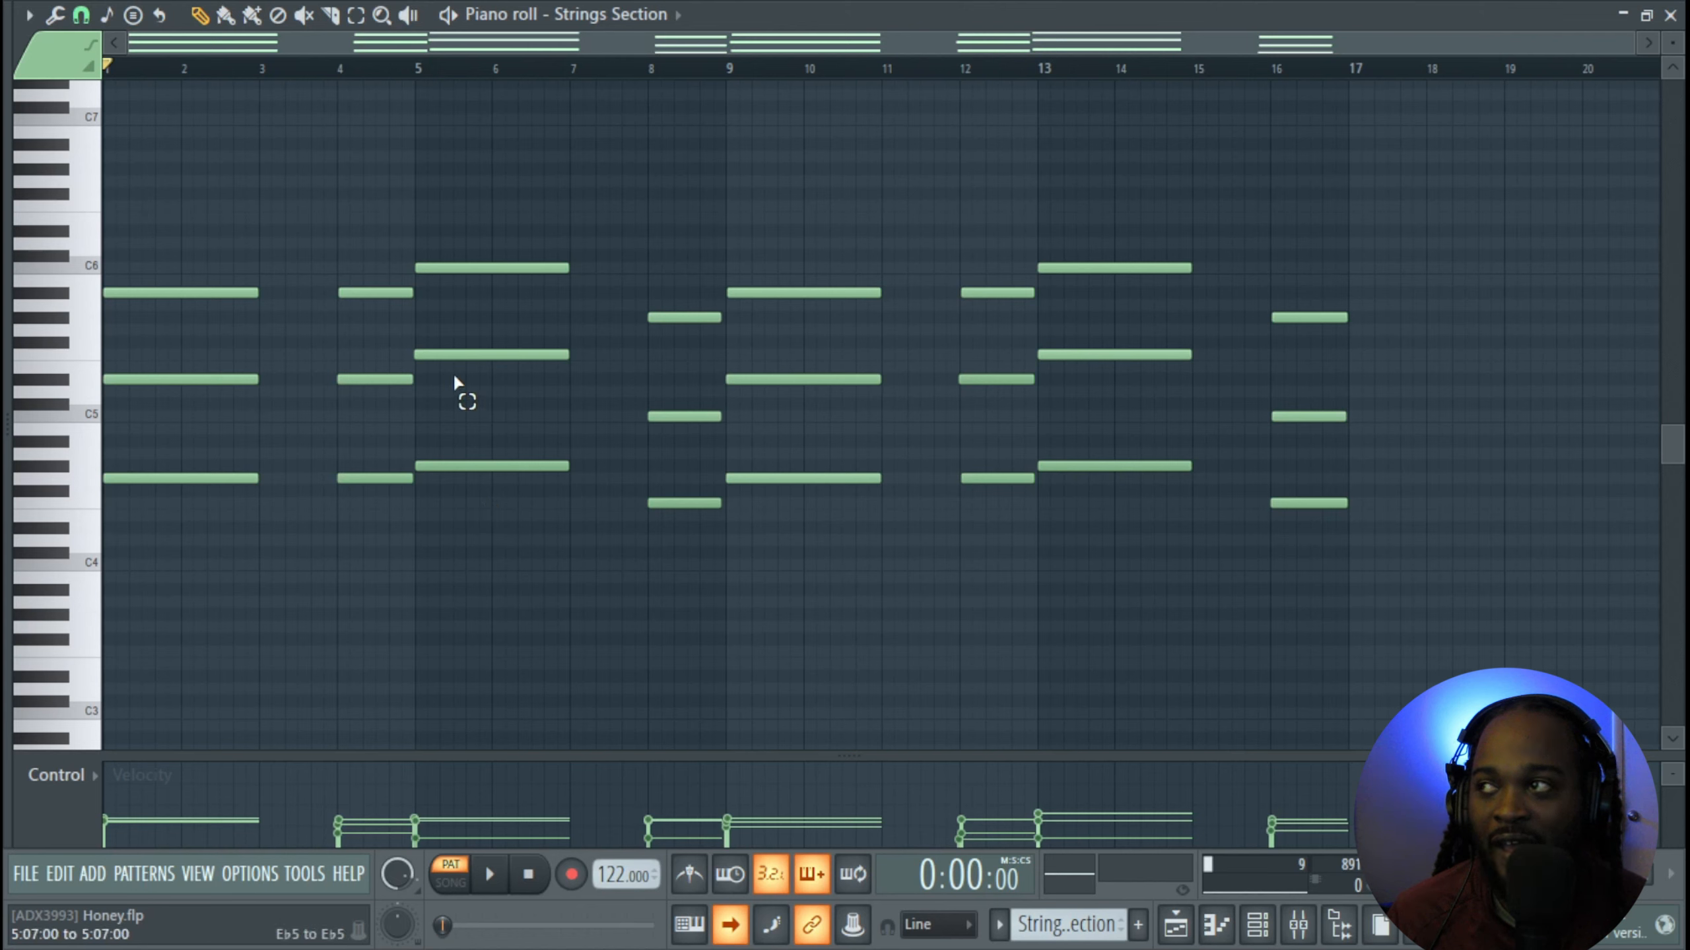
{"action": "left_click_drag", "start_coordinate": [480, 433], "coordinate": [466, 264]}
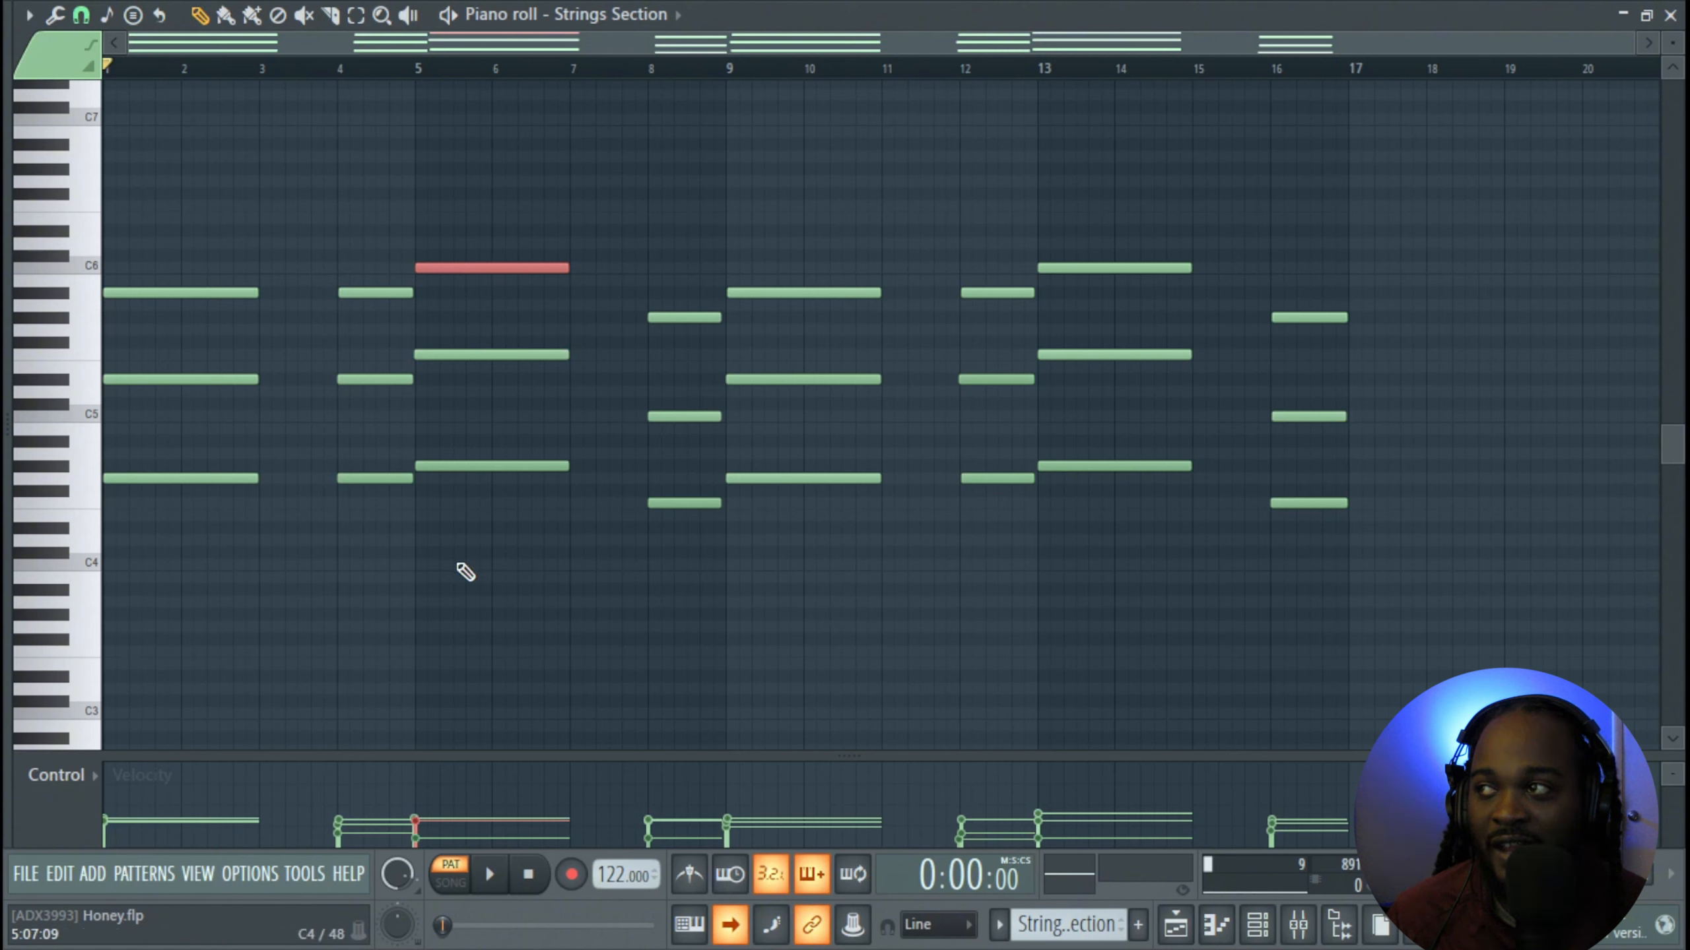
{"action": "left_click_drag", "start_coordinate": [460, 569], "coordinate": [460, 458]}
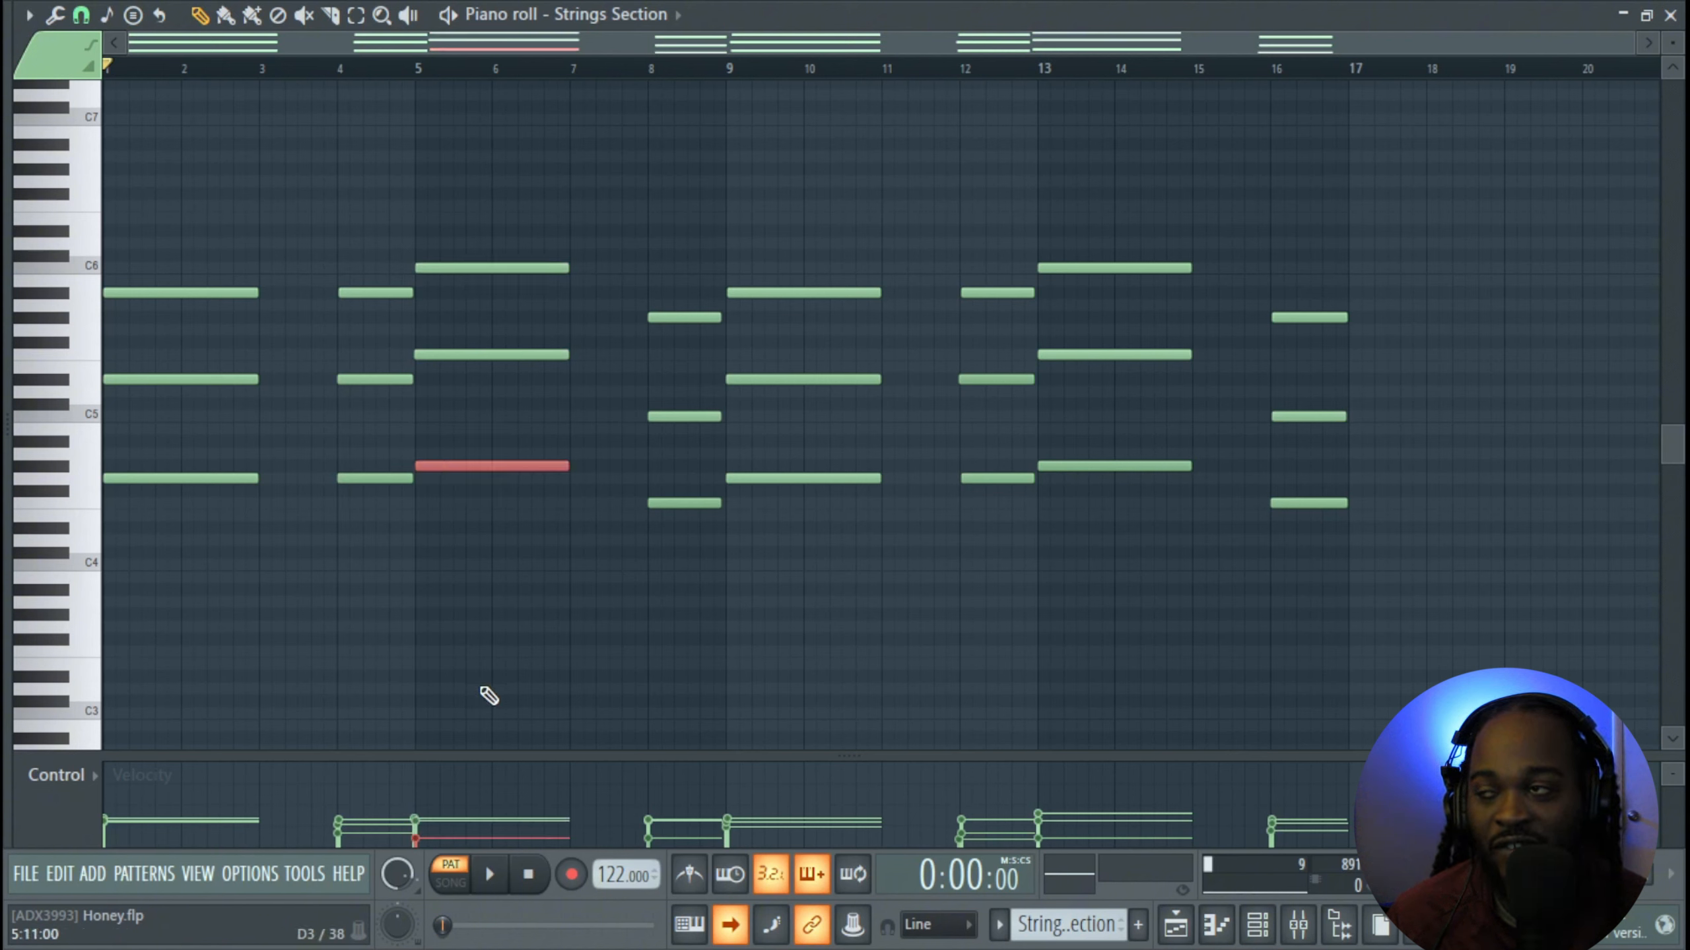
{"action": "left_click_drag", "start_coordinate": [489, 695], "coordinate": [490, 664]}
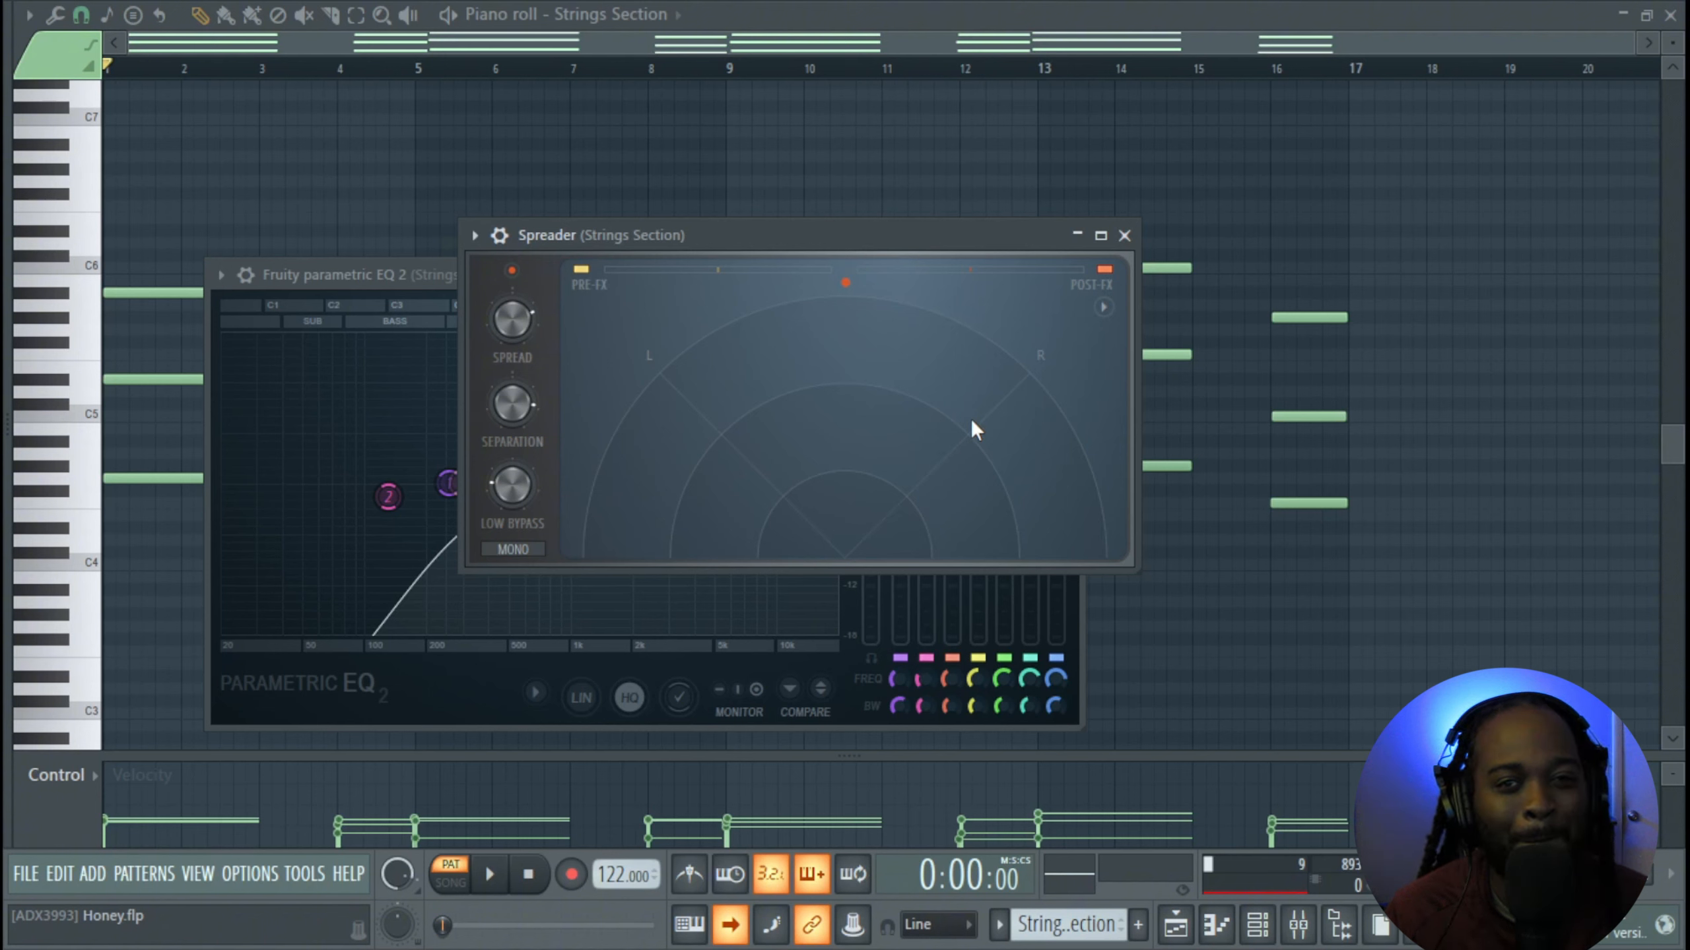
Finish viewing the Strings Section Spreader and Fruity parametric EQ 2 effects and play the pattern back
{"action": "left_click", "coordinate": [1550, 699]}
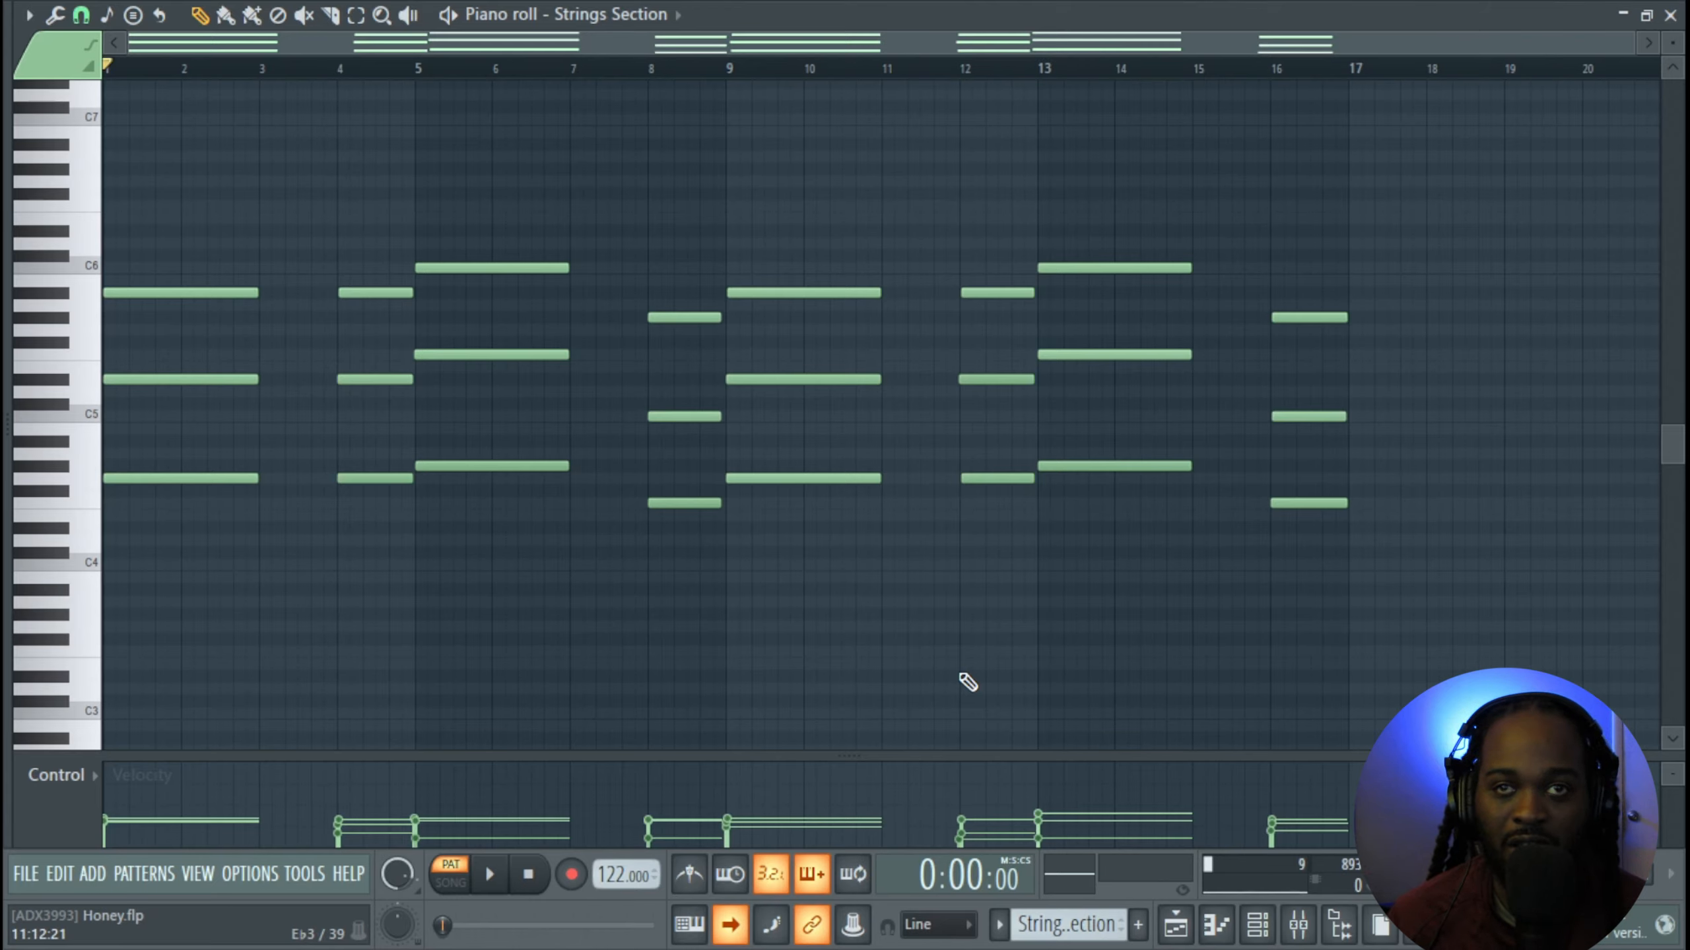
{"action": "key", "text": "space"}
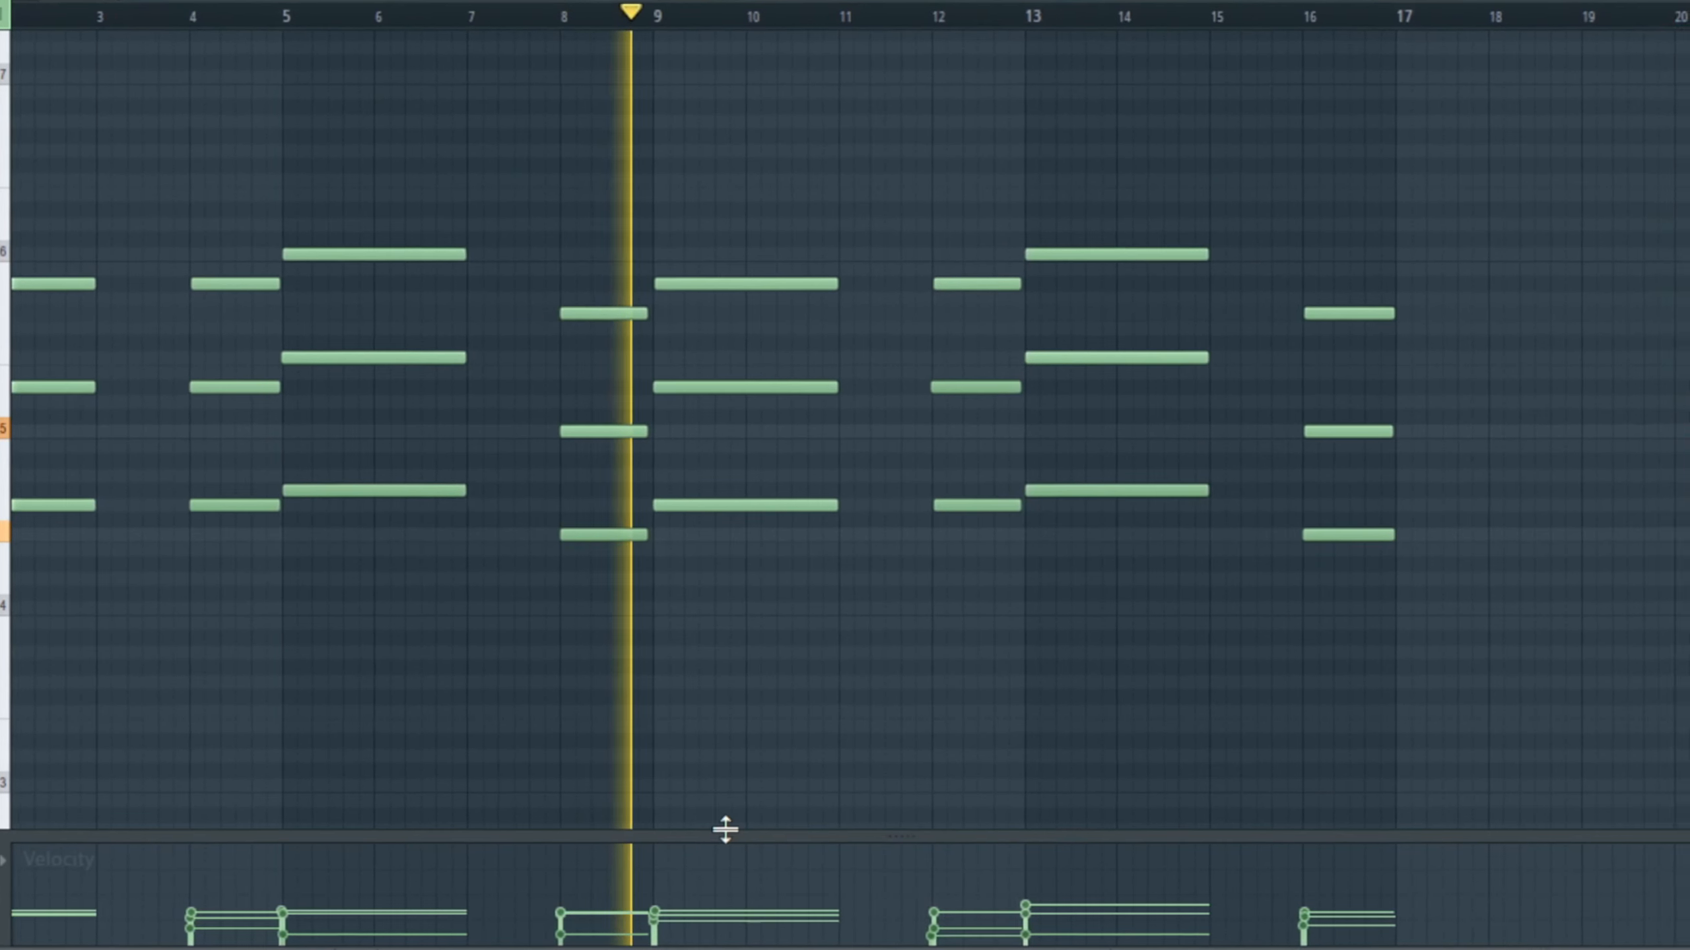
{"action": "key", "text": "space"}
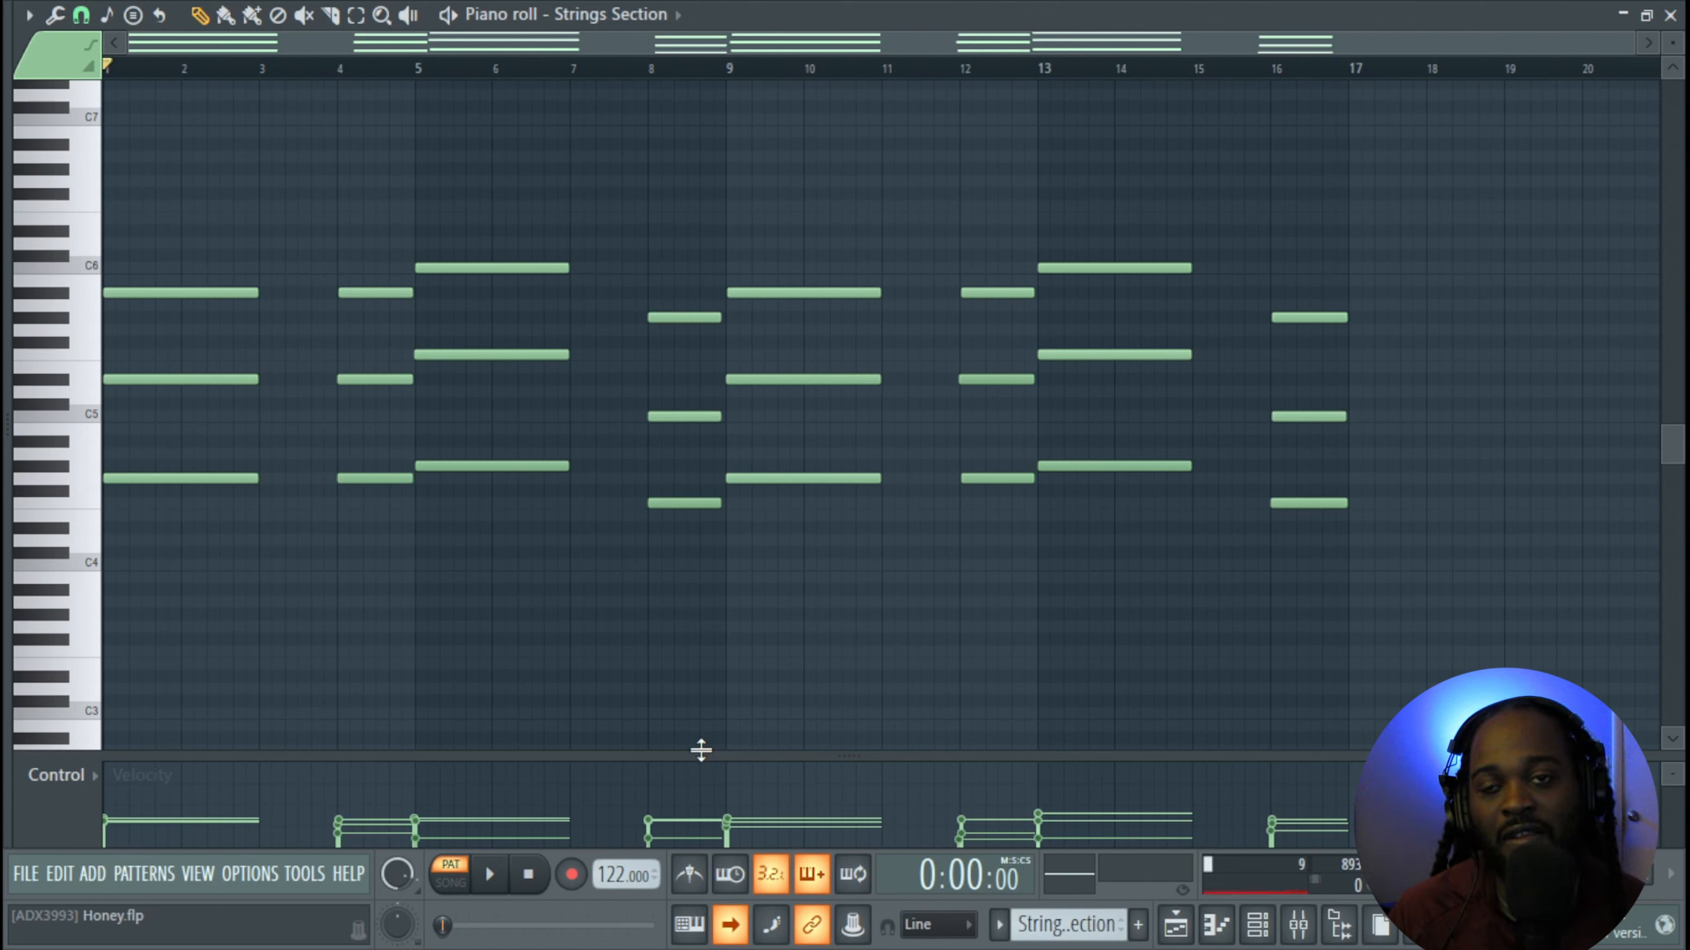
Open the Pad part's Rated Air instrument from the playlist, view its GMS preset list and close the instrument window
{"action": "key", "text": "F5"}
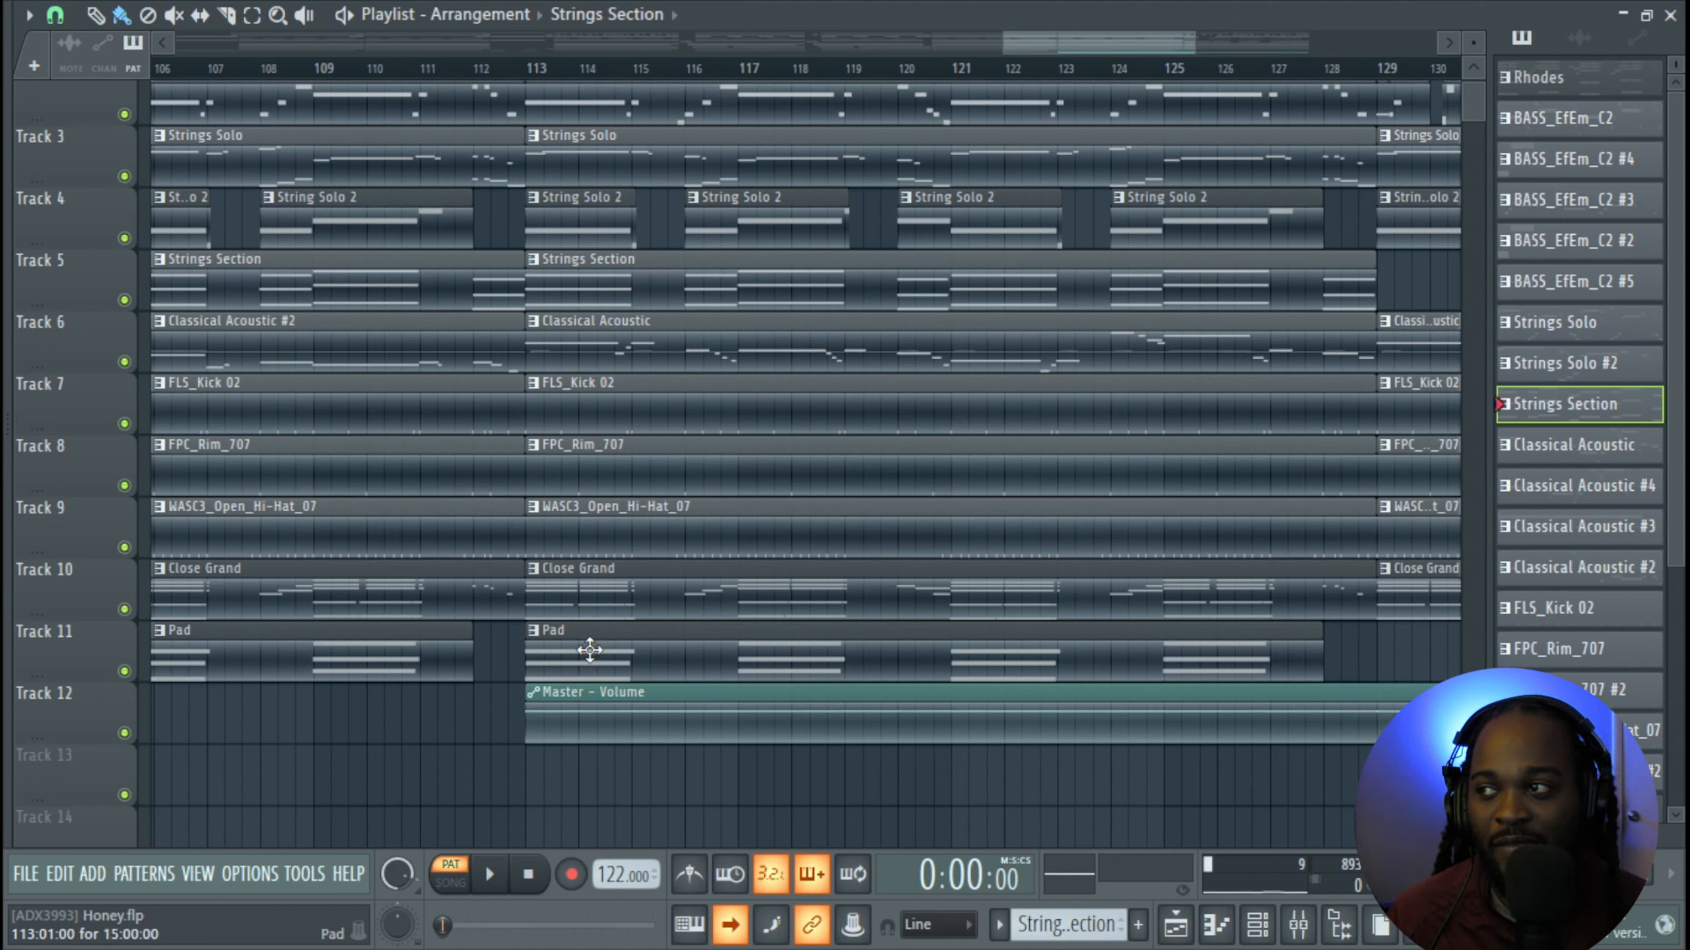
{"action": "left_click", "coordinate": [589, 651]}
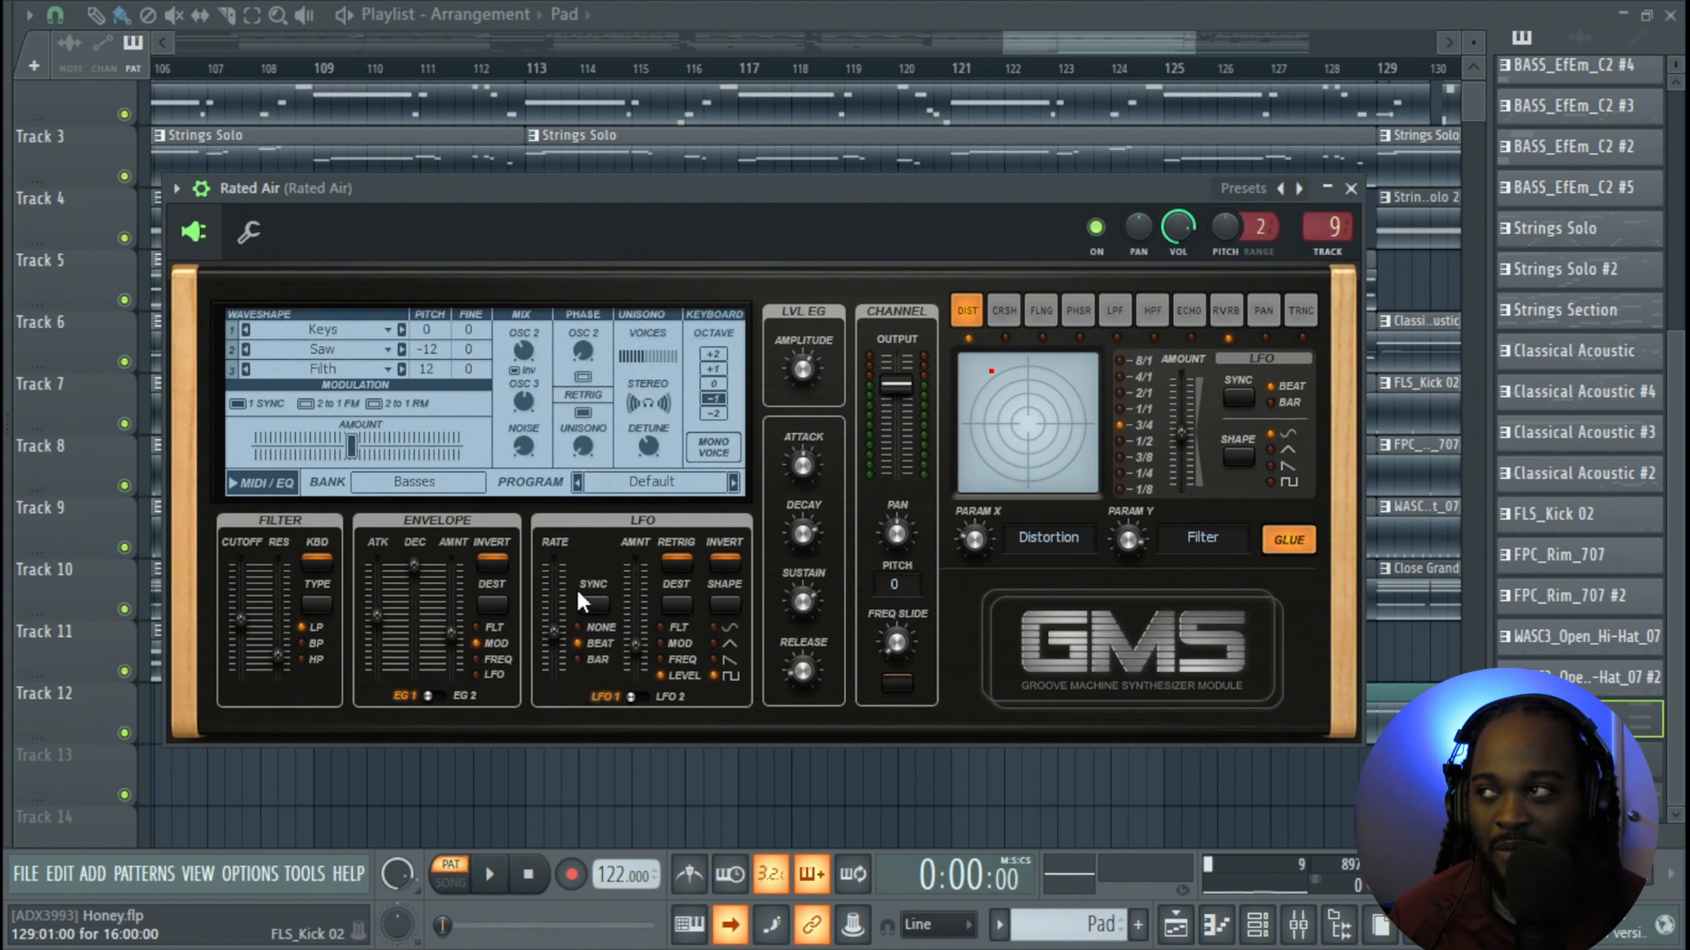
{"action": "left_click", "coordinate": [1242, 189]}
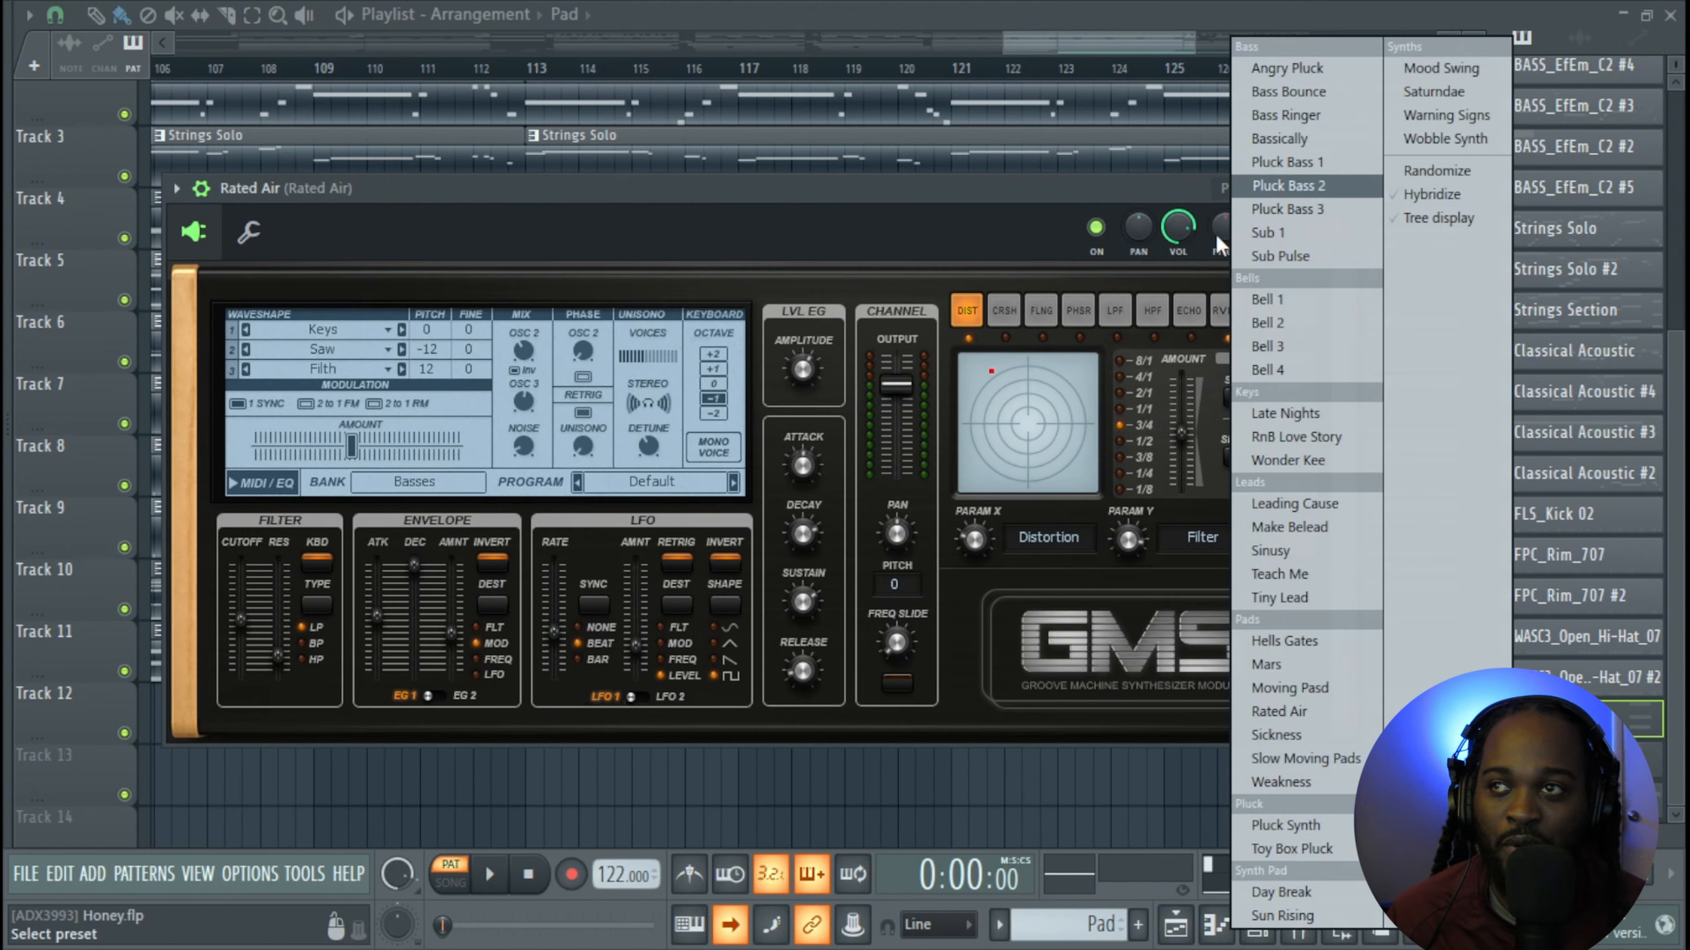
{"action": "left_click", "coordinate": [1145, 223]}
{"action": "left_click", "coordinate": [1352, 192]}
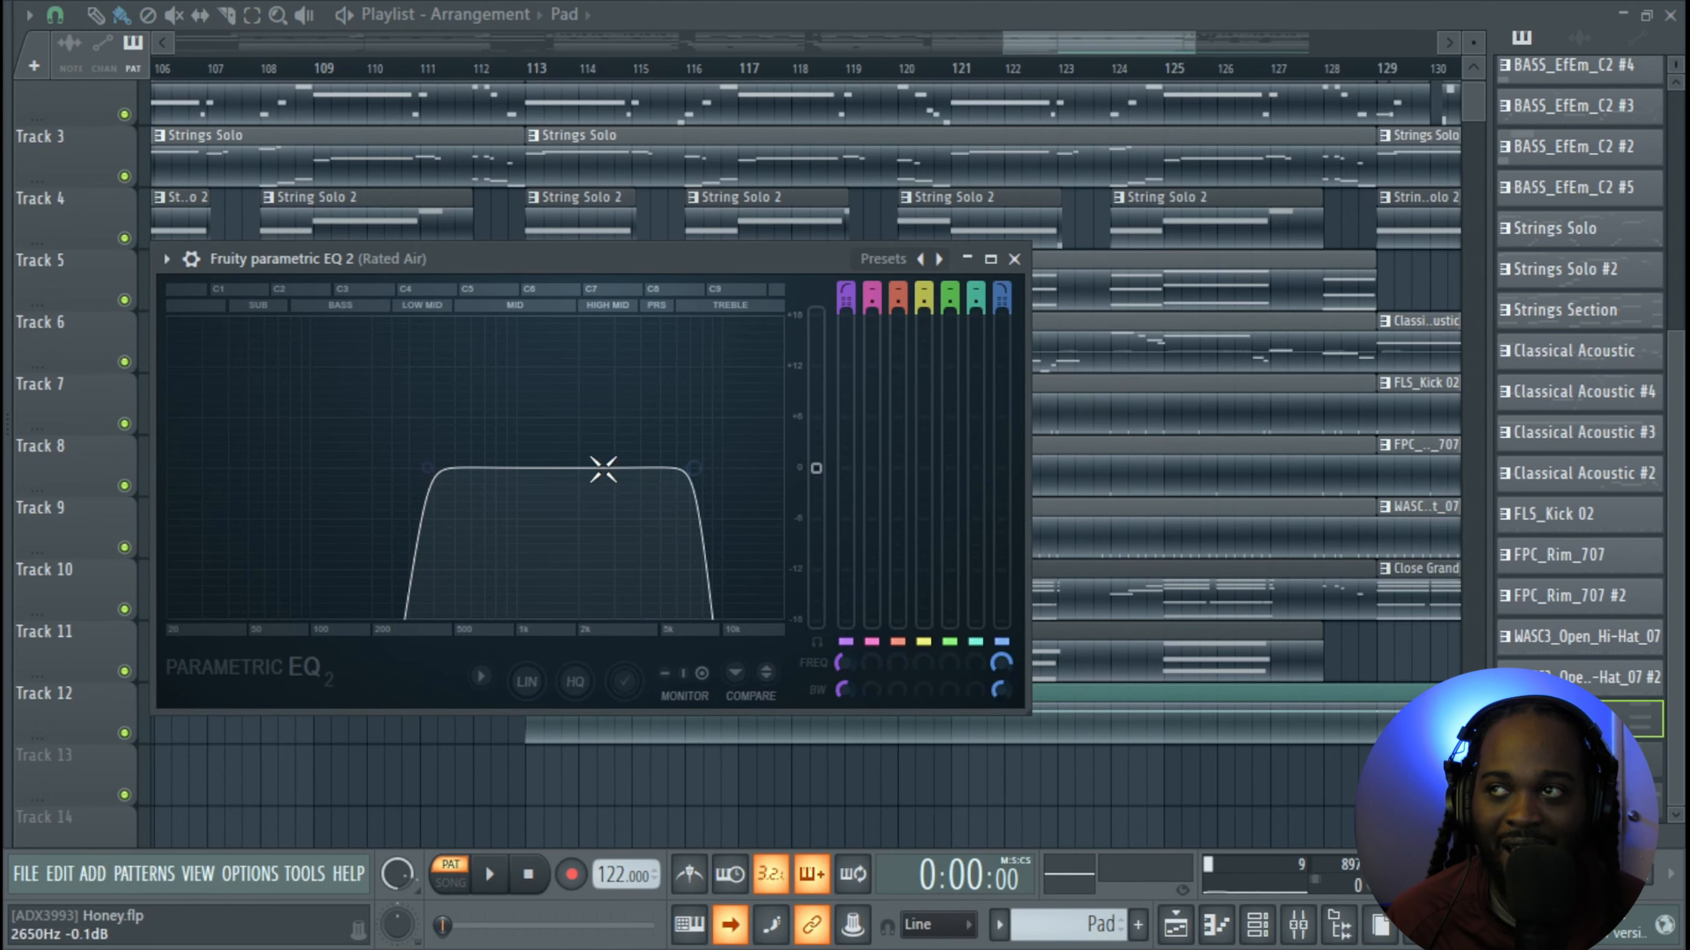
Close the Rated Air EQ, open the Pad pattern from Track 11 in the piano roll and play it back
{"action": "left_click", "coordinate": [1015, 259]}
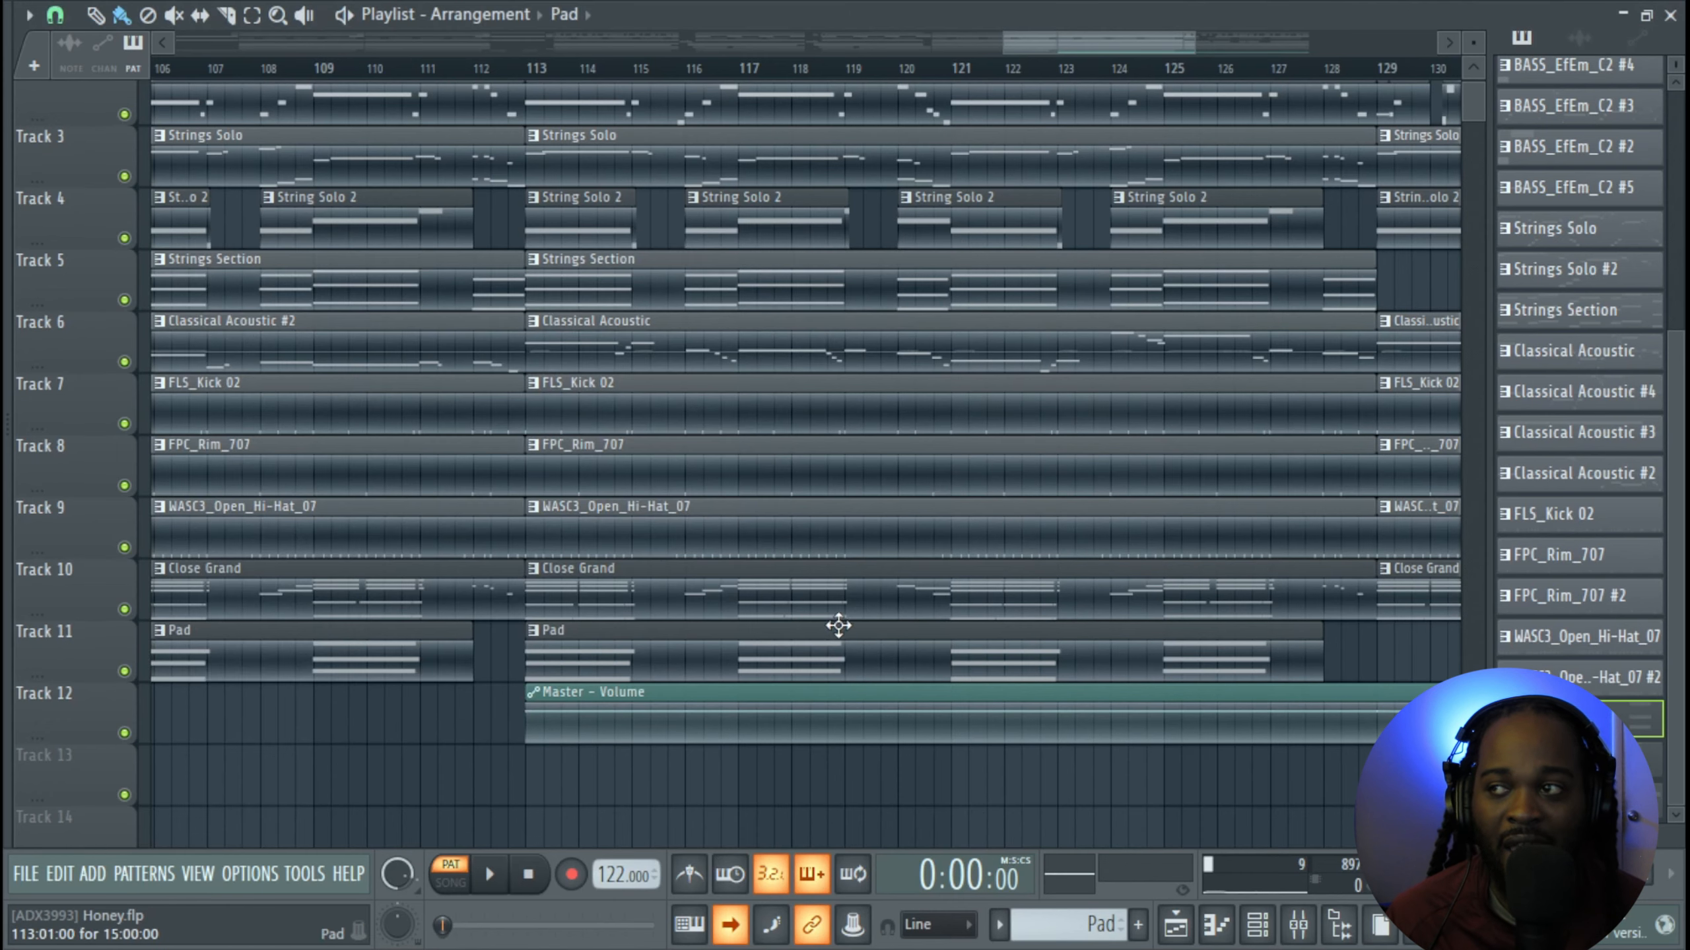
{"action": "double_click", "coordinate": [797, 651]}
{"action": "key", "text": "space"}
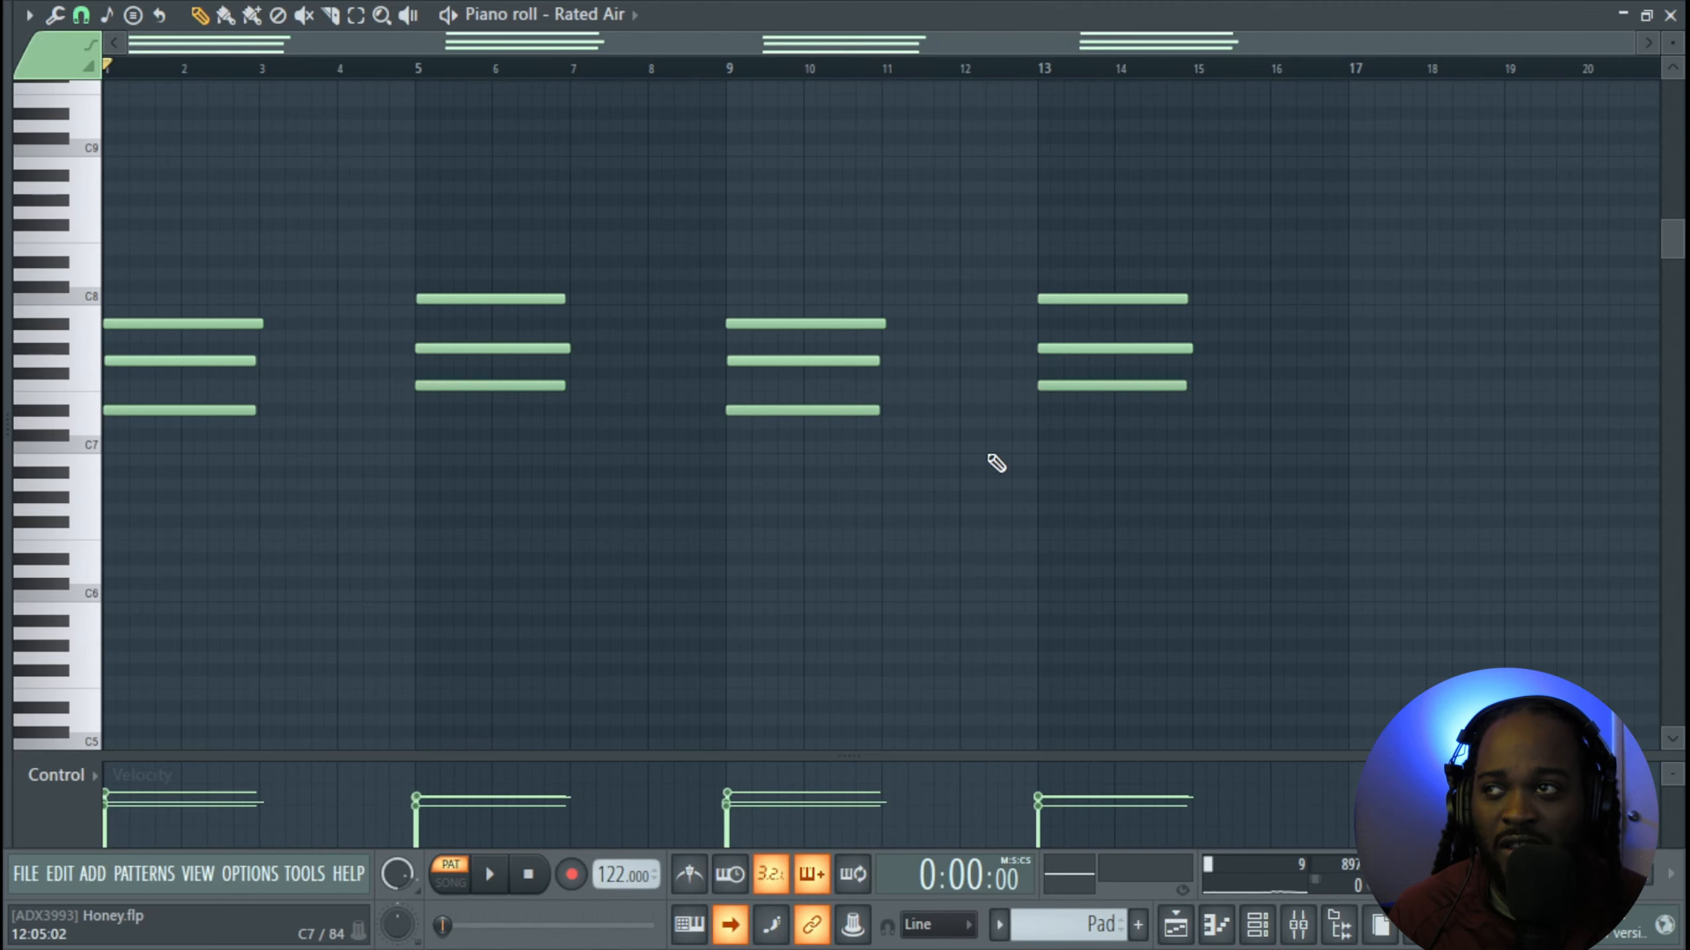
{"action": "scroll", "coordinate": [1188, 445], "scroll_direction": "up", "scroll_amount": 8, "text": "ctrl"}
{"action": "scroll", "coordinate": [1101, 414], "scroll_direction": "up", "scroll_amount": 2, "text": "ctrl"}
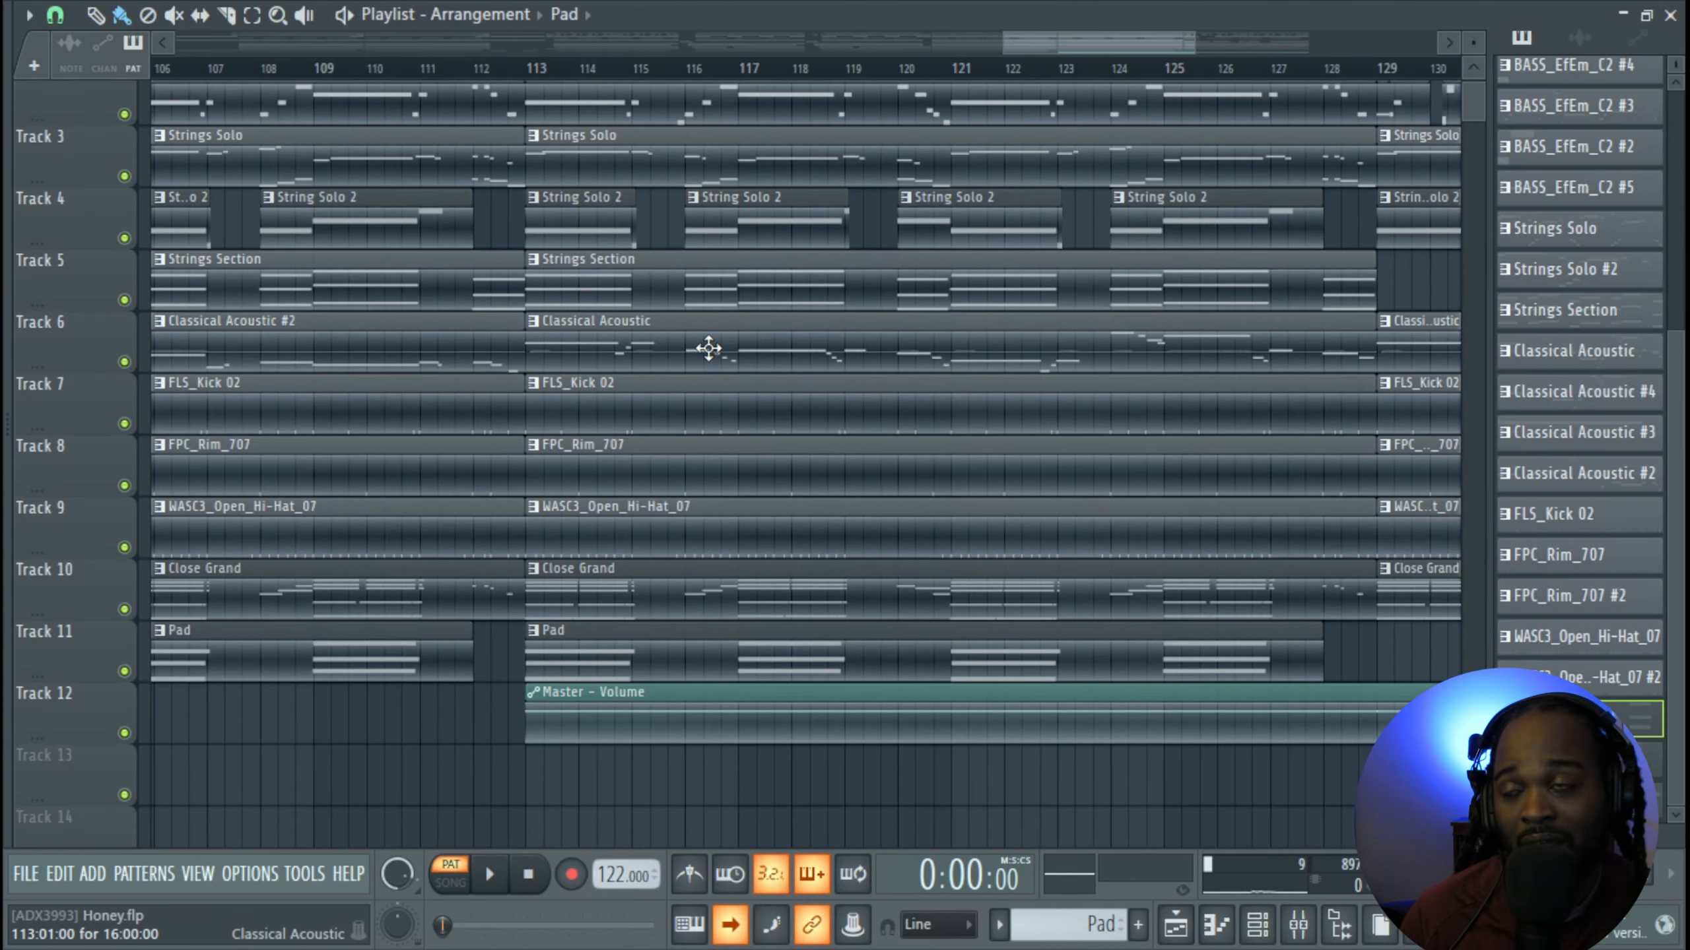
Open the Classical Acoustic pattern at bar 113 on Track 6 in the piano roll and bring all its notes into view
{"action": "scroll", "coordinate": [708, 348], "scroll_direction": "down", "scroll_amount": 2, "text": "ctrl"}
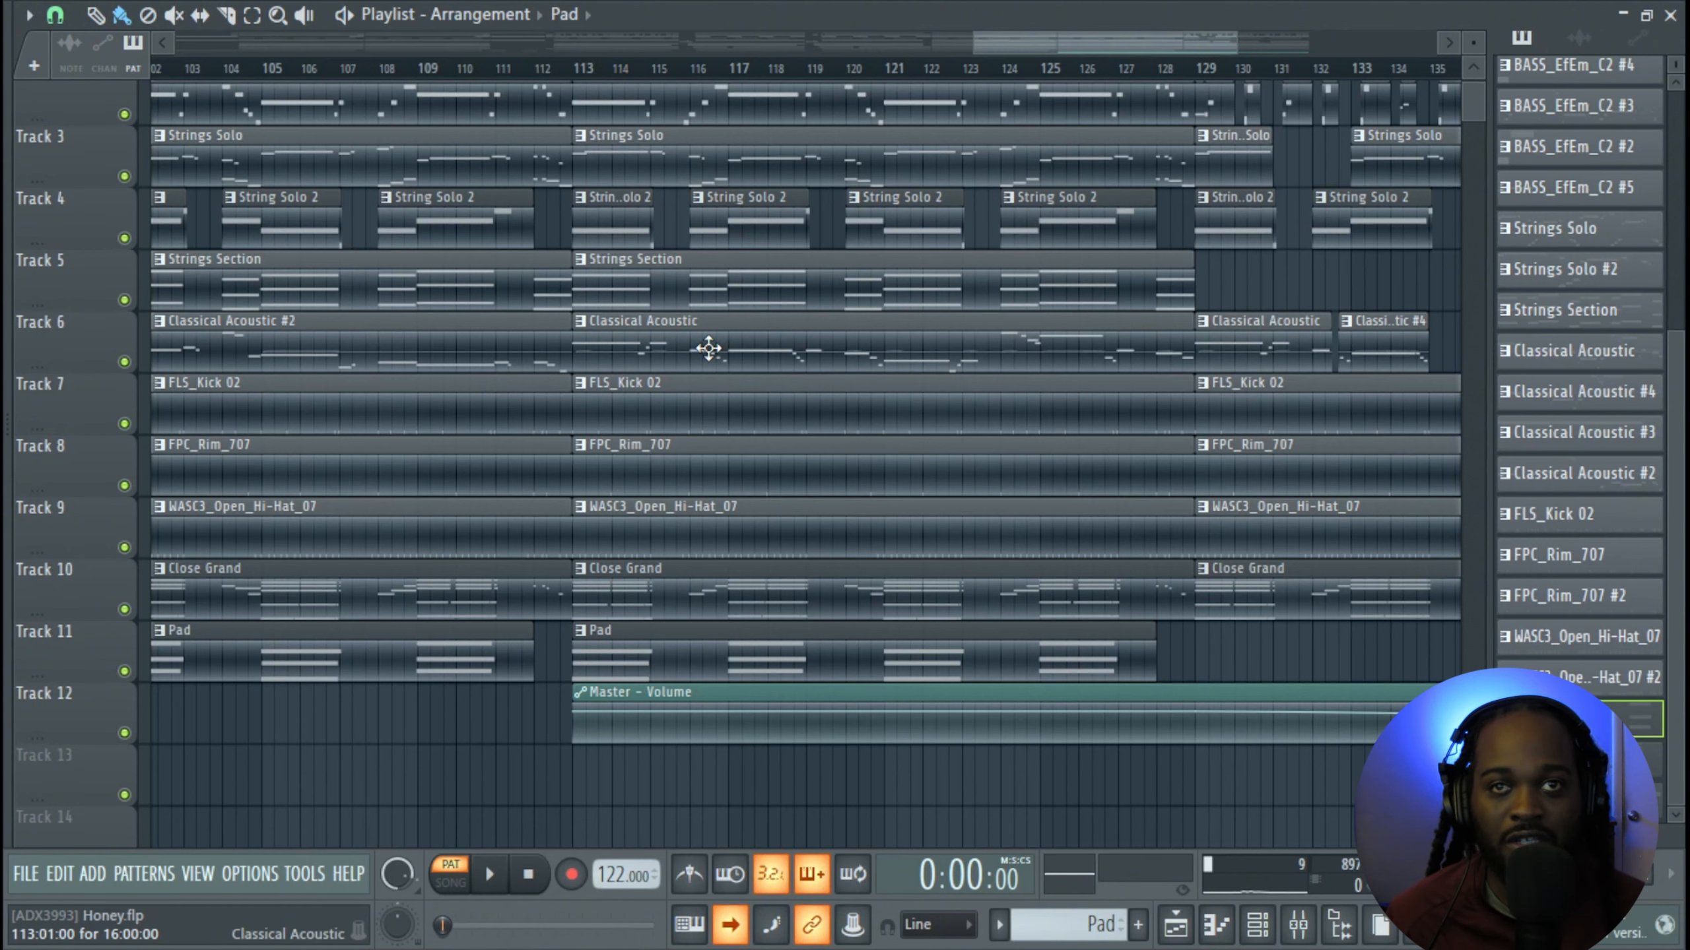
{"action": "left_click", "coordinate": [753, 347]}
{"action": "double_click", "coordinate": [754, 347]}
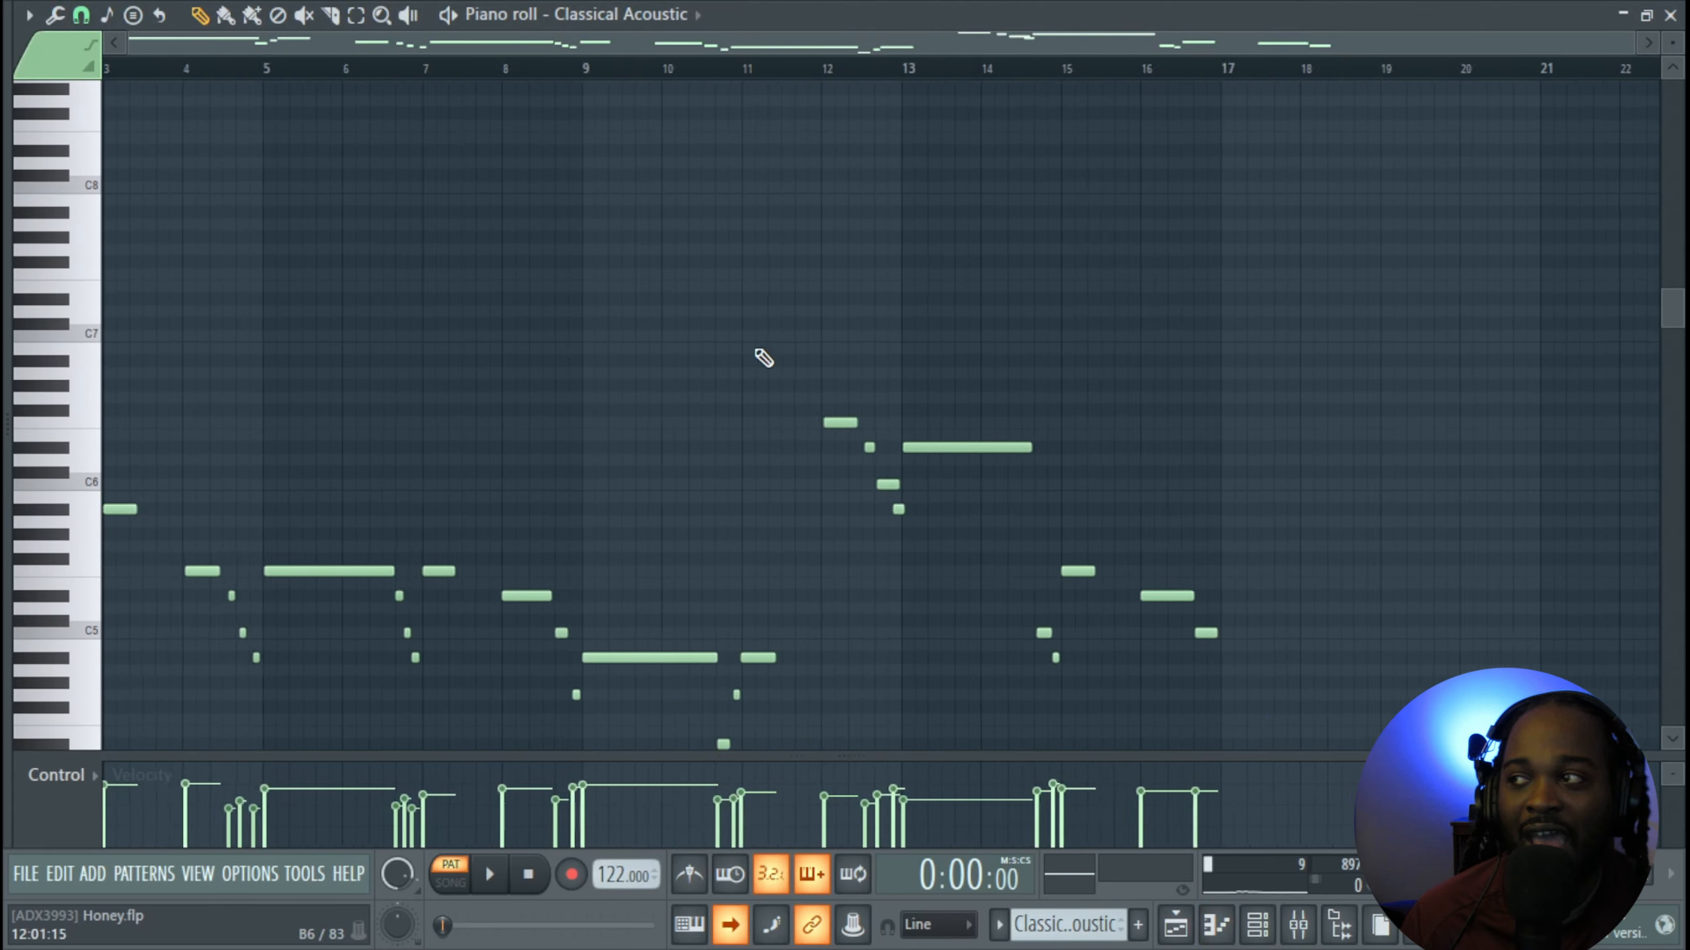
{"action": "scroll", "coordinate": [764, 363], "scroll_direction": "down", "scroll_amount": 3}
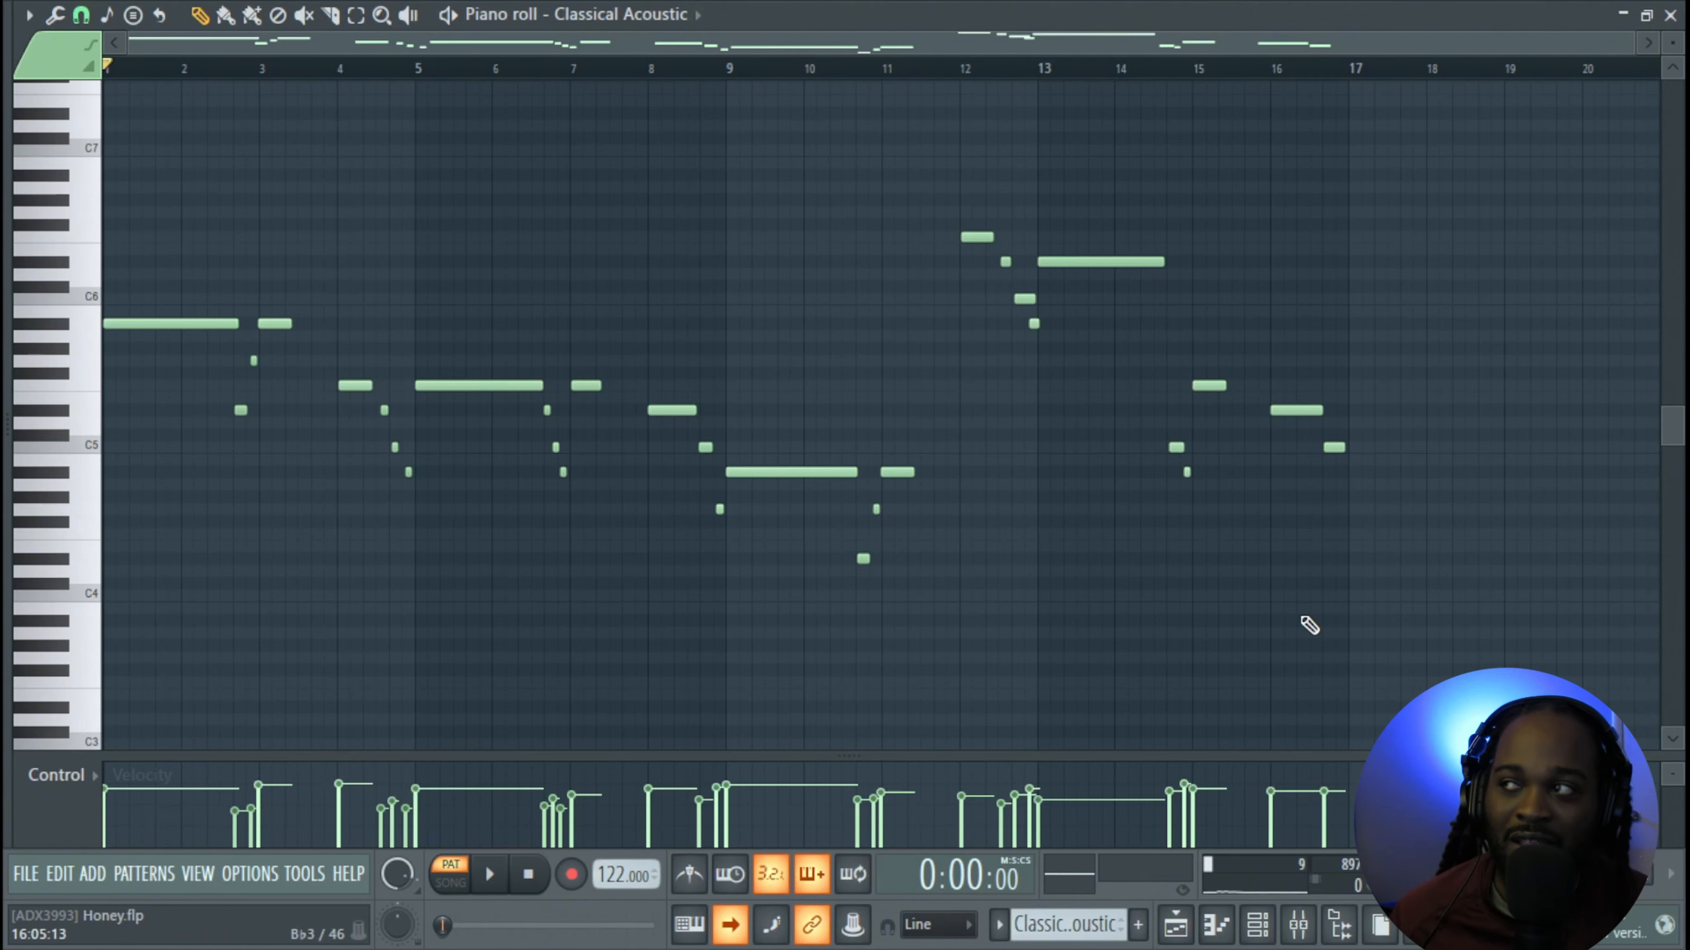
Select the Classical Acoustic melody notes and show the Channel pitch events in a slightly taller control lane
{"action": "left_click_drag", "start_coordinate": [1356, 638], "coordinate": [264, 283]}
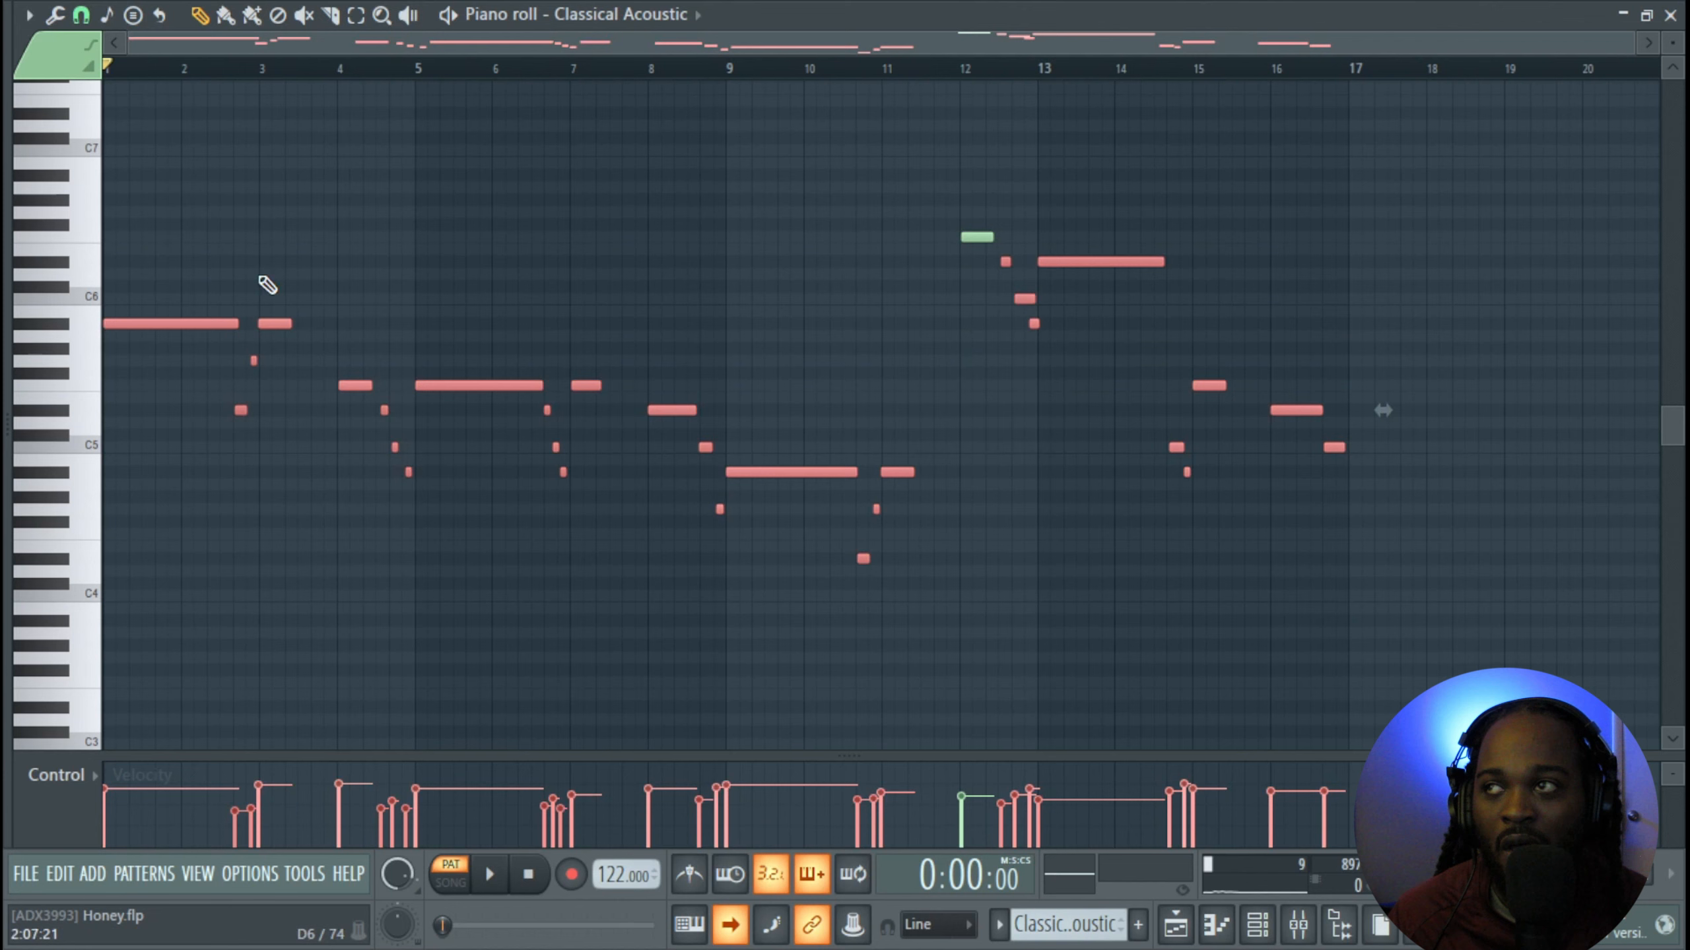
{"action": "left_click", "coordinate": [66, 774]}
{"action": "left_click", "coordinate": [261, 861]}
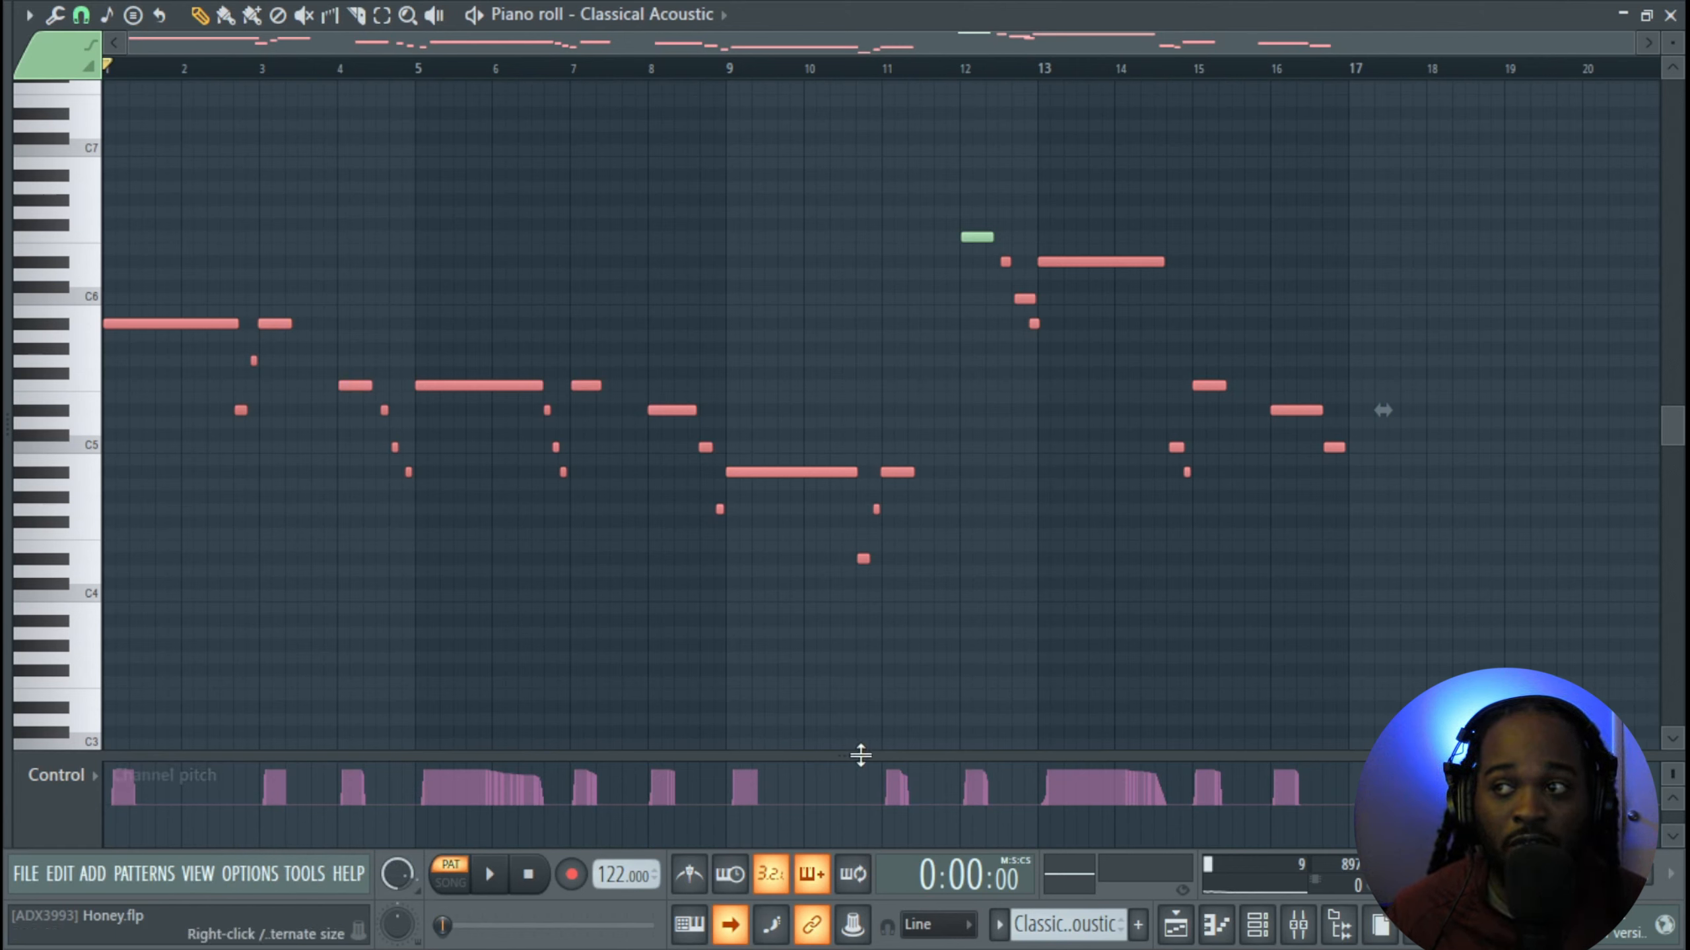
{"action": "mouse_move", "coordinate": [860, 755]}
{"action": "left_mouse_down"}
{"action": "mouse_move", "coordinate": [861, 602]}
{"action": "mouse_move", "coordinate": [863, 734]}
{"action": "left_mouse_up"}
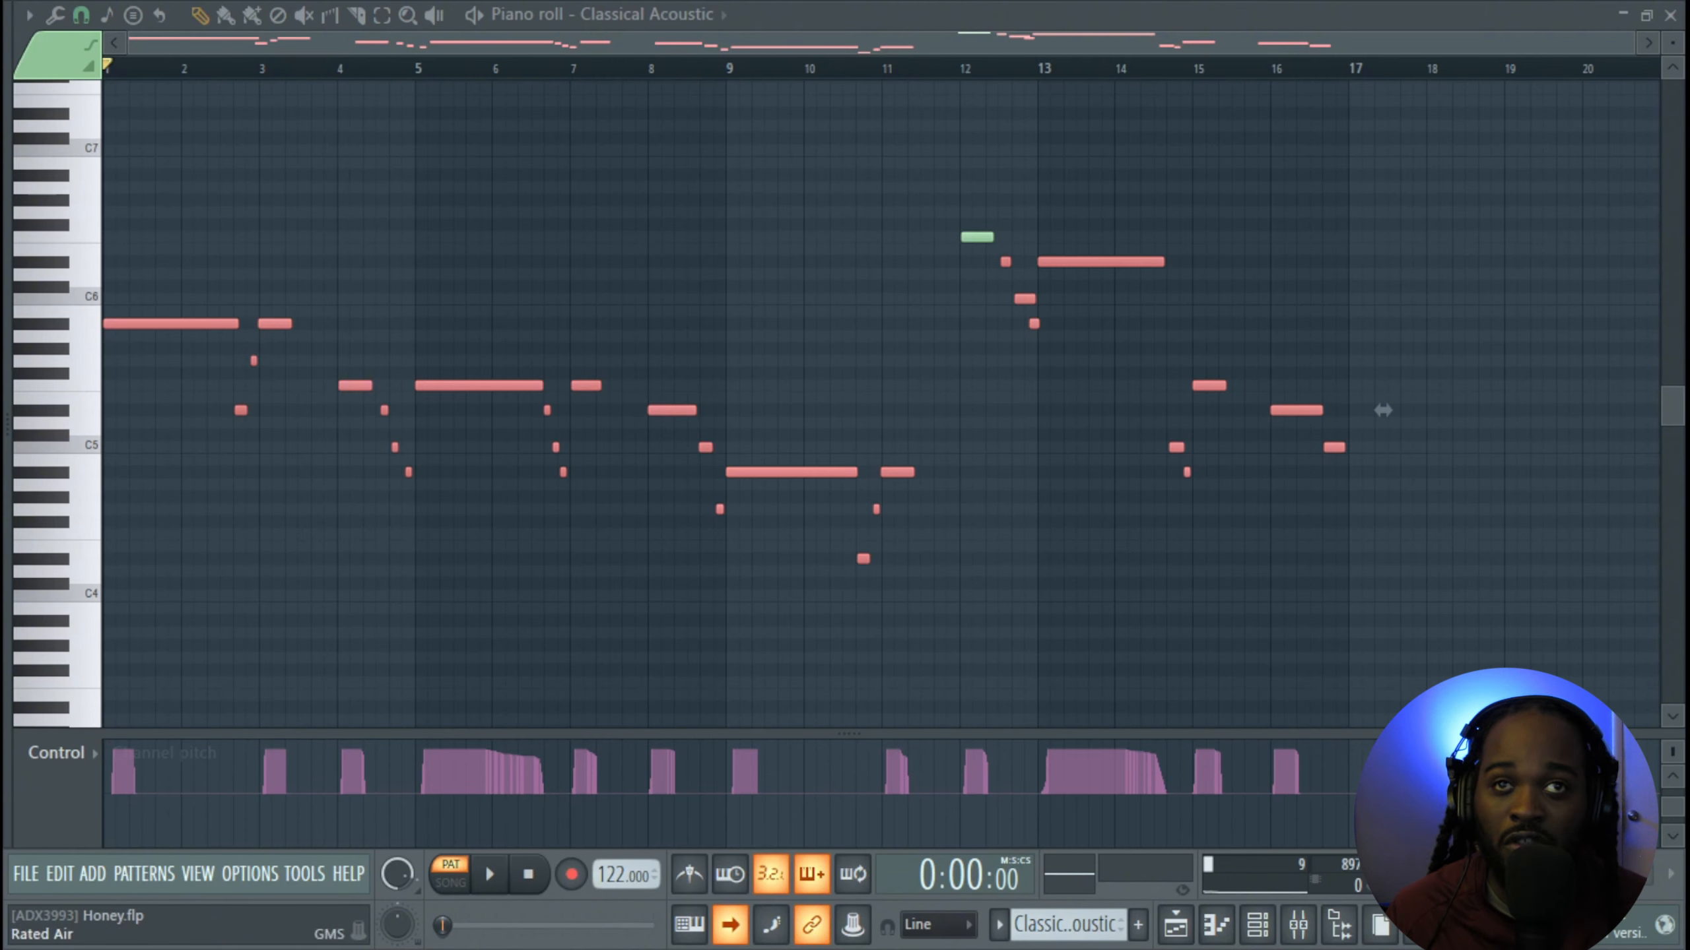
Open the Classical Acoustic DirectWave instrument, view the automation options of its channel pitch knob and close the window
{"action": "left_click", "coordinate": [523, 949]}
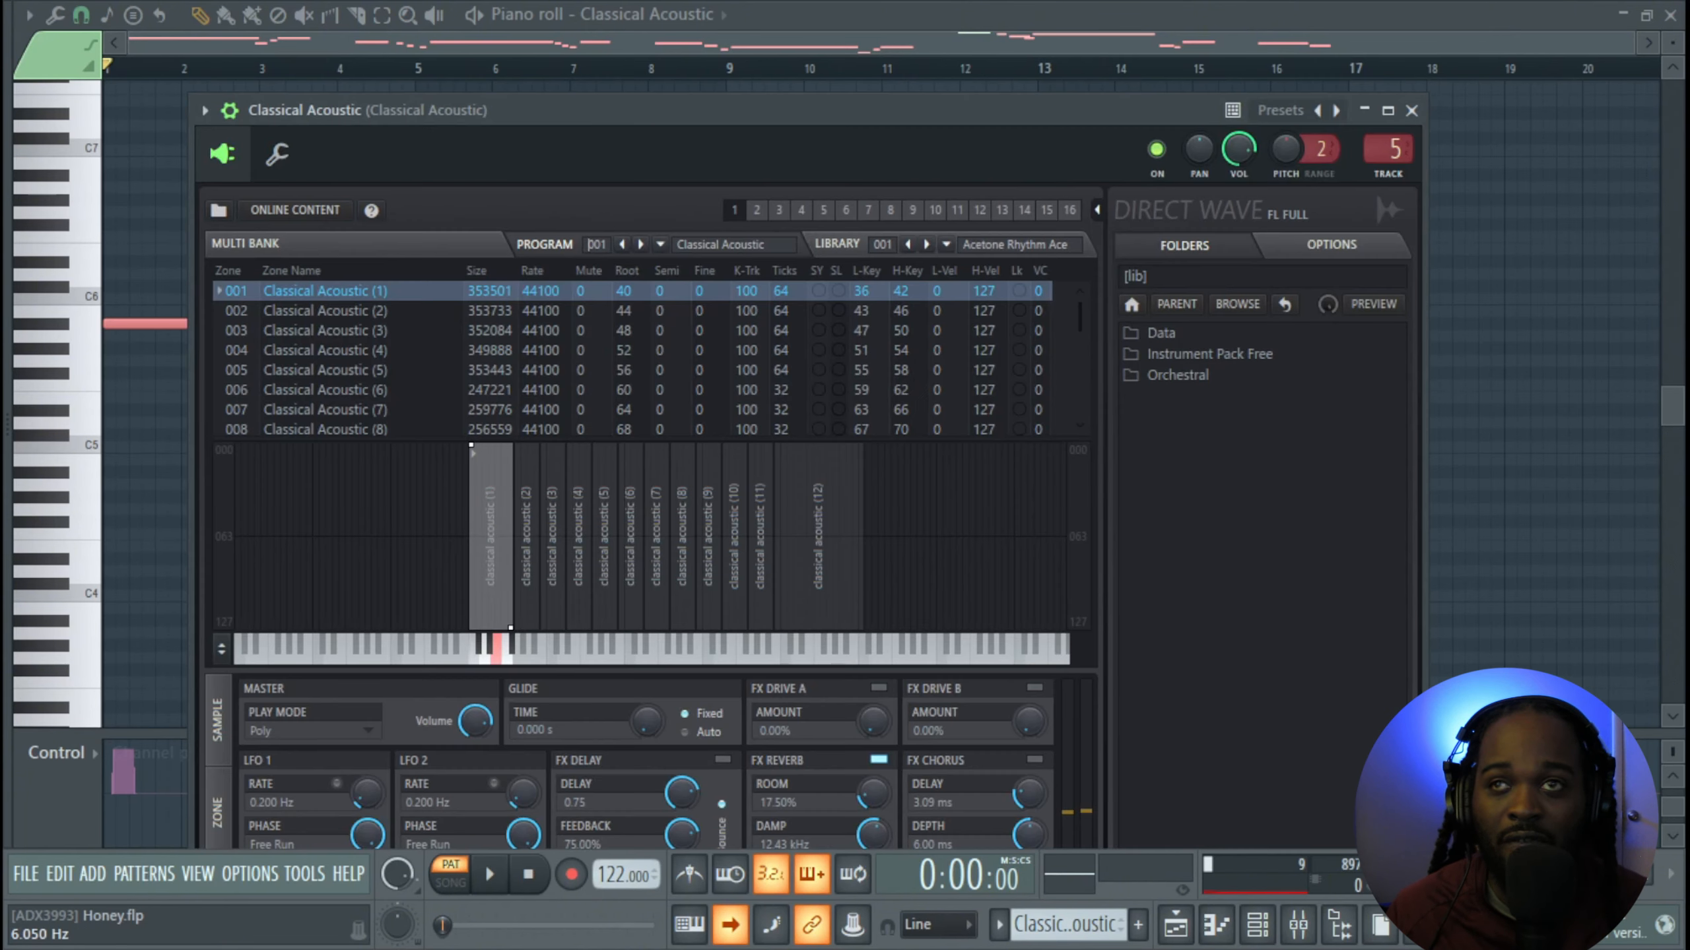
{"action": "right_click", "coordinate": [1291, 151]}
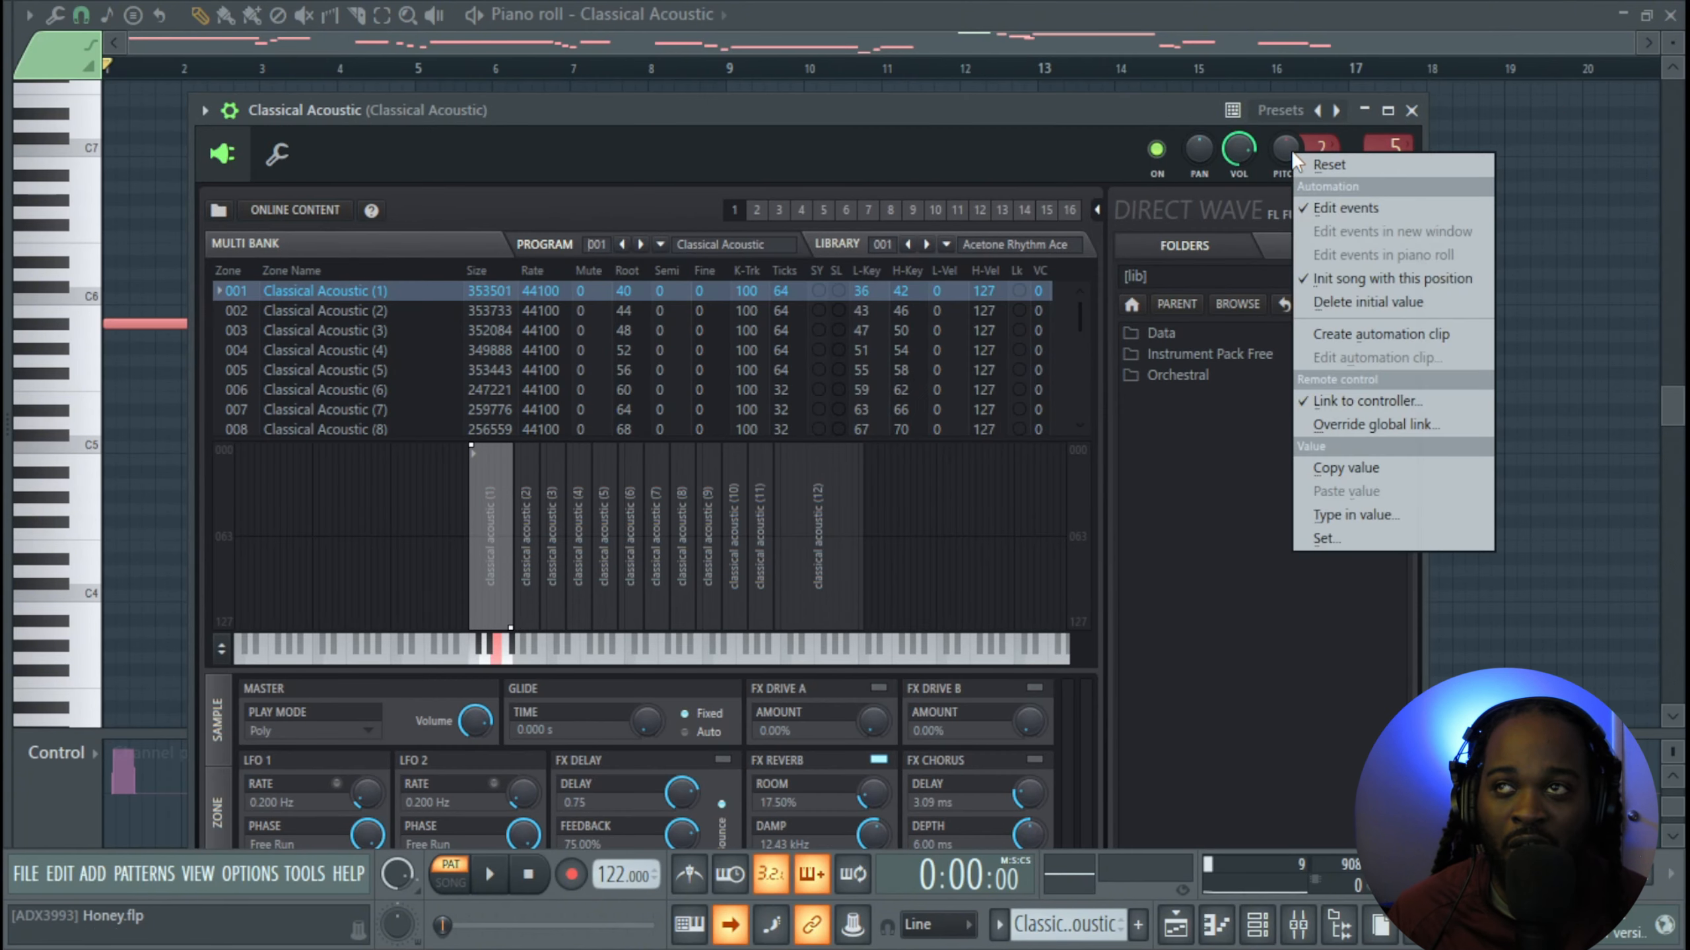
{"action": "left_click", "coordinate": [1068, 103]}
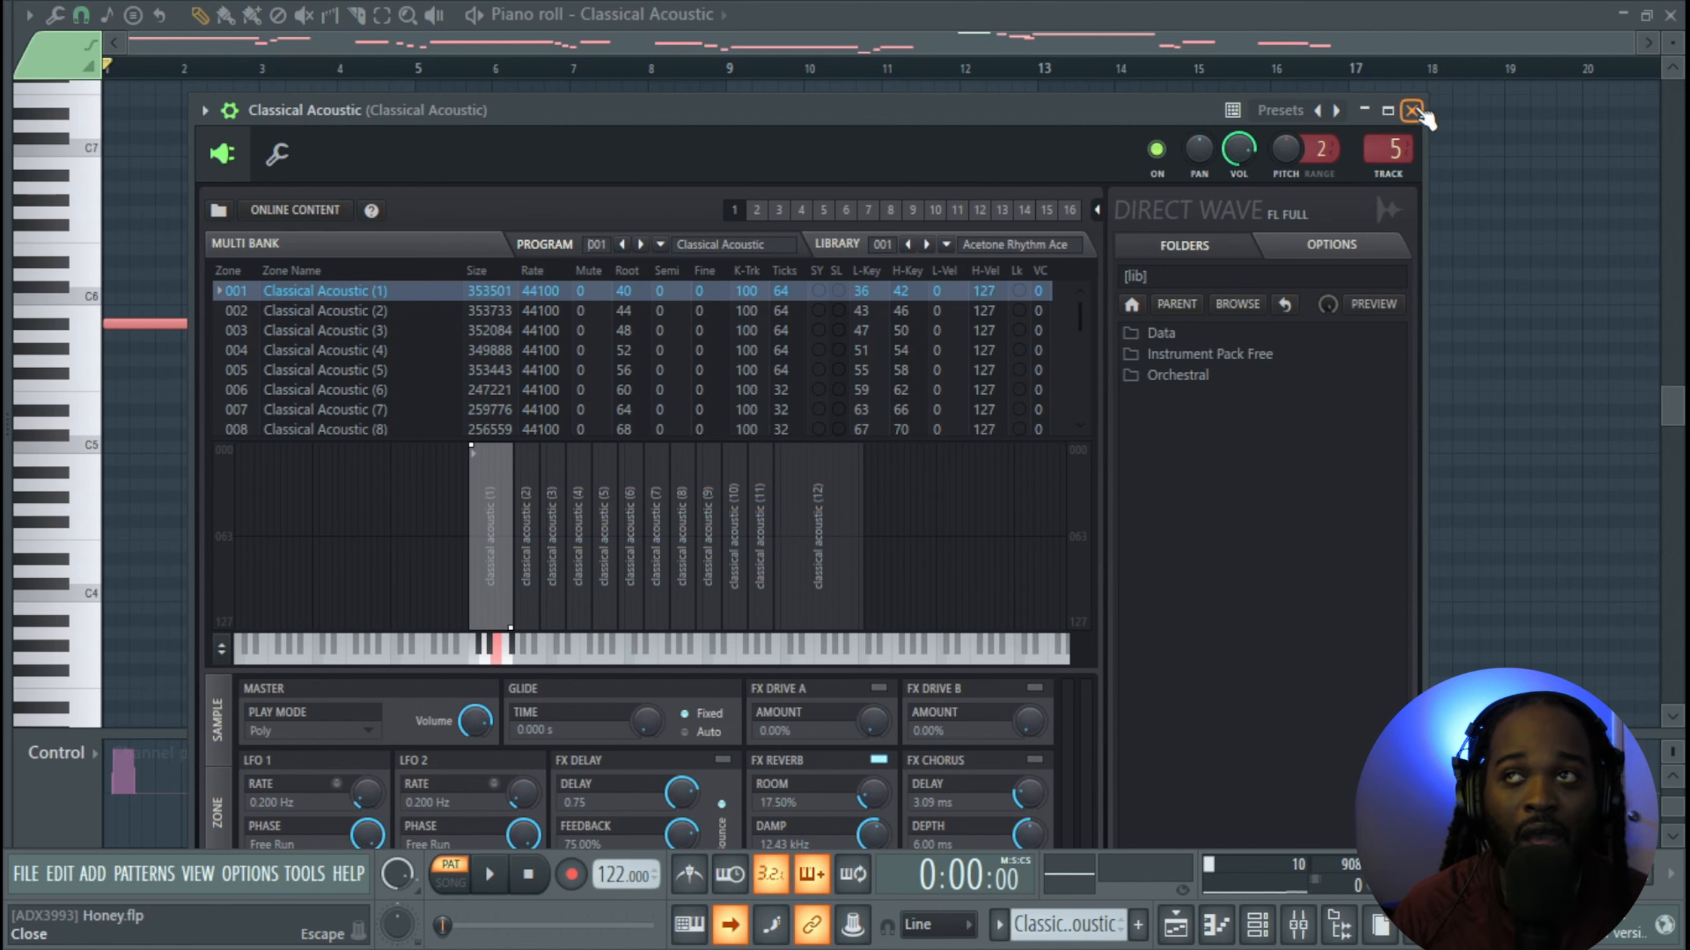
{"action": "left_click", "coordinate": [1412, 110]}
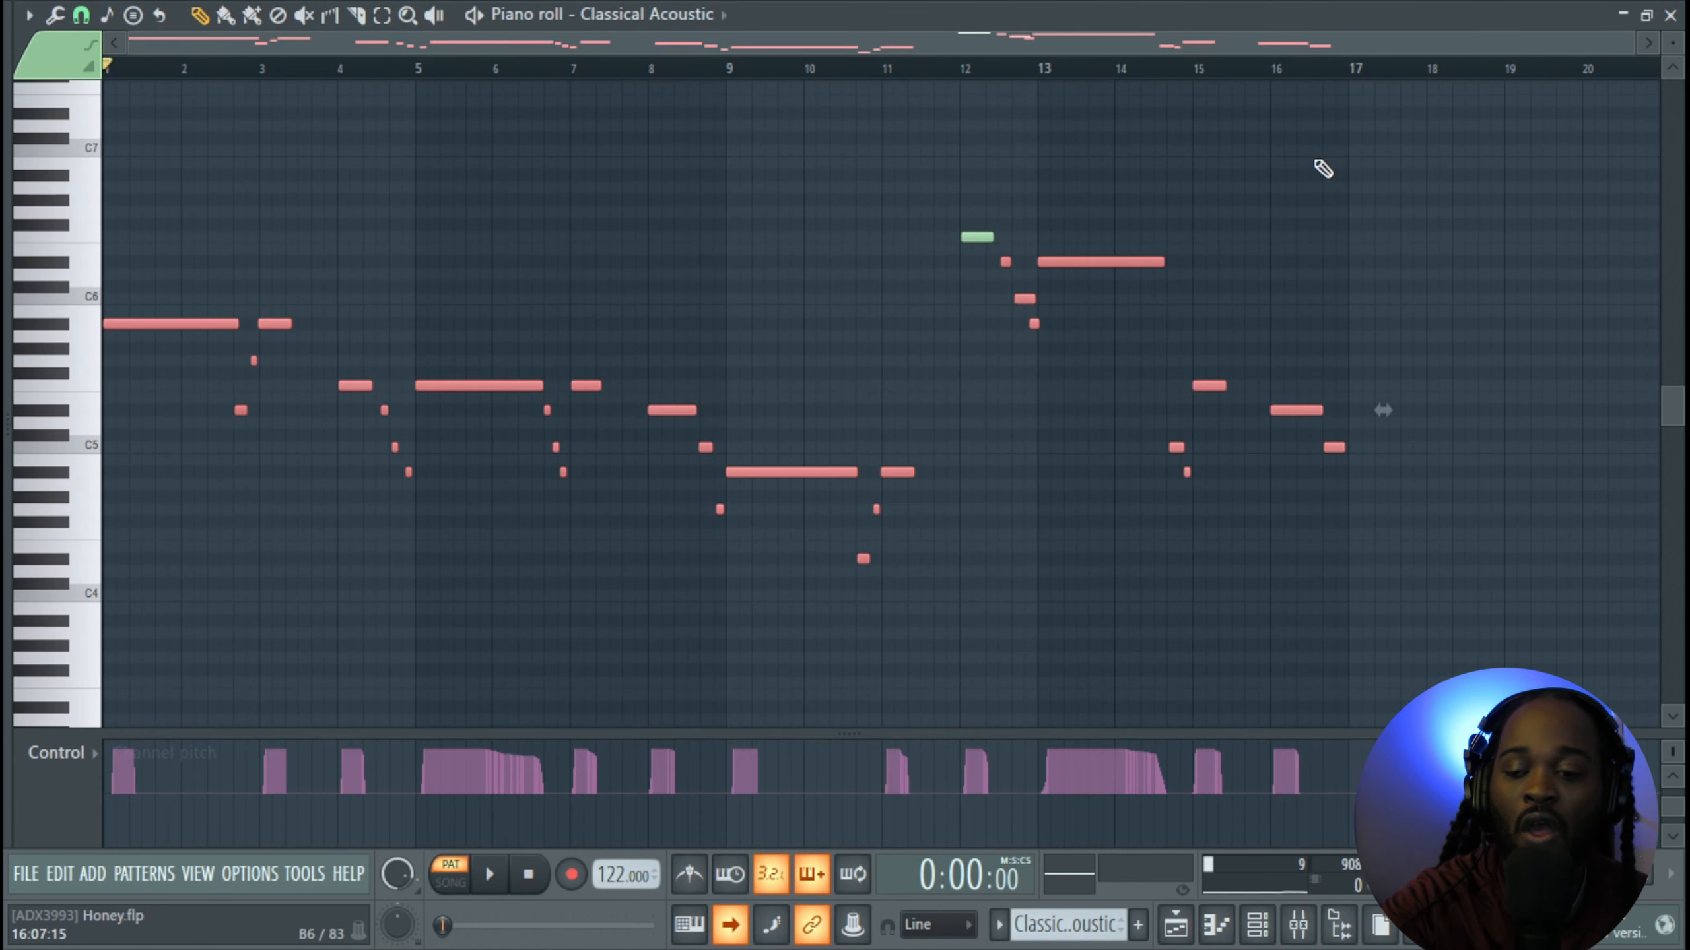
Deselect the notes and examine the Classical Acoustic melody phrases up close from bar 1 through bar 16
{"action": "left_click", "coordinate": [1068, 446]}
{"action": "right_click", "coordinate": [1068, 447]}
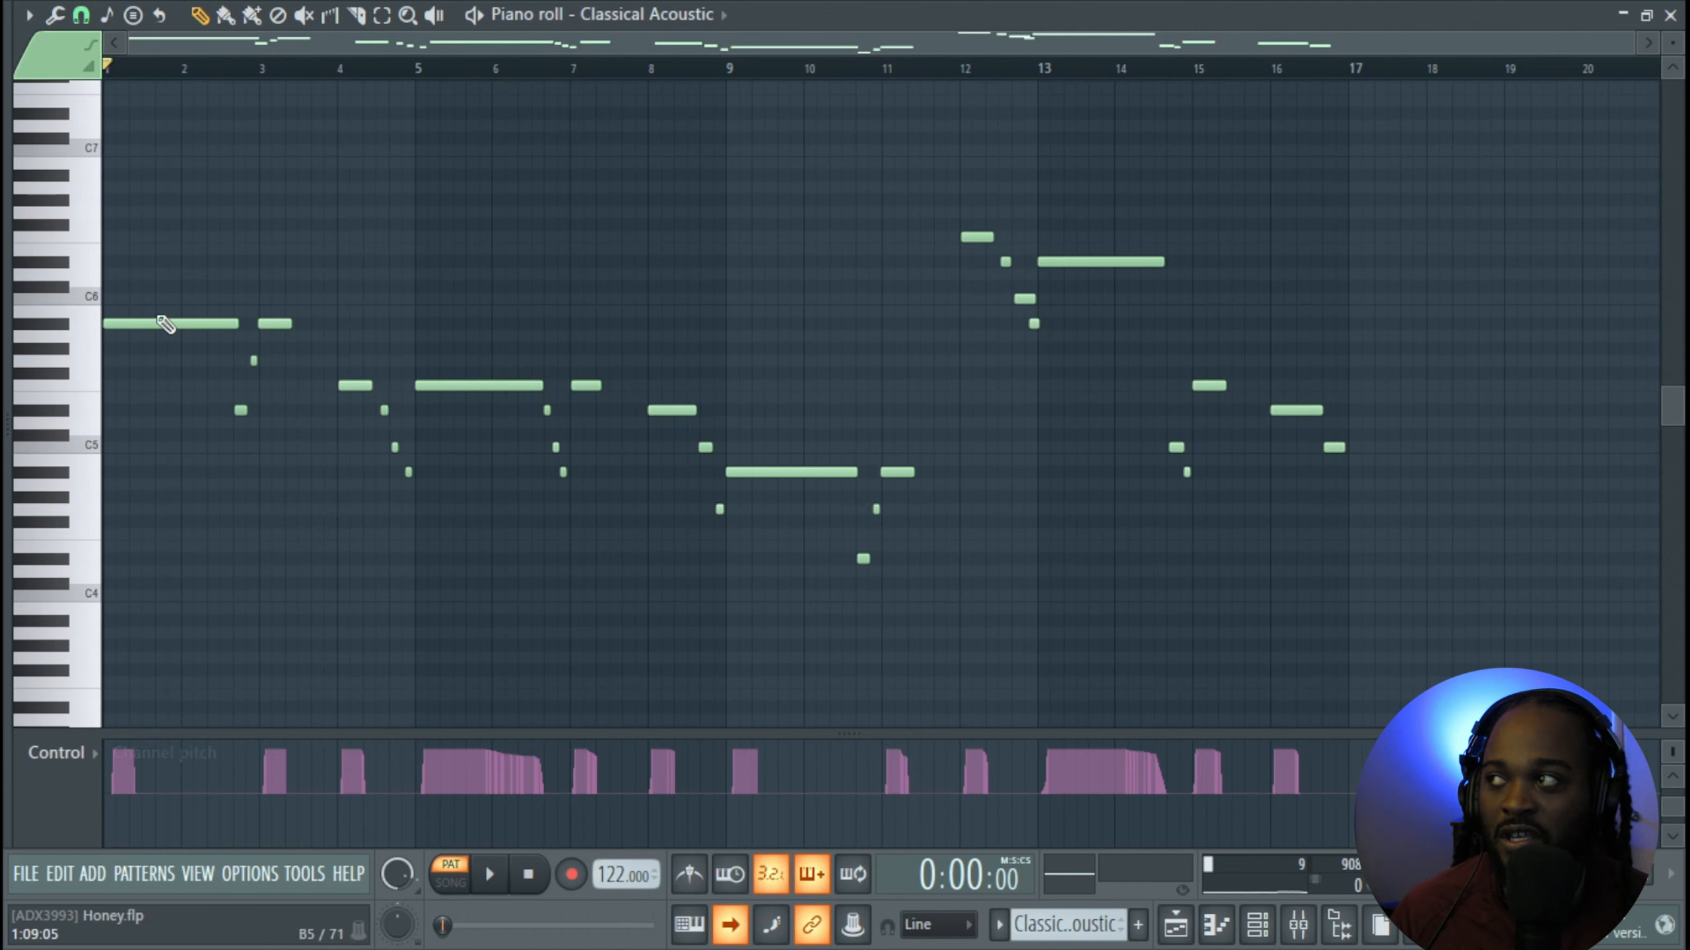
{"action": "scroll", "coordinate": [132, 403], "scroll_direction": "up", "scroll_amount": 5}
{"action": "left_click_drag", "start_coordinate": [123, 388], "coordinate": [371, 420]}
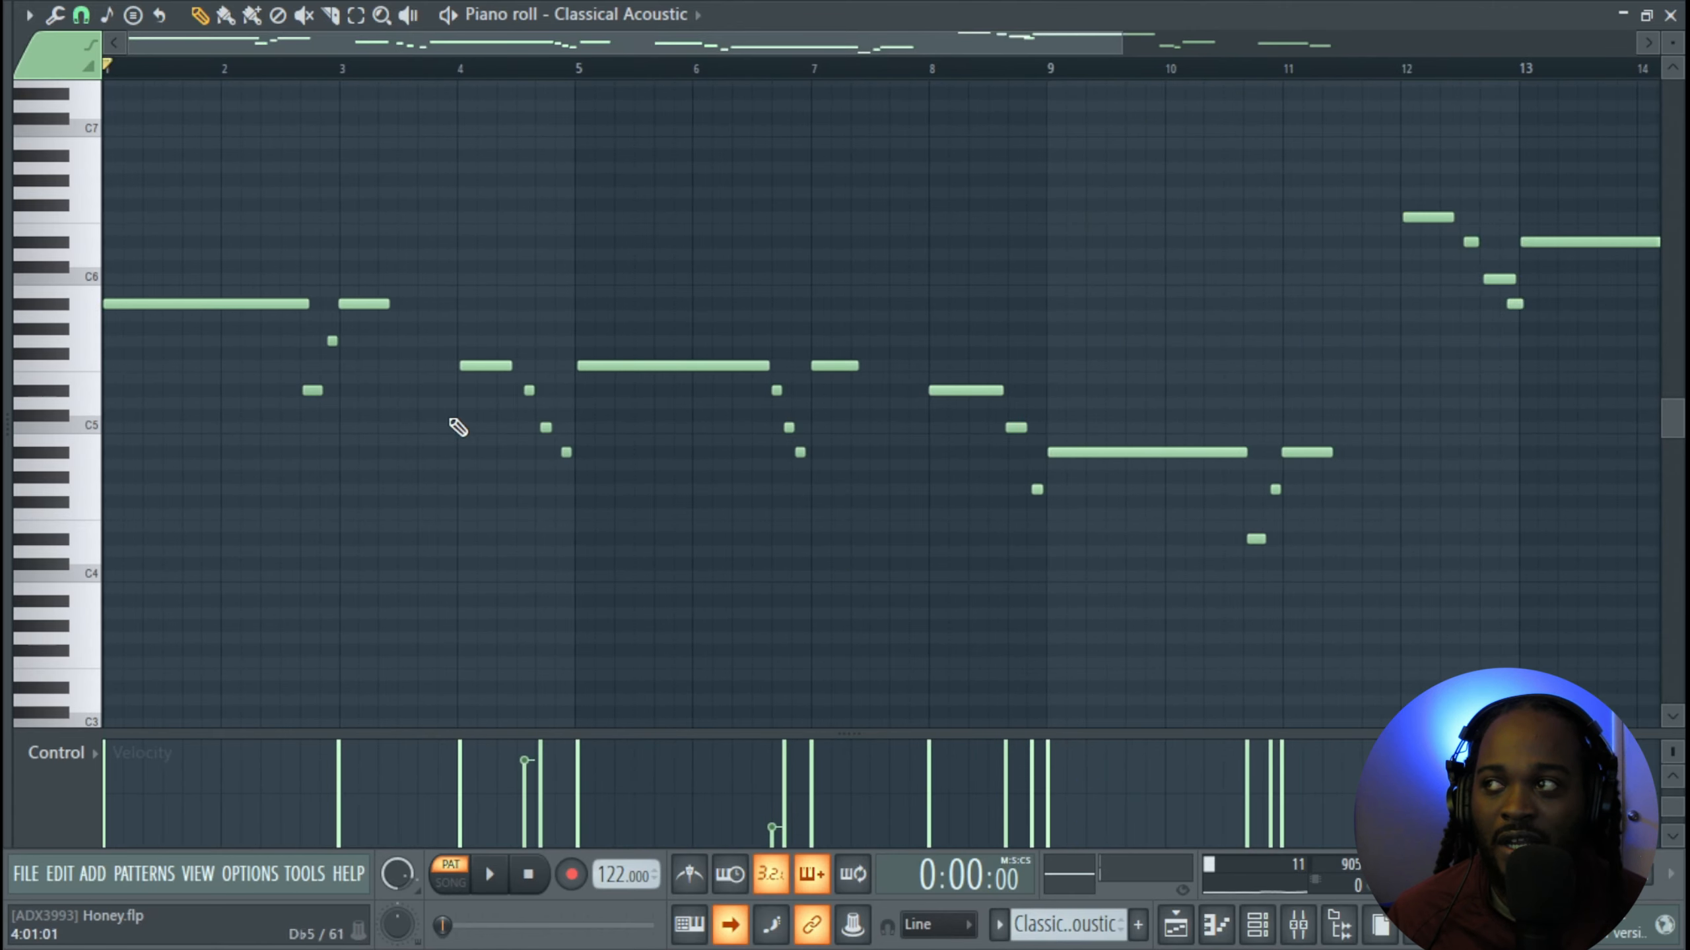
{"action": "scroll", "coordinate": [457, 426], "scroll_direction": "down", "scroll_amount": 5}
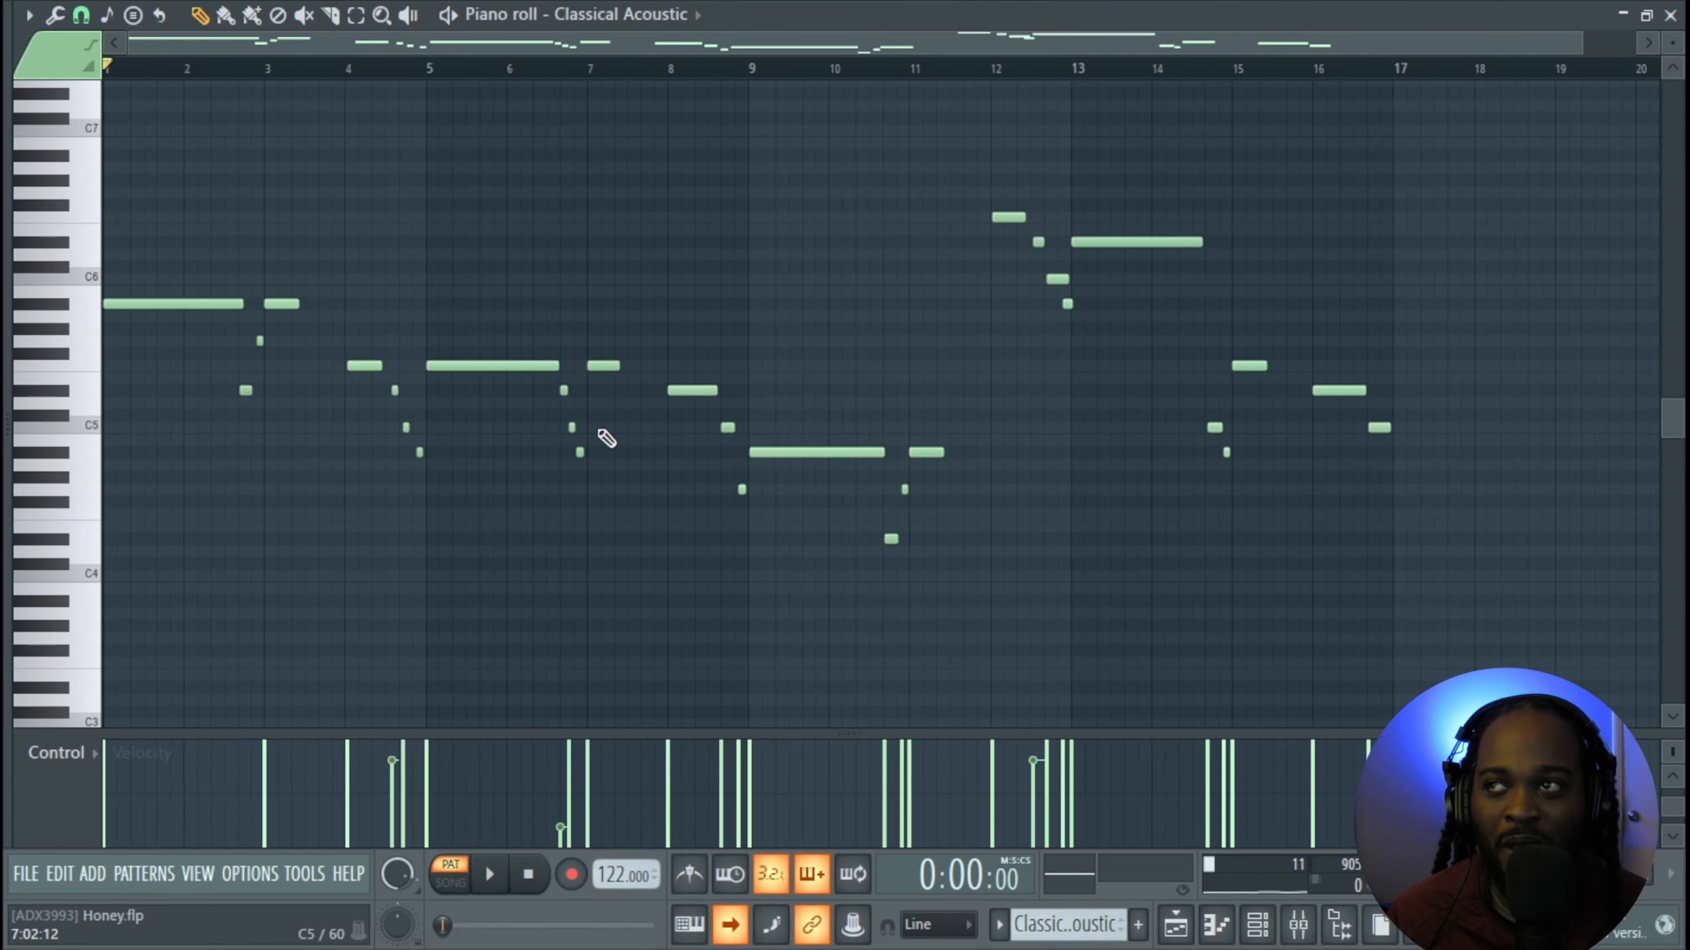
{"action": "scroll", "coordinate": [975, 341], "scroll_direction": "up", "scroll_amount": 5}
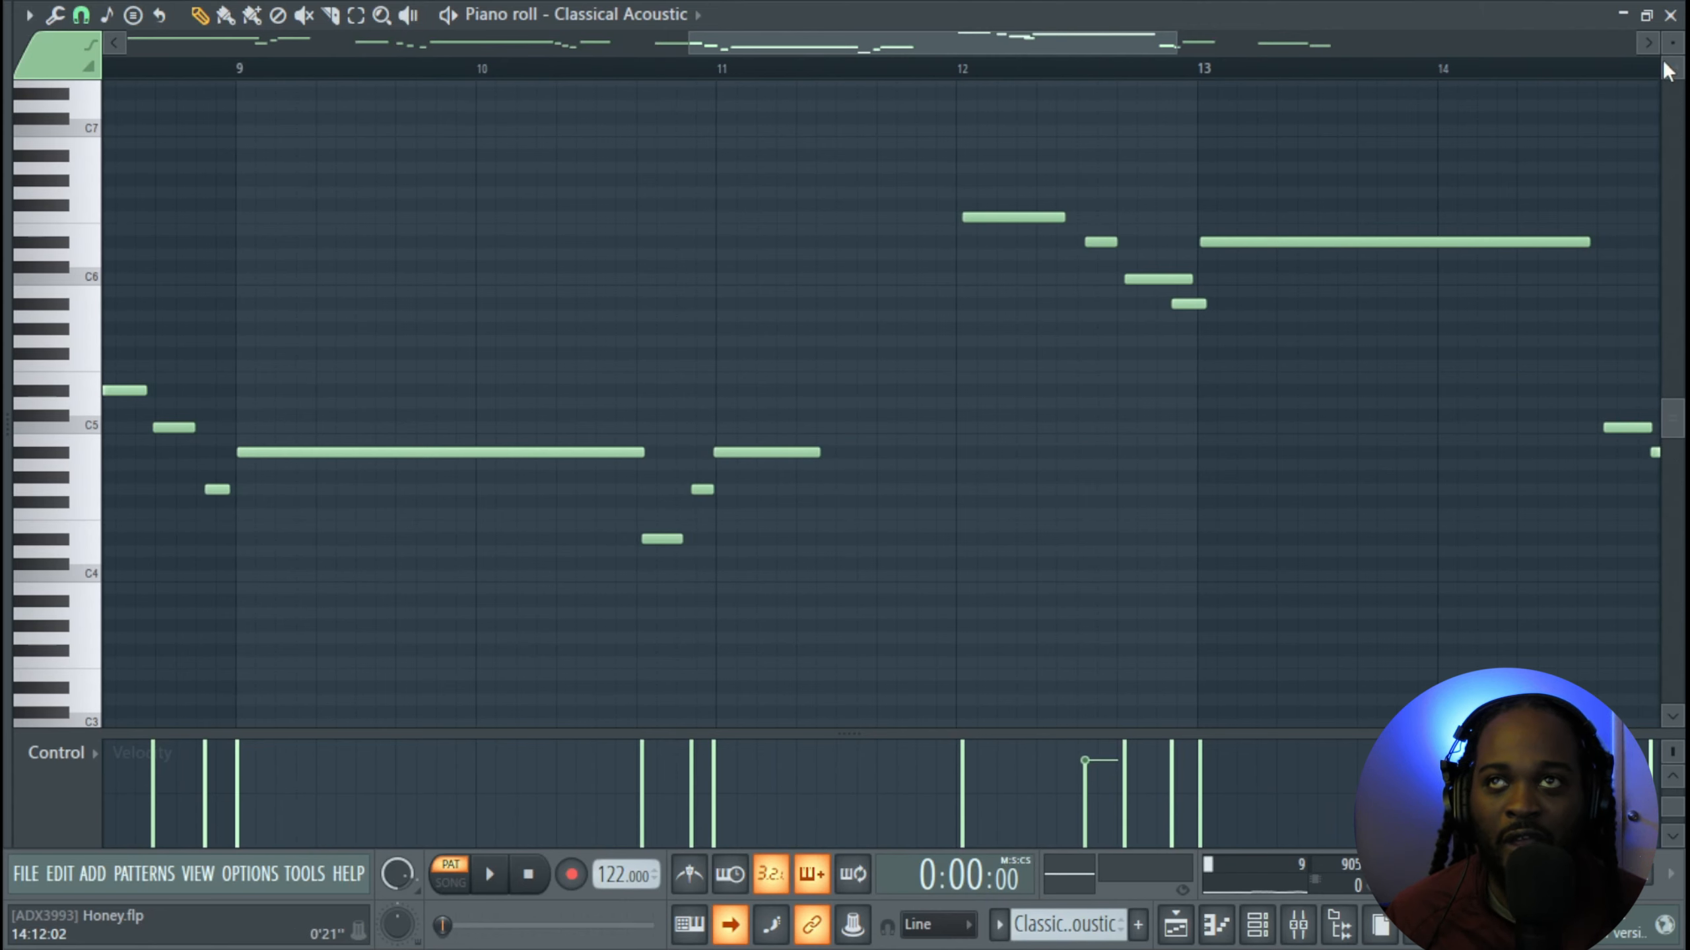
{"action": "scroll", "coordinate": [1665, 44], "scroll_direction": "up", "scroll_amount": 1}
{"action": "scroll", "coordinate": [909, 483], "scroll_direction": "down", "scroll_amount": 5}
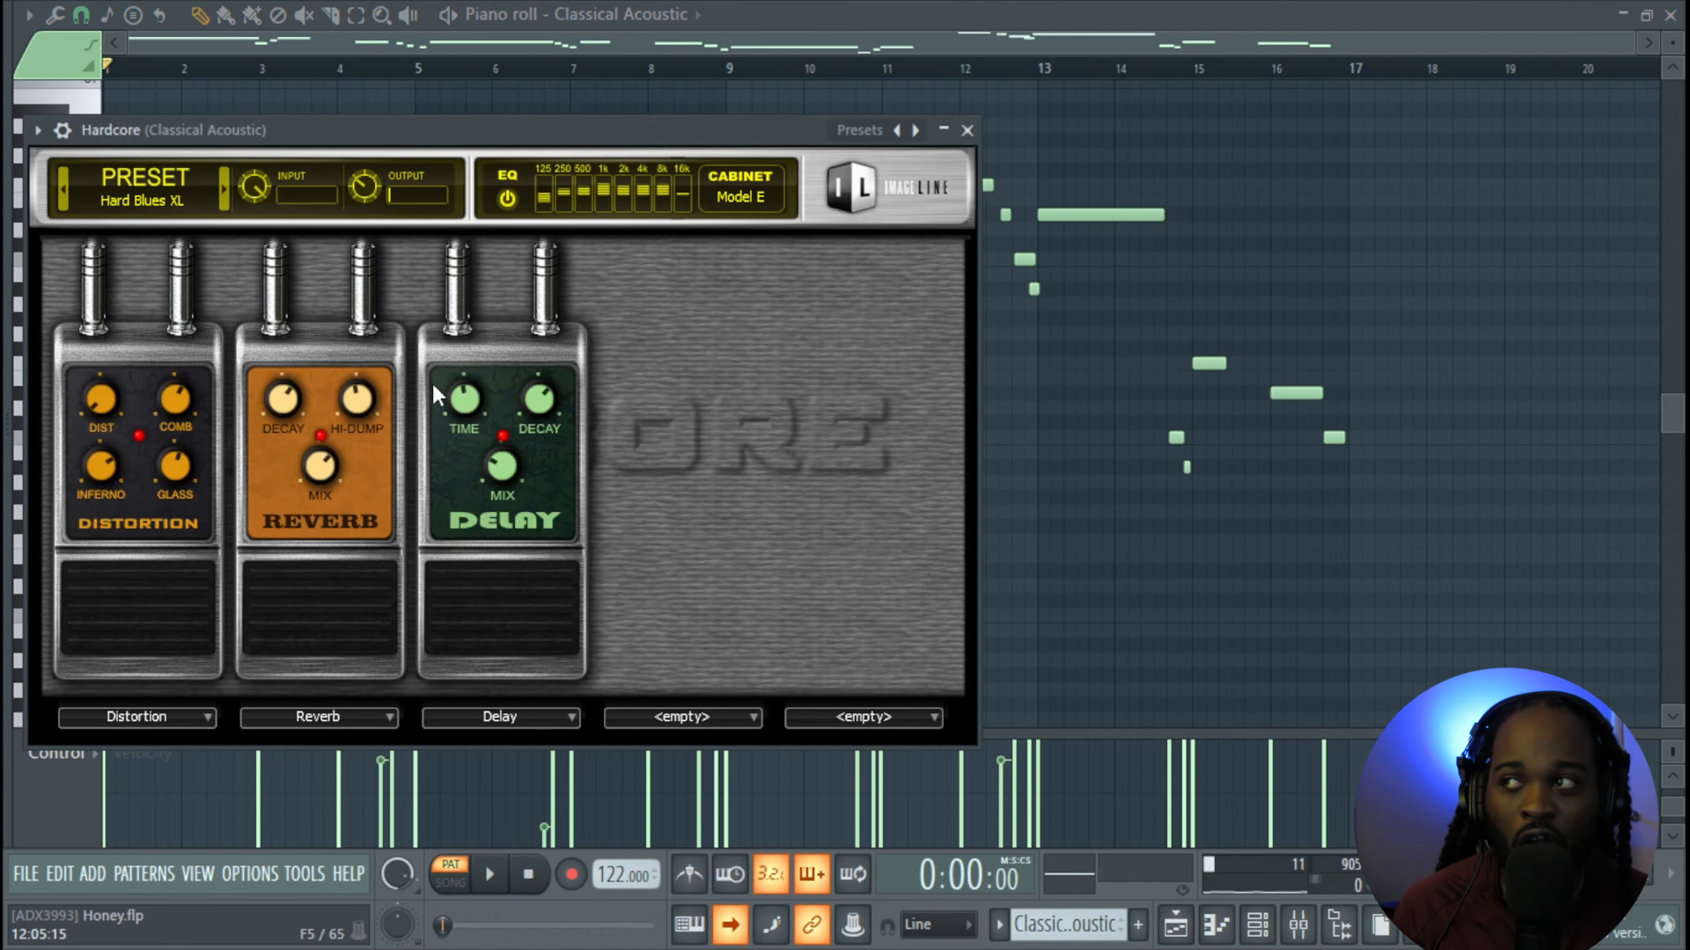
View the Classical Acoustic Hardcore, Fruity delay 2, Hyper Chorus, parametric EQ 2 and Fruity Limiter effects and close their windows
{"action": "left_click_drag", "start_coordinate": [466, 143], "coordinate": [775, 142]}
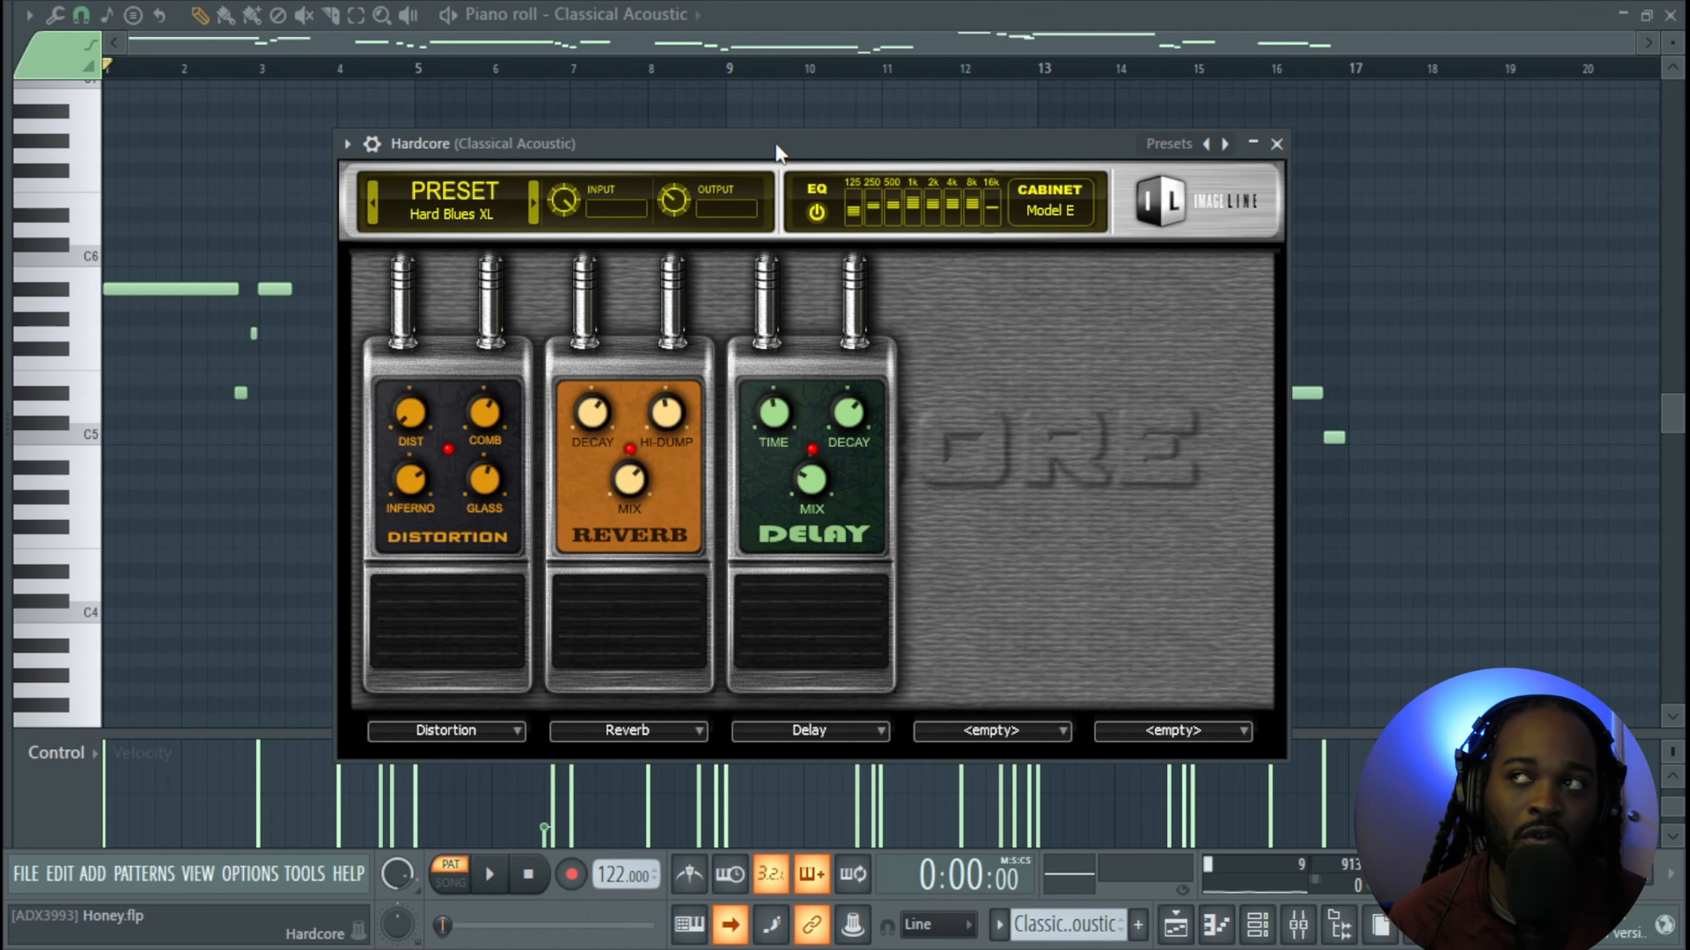
{"action": "left_click_drag", "start_coordinate": [776, 144], "coordinate": [777, 108]}
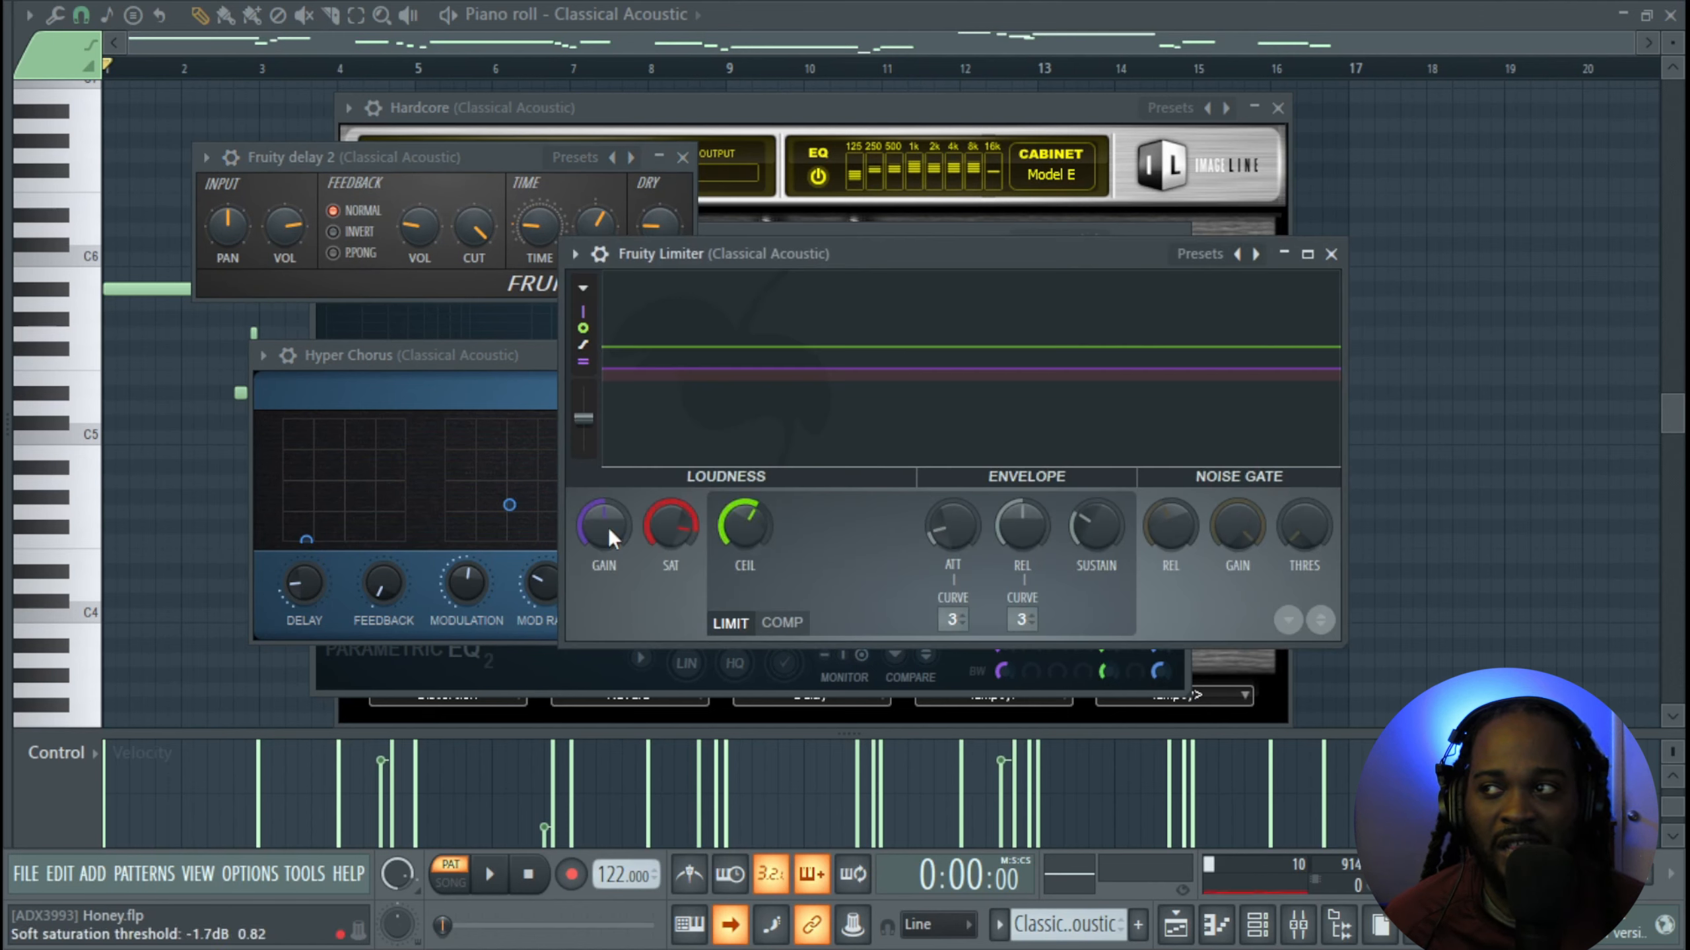
{"action": "left_click", "coordinate": [1331, 254]}
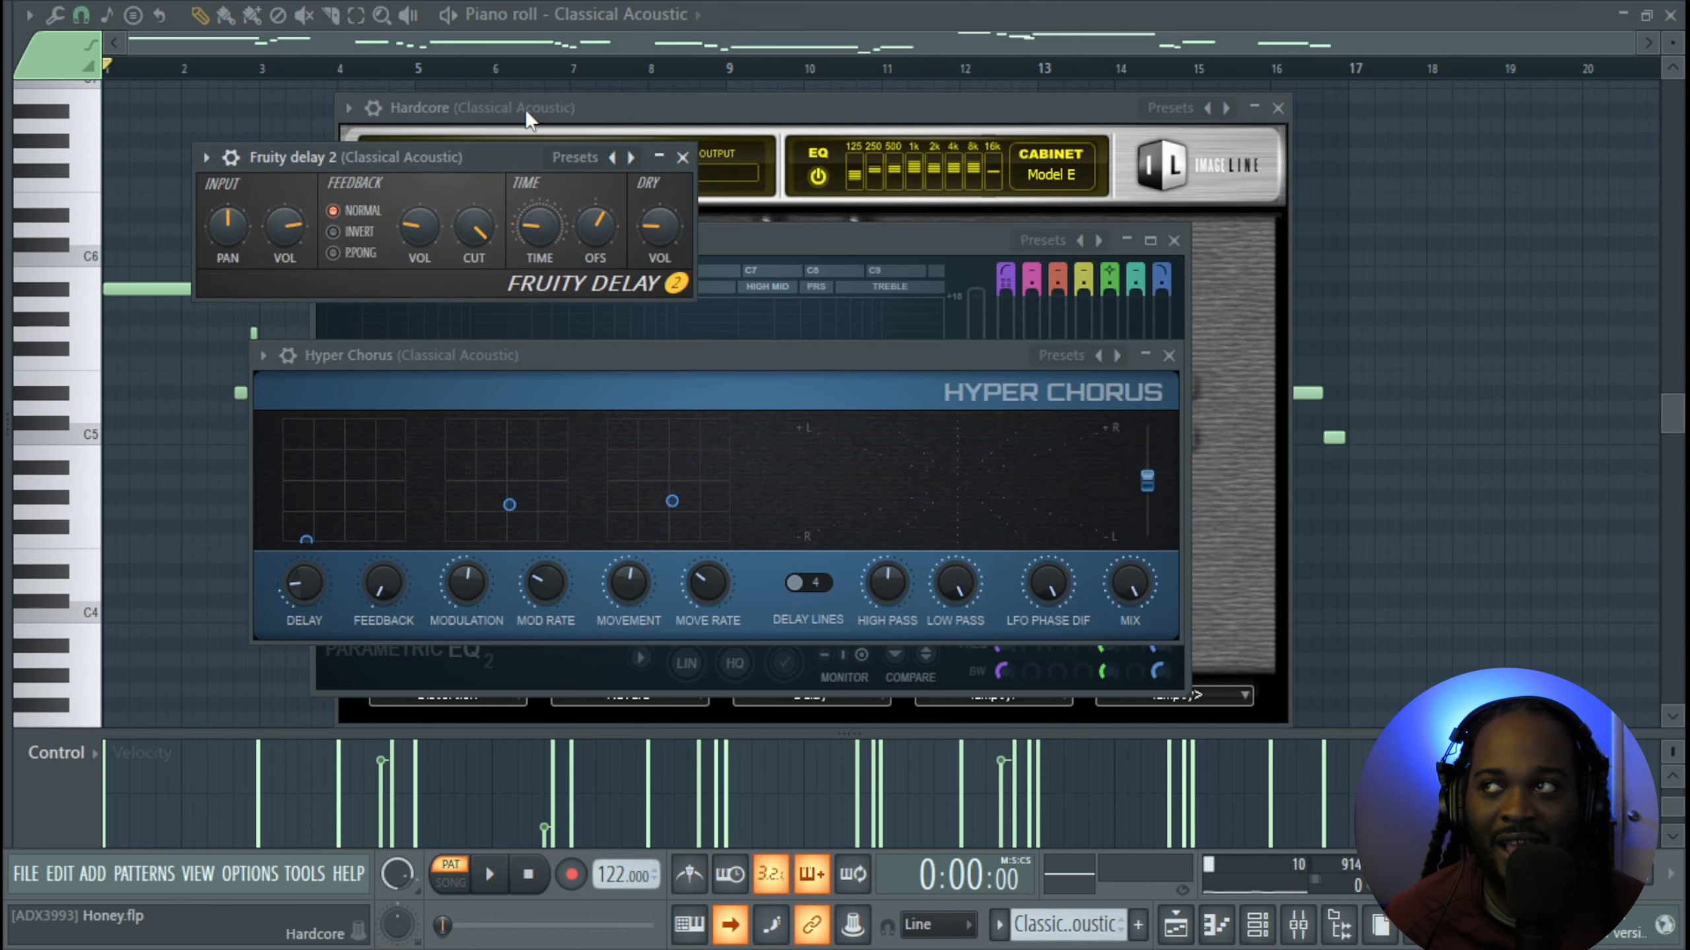
{"action": "left_click", "coordinate": [681, 154]}
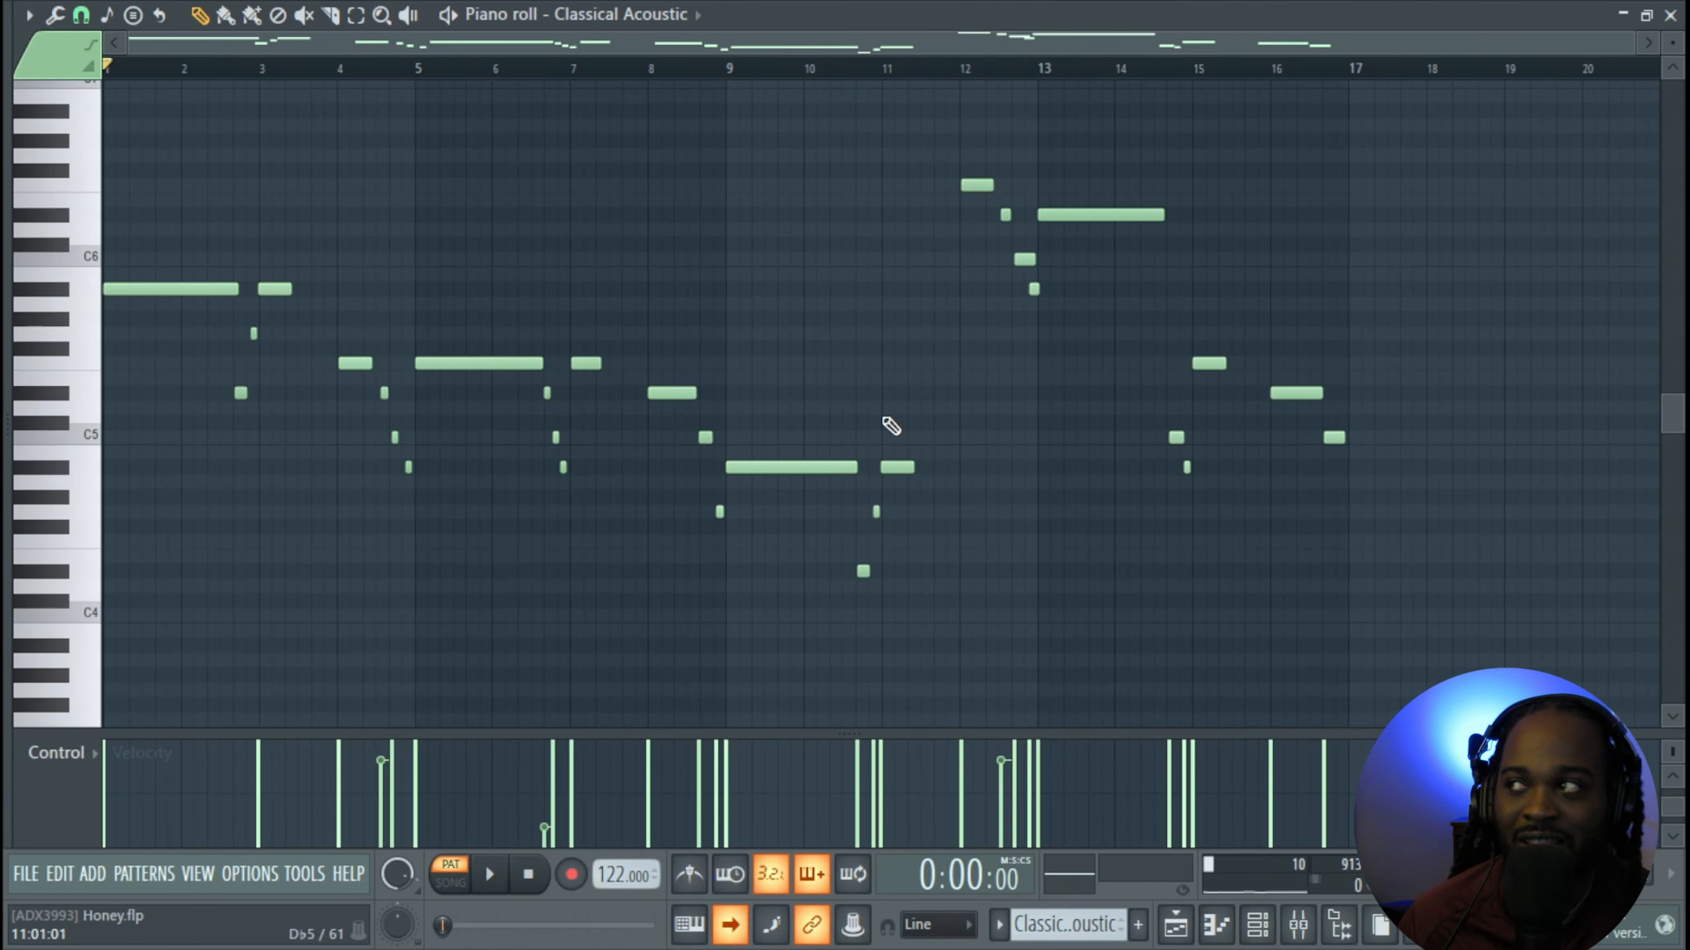
Play the Classical Acoustic pattern and switch the control lane to its Channel pitch events during playback
{"action": "key", "text": "space"}
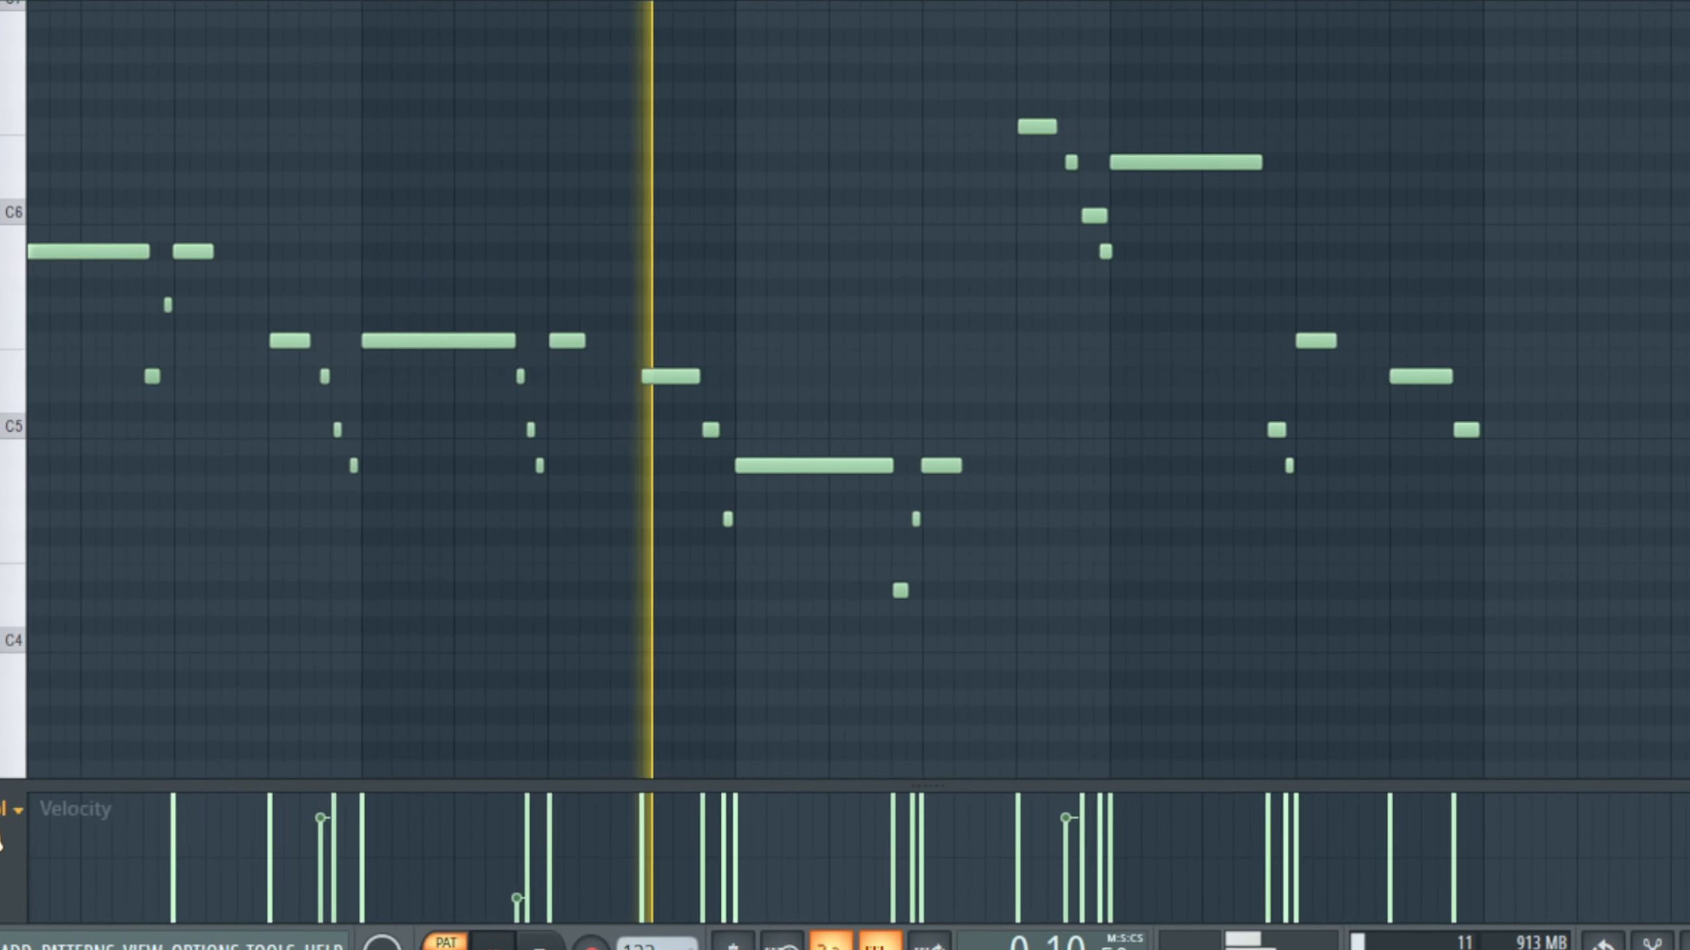
{"action": "left_click", "coordinate": [18, 807]}
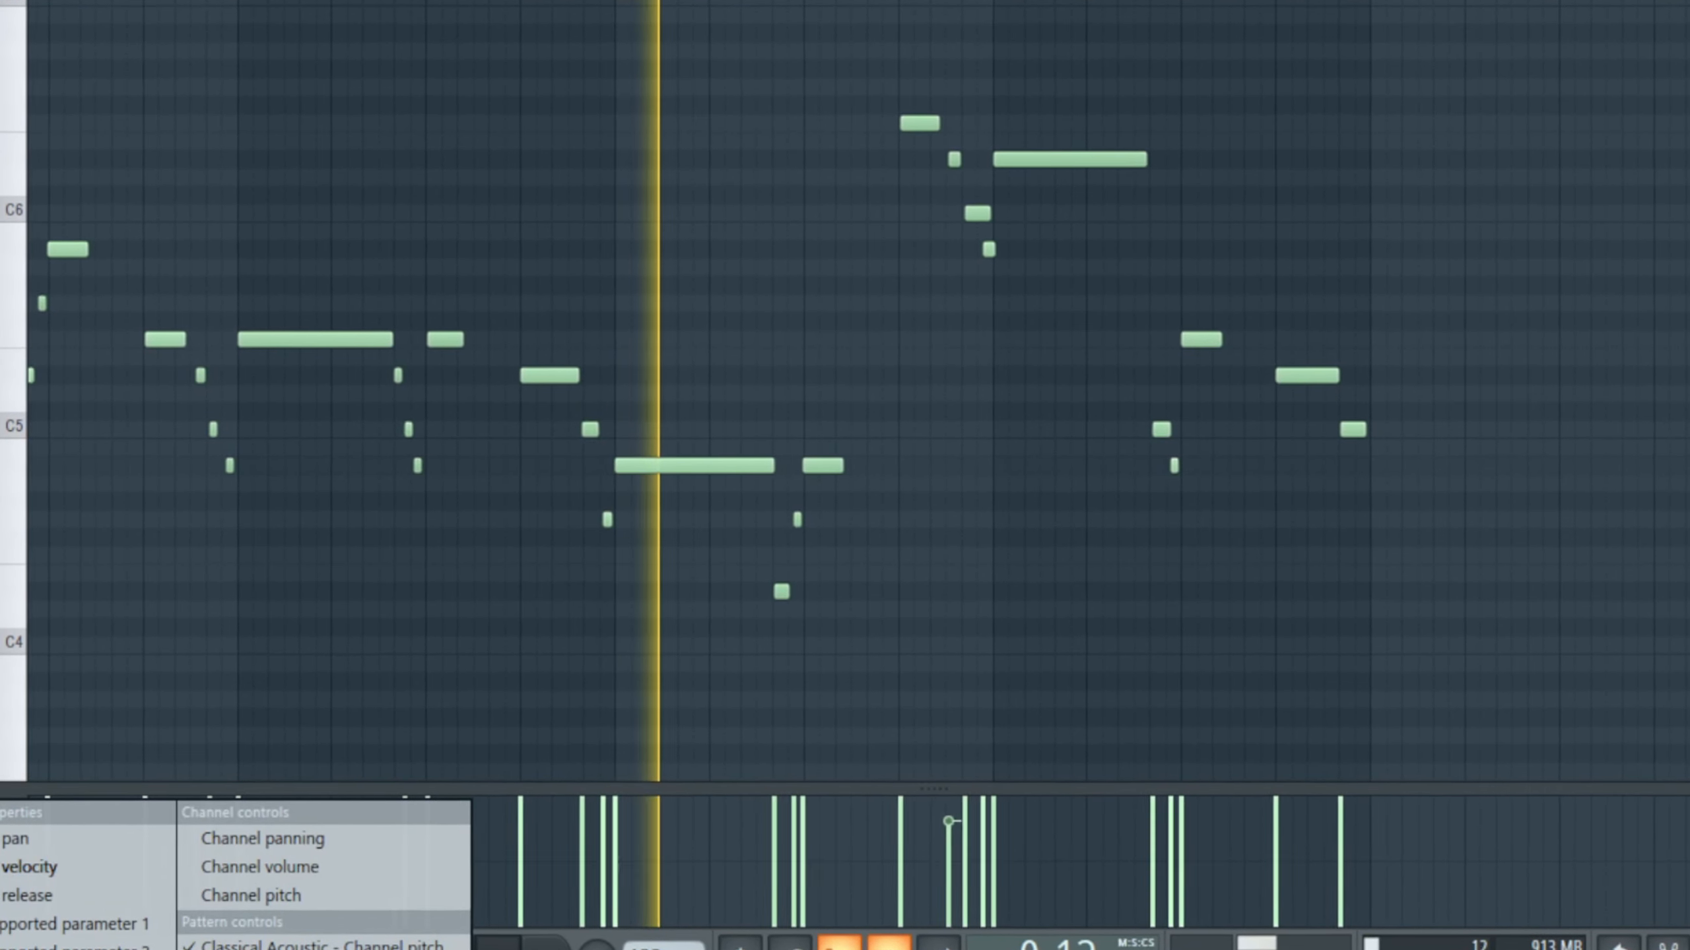
{"action": "left_click", "coordinate": [370, 897]}
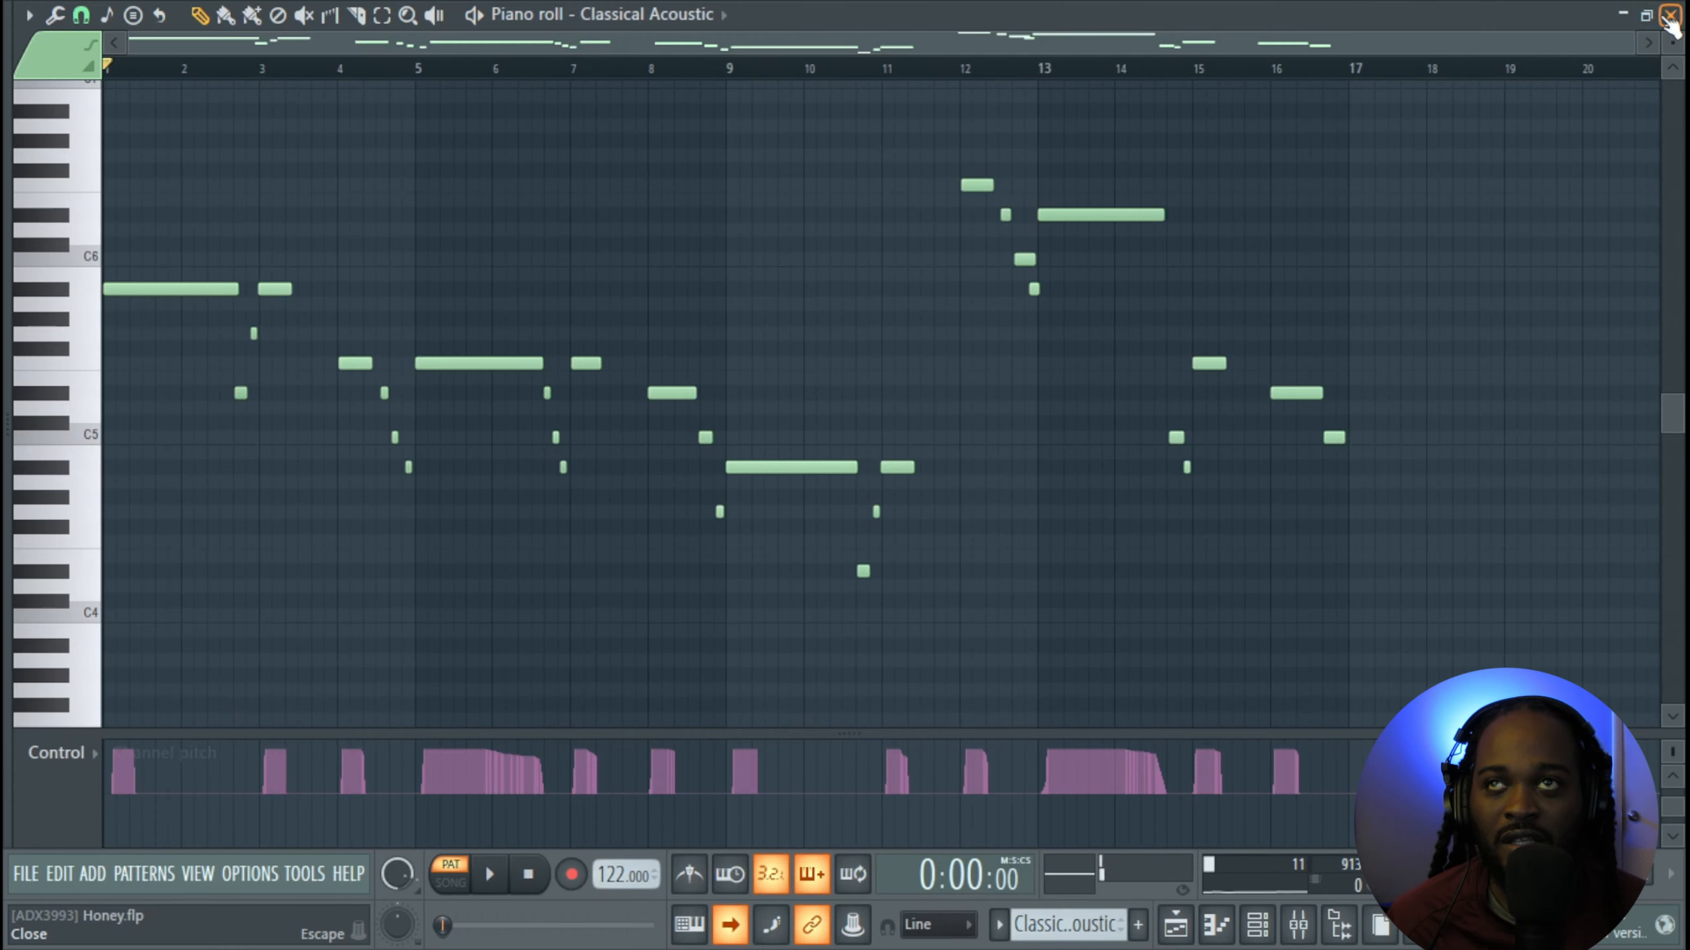
Return to the playlist, open the Classical Acoustic #2 pattern at bar 97 on Track 6 and play it through
{"action": "left_click", "coordinate": [1670, 15]}
{"action": "scroll", "coordinate": [1073, 322], "scroll_direction": "up", "scroll_amount": 1}
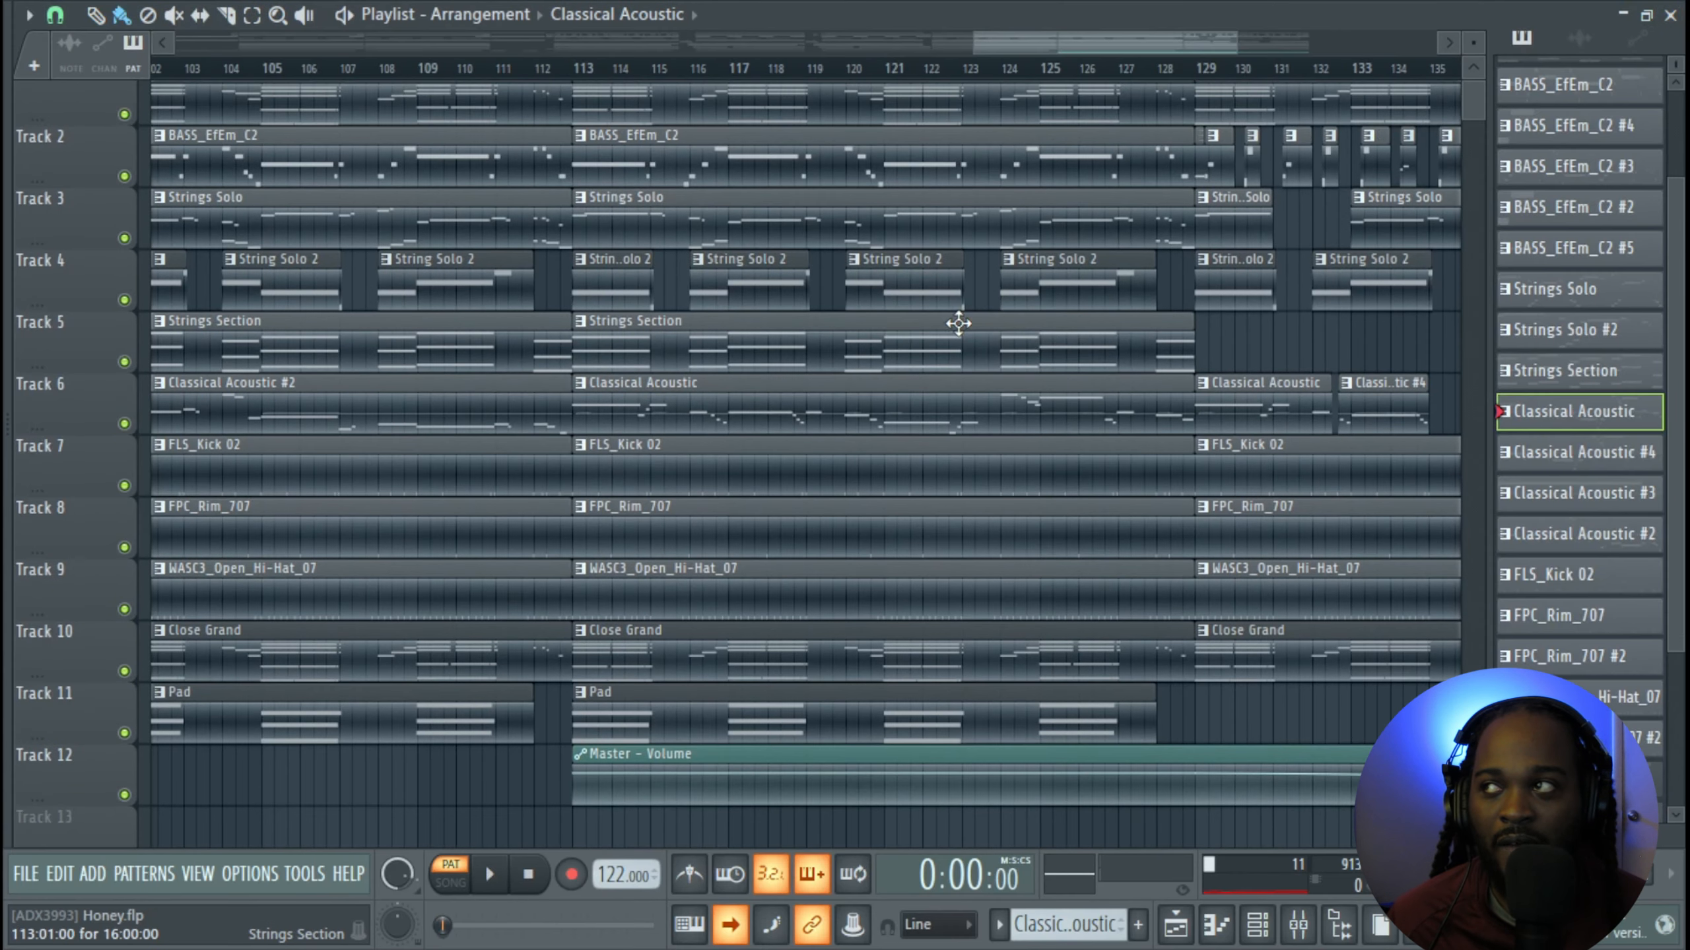
{"action": "left_click_drag", "start_coordinate": [774, 333], "coordinate": [1016, 353]}
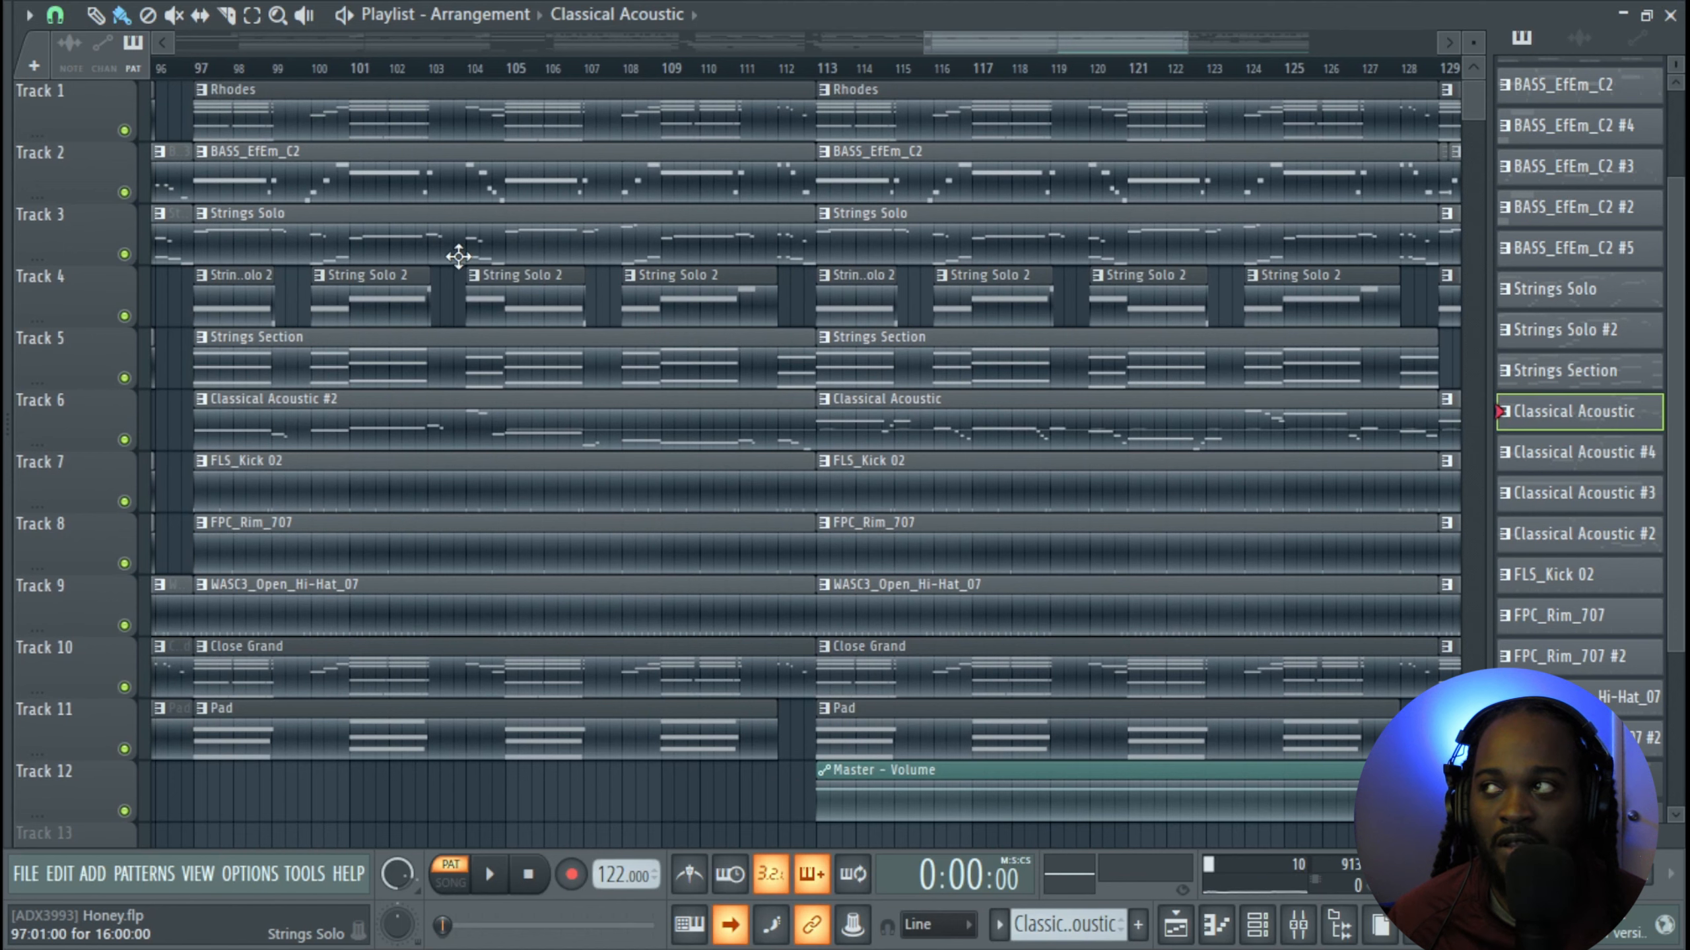
{"action": "double_click", "coordinate": [396, 423]}
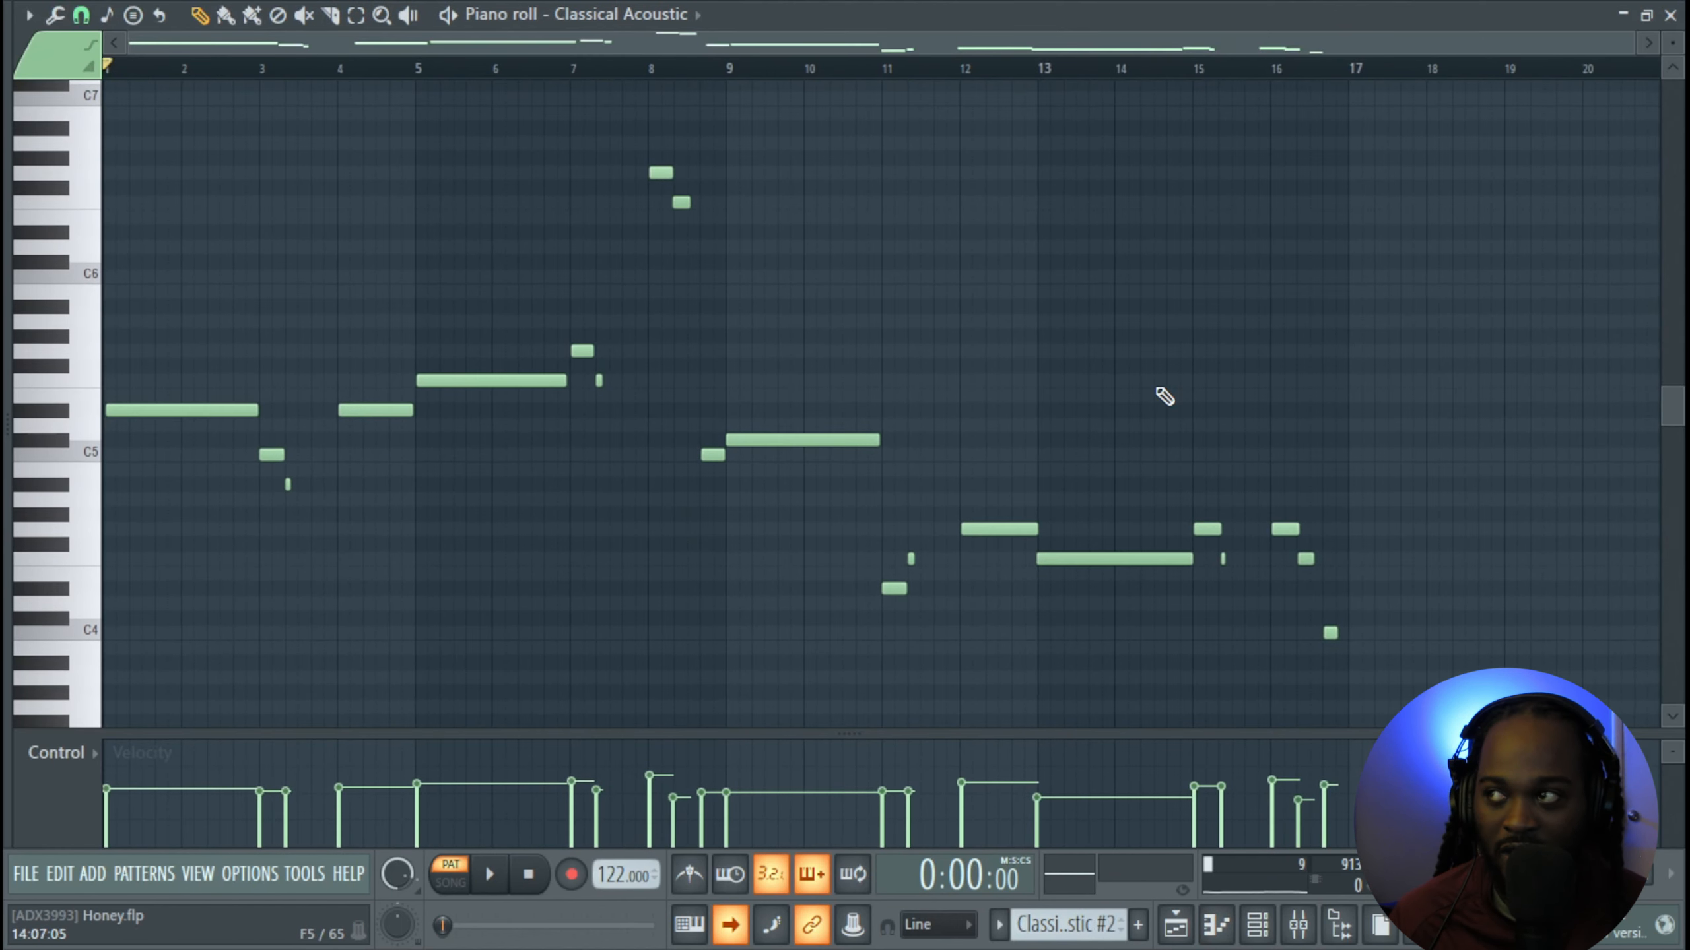
{"action": "key", "text": "space"}
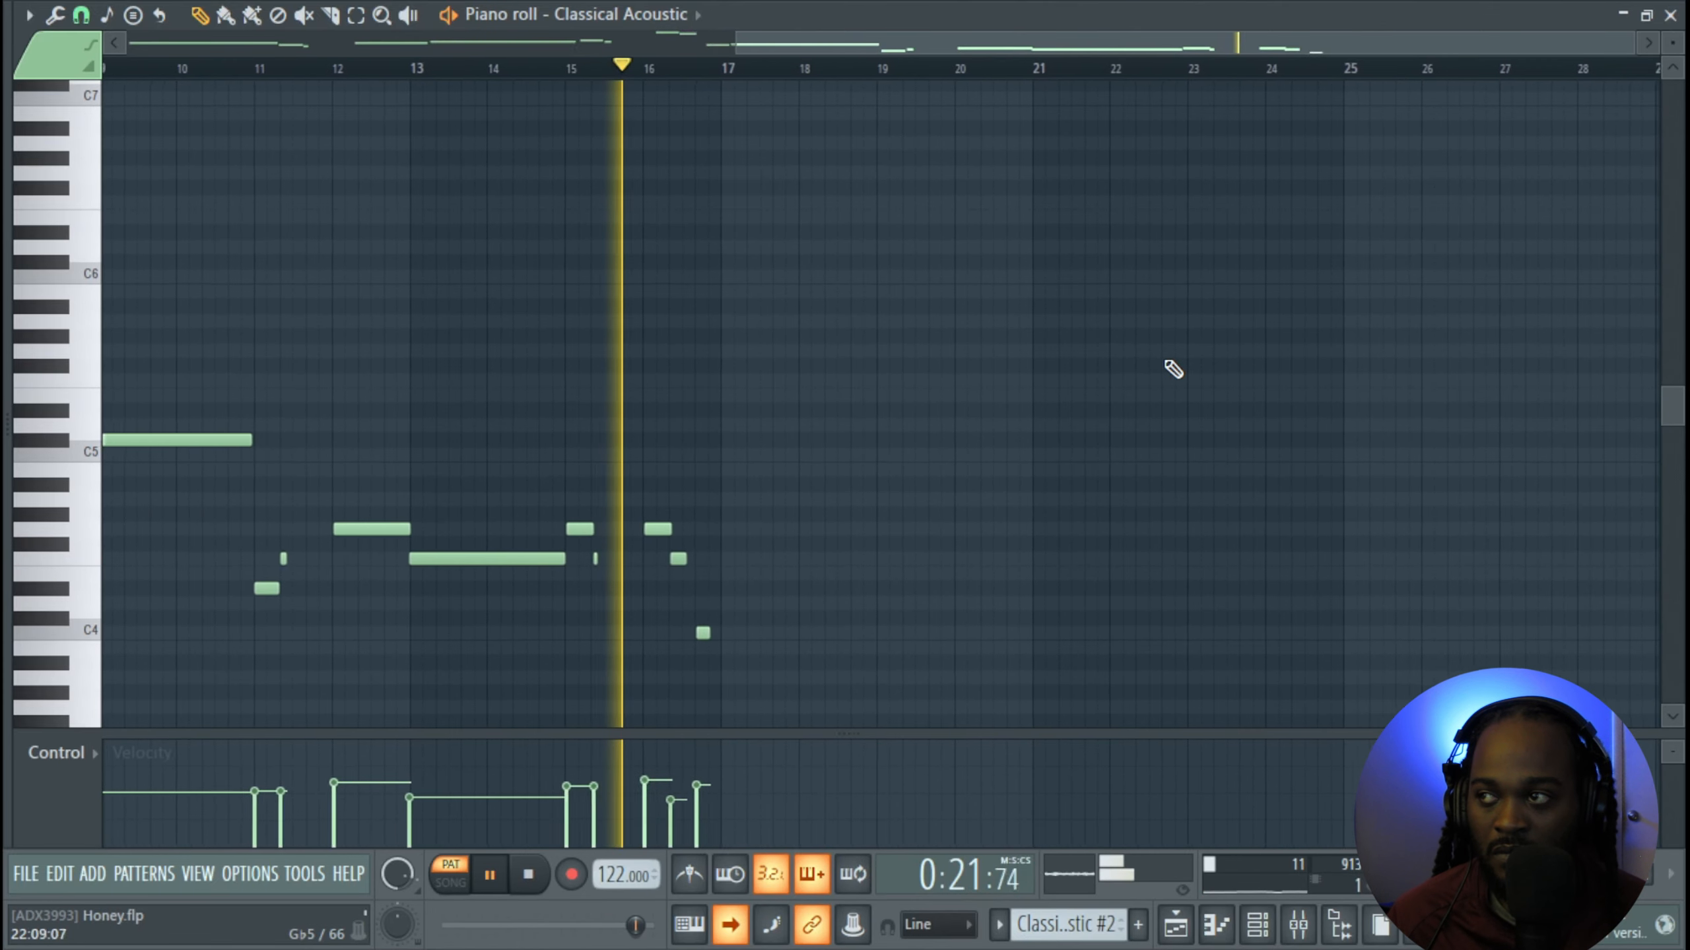
{"action": "key", "text": "space"}
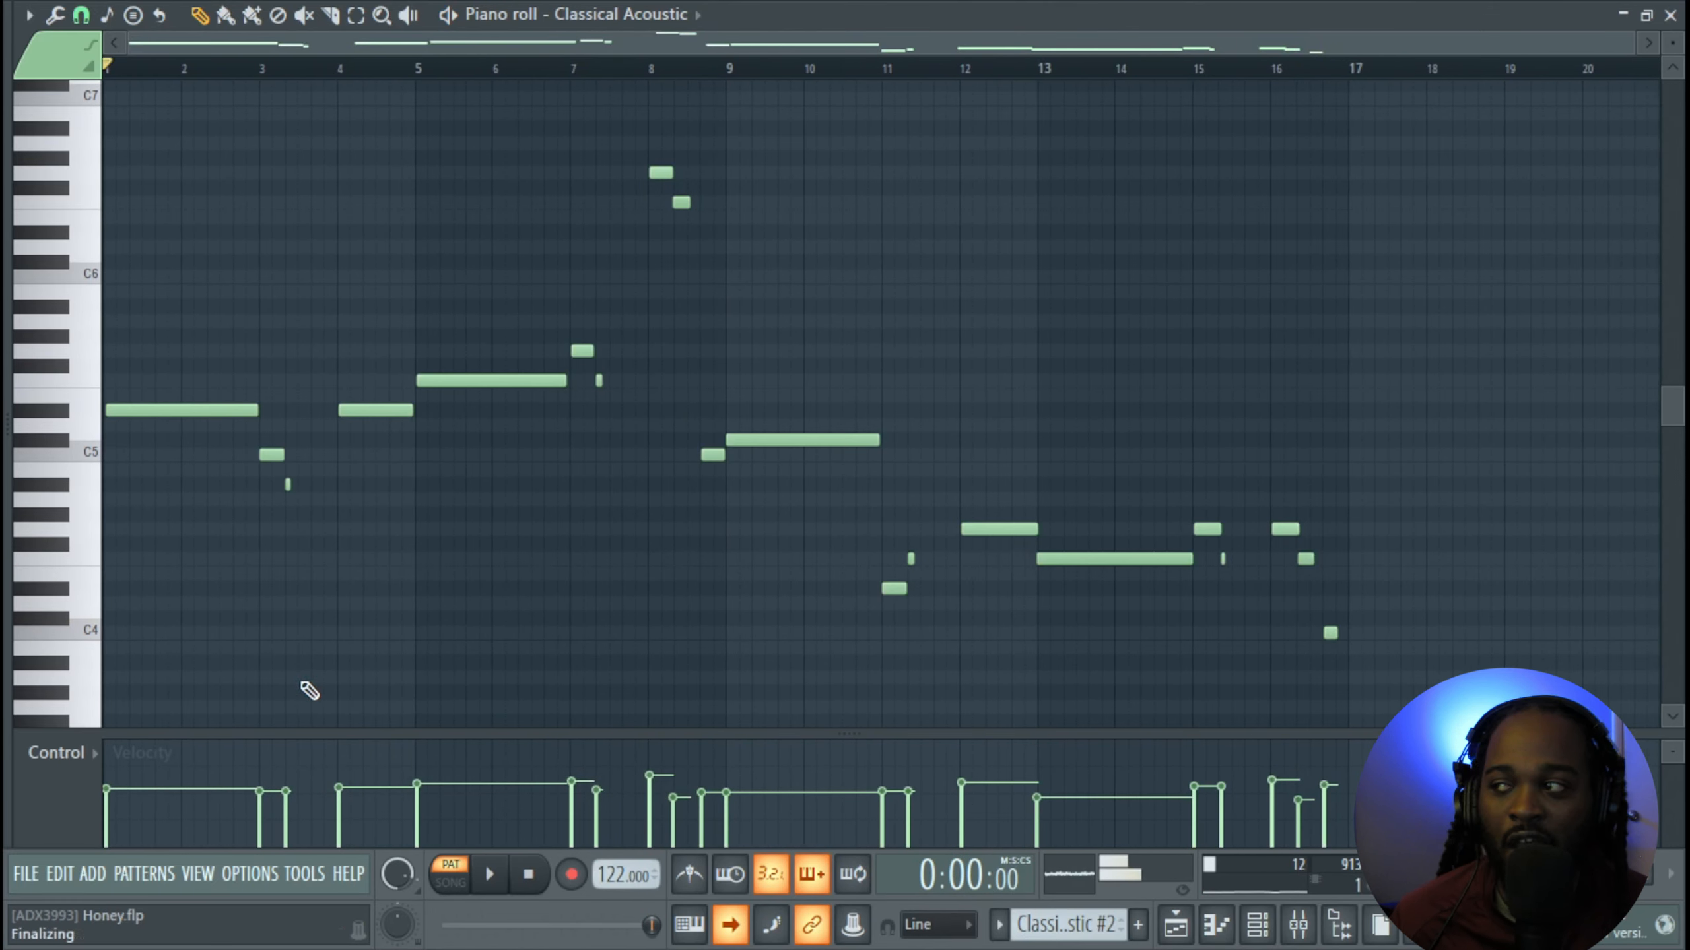
Show the Channel pitch events of Classical Acoustic #2 in the control lane and close the piano roll
{"action": "left_click", "coordinate": [63, 753]}
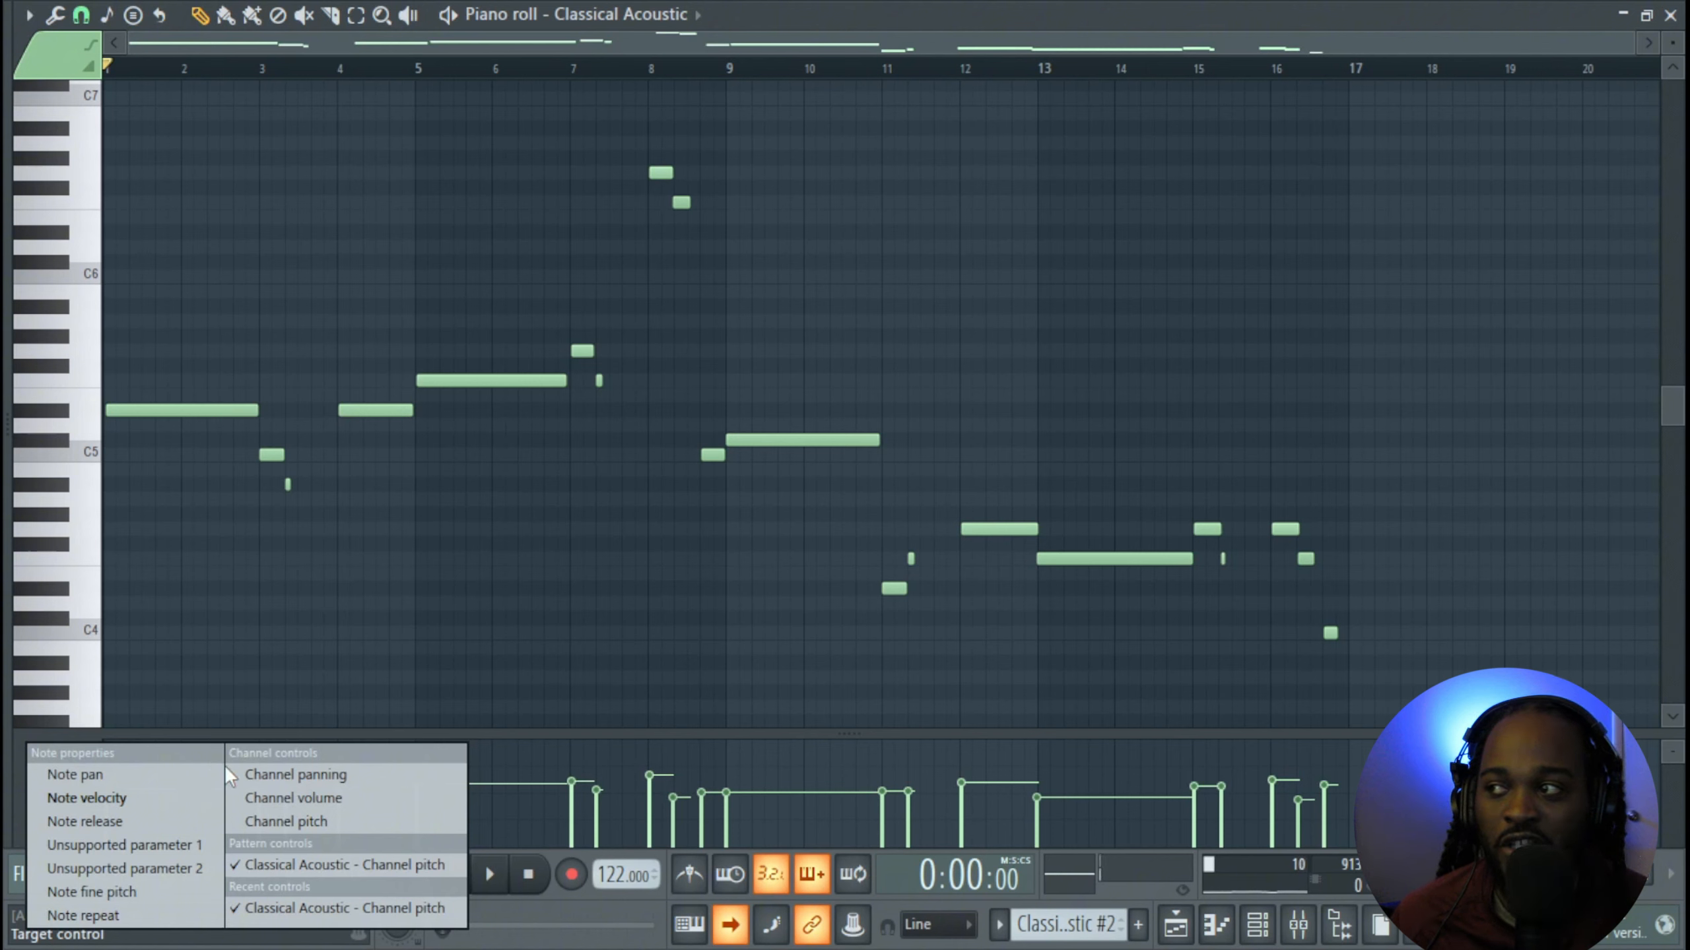
{"action": "left_click", "coordinate": [284, 860]}
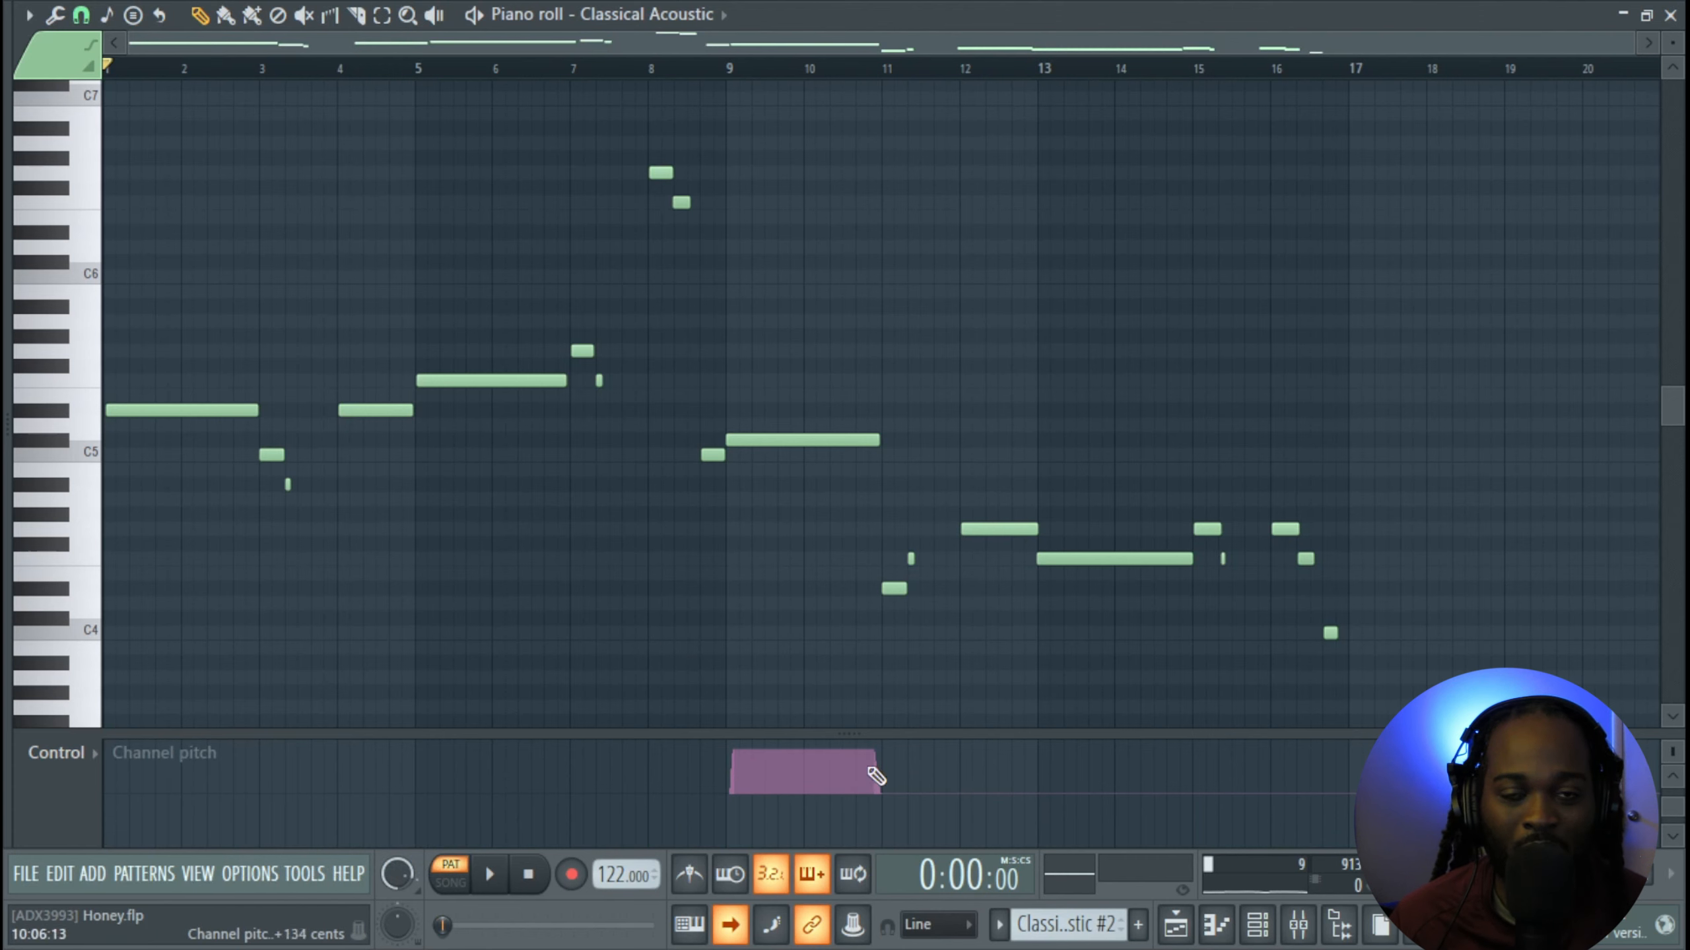
{"action": "left_click", "coordinate": [1671, 15]}
Bring the song's final sections into view and play the soloed bass on Track 2 from bar 113 in song mode
{"action": "scroll", "coordinate": [771, 479], "scroll_direction": "down", "scroll_amount": 3}
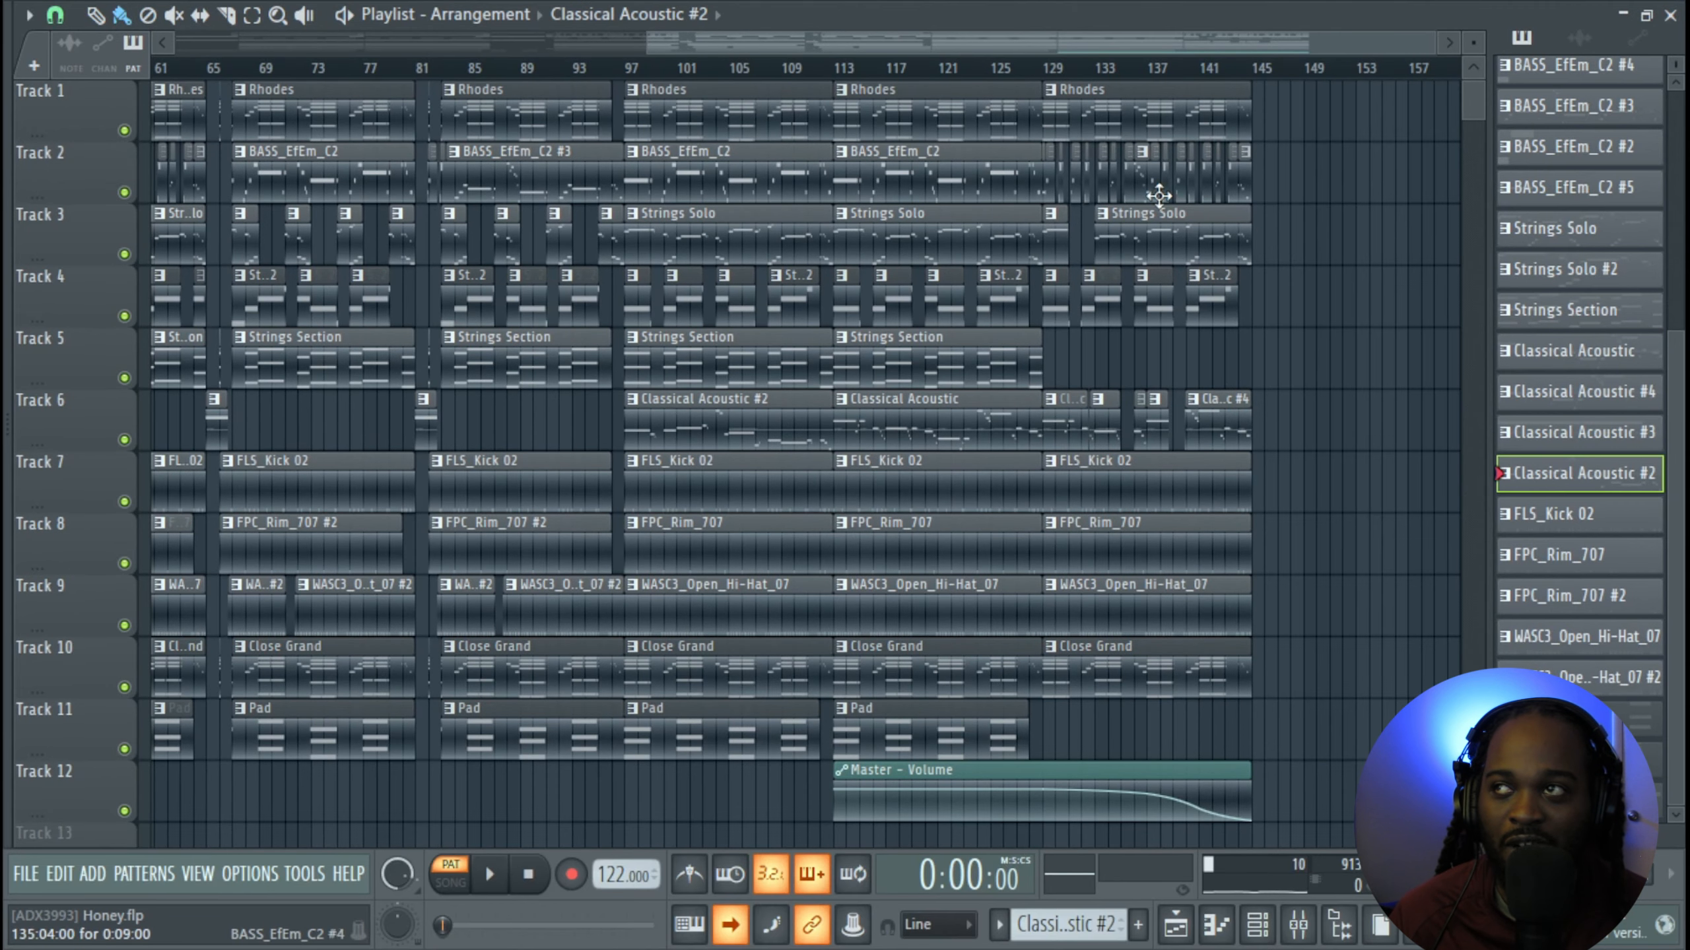
{"action": "left_click", "coordinate": [840, 72]}
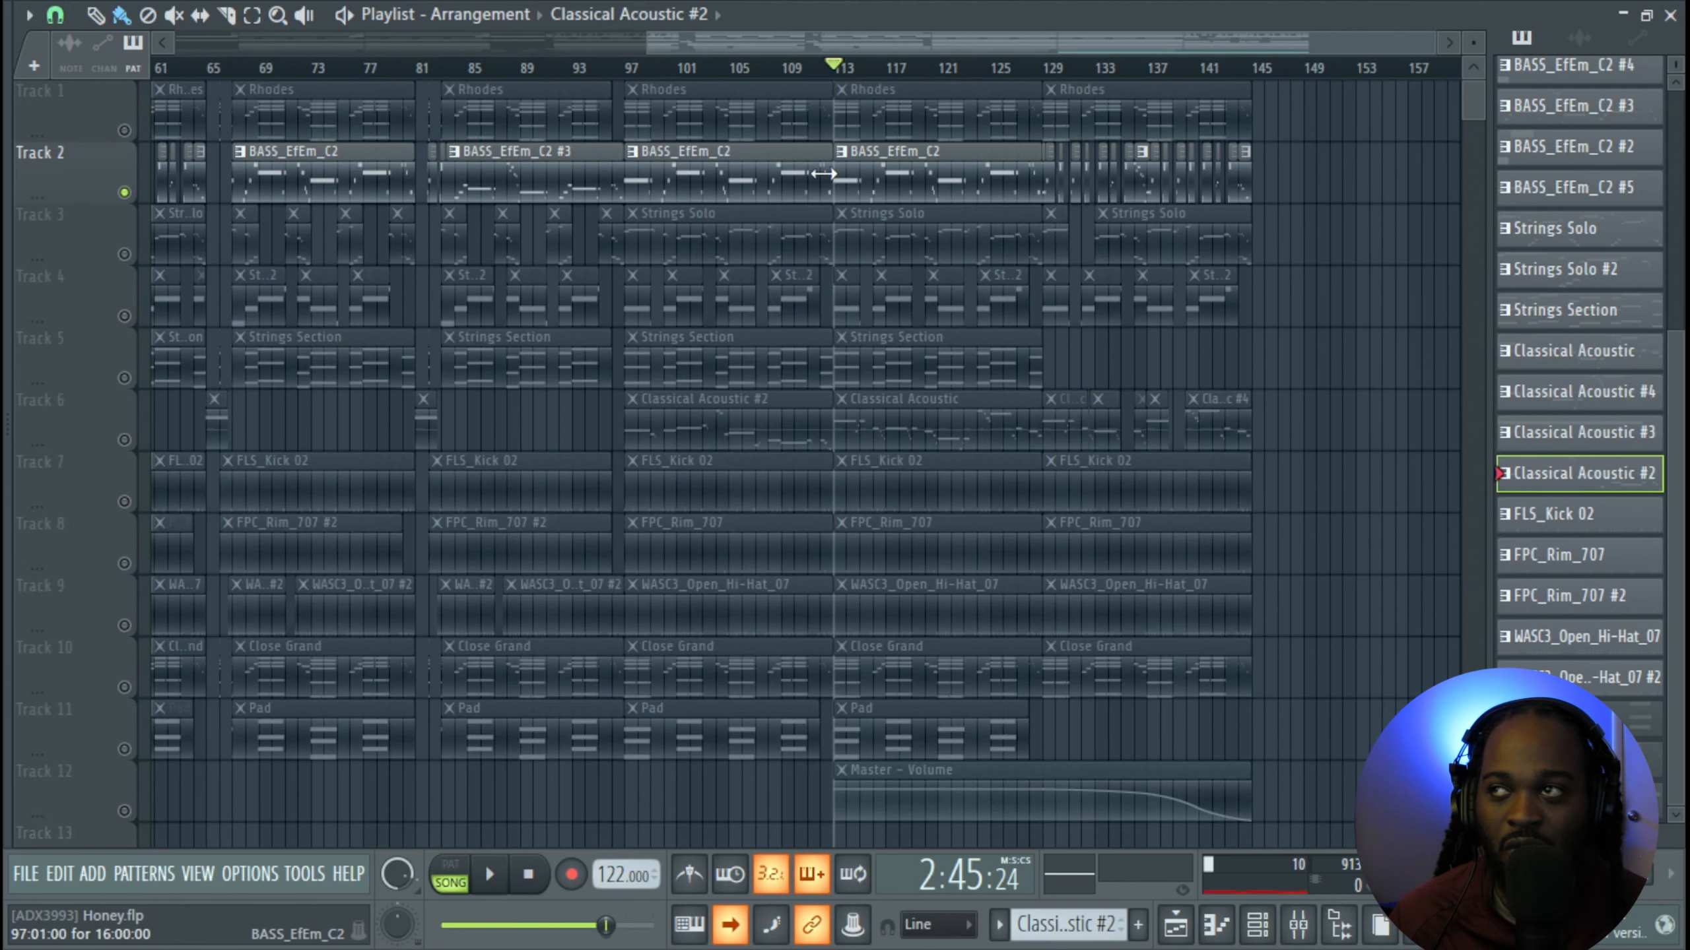
{"action": "key", "text": "space"}
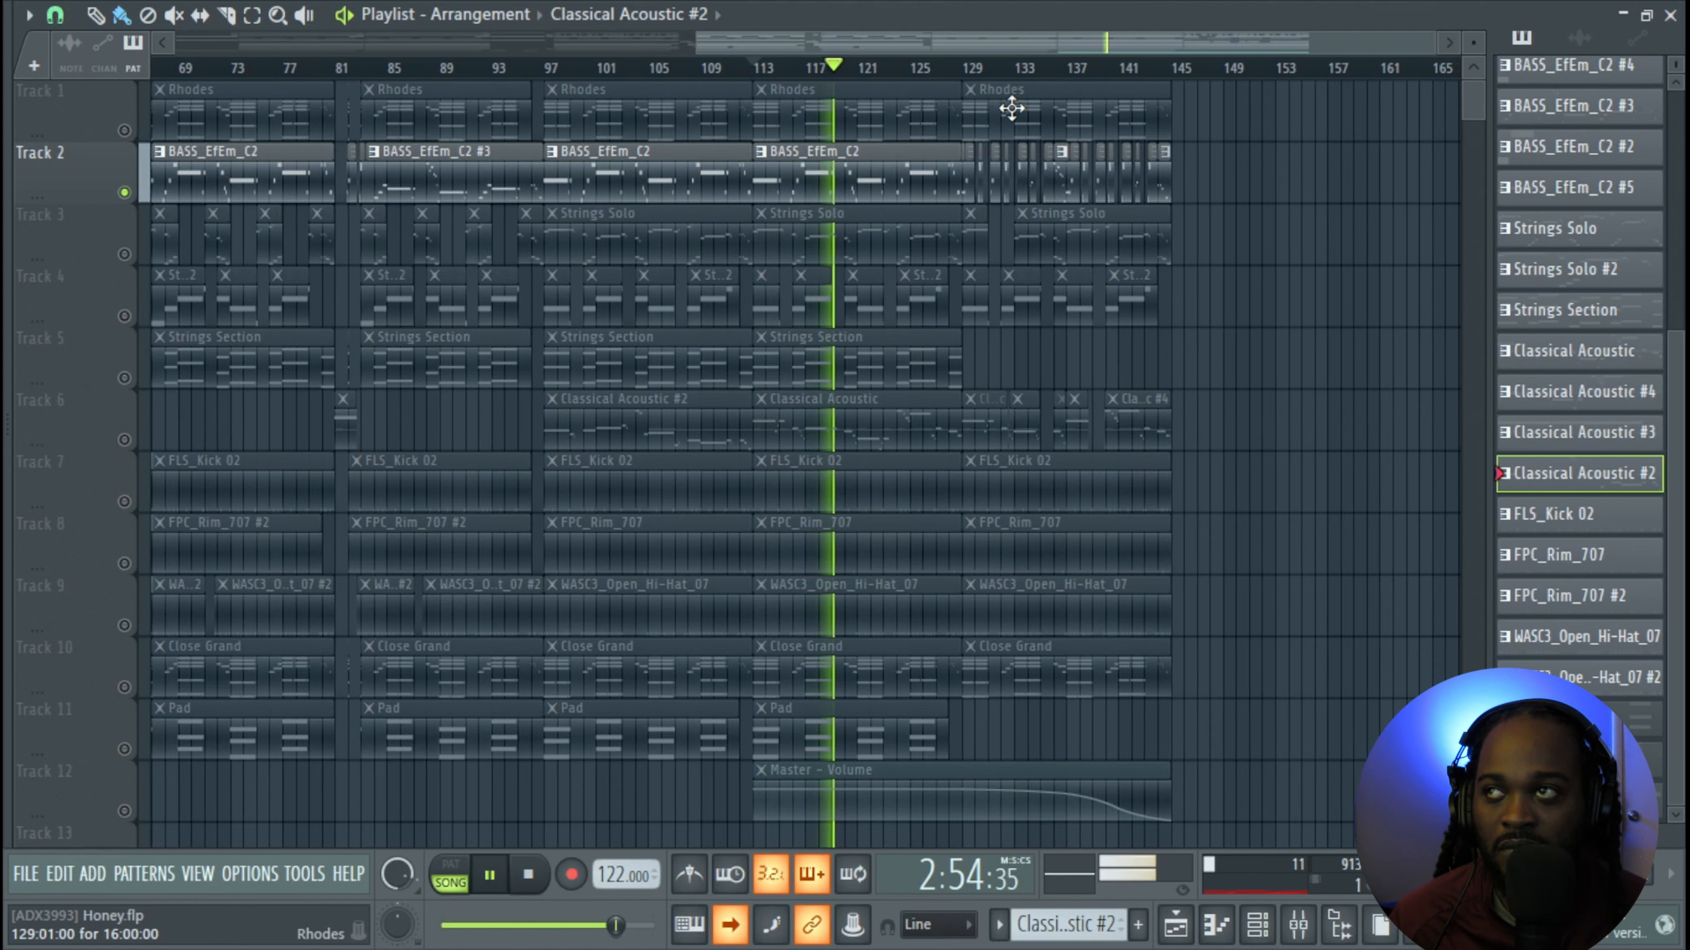
Stop playback, set the song position to bar 129 and examine the chopped bass clips starting there on Track 2
{"action": "key", "text": "space"}
{"action": "left_click", "coordinate": [1047, 72]}
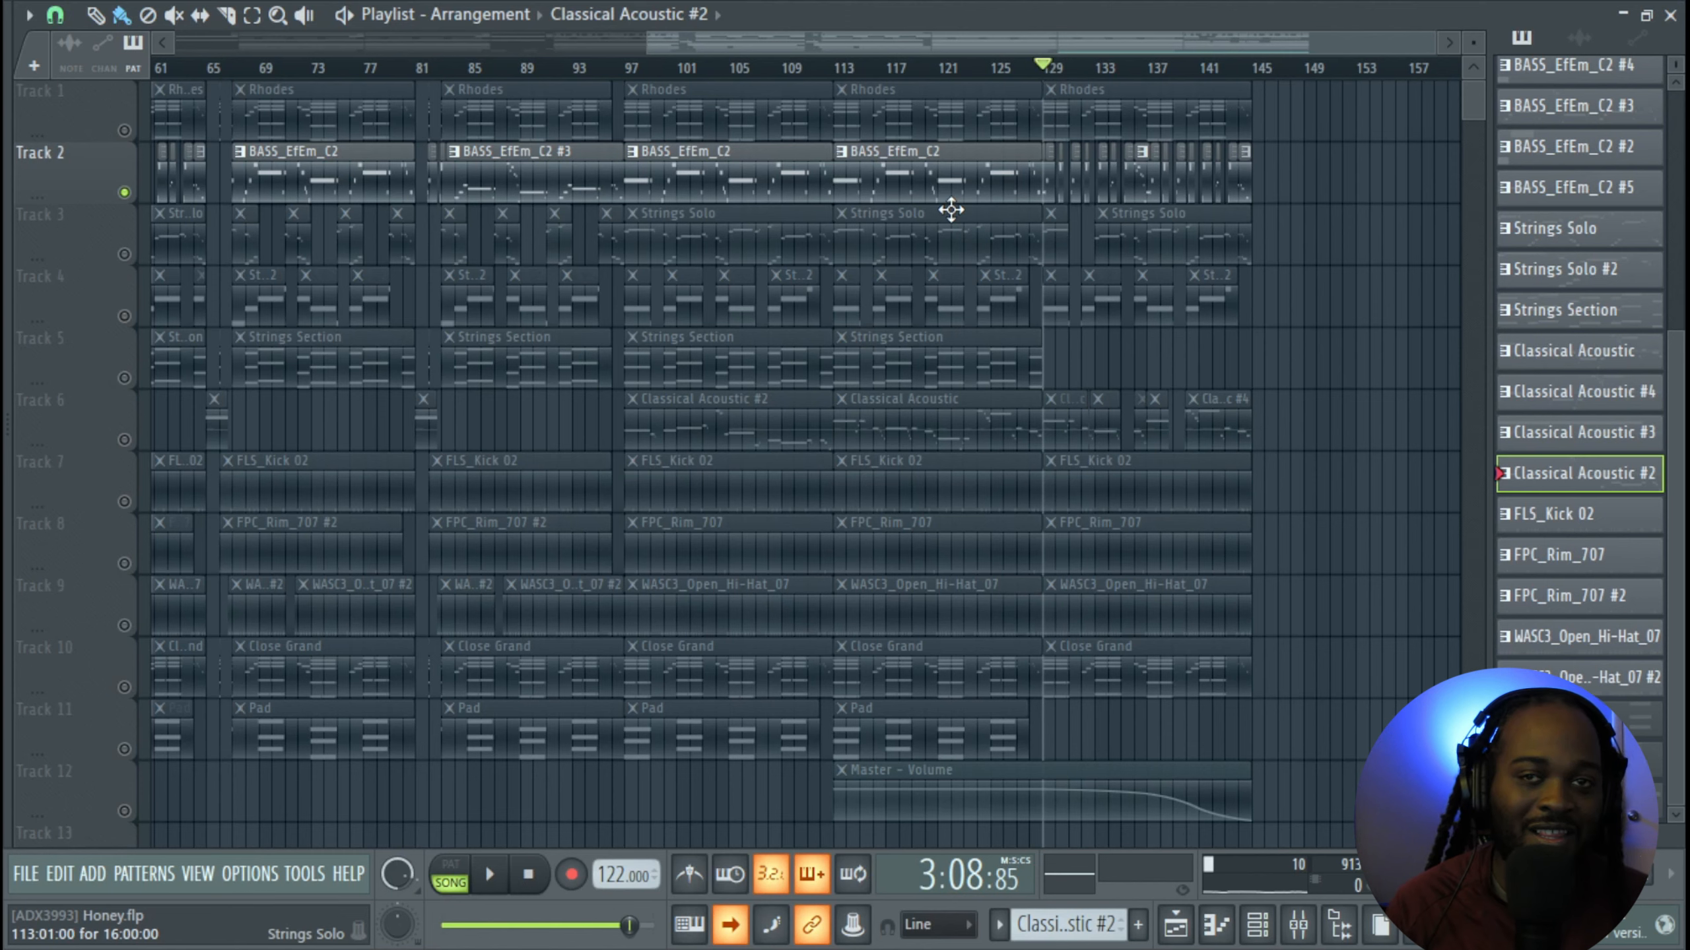
{"action": "scroll", "coordinate": [1181, 189], "scroll_direction": "up", "scroll_amount": 5}
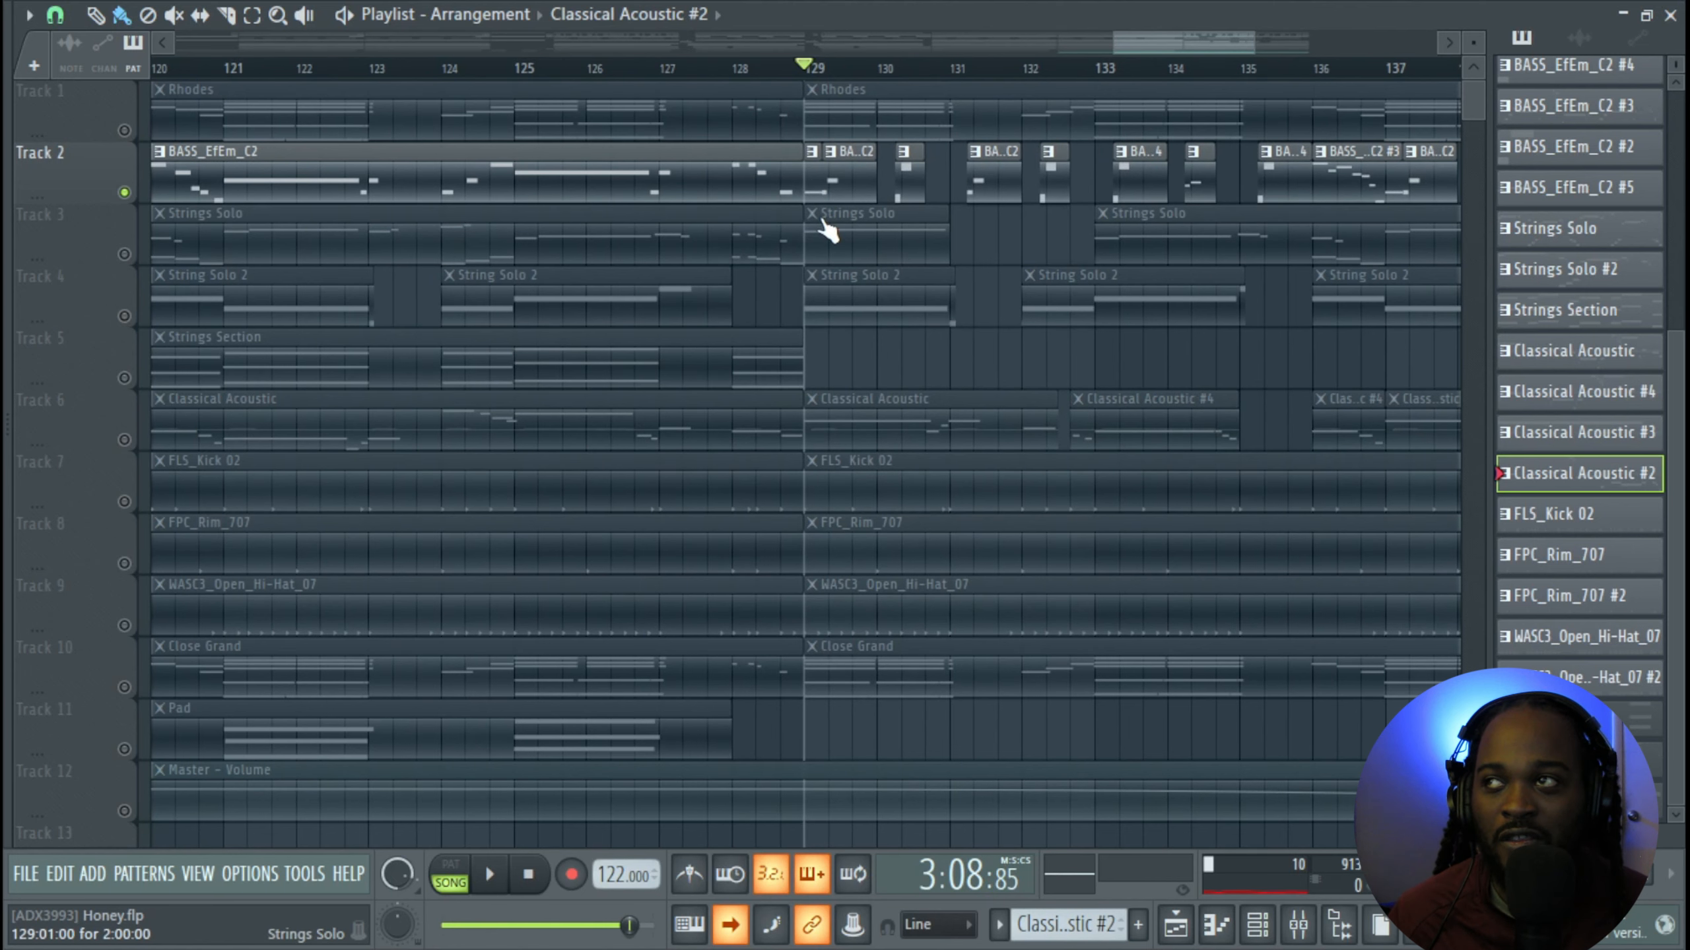
{"action": "scroll", "coordinate": [821, 204], "scroll_direction": "up", "scroll_amount": 6}
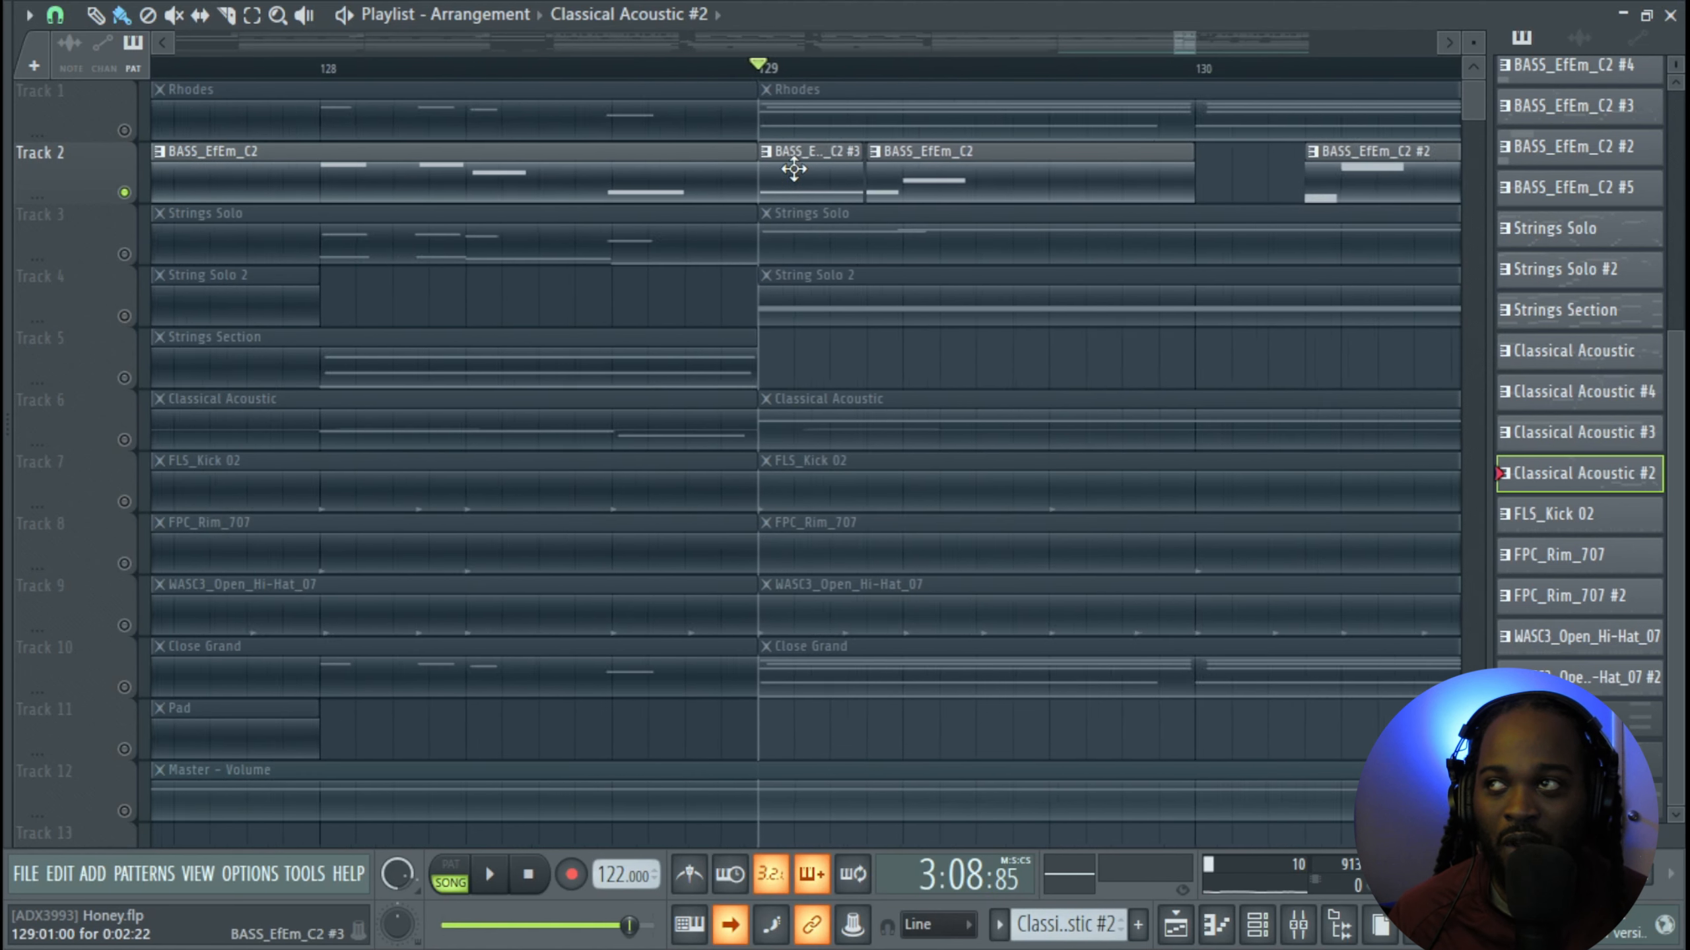
{"action": "scroll", "coordinate": [821, 178], "scroll_direction": "down", "scroll_amount": 5}
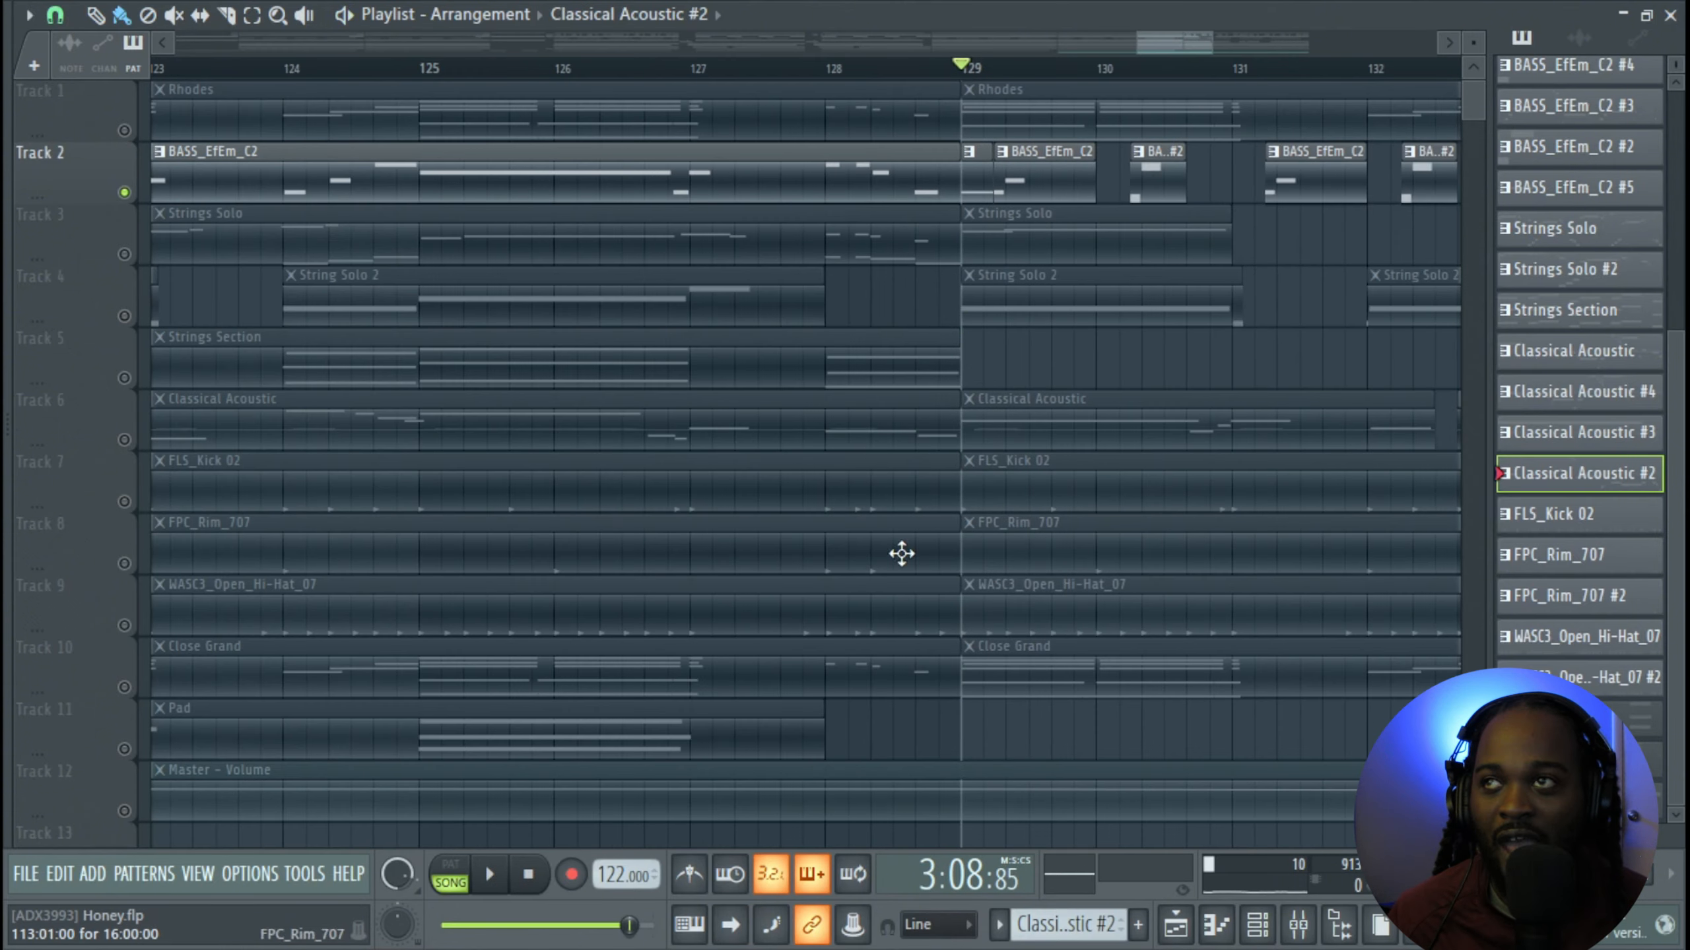
{"action": "scroll", "coordinate": [430, 325], "scroll_direction": "down", "scroll_amount": 6}
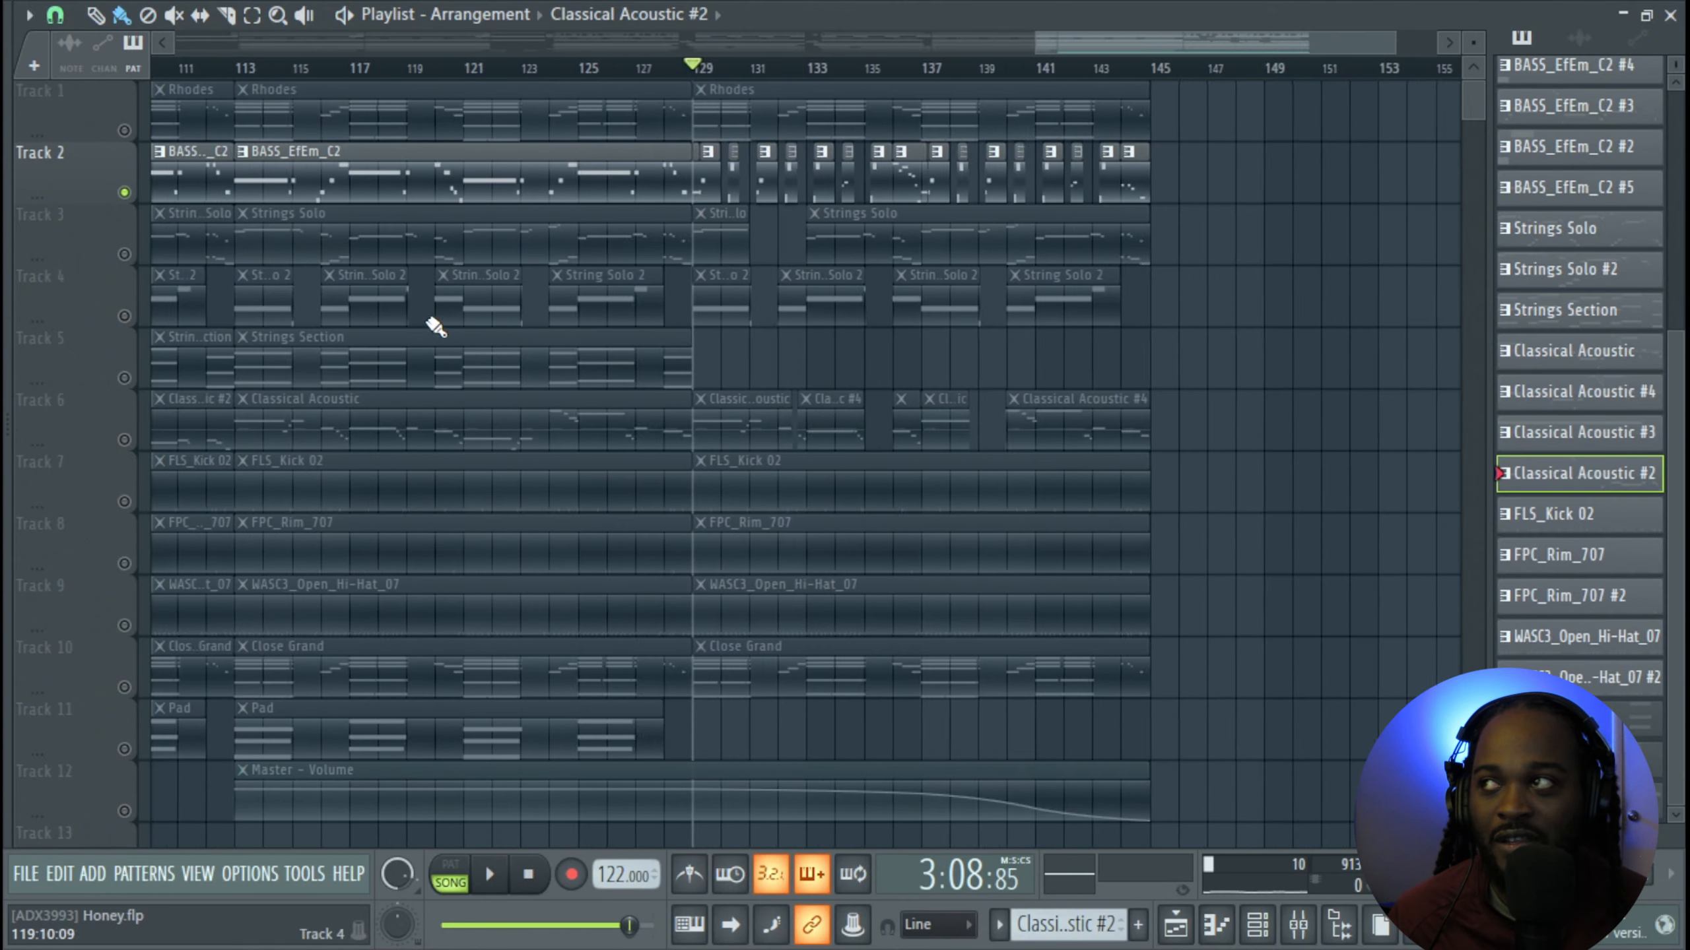
Play the start of the soloed BASS_EfEm_C2 clip at bar 113 and stop it
{"action": "scroll", "coordinate": [512, 311], "scroll_direction": "left", "scroll_amount": 4}
{"action": "scroll", "coordinate": [515, 152], "scroll_direction": "up", "scroll_amount": 3}
{"action": "scroll", "coordinate": [516, 152], "scroll_direction": "up", "scroll_amount": 2}
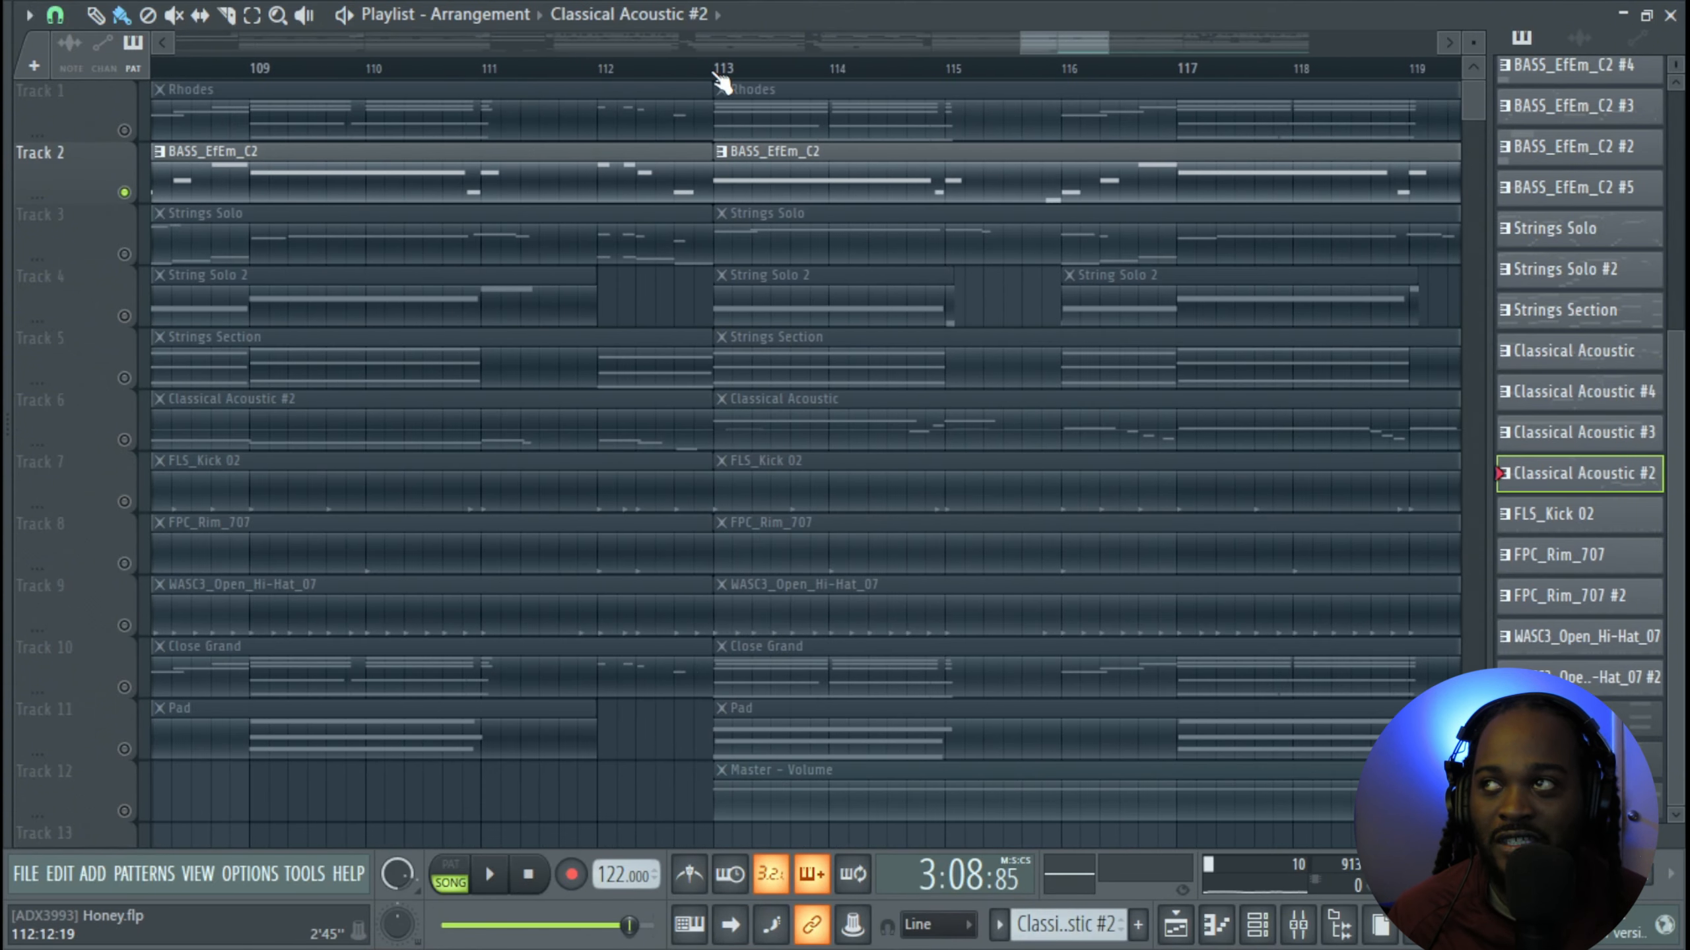
{"action": "scroll", "coordinate": [724, 68], "scroll_direction": "up", "scroll_amount": 2}
{"action": "left_click", "coordinate": [724, 68]}
{"action": "key", "text": "space"}
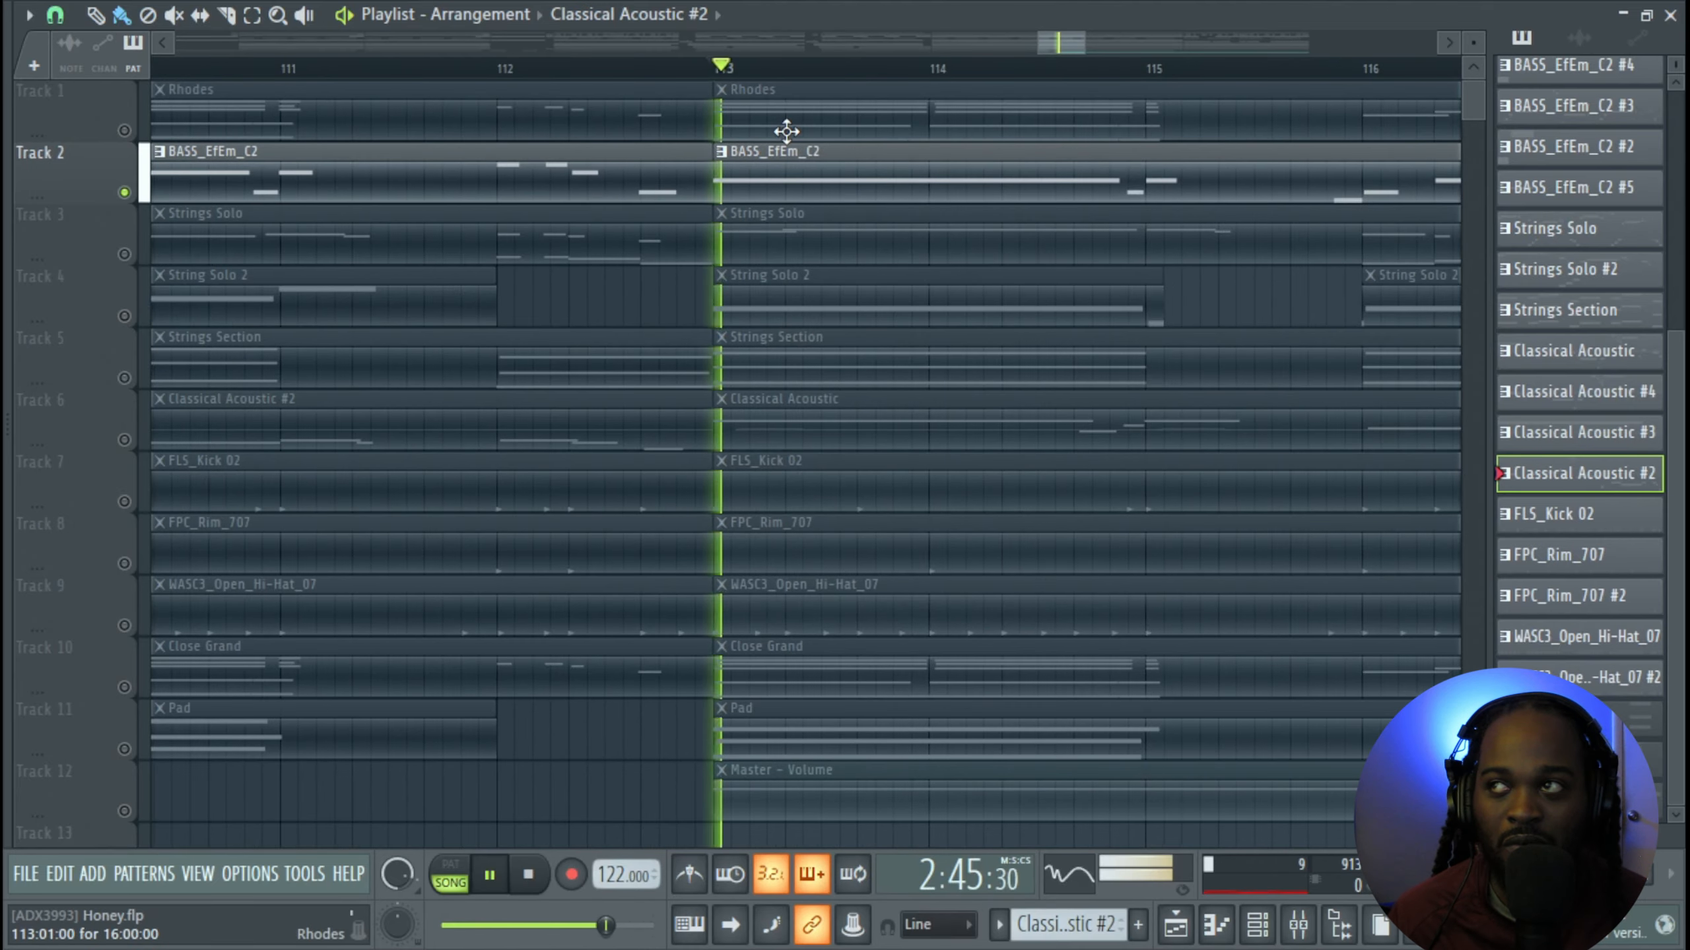
{"action": "key", "text": "space"}
Play the chopped bass clips on Track 2 from bar 129 for a few bars and stop
{"action": "scroll", "coordinate": [791, 374], "scroll_direction": "down", "scroll_amount": 8}
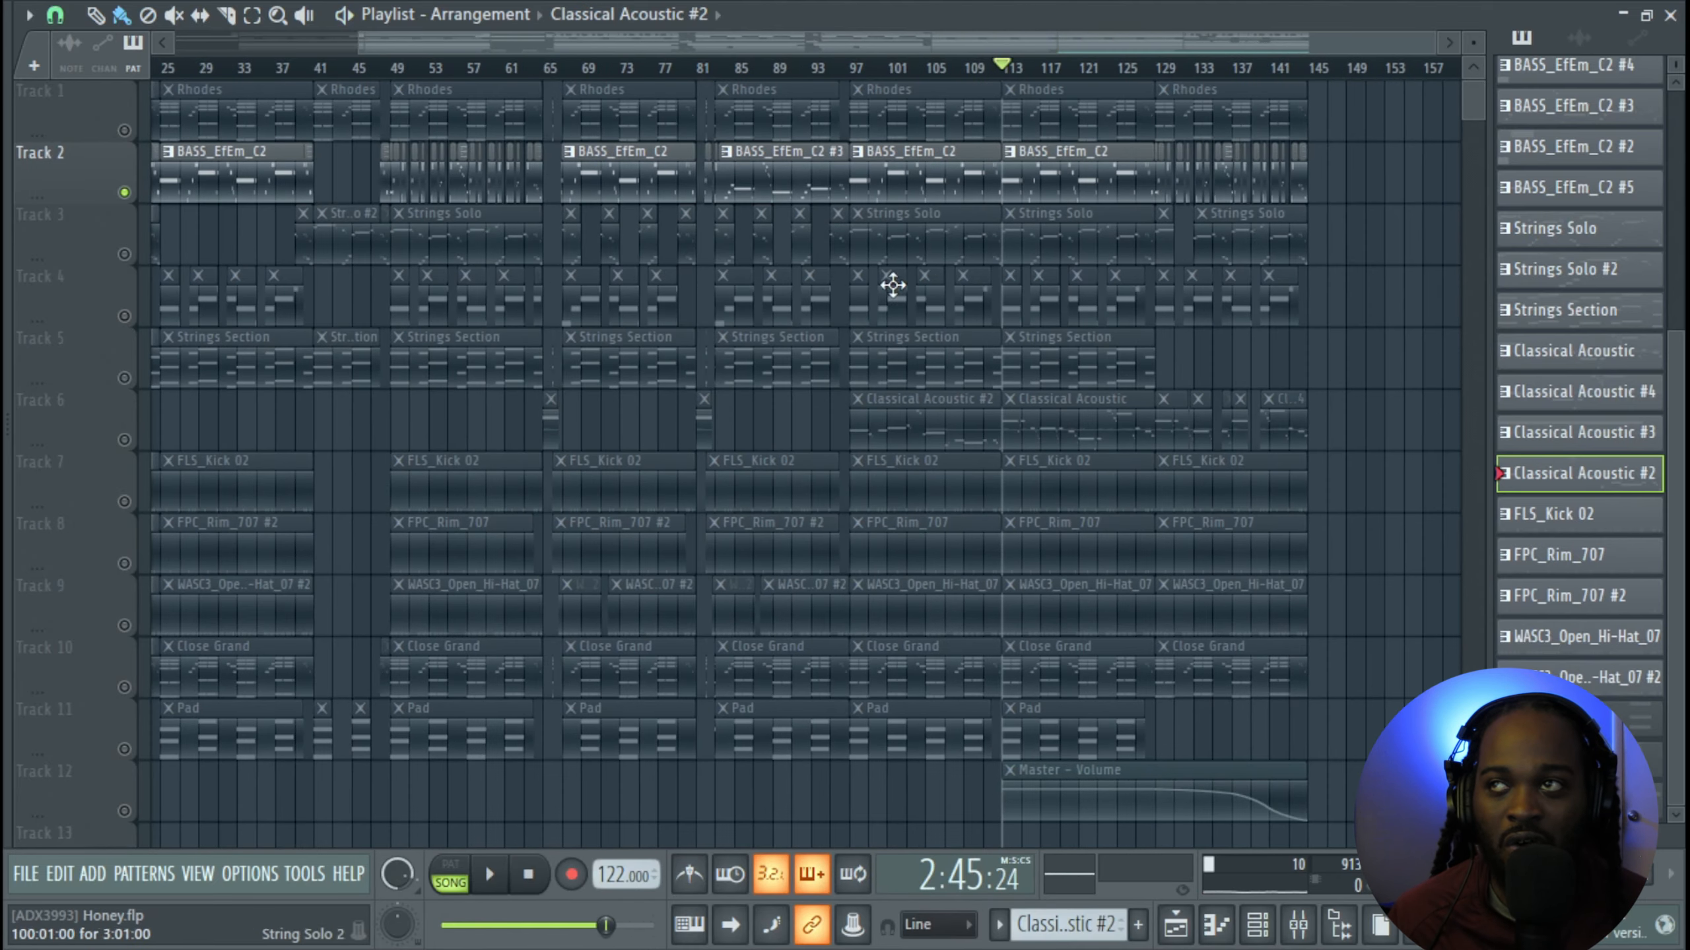
{"action": "scroll", "coordinate": [1226, 215], "scroll_direction": "up", "scroll_amount": 8}
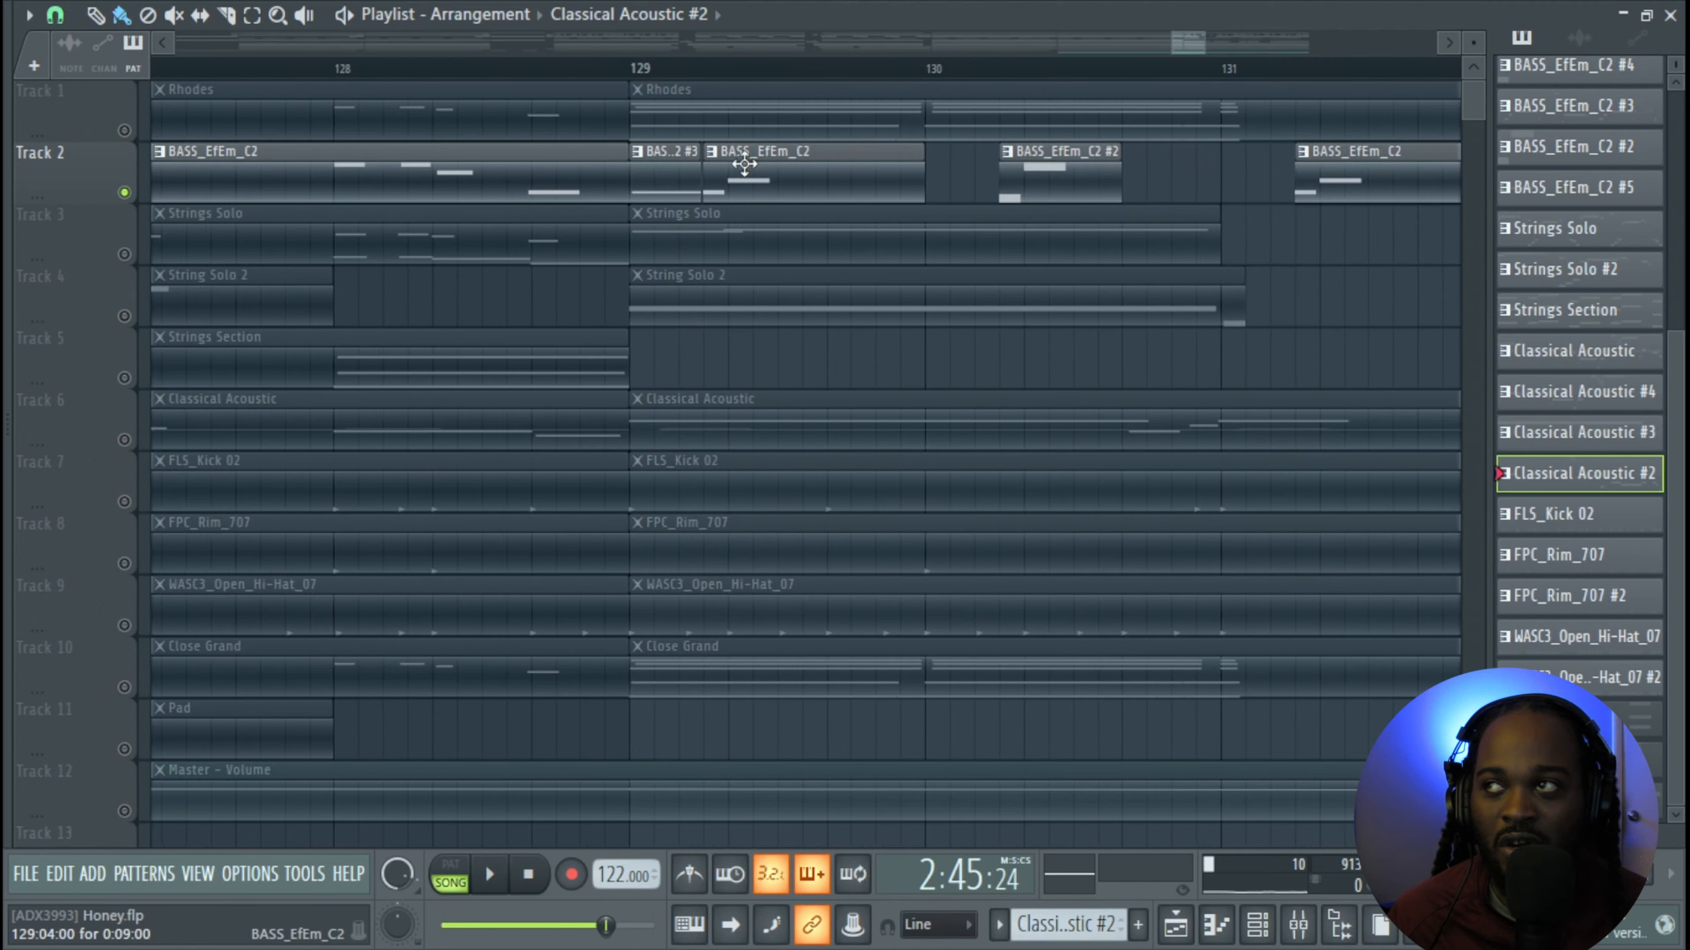
{"action": "left_click", "coordinate": [680, 65]}
{"action": "key", "text": "space"}
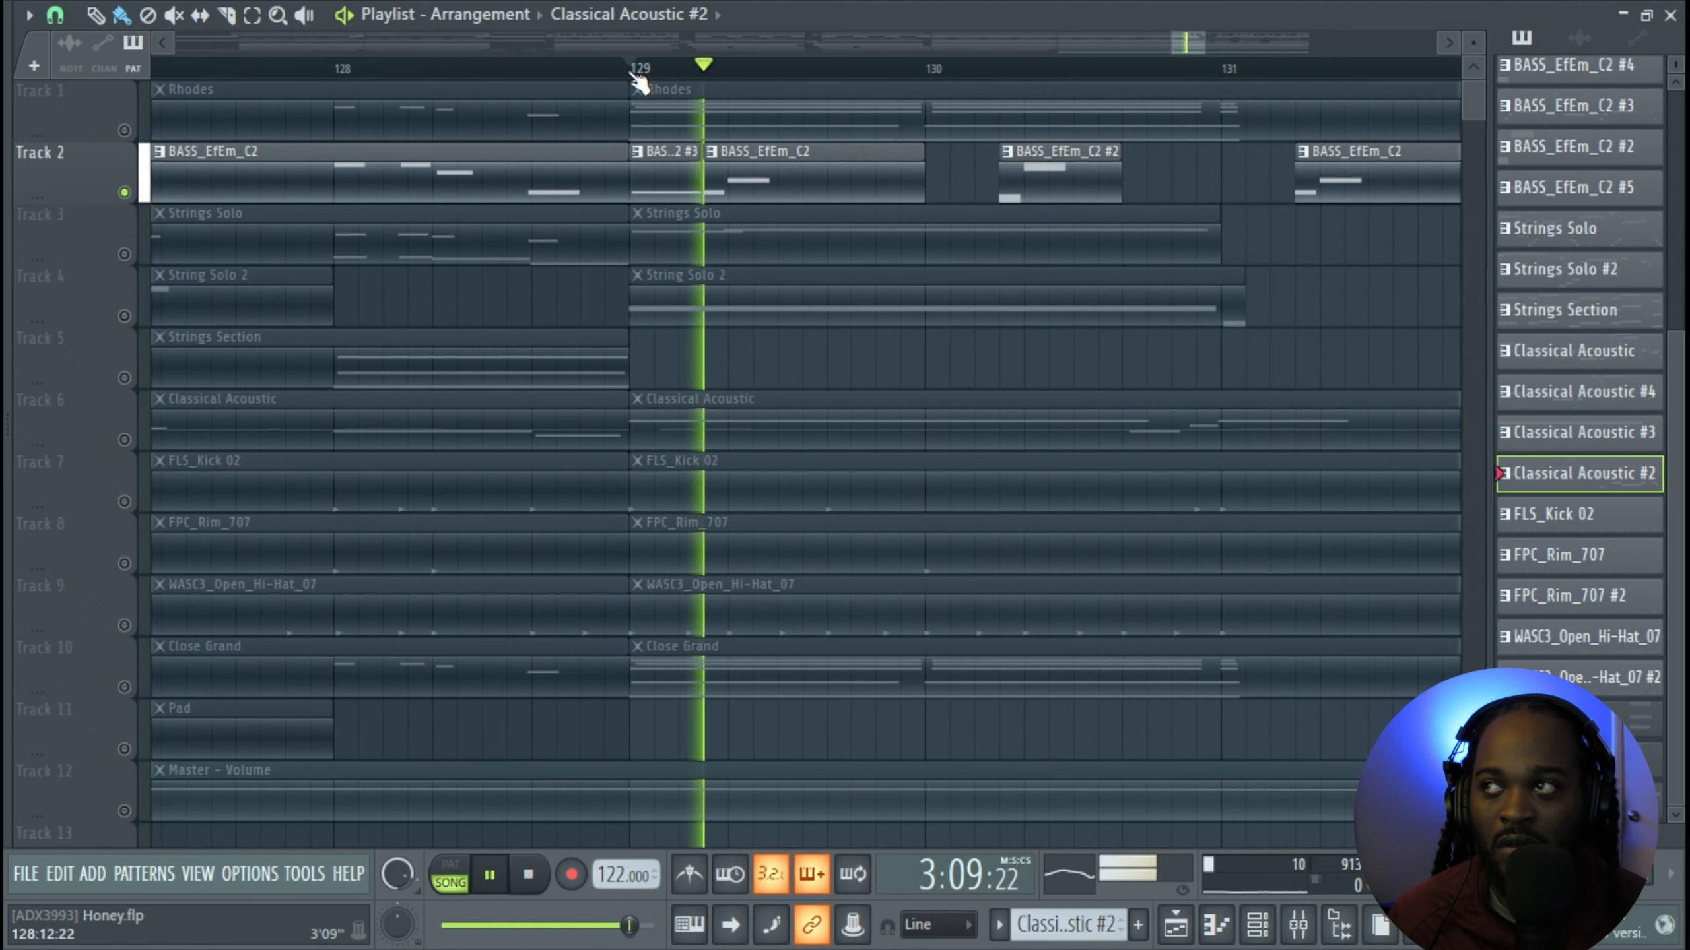
{"action": "scroll", "coordinate": [806, 167], "scroll_direction": "down", "scroll_amount": 2}
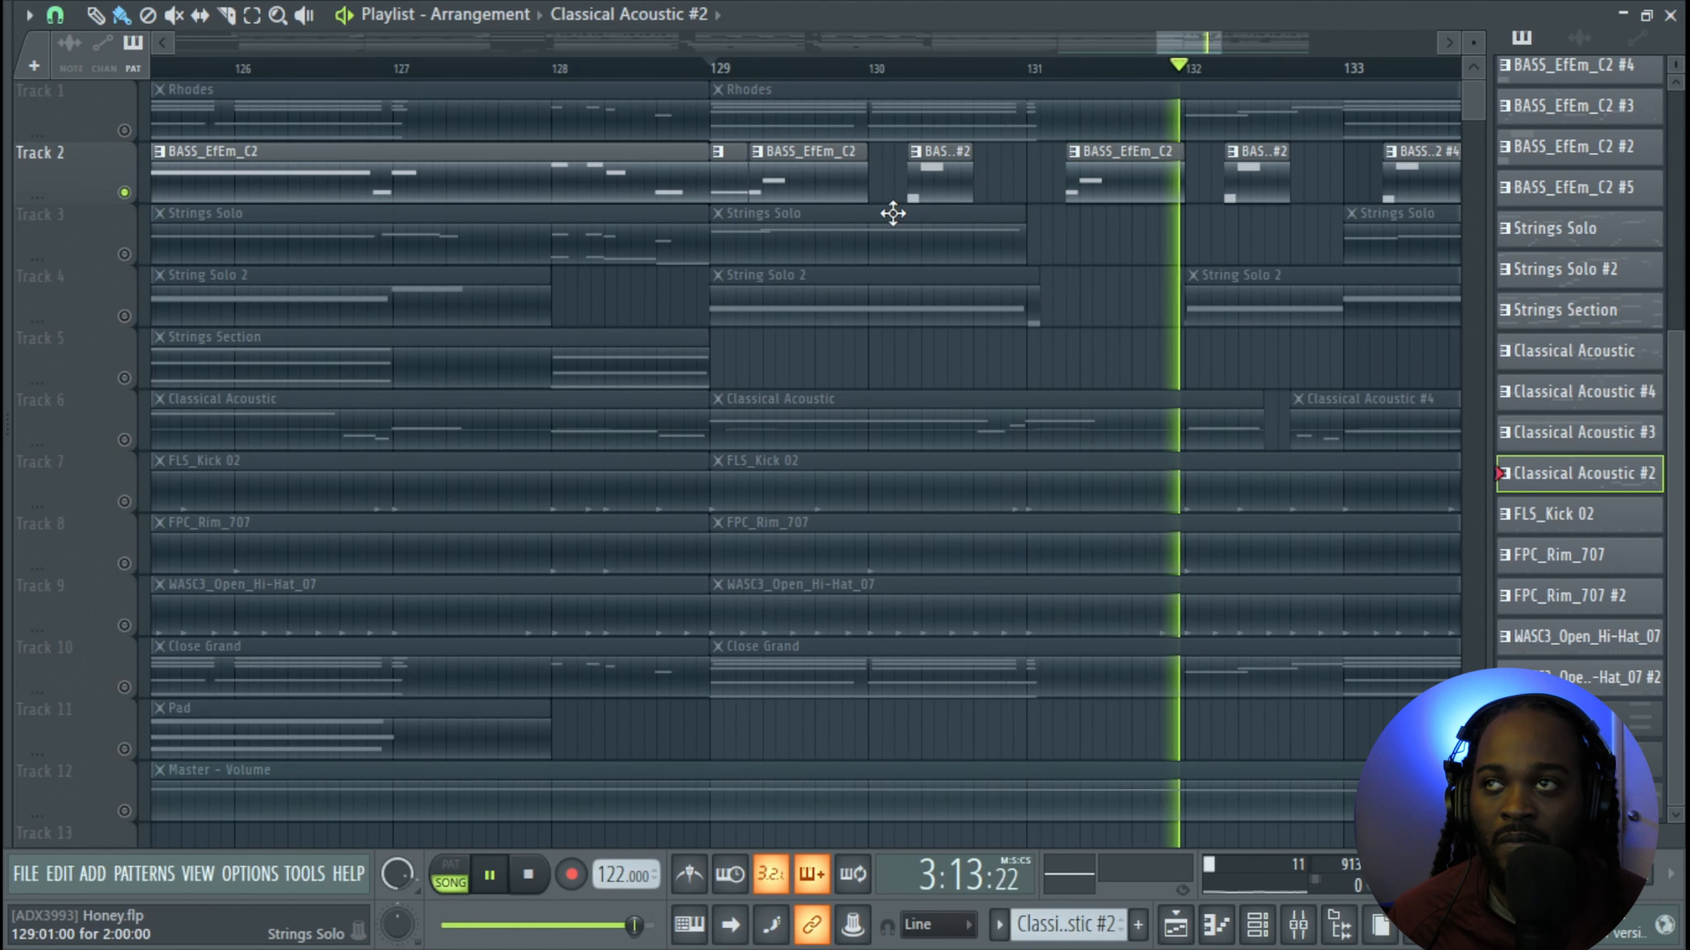
{"action": "key", "text": "space"}
Highlight the BASS_EfEm_C2 clip starting at bar 113 on Track 2, inspect its notes and clear the selection
{"action": "scroll", "coordinate": [827, 227], "scroll_direction": "down", "scroll_amount": 2}
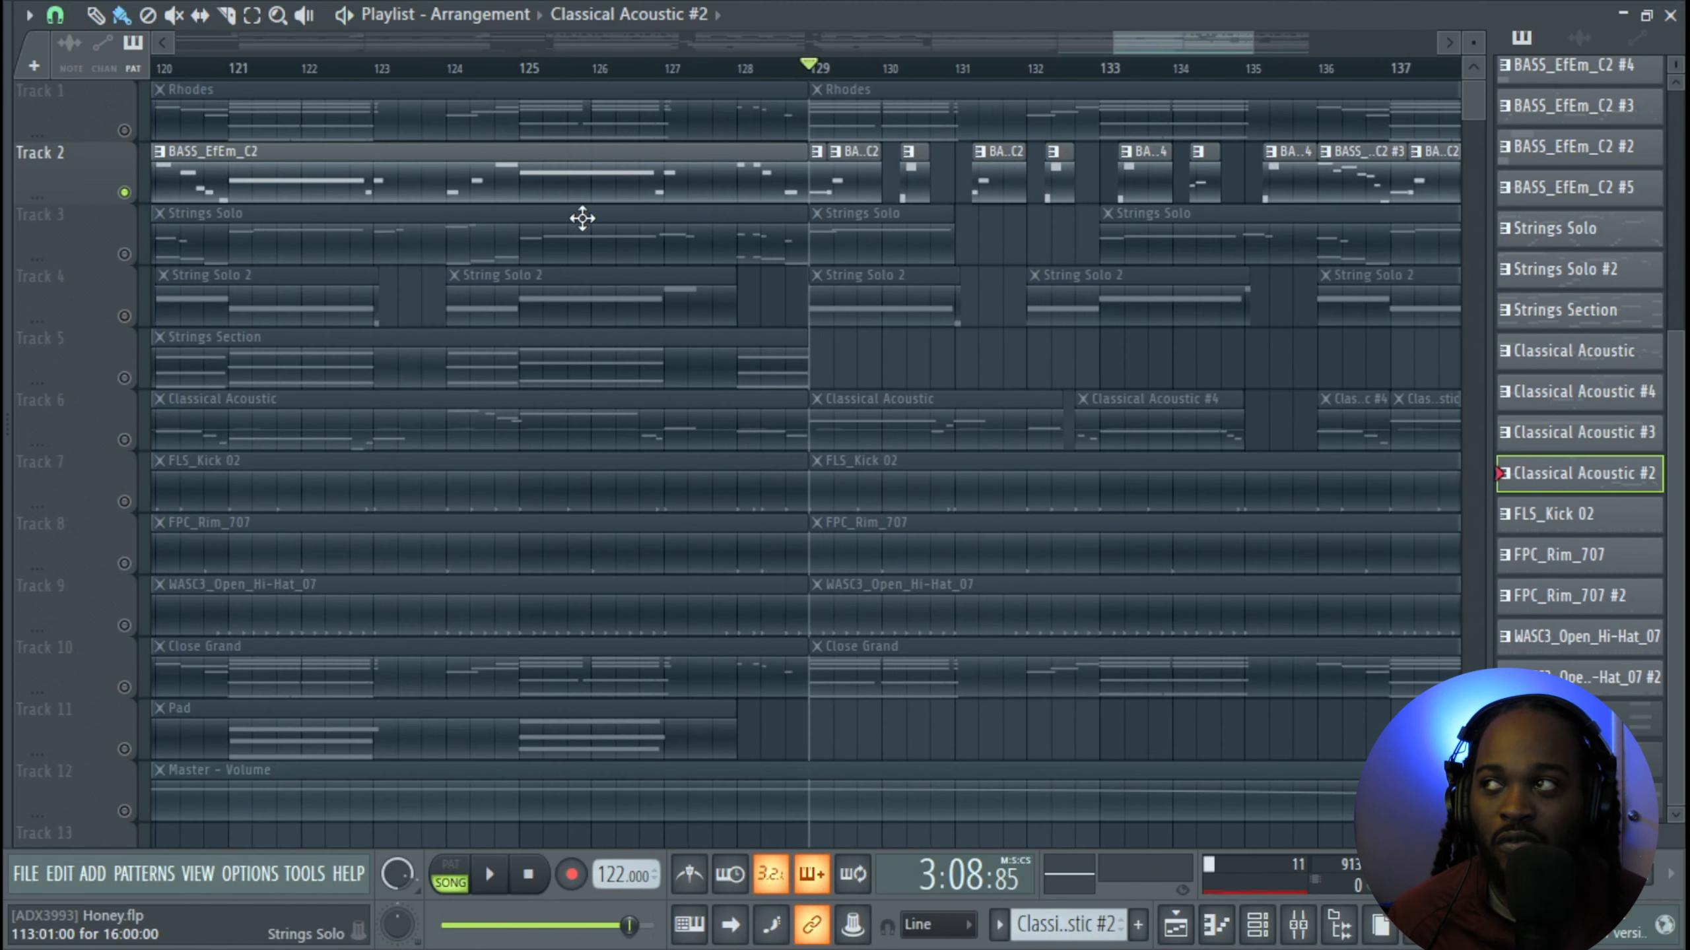
{"action": "scroll", "coordinate": [339, 229], "scroll_direction": "up", "scroll_amount": 5}
{"action": "left_click", "coordinate": [402, 230]}
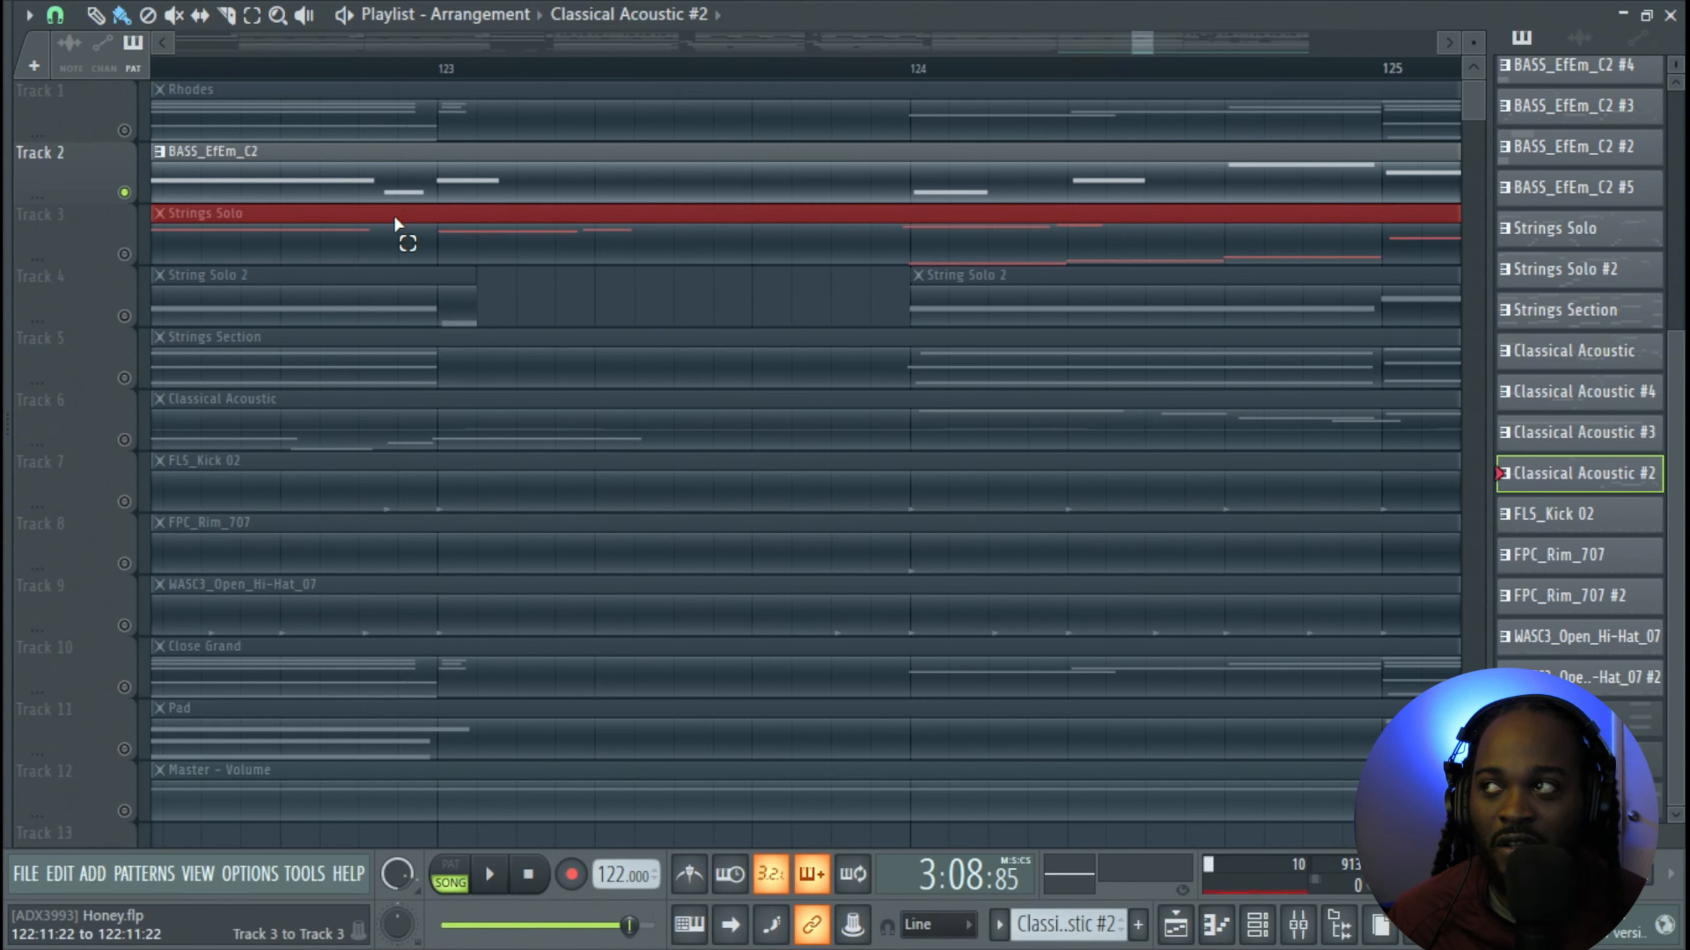
{"action": "left_click", "coordinate": [405, 175]}
{"action": "scroll", "coordinate": [565, 233], "scroll_direction": "down", "scroll_amount": 4}
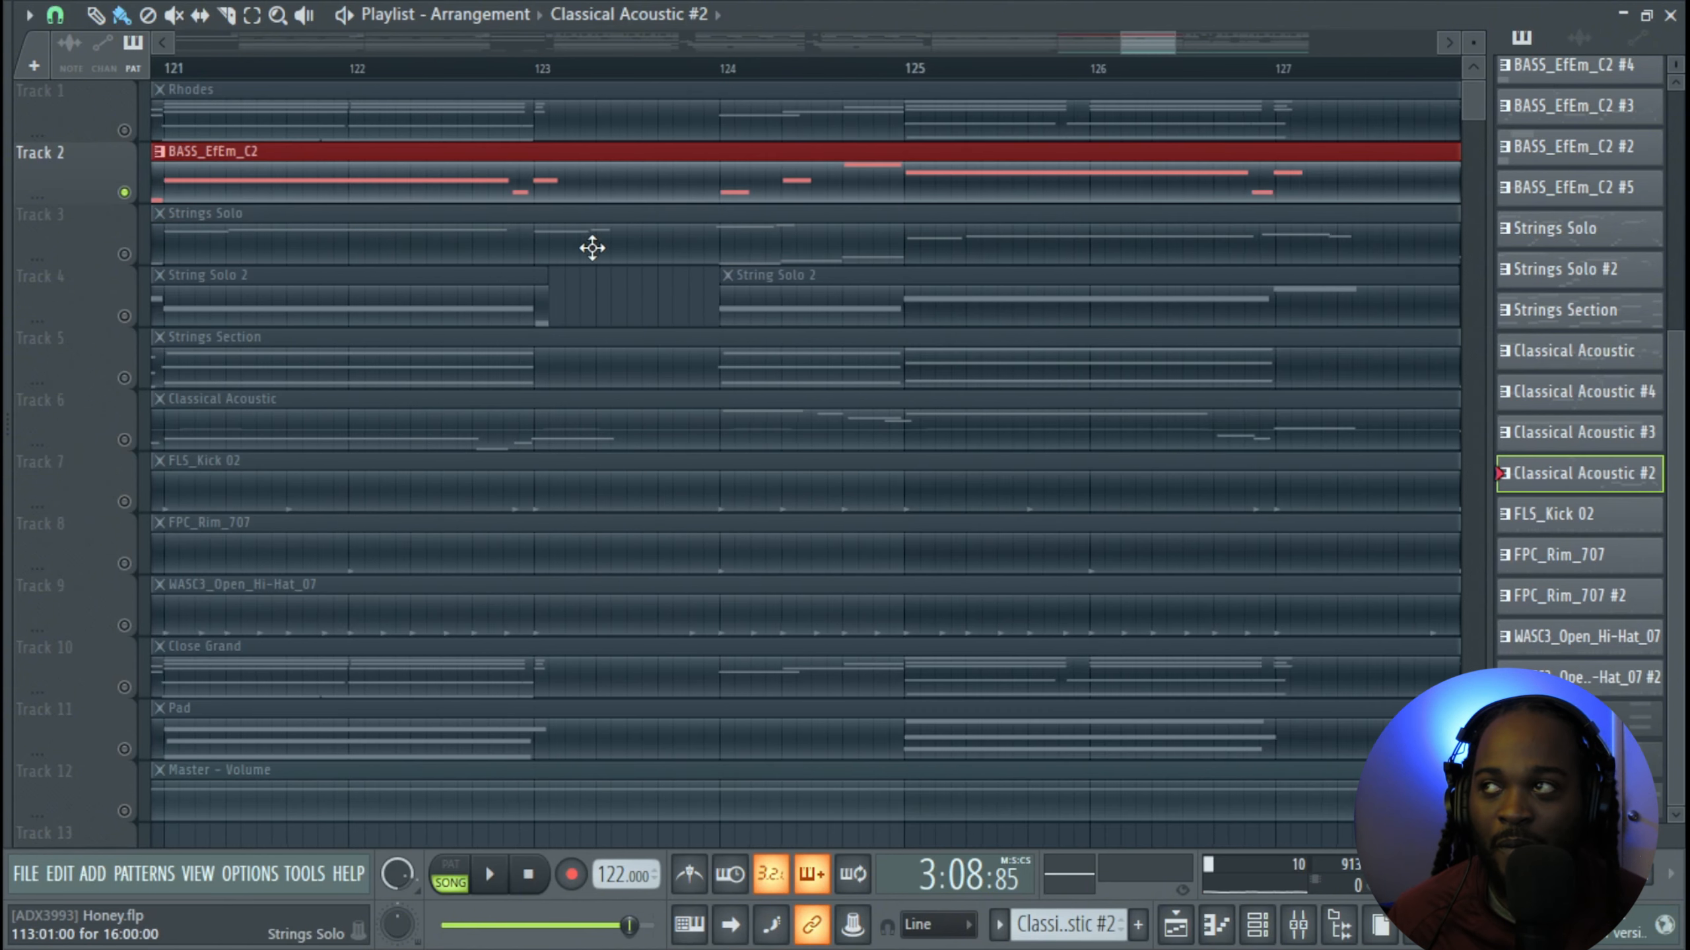
{"action": "scroll", "coordinate": [317, 219], "scroll_direction": "up", "scroll_amount": 1}
{"action": "scroll", "coordinate": [317, 219], "scroll_direction": "down", "scroll_amount": 3}
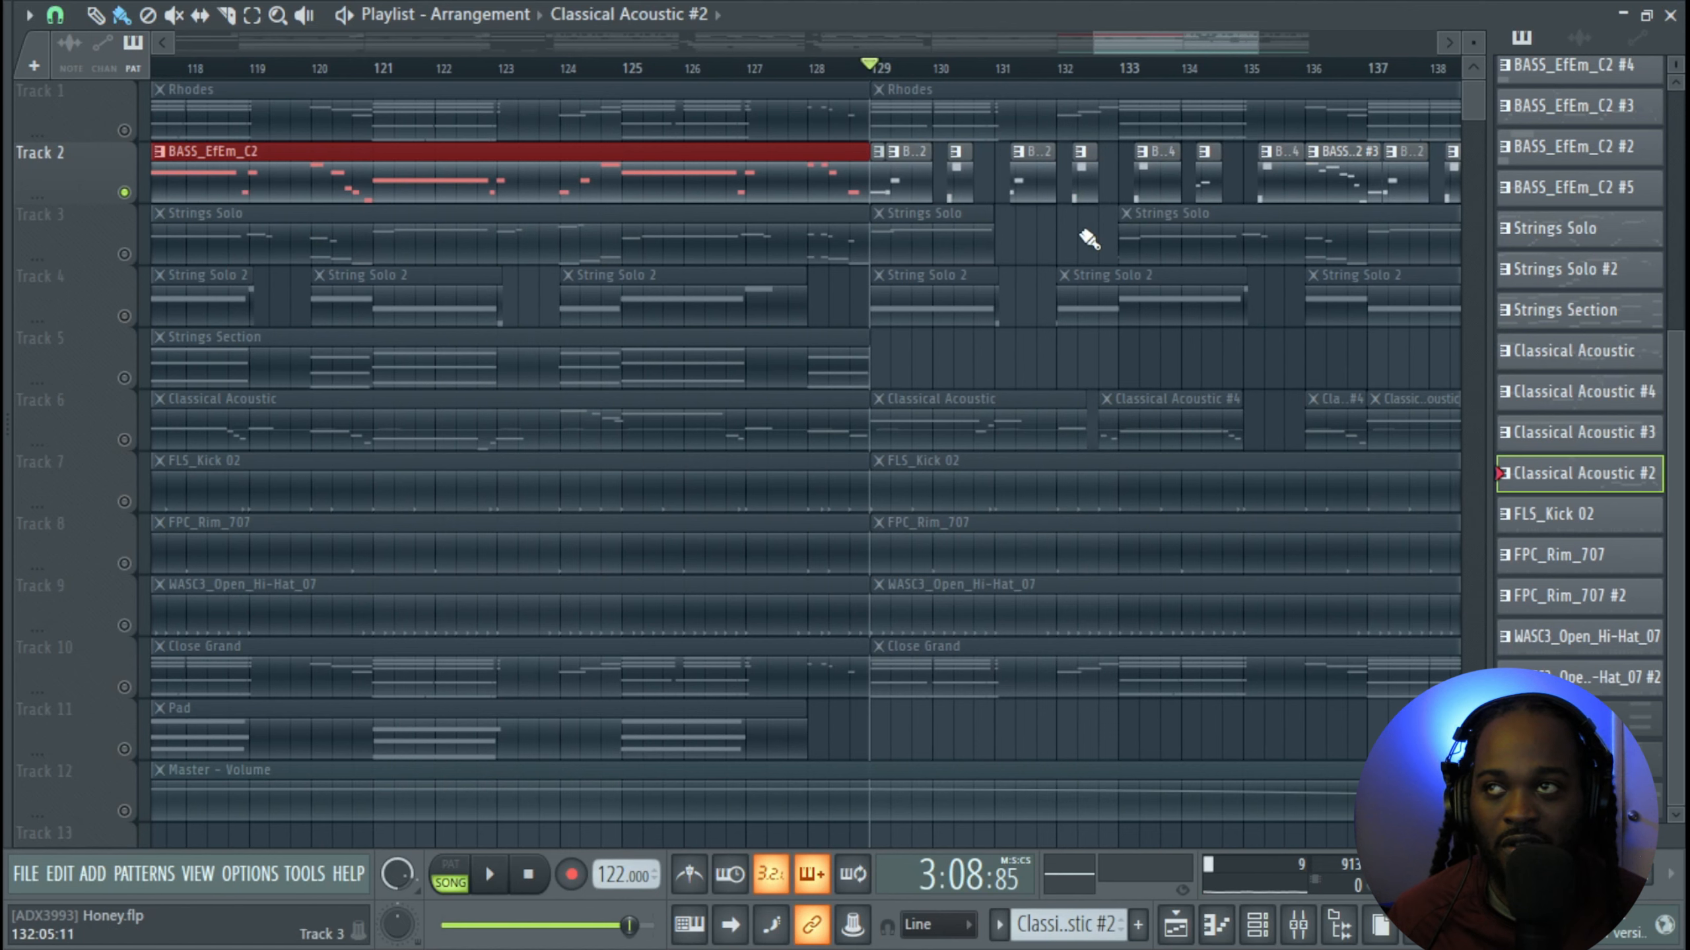
{"action": "left_click", "coordinate": [1073, 262], "text": "ctrl"}
{"action": "left_click_drag", "start_coordinate": [1280, 216], "coordinate": [1051, 202]}
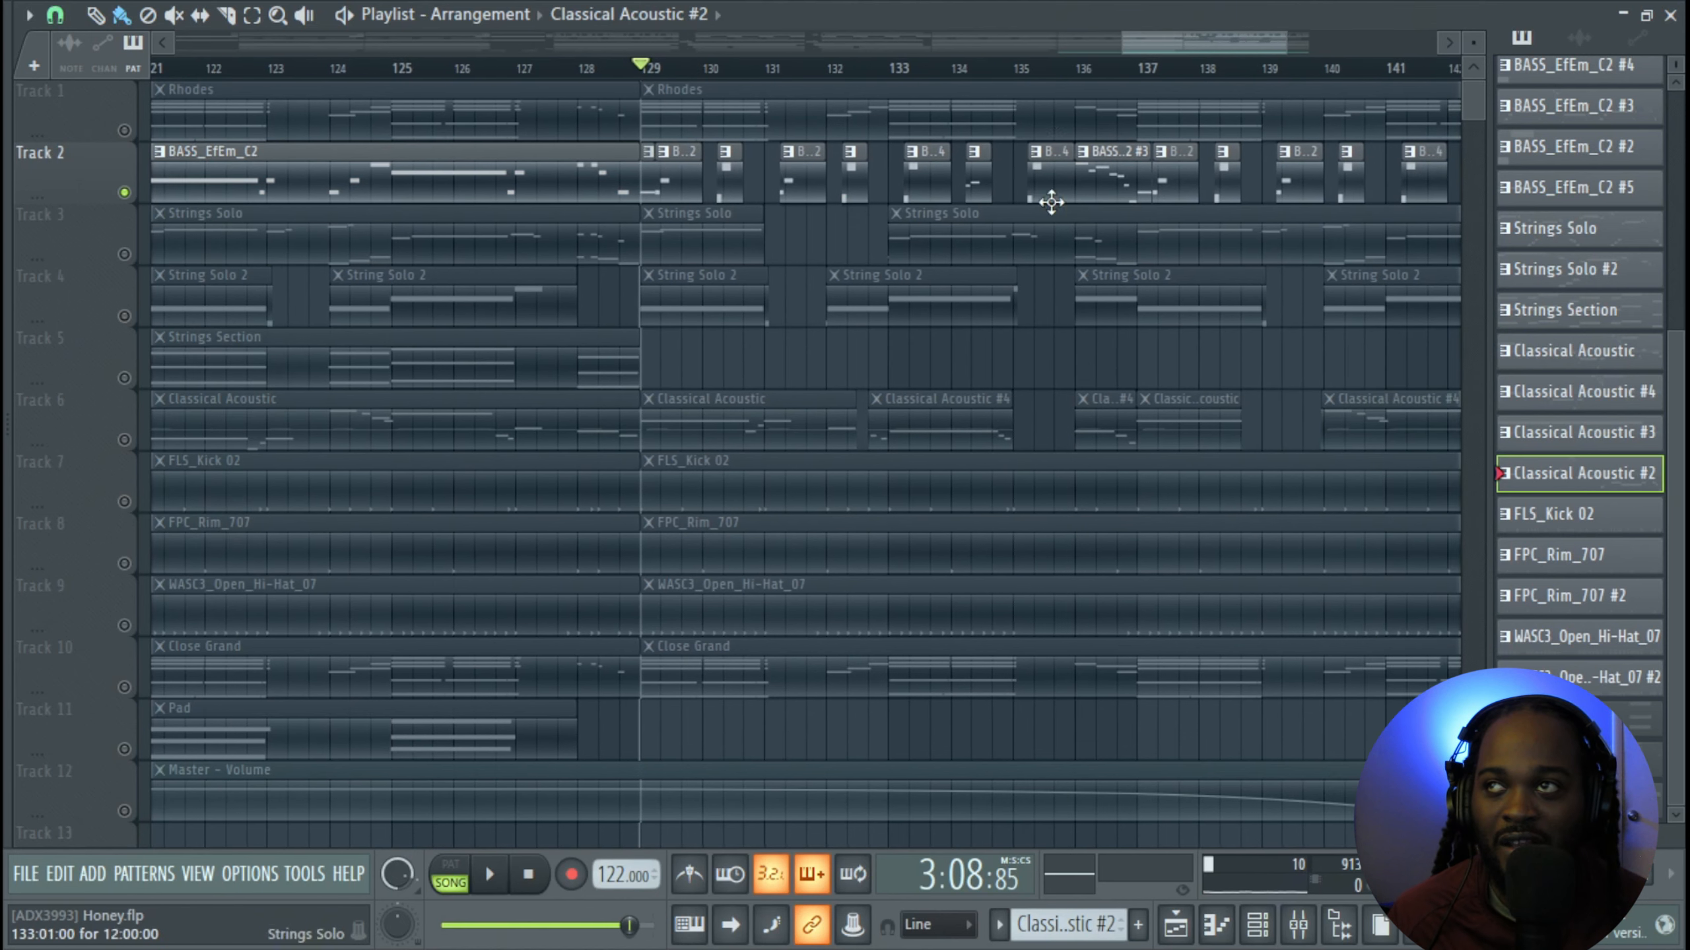
Play the BASS_EfEm_C2 #3 clip at bar 136 on Track 2 and stop it
{"action": "left_click", "coordinate": [1082, 67]}
{"action": "scroll", "coordinate": [1064, 220], "scroll_direction": "up", "scroll_amount": 6}
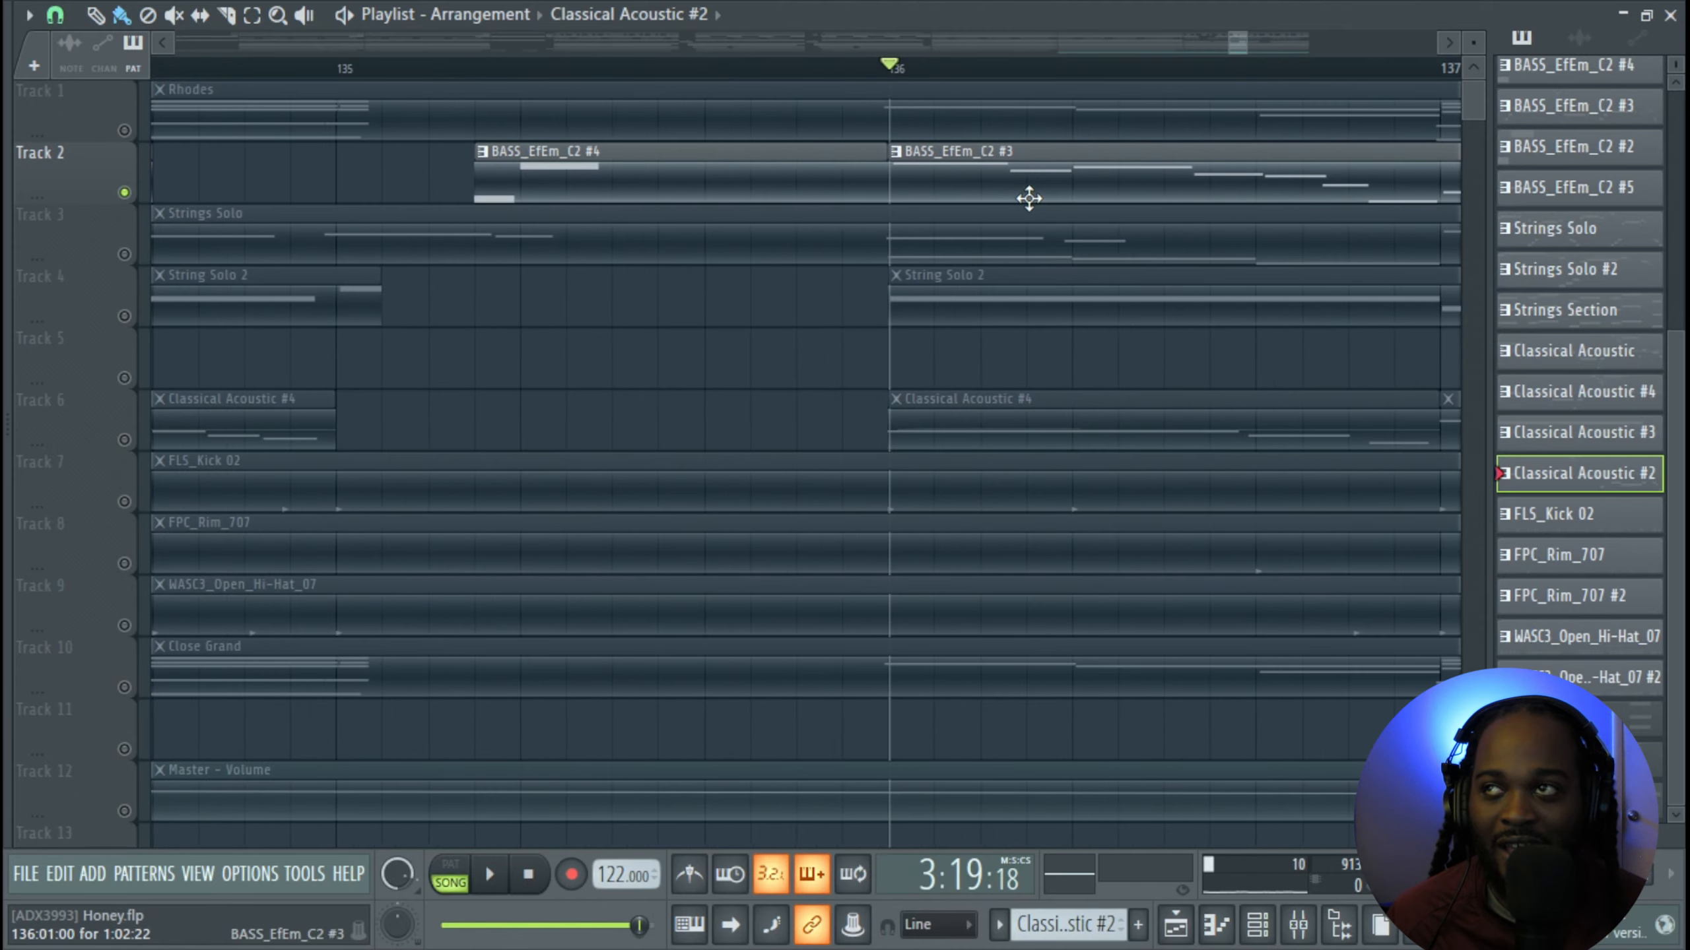
{"action": "key", "text": "space"}
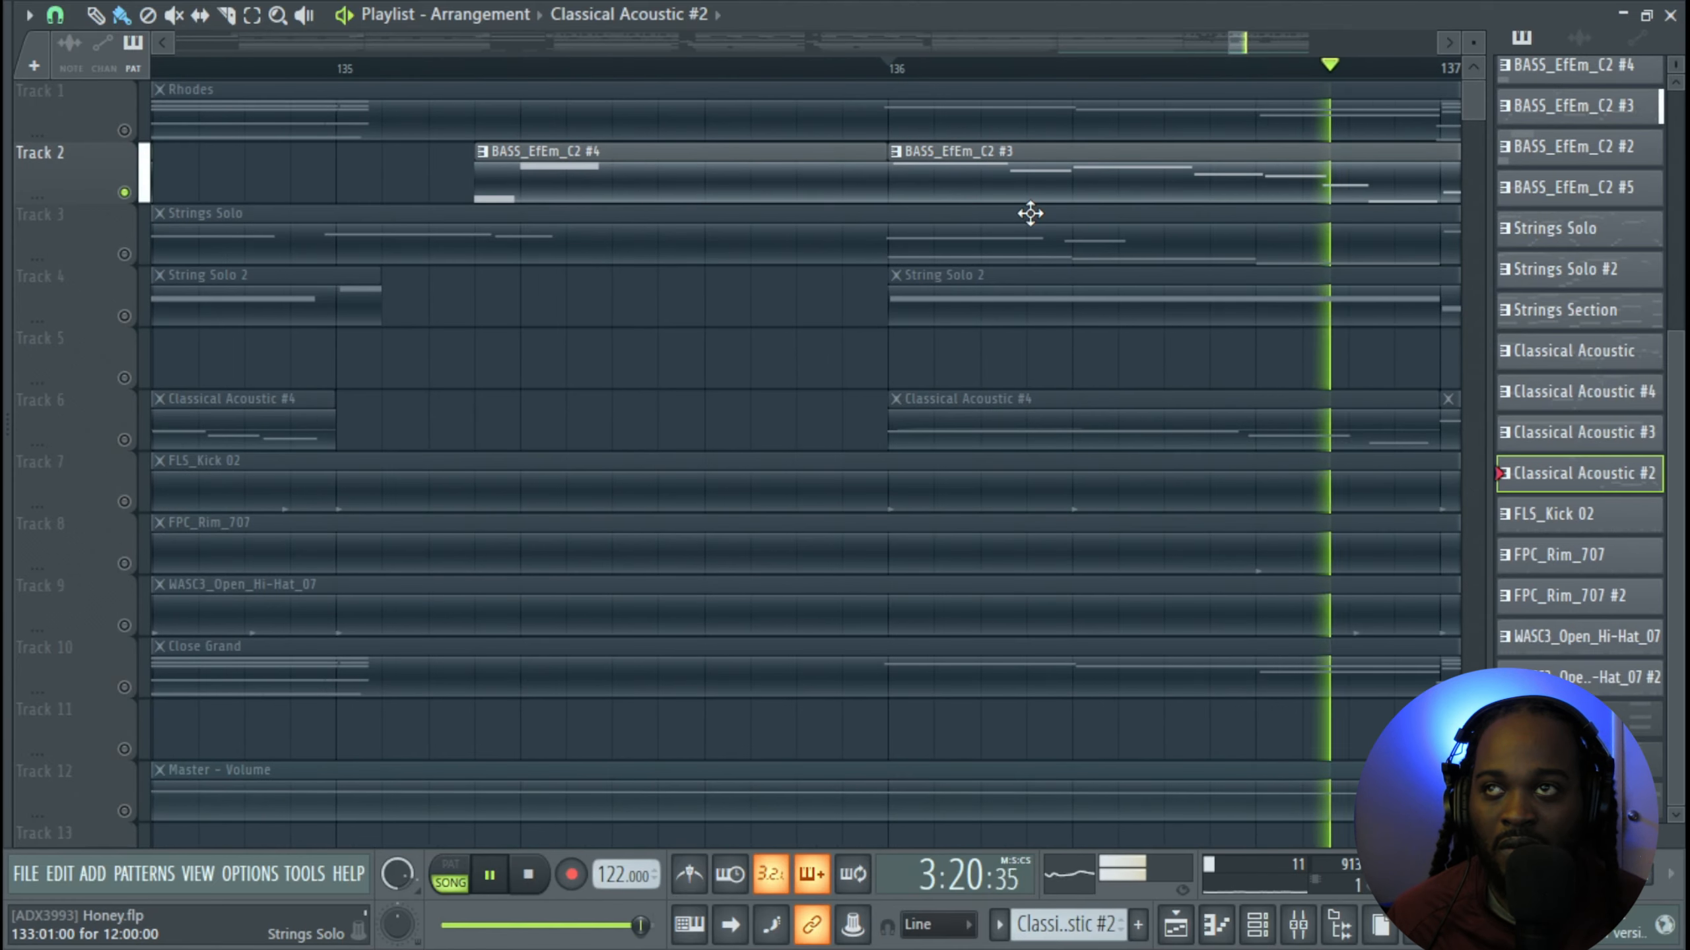
{"action": "key", "text": "space"}
Go back to the longer BASS_EfEm_C2 #3 clip and play it from bar 87, stopping after a short listen
{"action": "scroll", "coordinate": [1031, 213], "scroll_direction": "down", "scroll_amount": 10}
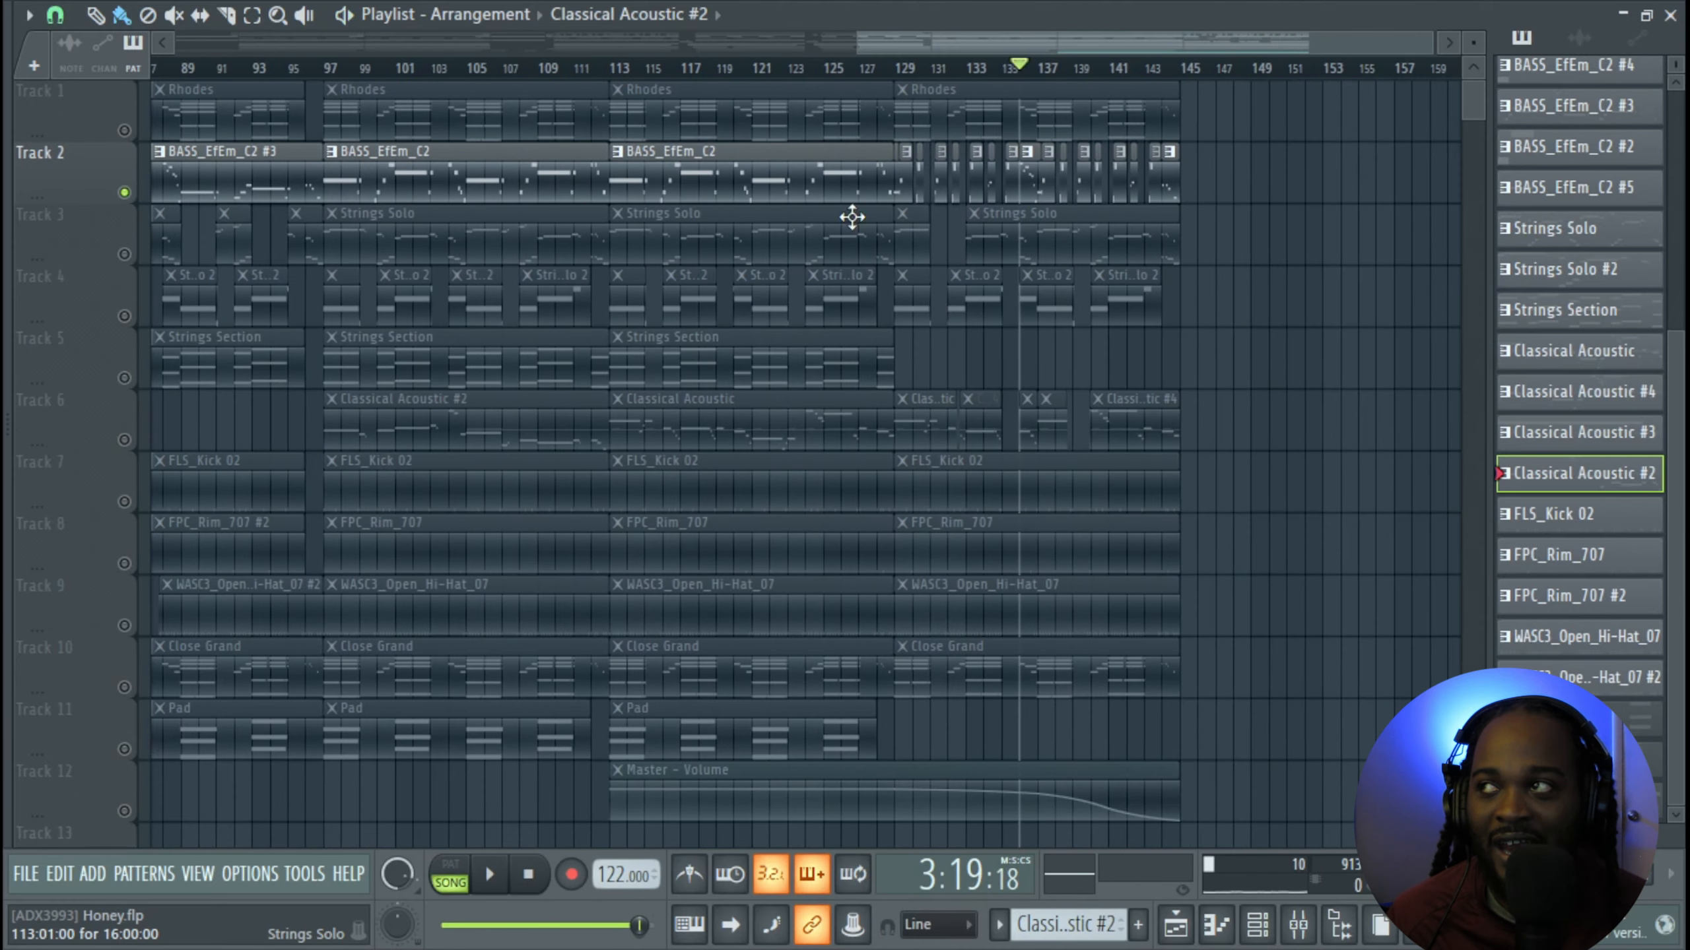
{"action": "left_click_drag", "start_coordinate": [894, 40], "coordinate": [554, 53]}
{"action": "left_click", "coordinate": [920, 68]}
{"action": "key", "text": "space"}
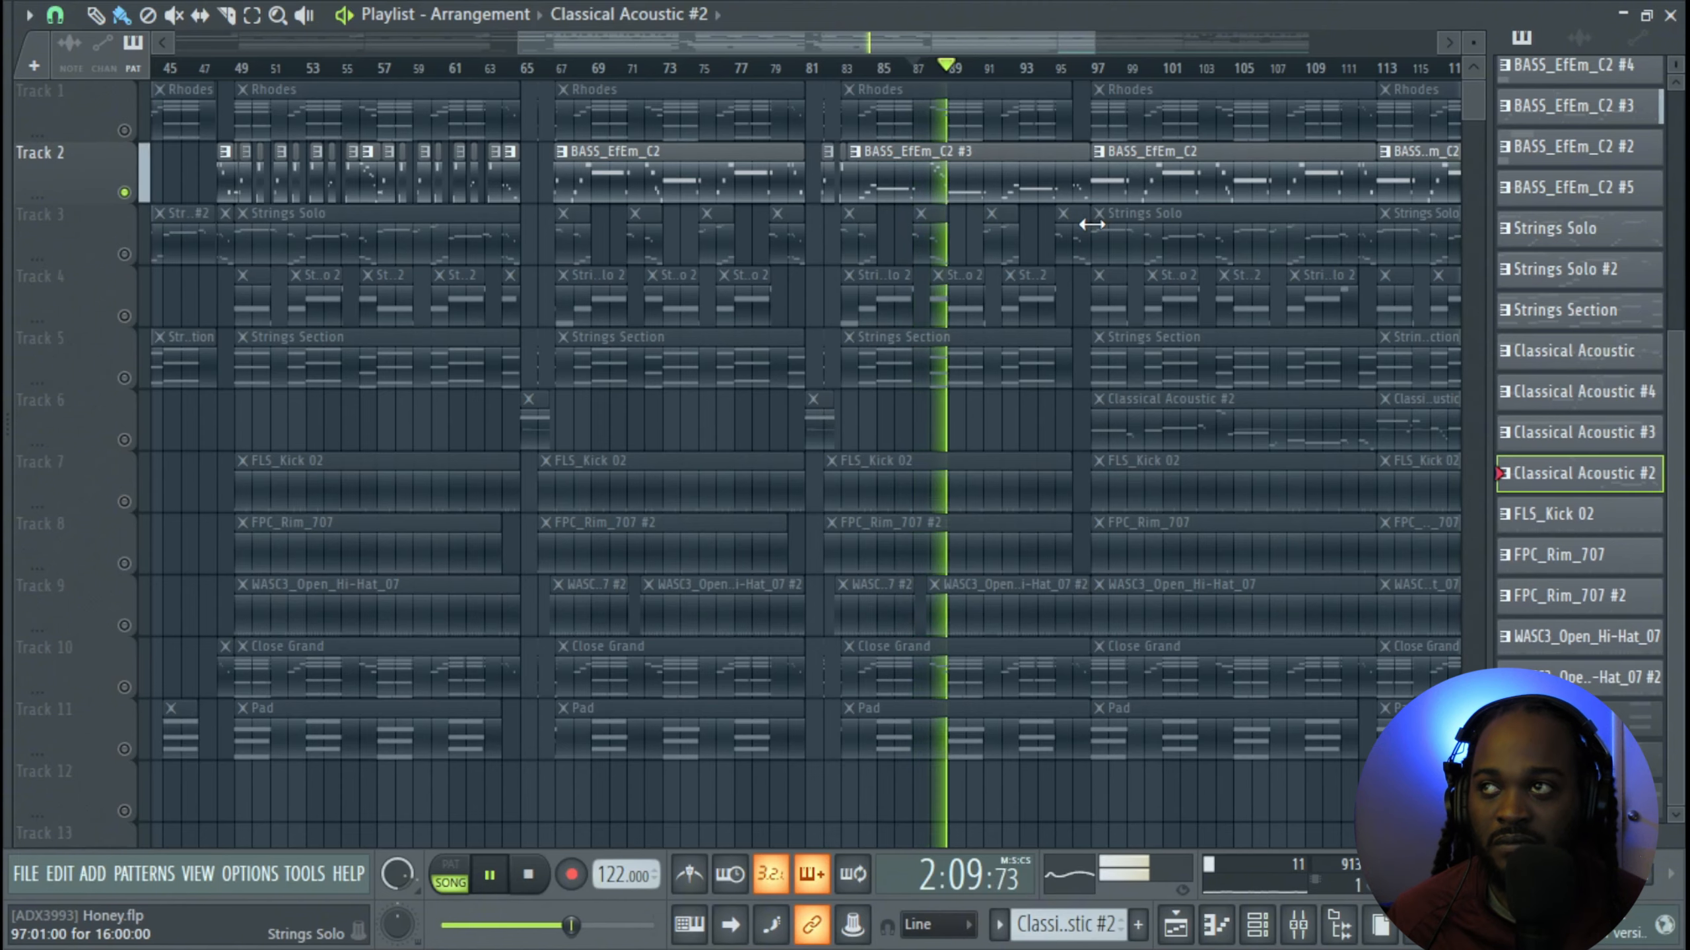
{"action": "key", "text": "space"}
Return to the song's last section and audition the soloed bass variations from bar 129
{"action": "scroll", "coordinate": [988, 311], "scroll_direction": "down", "scroll_amount": 5}
{"action": "scroll", "coordinate": [988, 311], "scroll_direction": "up", "scroll_amount": 5}
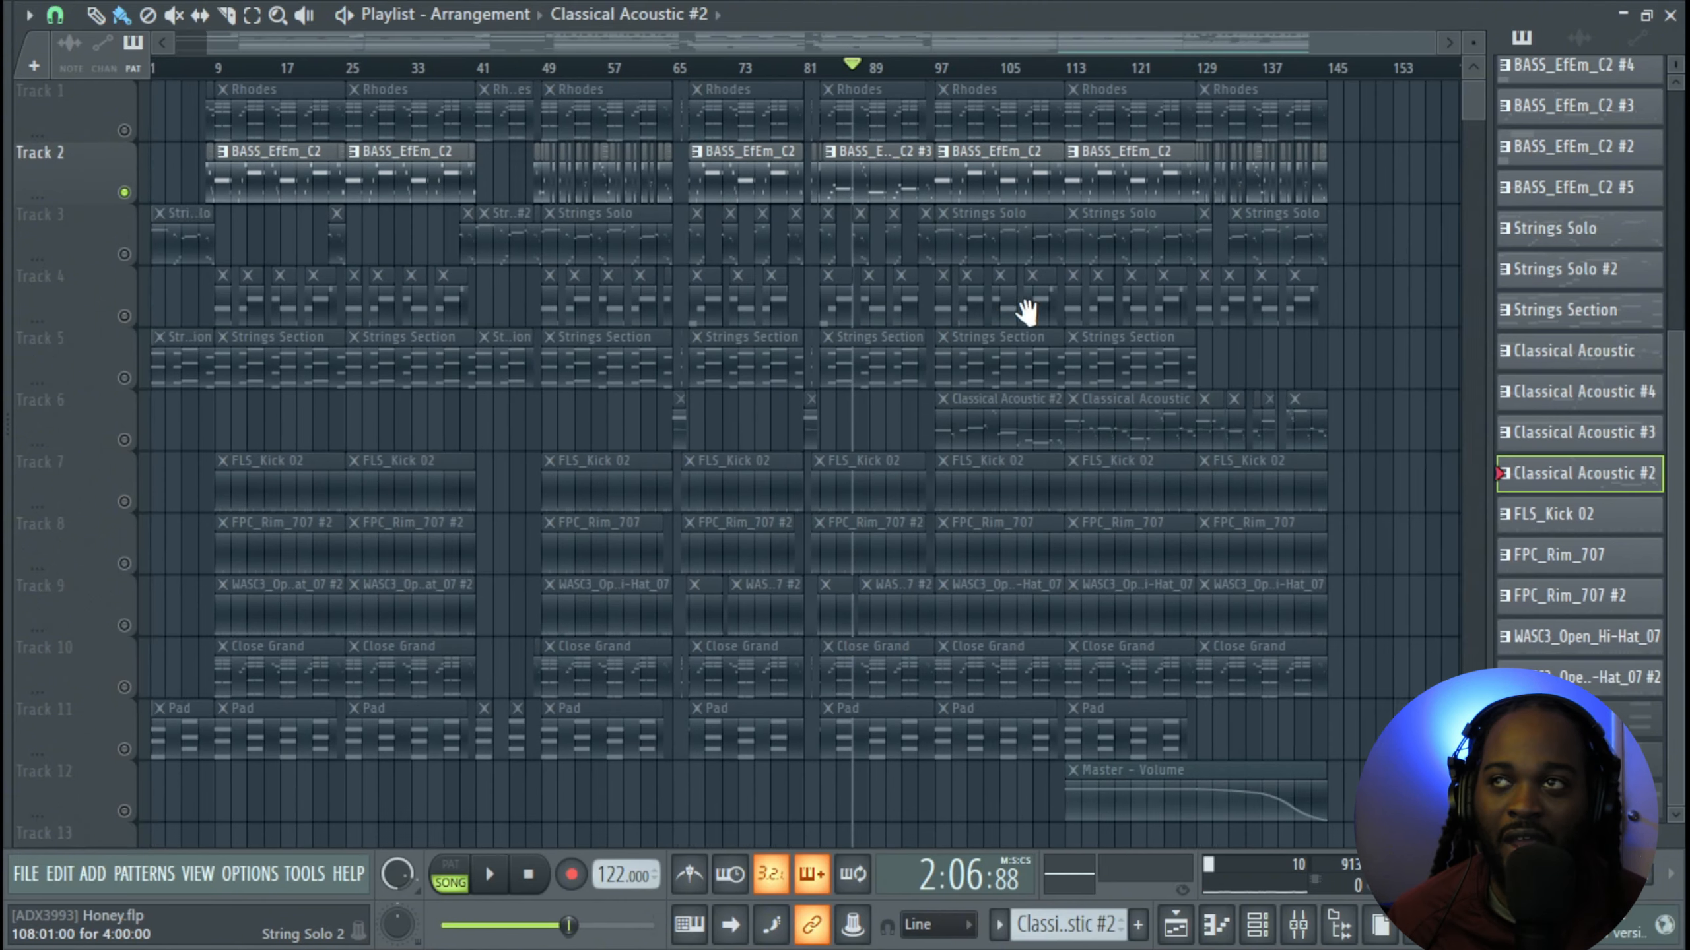
{"action": "left_click_drag", "start_coordinate": [749, 287], "coordinate": [574, 288]}
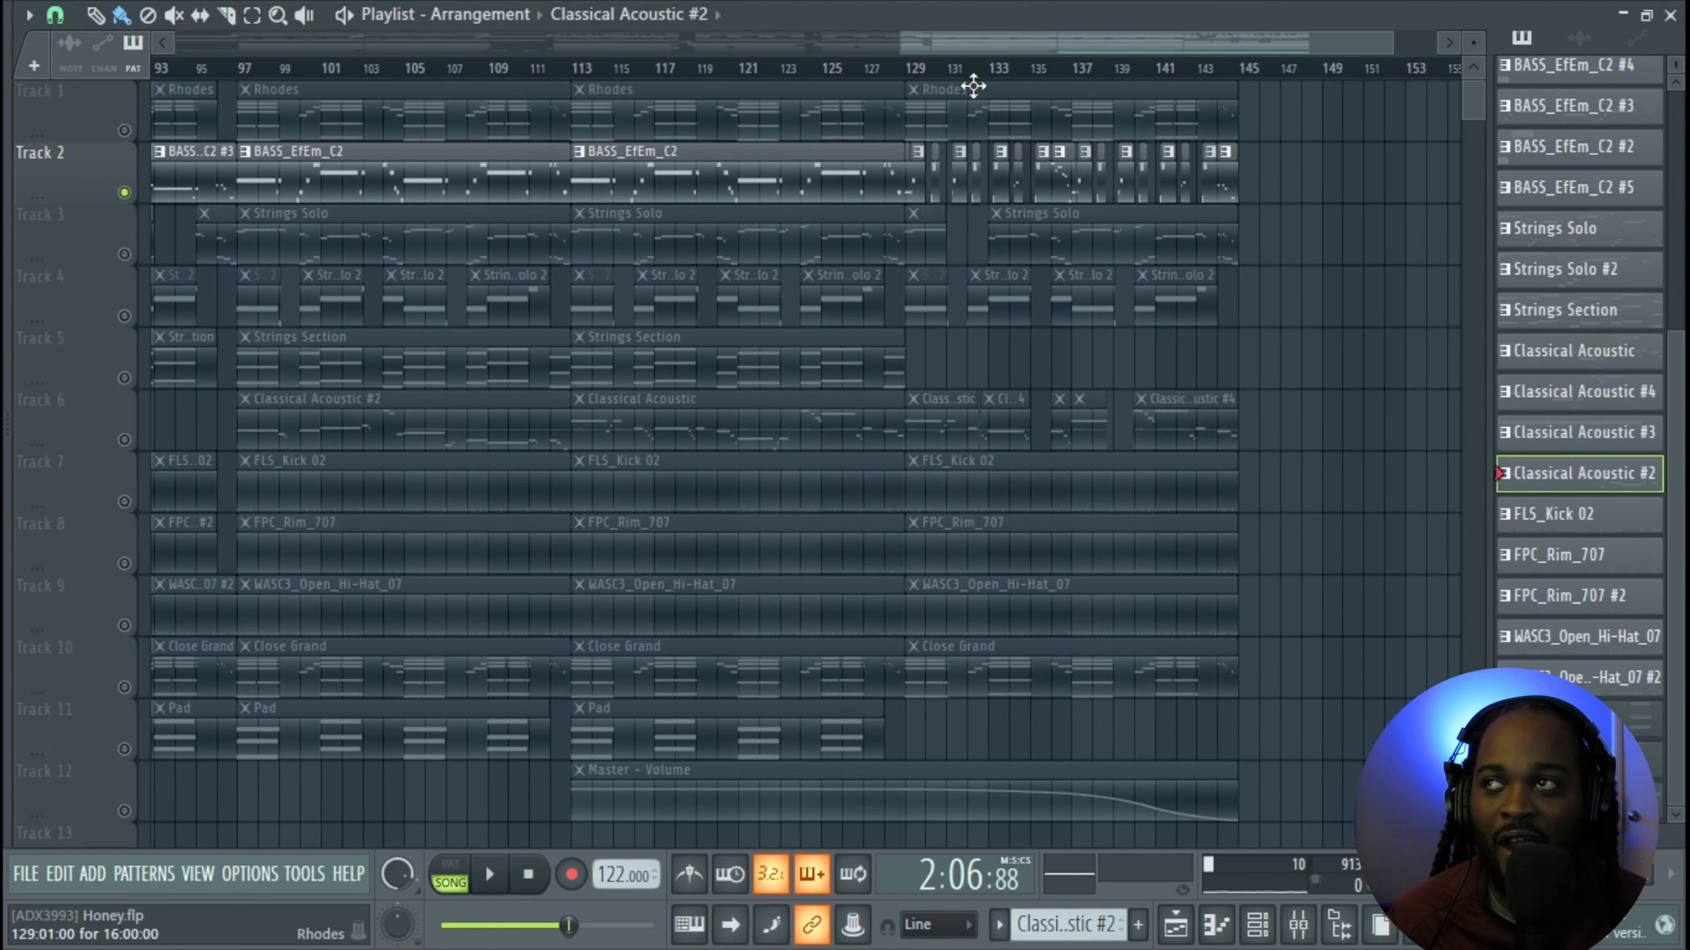
{"action": "left_click", "coordinate": [910, 68]}
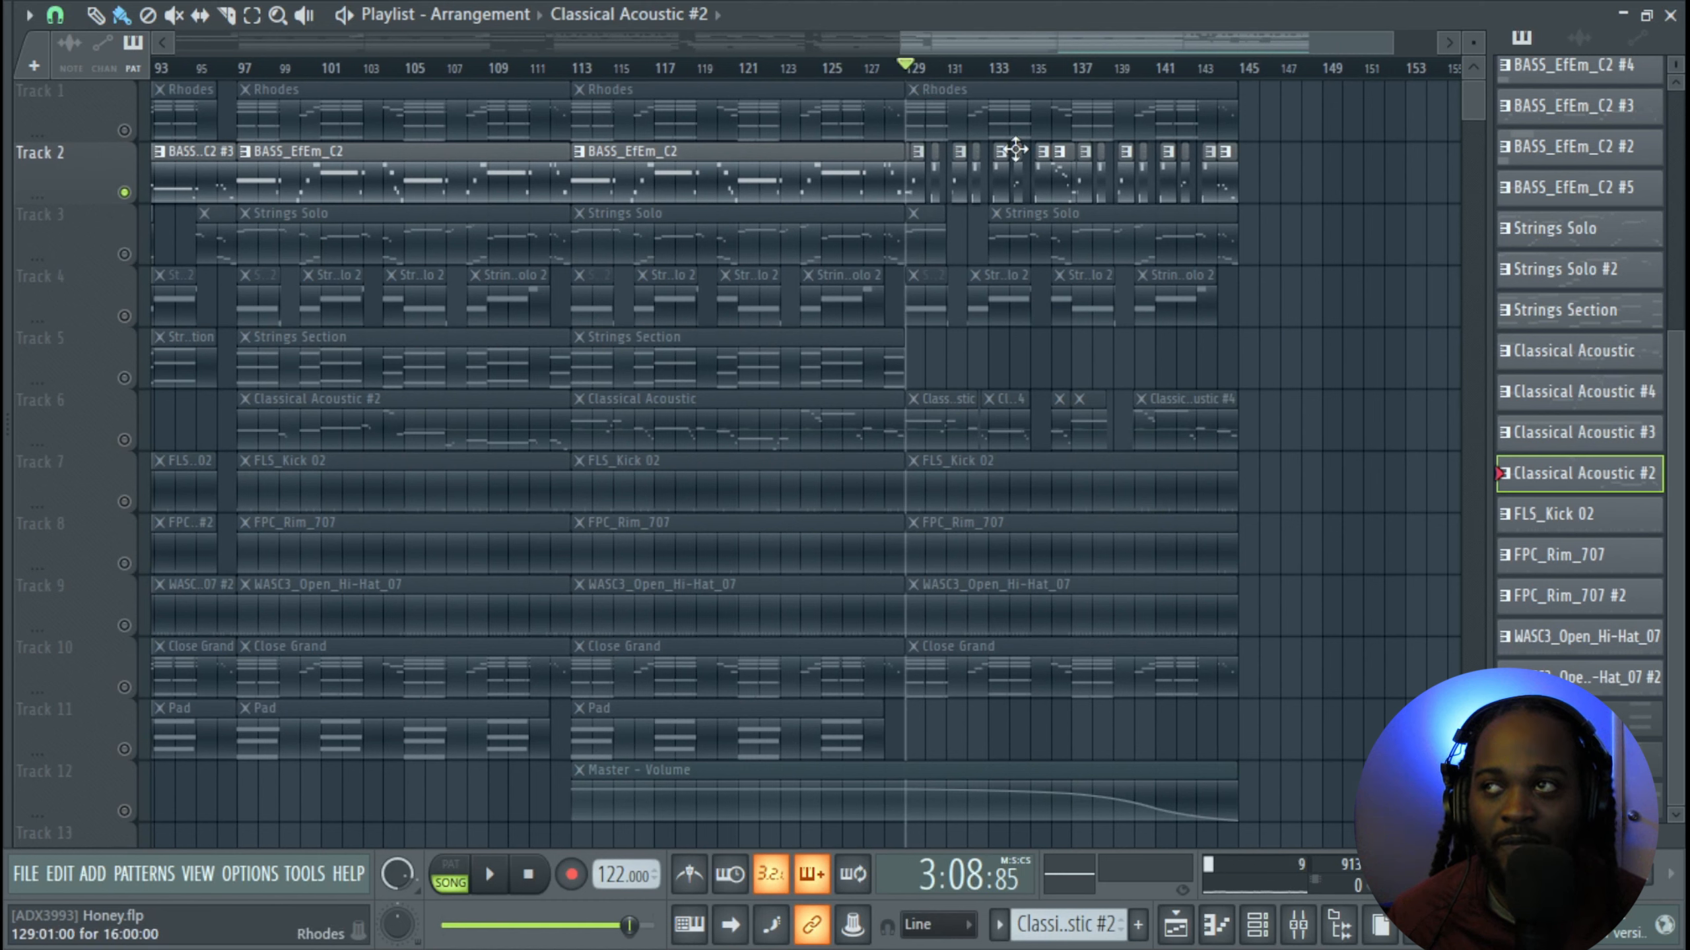
{"action": "key", "text": "space"}
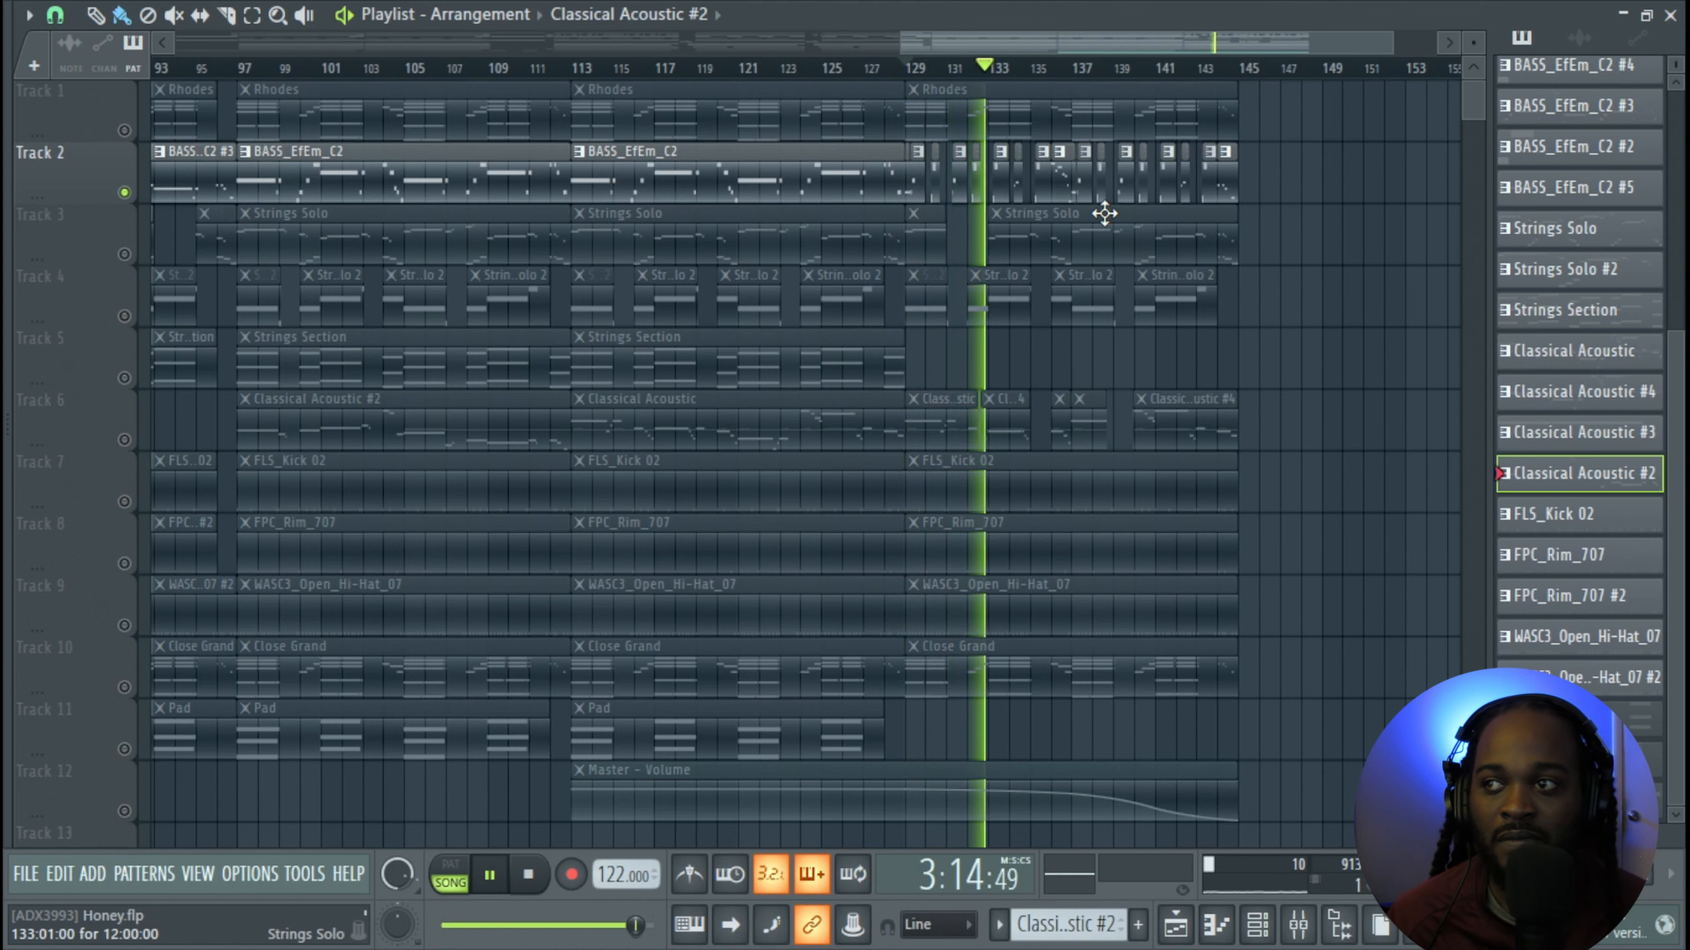
{"action": "key", "text": "space"}
Bring the drum tracks into view and turn off the bass solo so that all playlist tracks are active
{"action": "scroll", "coordinate": [1071, 304], "scroll_direction": "down", "scroll_amount": 3}
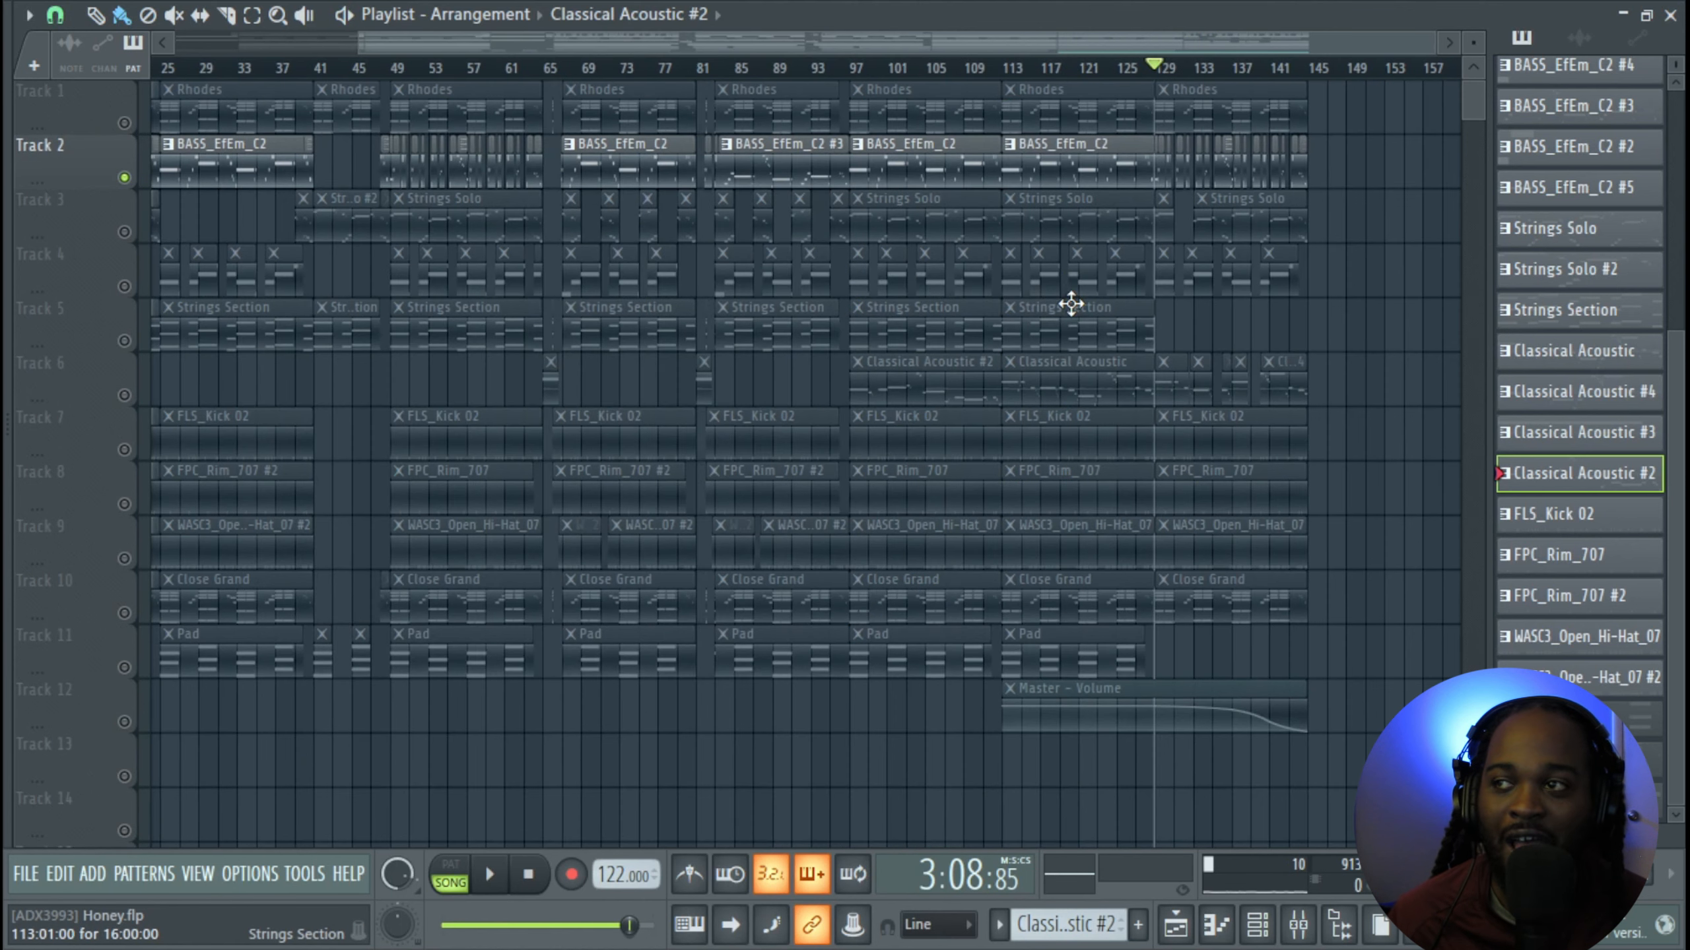
{"action": "scroll", "coordinate": [1071, 304], "scroll_direction": "up", "scroll_amount": 2}
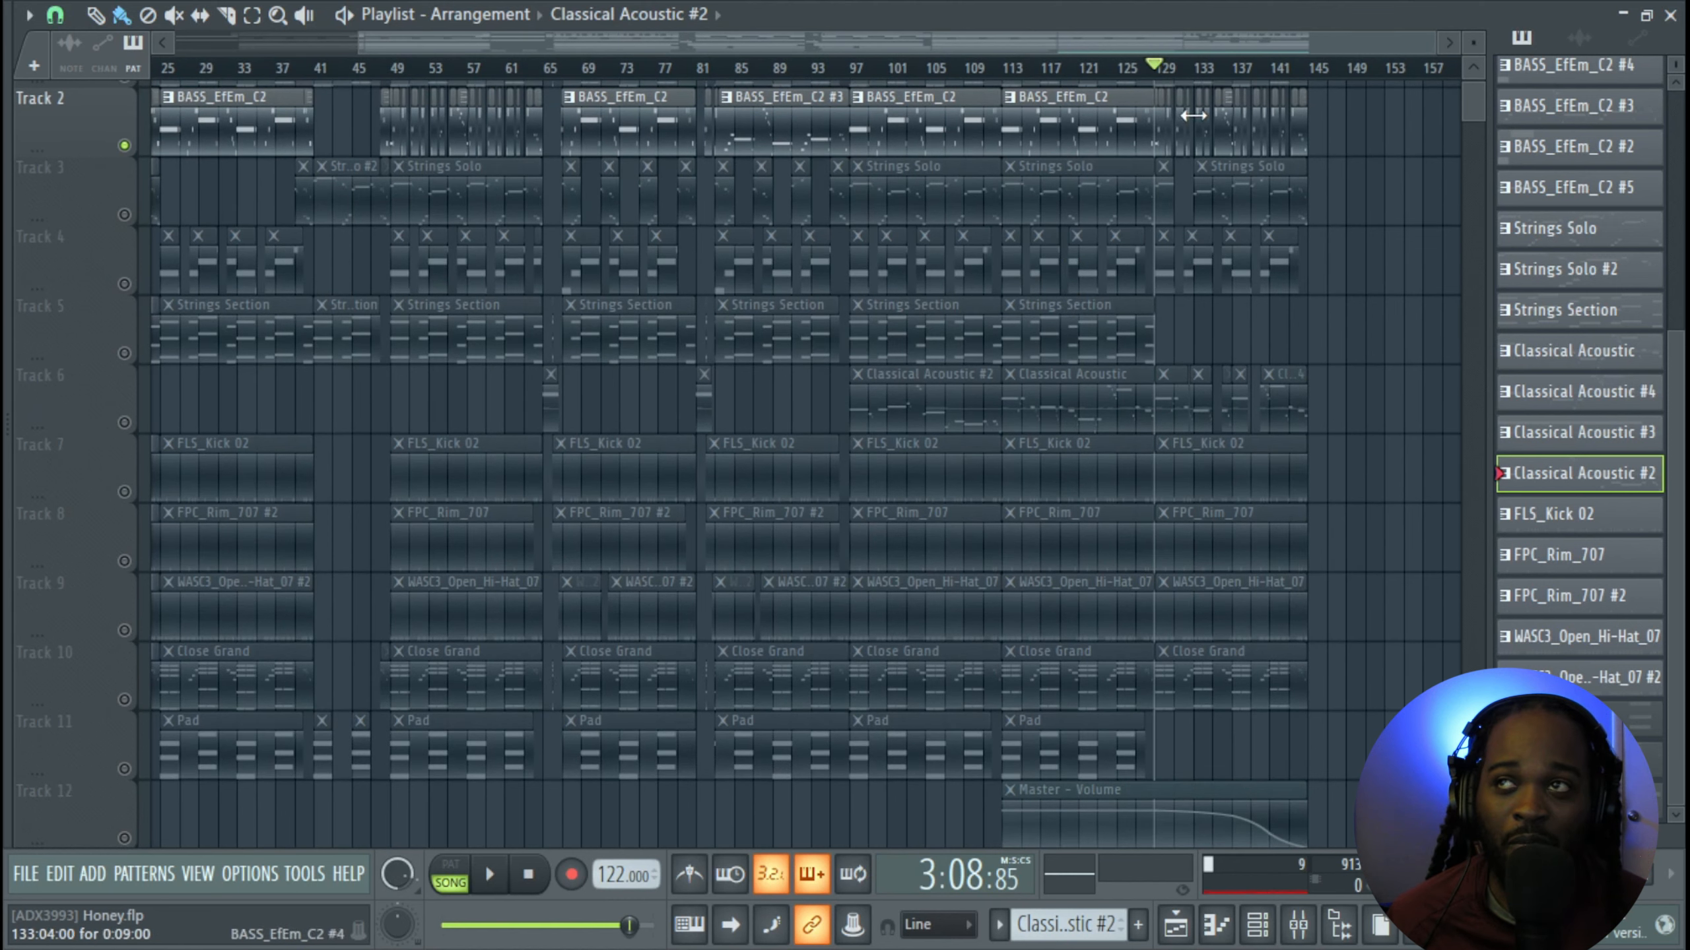
{"action": "scroll", "coordinate": [1040, 149], "scroll_direction": "up", "scroll_amount": 1}
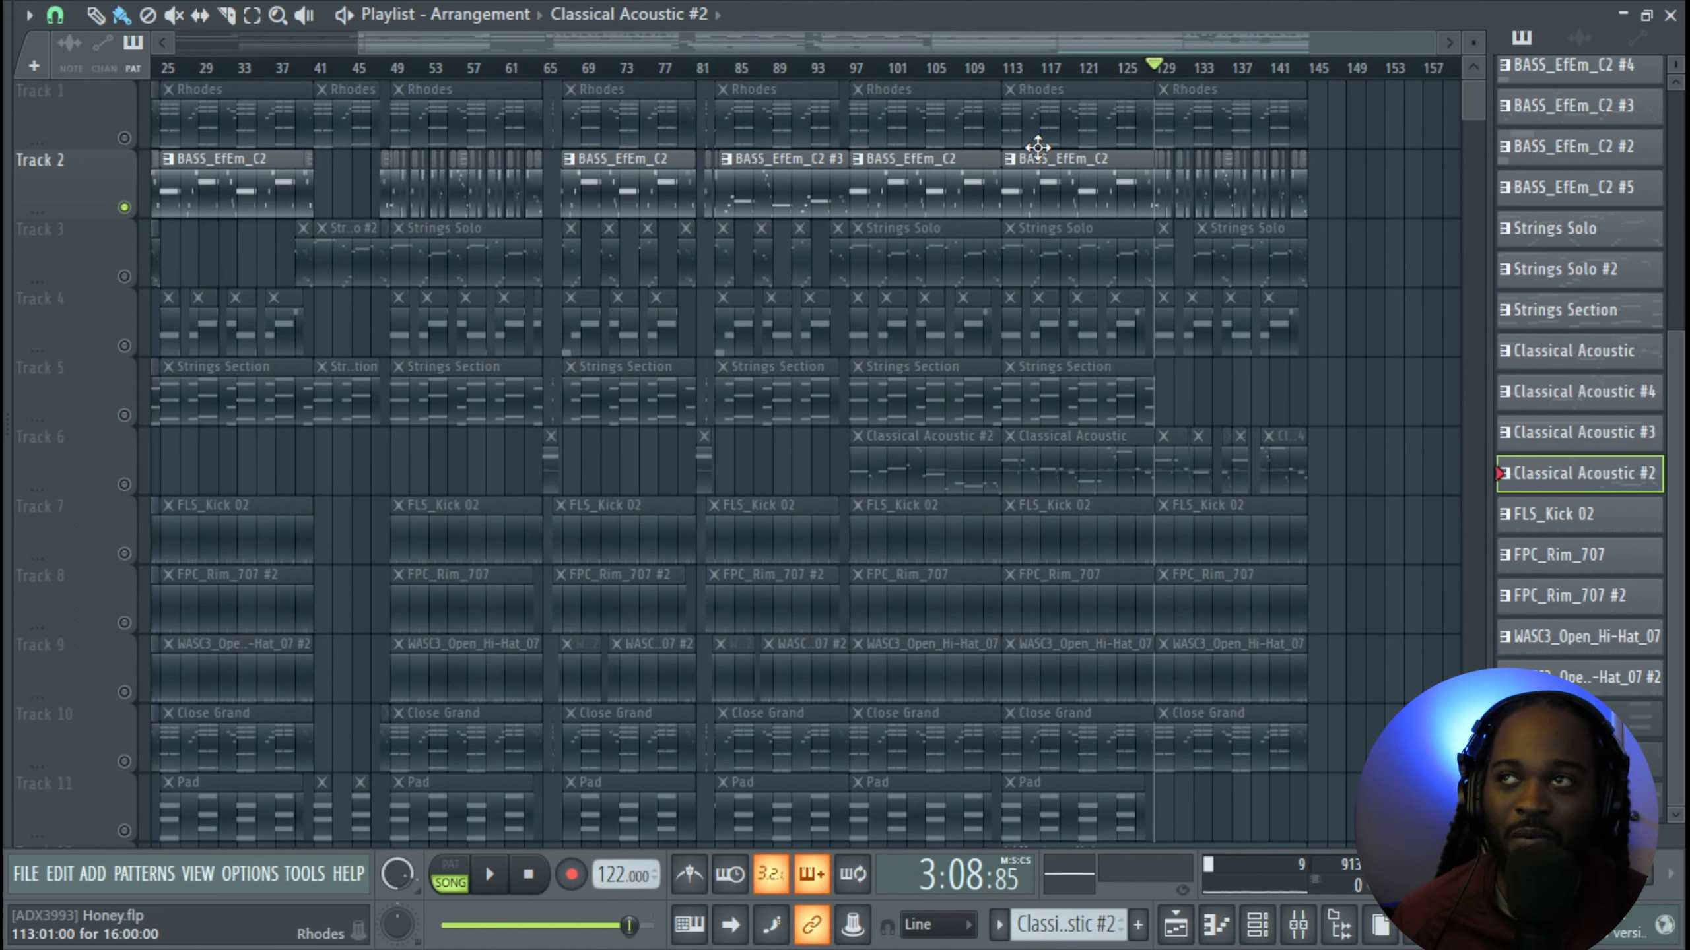
{"action": "scroll", "coordinate": [1269, 394], "scroll_direction": "up", "scroll_amount": 3}
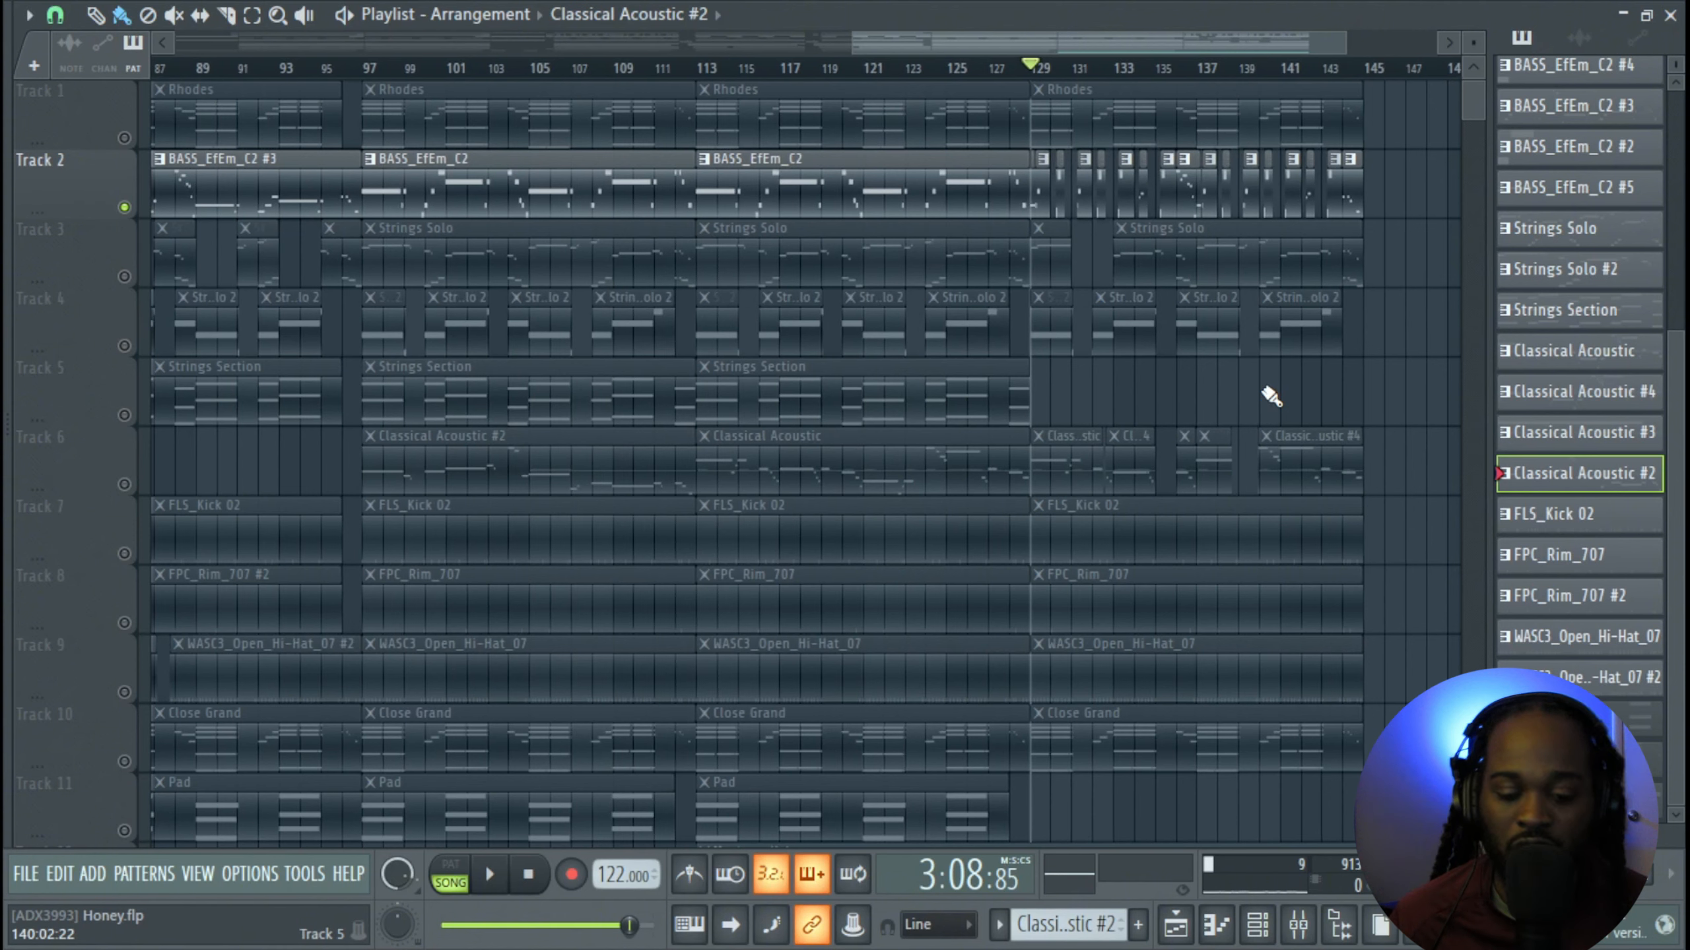
{"action": "scroll", "coordinate": [1269, 398], "scroll_direction": "down", "scroll_amount": 2}
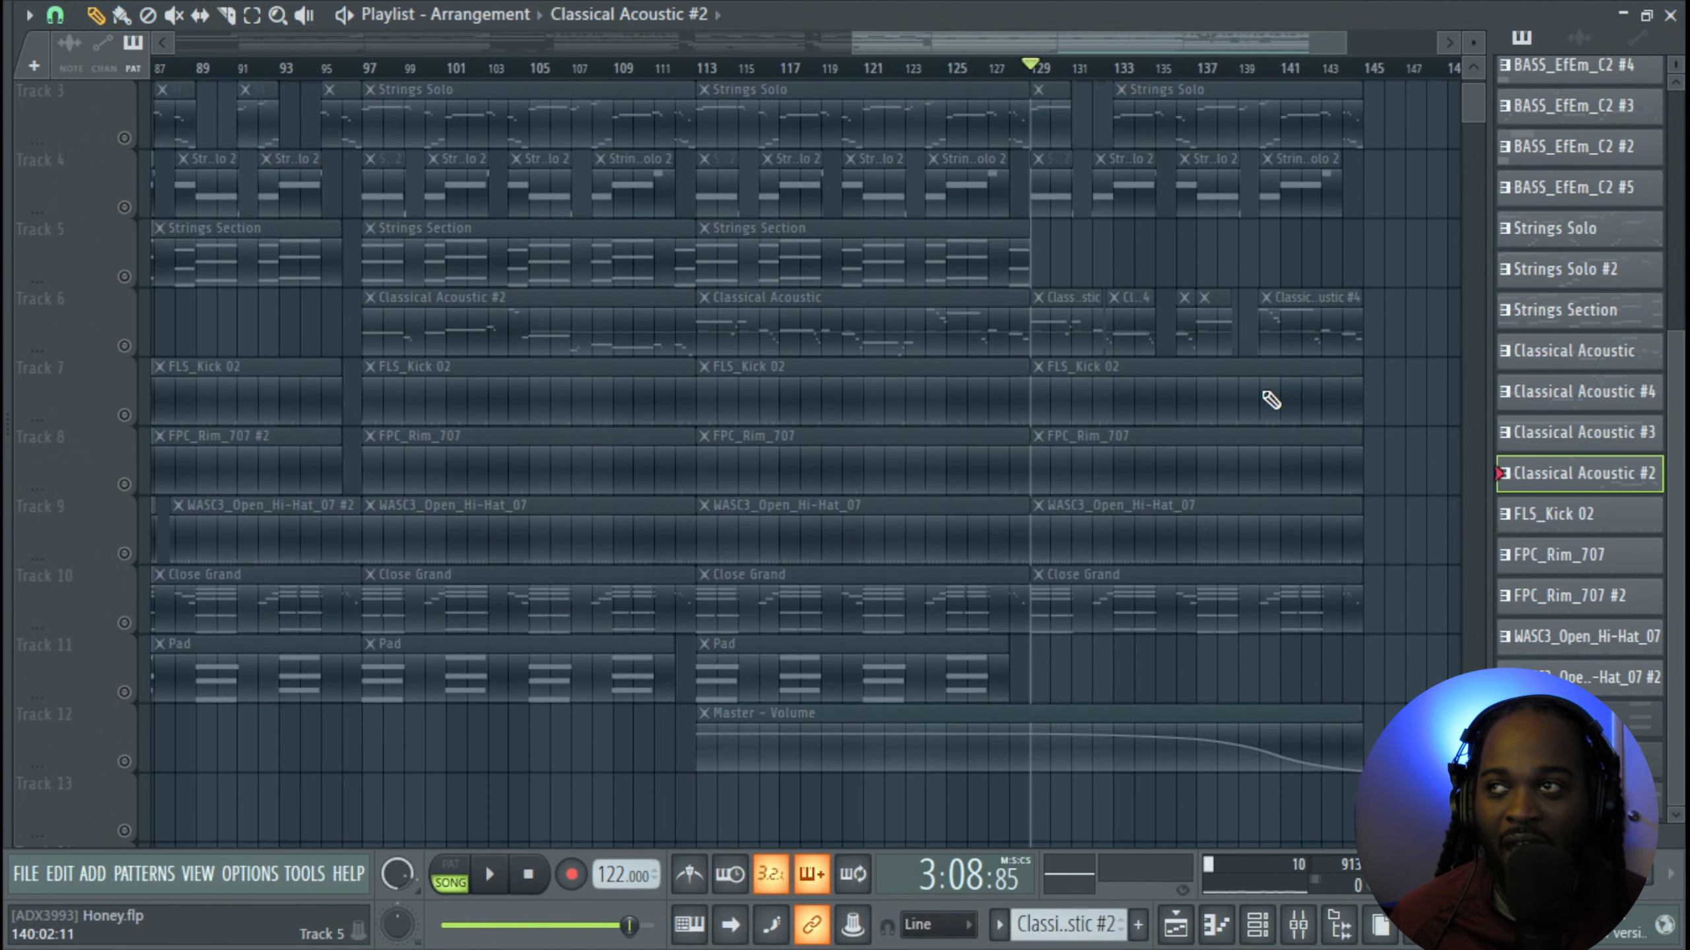
{"action": "right_click", "coordinate": [124, 553]}
{"action": "right_click", "coordinate": [124, 554]}
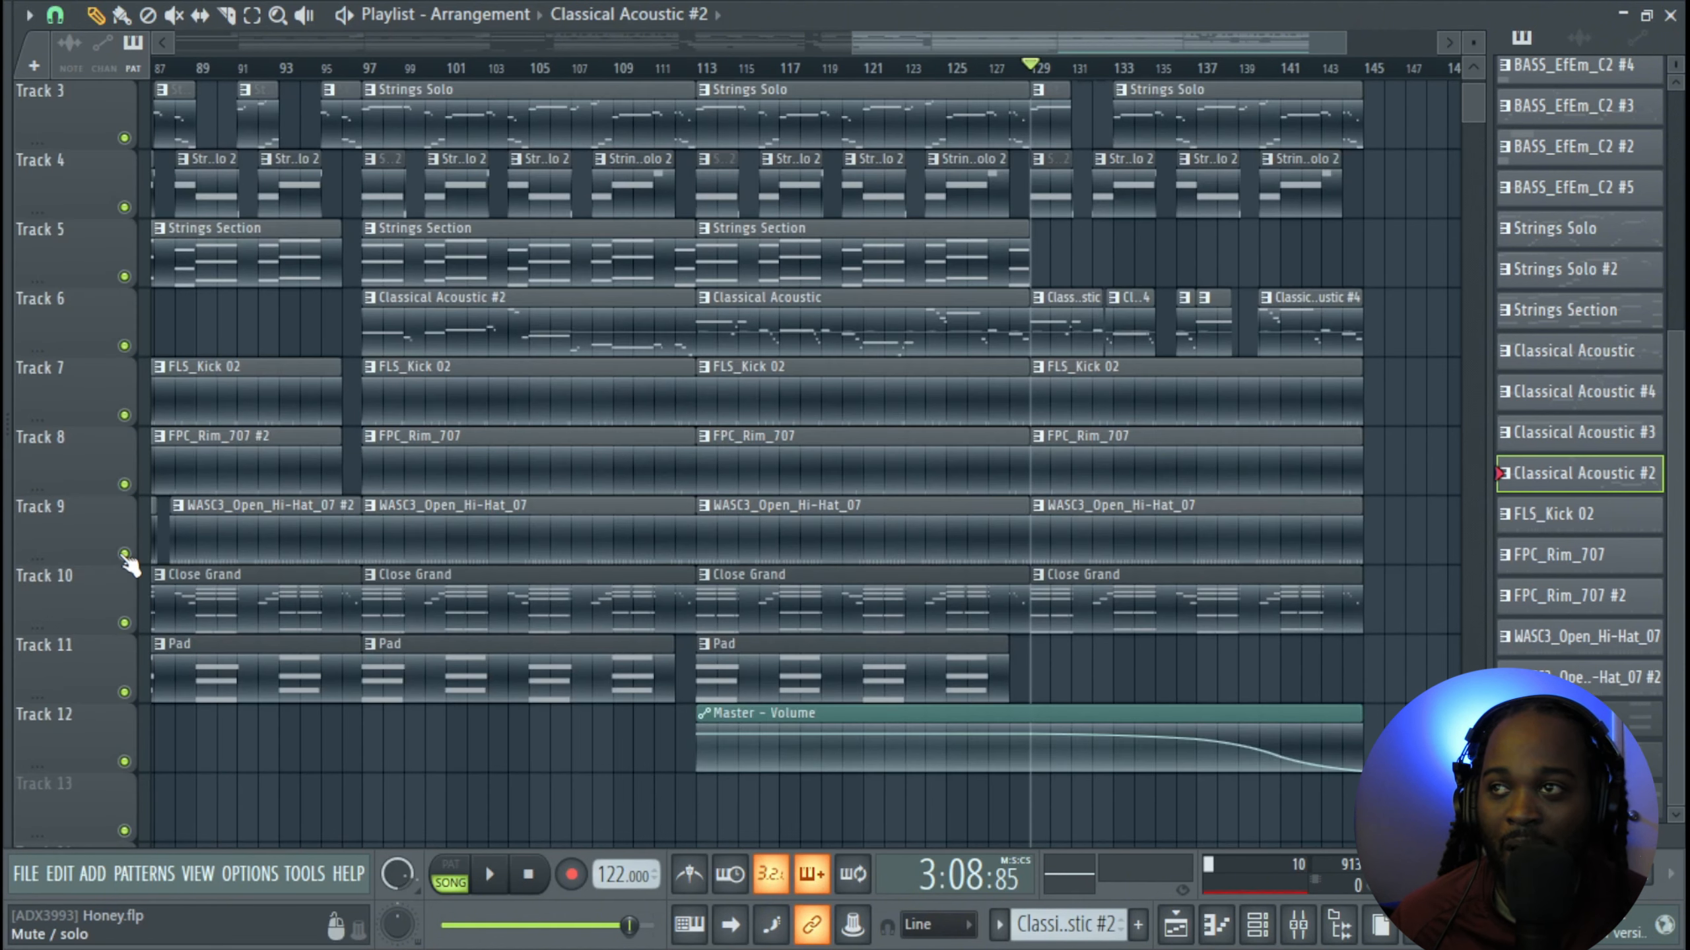
Open the FLS_Kick 02 sampler channel from Track 7, locate its sample in the browser and audition it
{"action": "left_click", "coordinate": [1147, 389]}
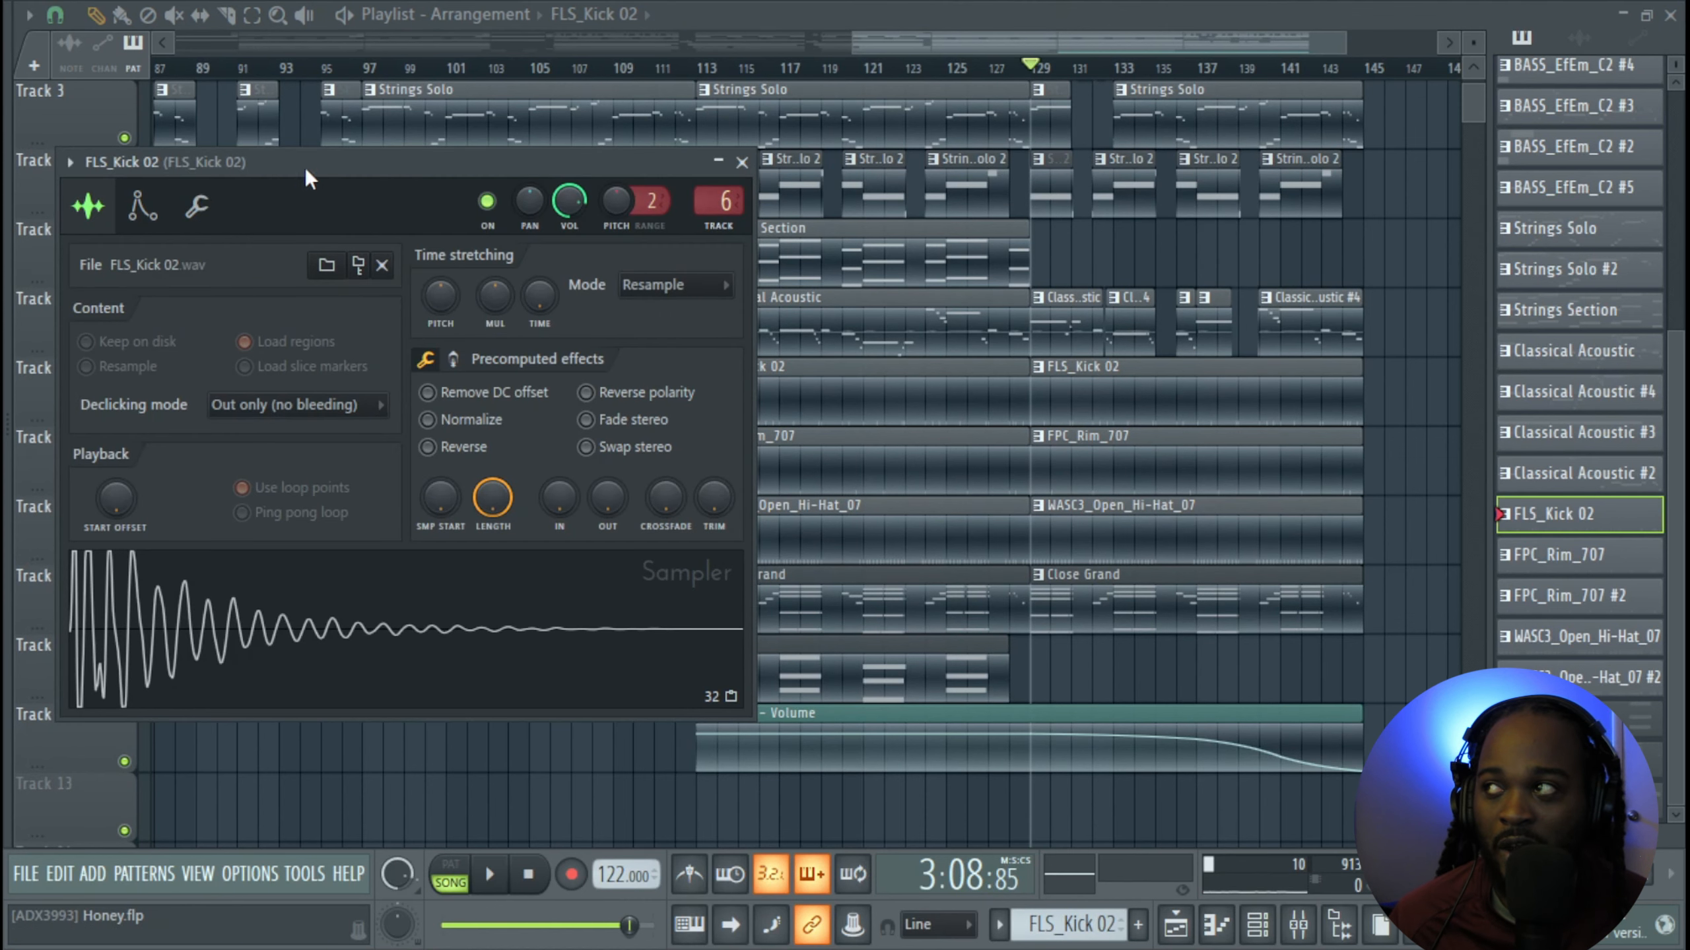
{"action": "left_click_drag", "start_coordinate": [305, 167], "coordinate": [567, 181]}
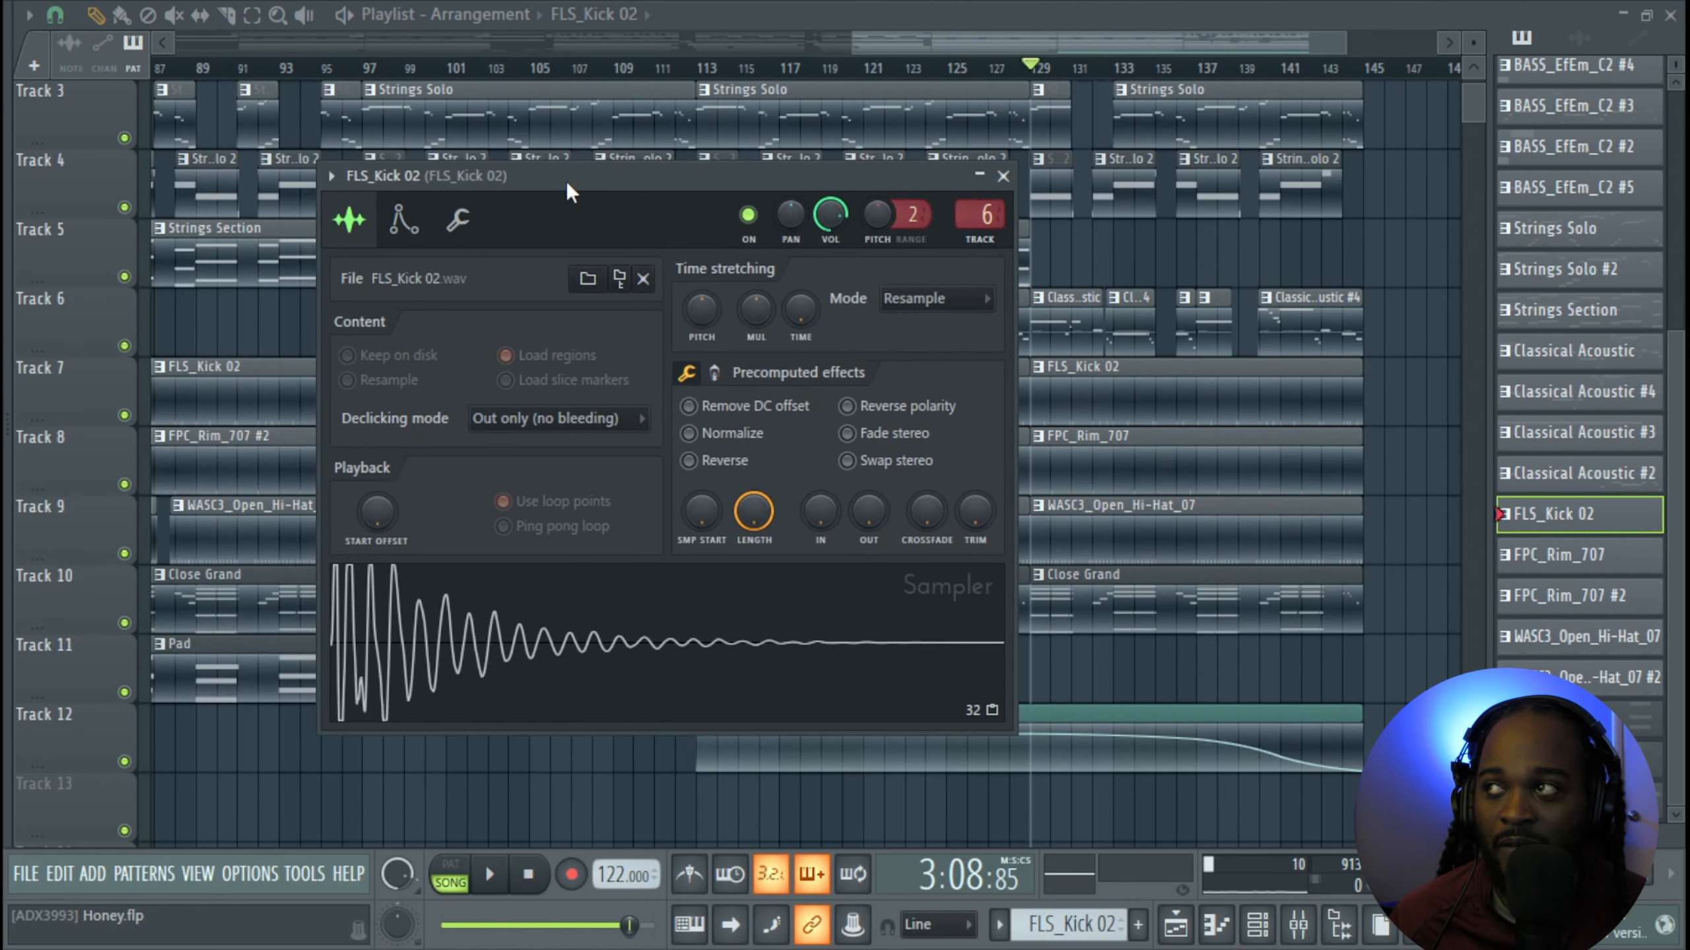
{"action": "left_click", "coordinate": [619, 278]}
{"action": "scroll", "coordinate": [222, 623], "scroll_direction": "down", "scroll_amount": 3}
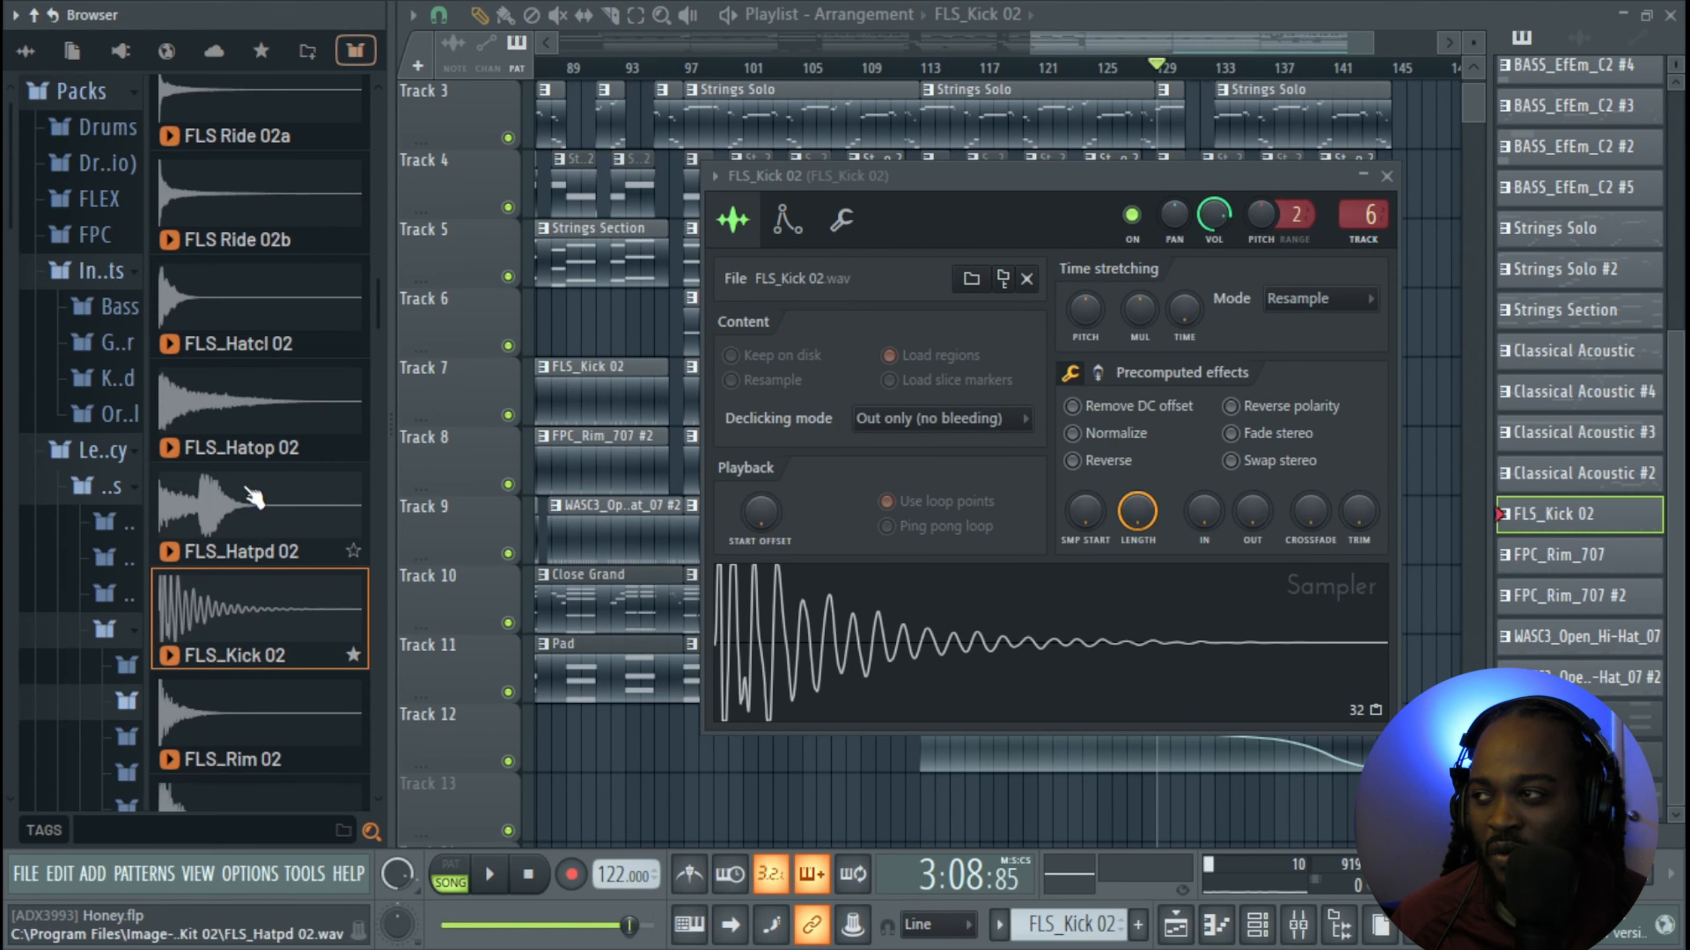
{"action": "left_click_drag", "start_coordinate": [280, 619], "coordinate": [334, 668]}
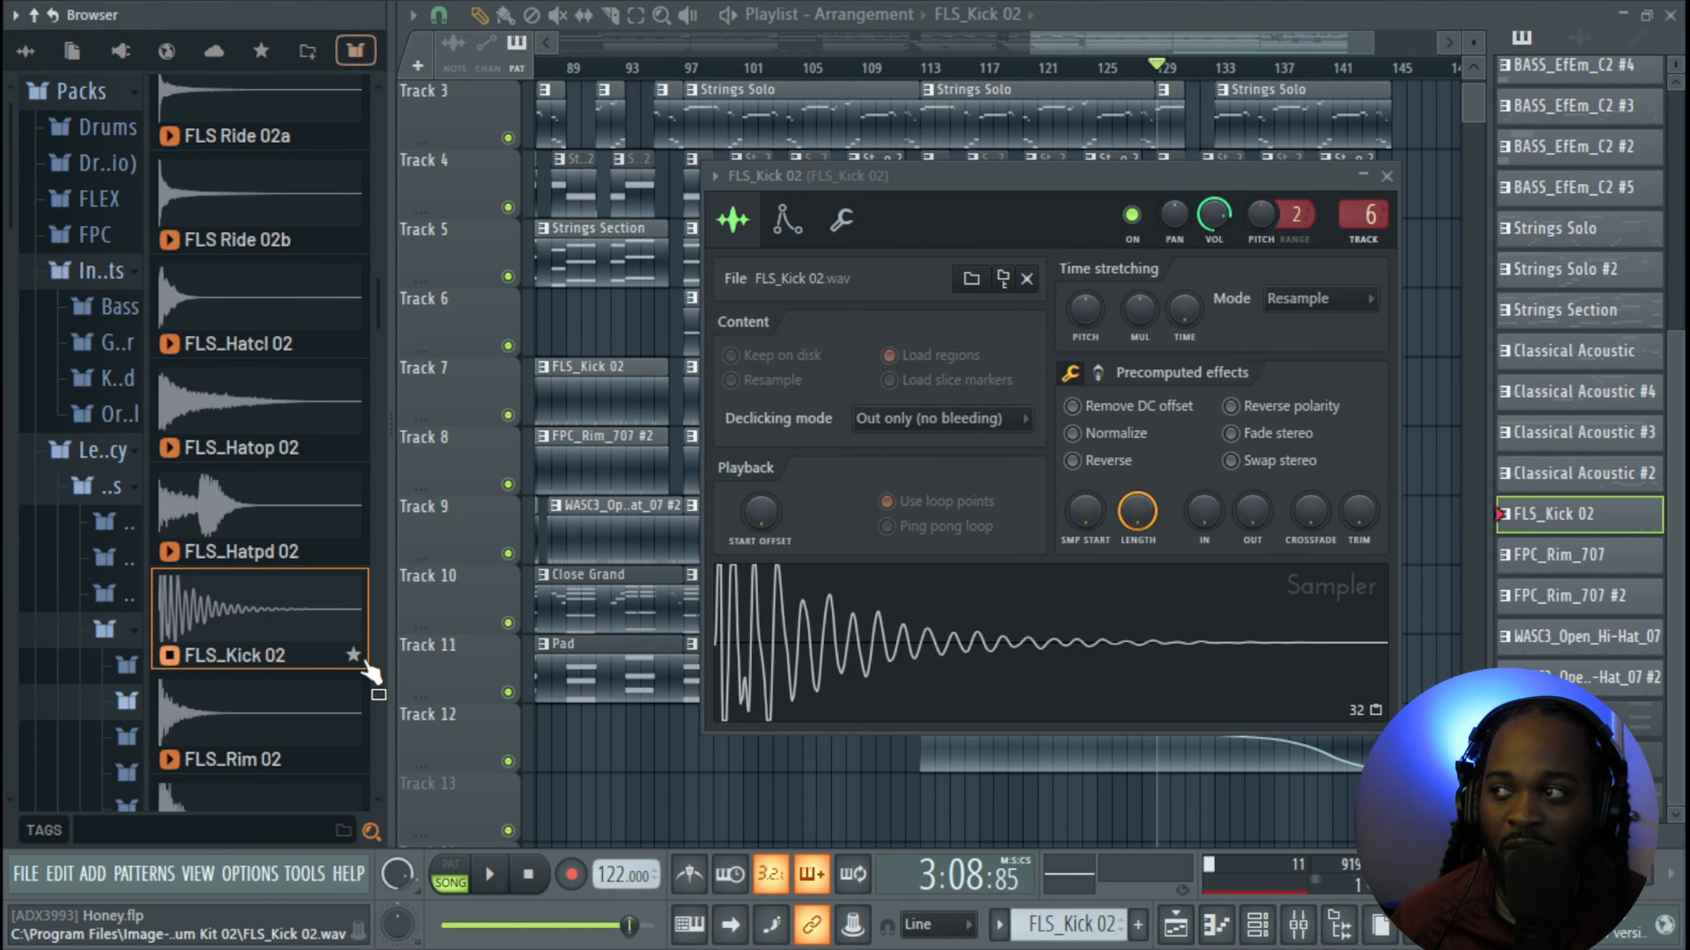
{"action": "left_click", "coordinate": [288, 629]}
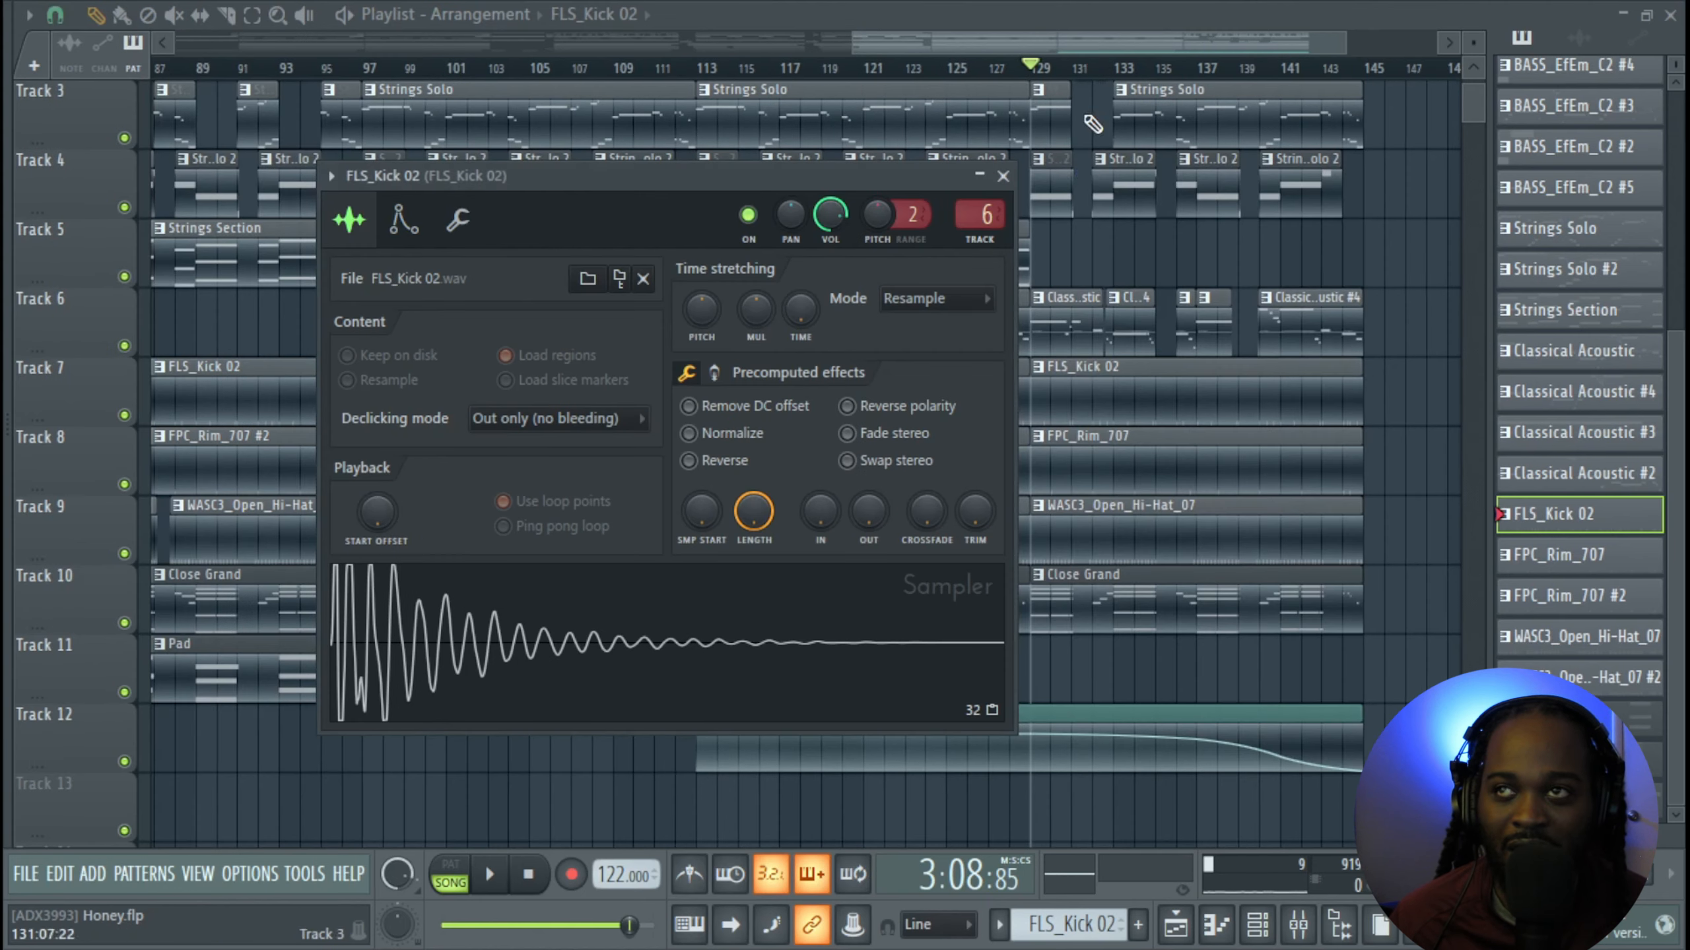
Replace the kick sampler with the FPC_Rim_707 sampler channel, locate its sample in the browser and audition it
{"action": "left_click", "coordinate": [1003, 176]}
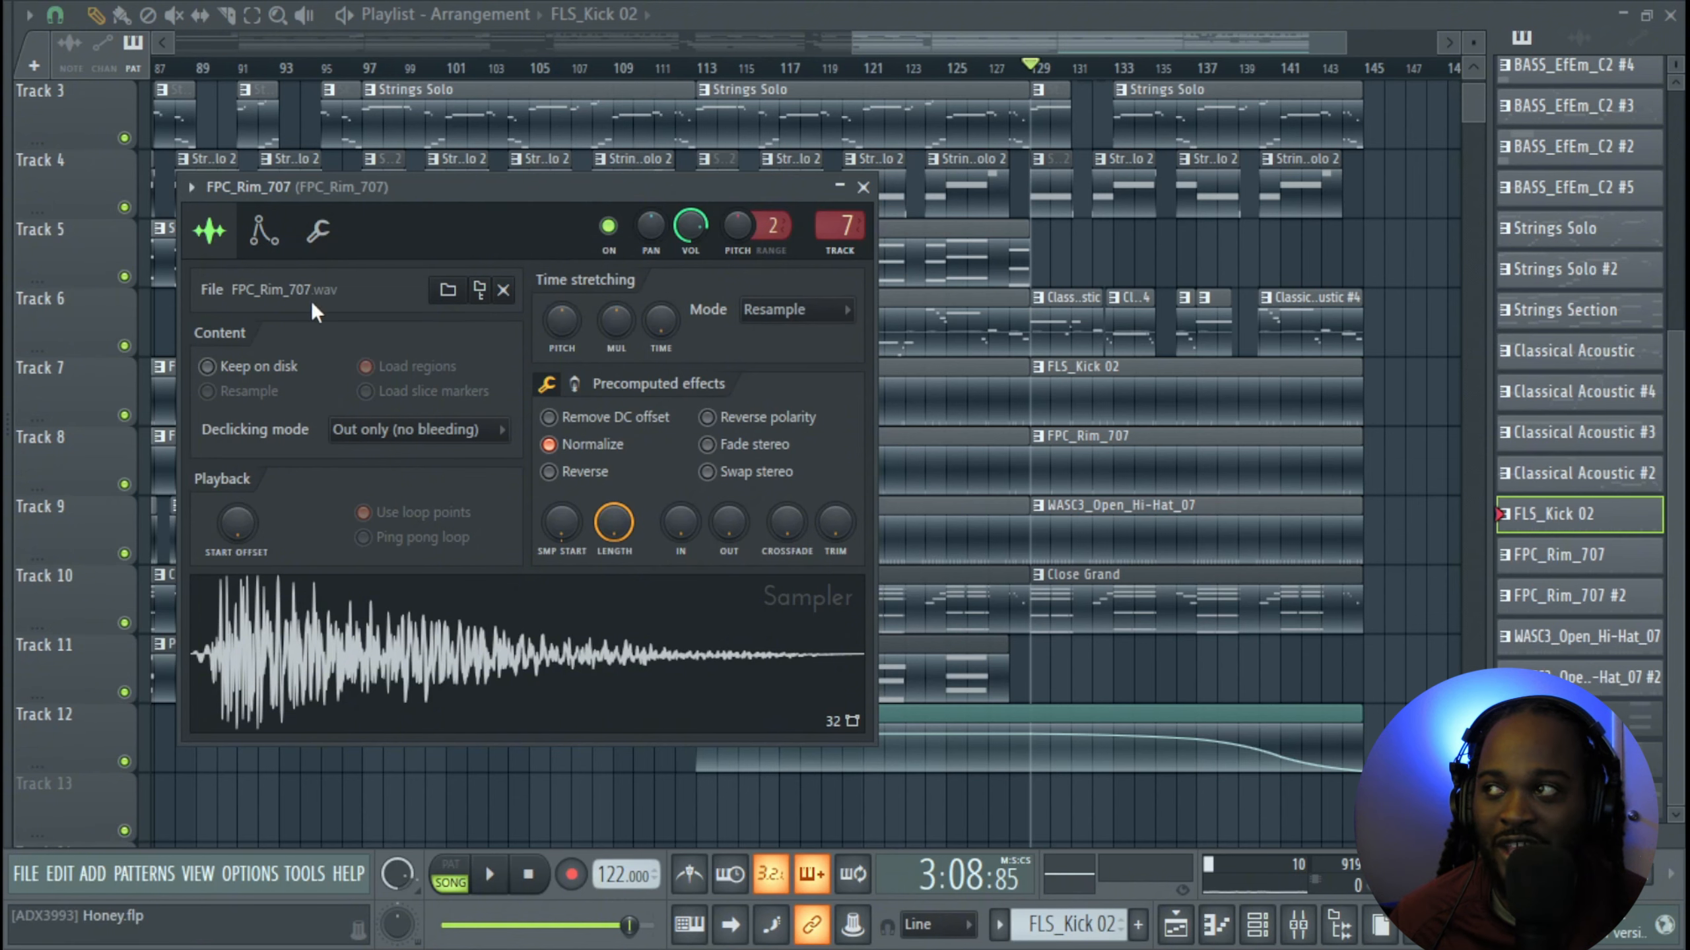
{"action": "left_click", "coordinate": [479, 289]}
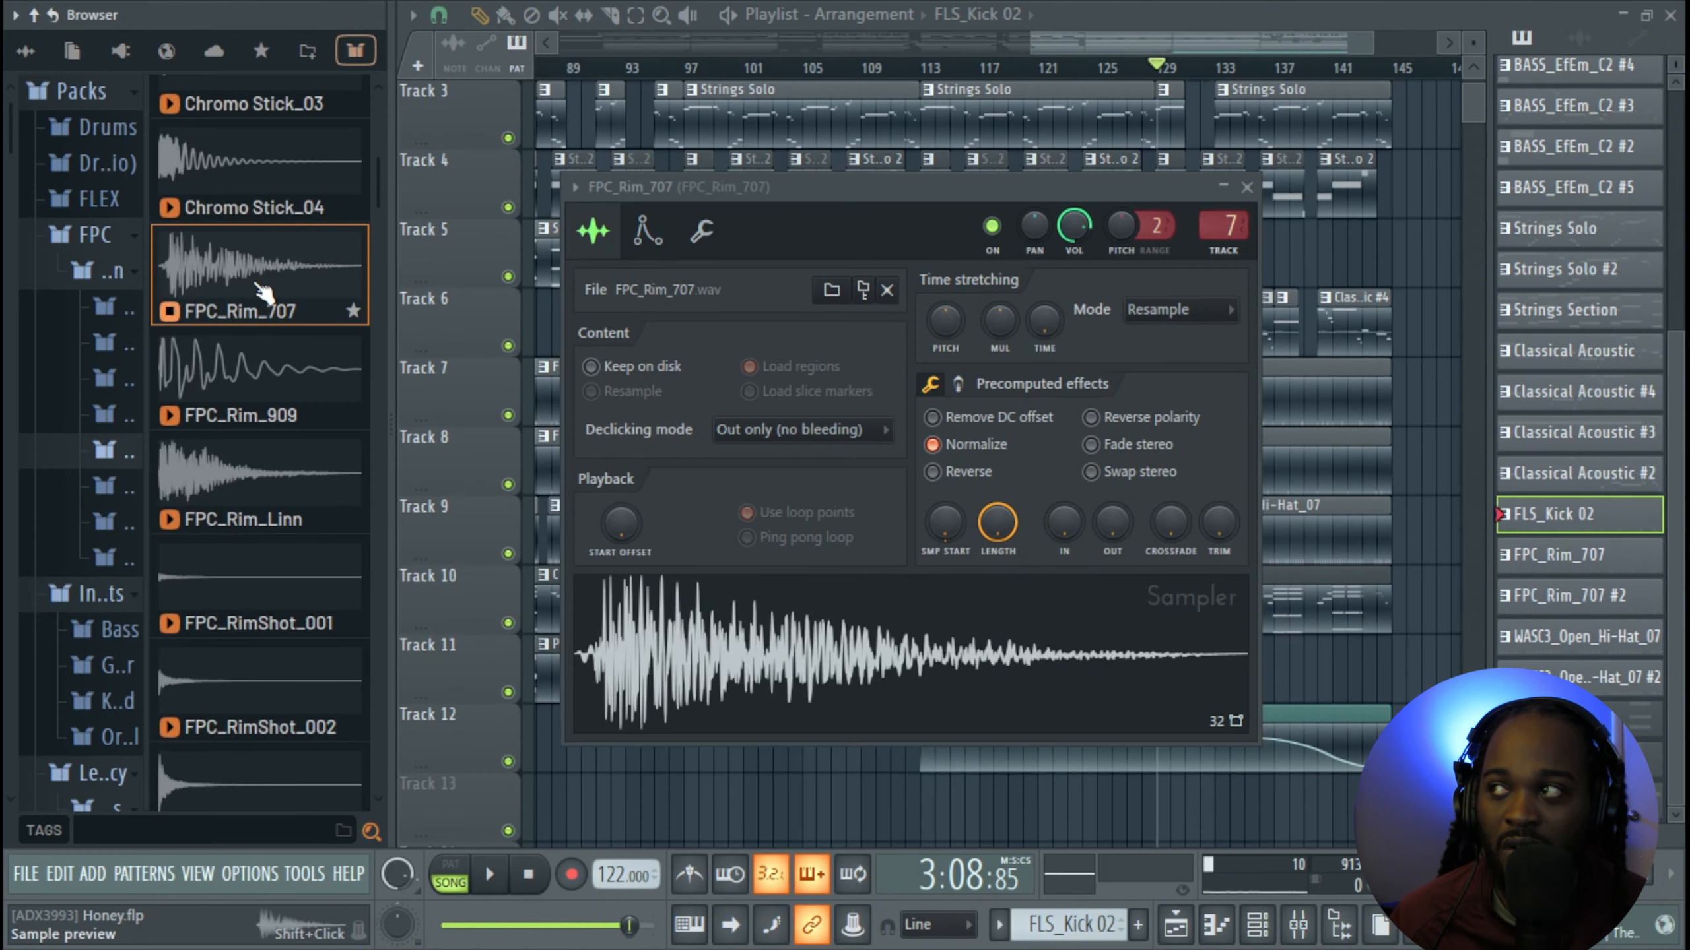
{"action": "key", "text": "alt+F8"}
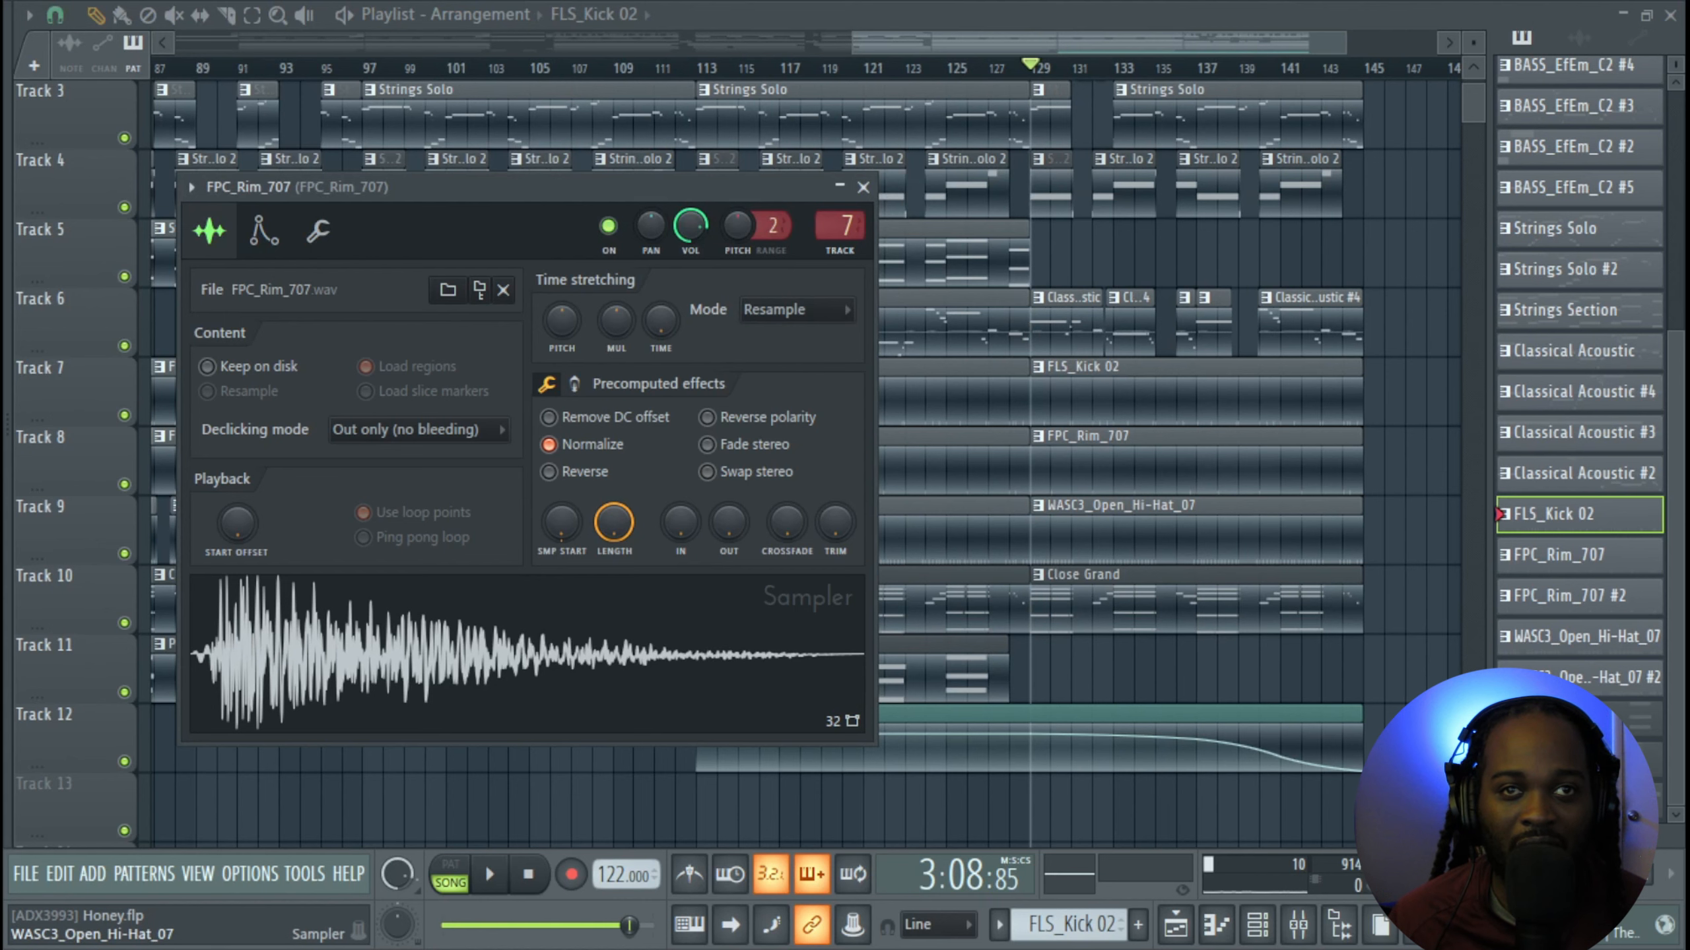
Locate the WASC3_Open_Hi-Hat_07 sample in the WA Production One Shot Selection Hats folder, and dismiss its sampler
{"action": "left_click", "coordinate": [423, 328]}
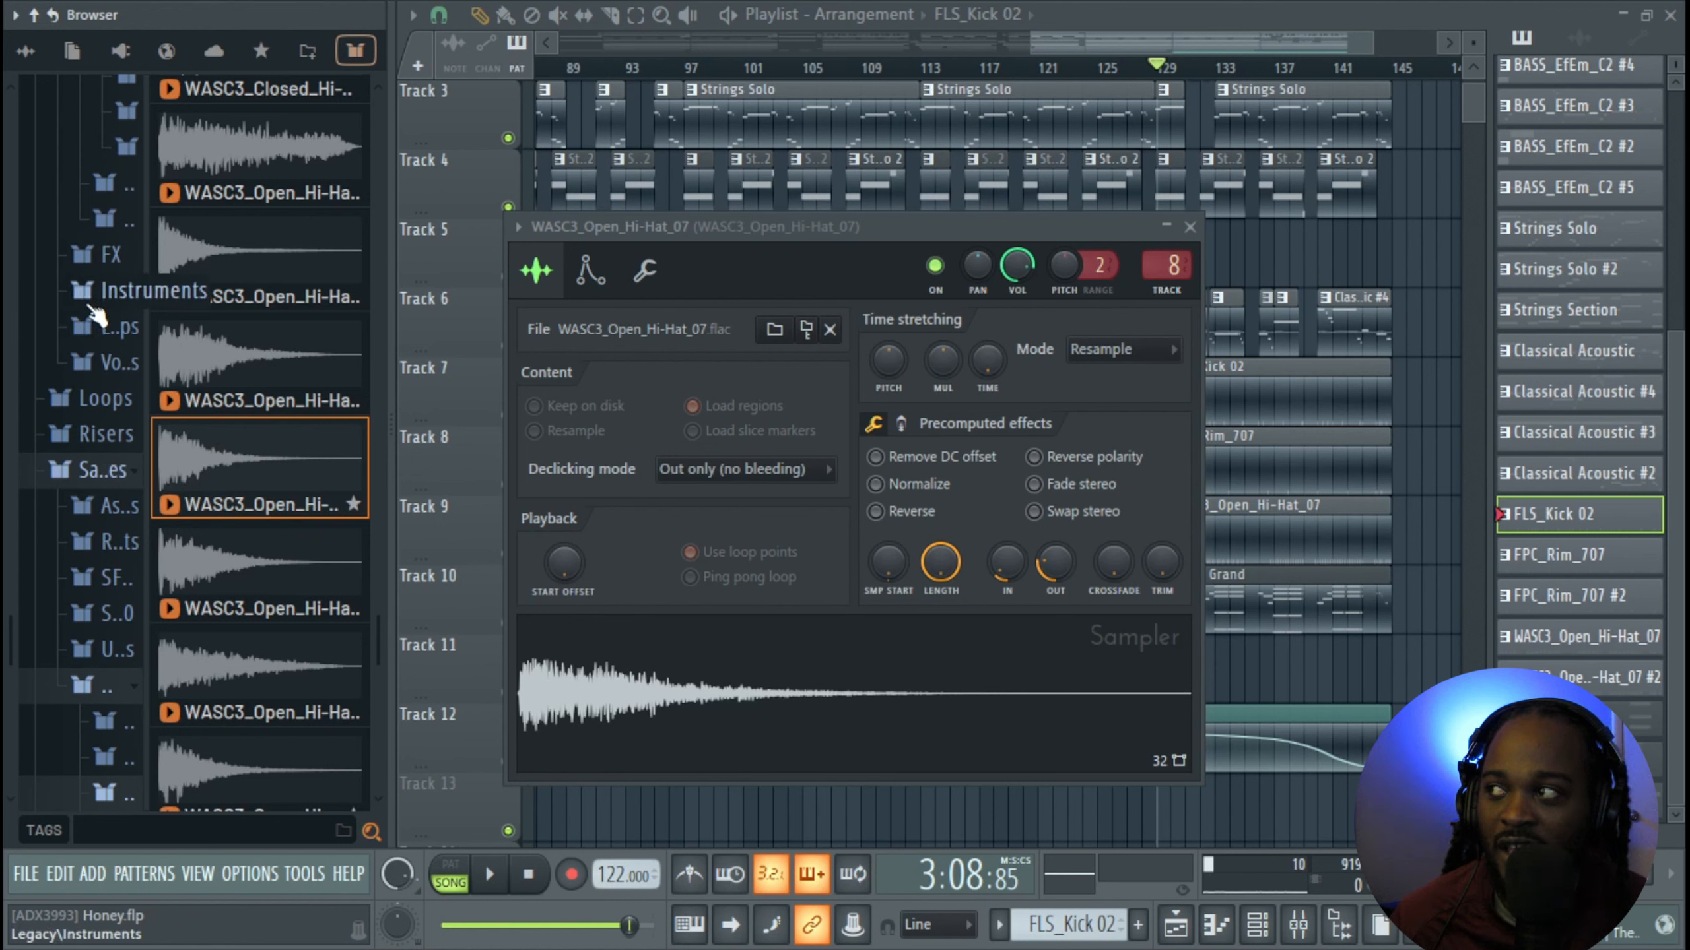
{"action": "scroll", "coordinate": [103, 469], "scroll_direction": "down", "scroll_amount": 5}
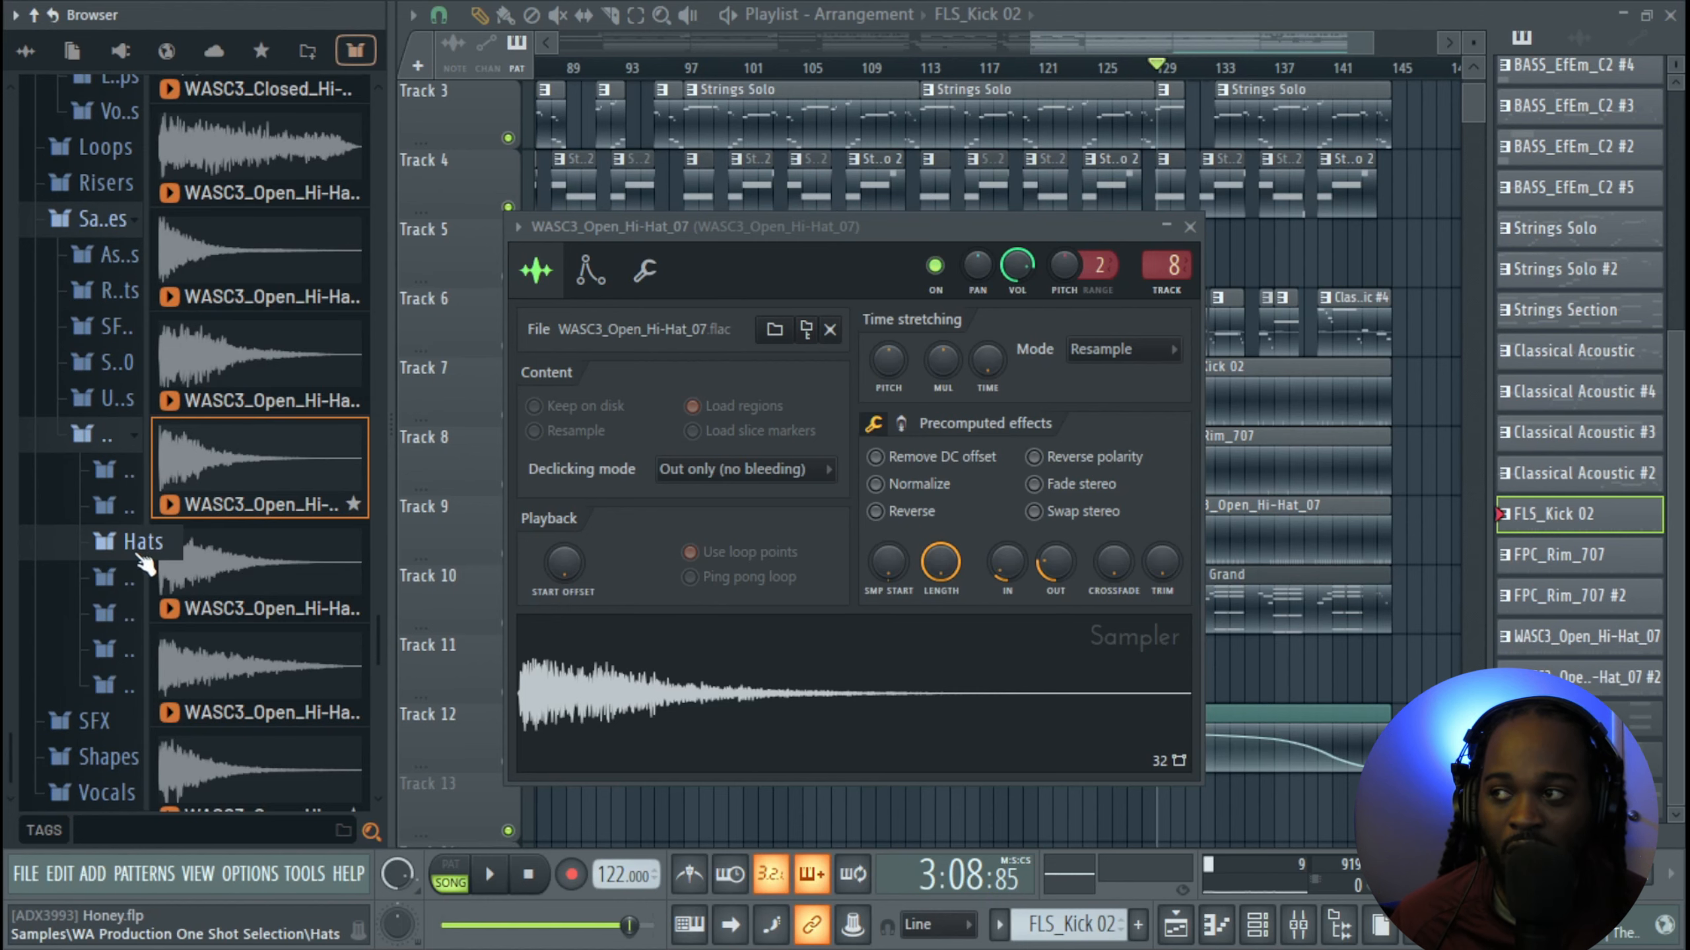
{"action": "key", "text": "alt+F8"}
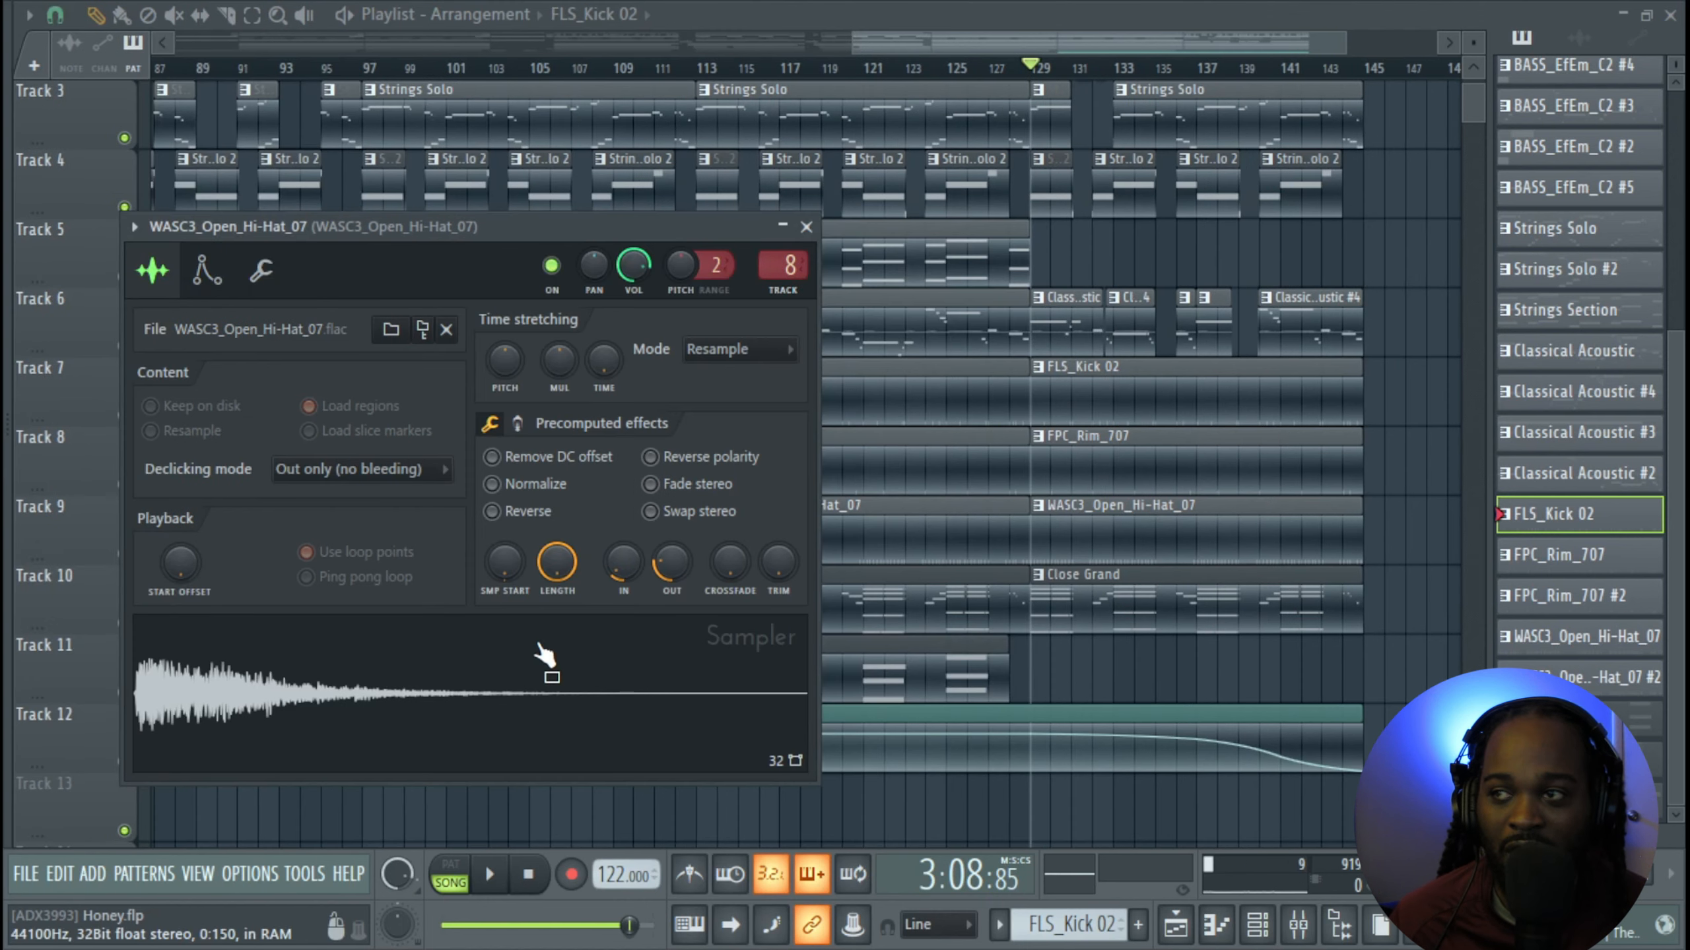
{"action": "left_click", "coordinate": [782, 227]}
Open the FLS_Kick 02 clip at bar 129 in the piano roll and examine the kick placement in the opening bars
{"action": "scroll", "coordinate": [1097, 437], "scroll_direction": "up", "scroll_amount": 4}
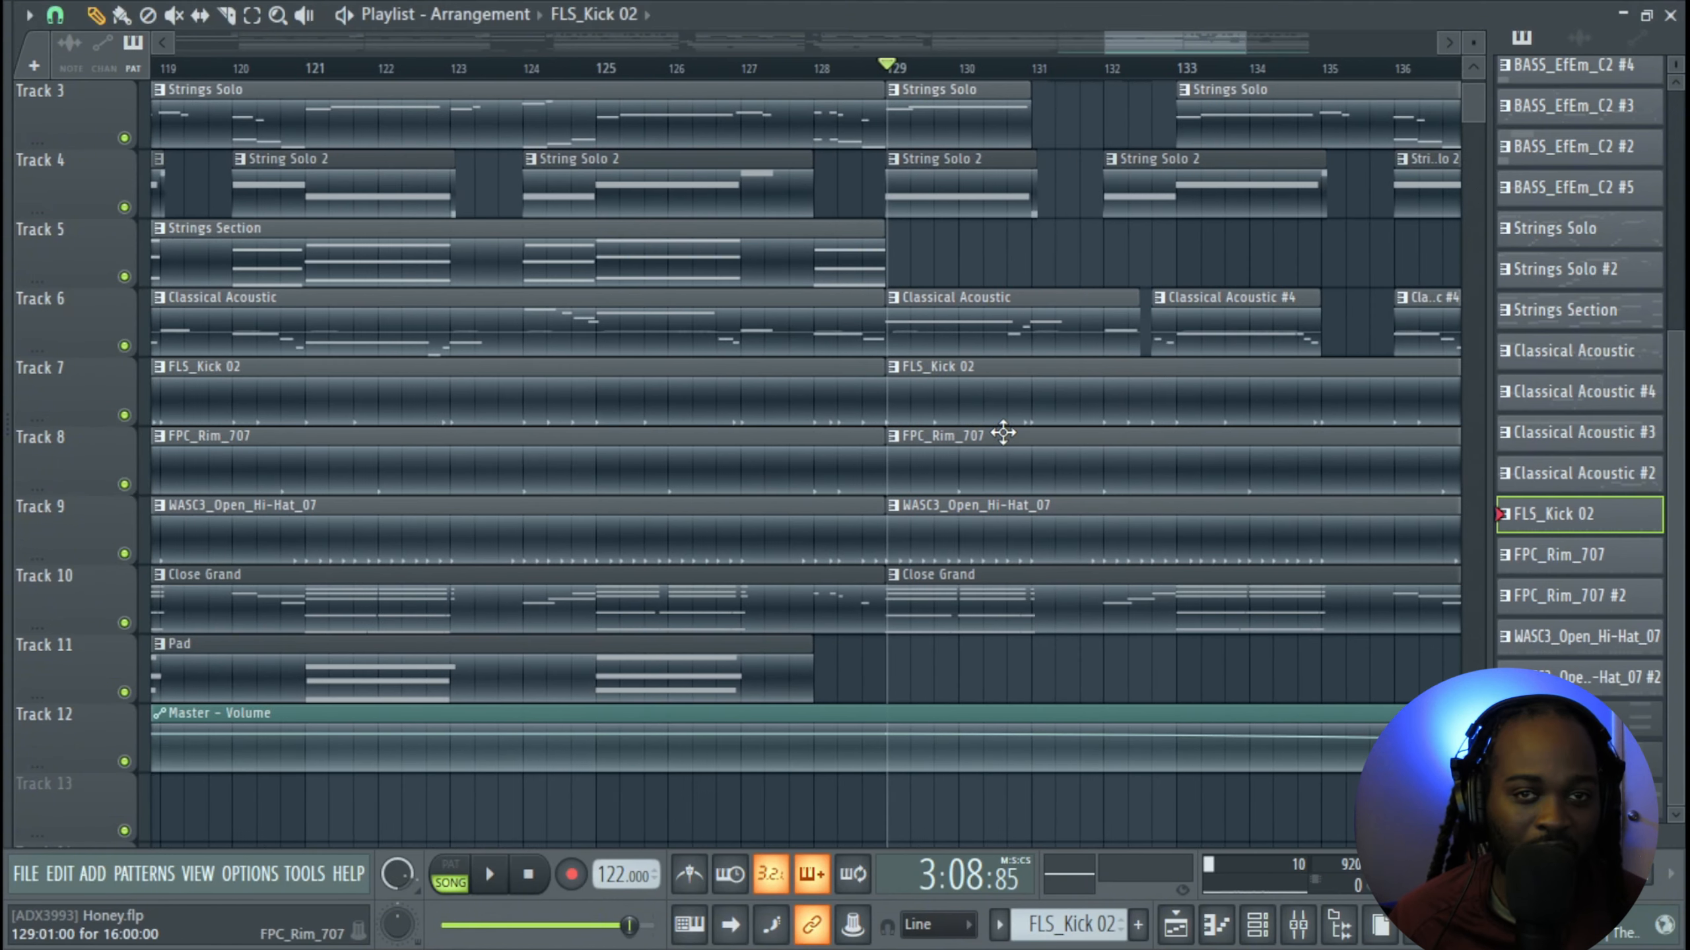
{"action": "double_click", "coordinate": [1013, 399]}
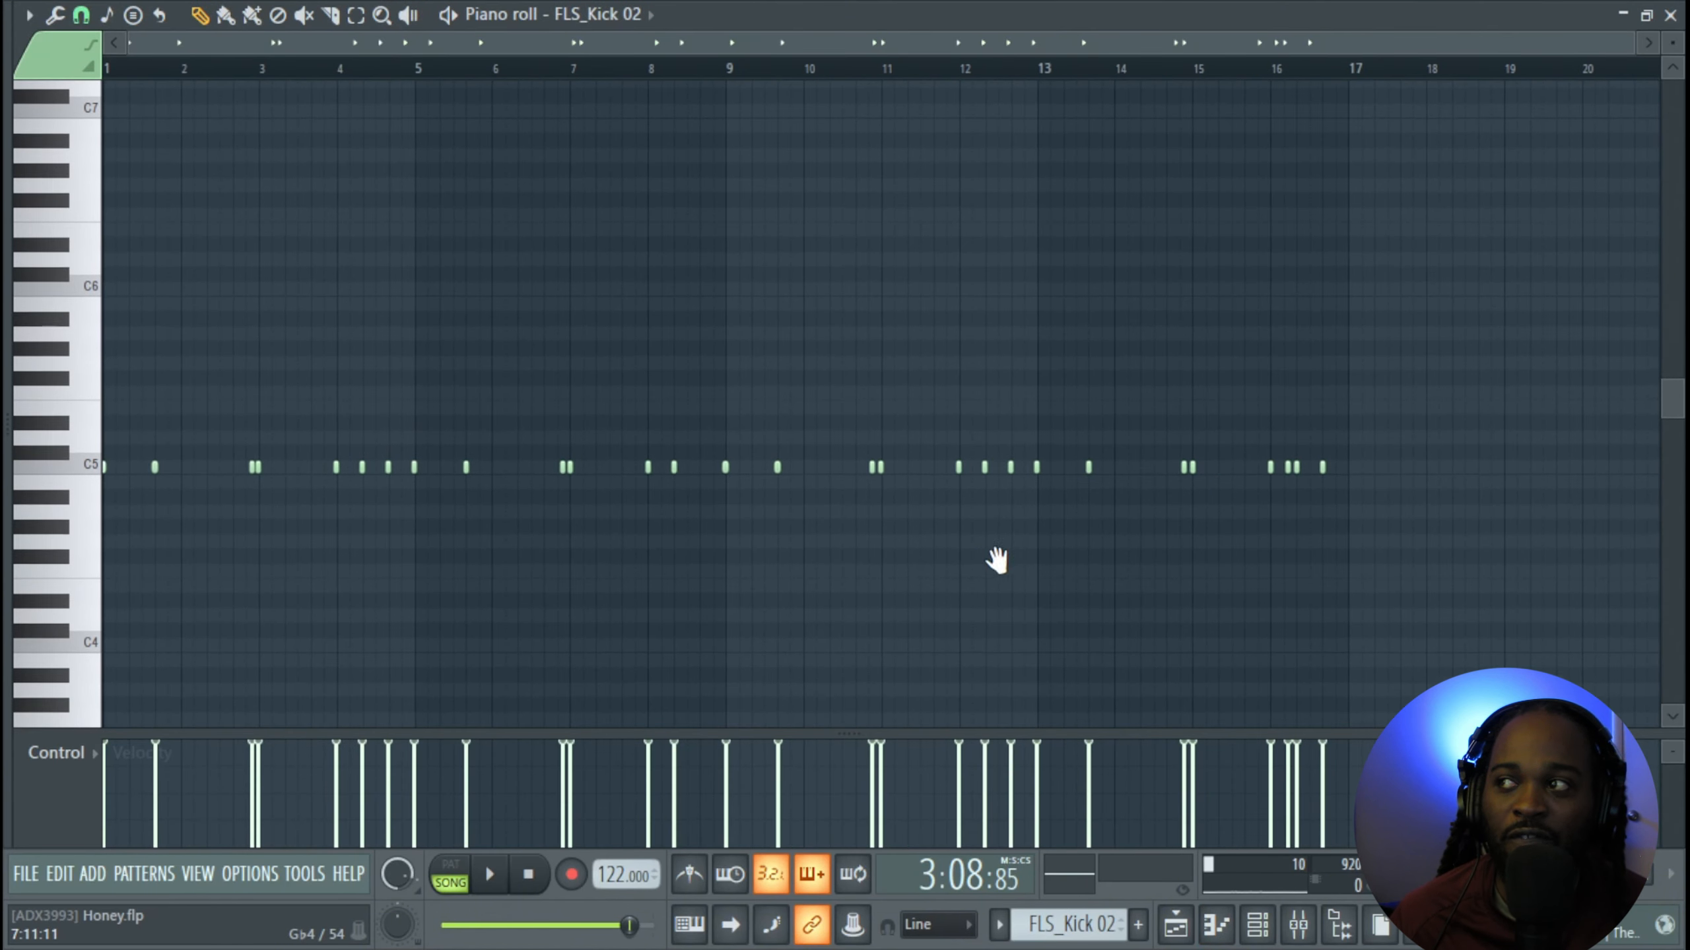
{"action": "scroll", "coordinate": [170, 536], "scroll_direction": "up", "scroll_amount": 4}
{"action": "scroll", "coordinate": [157, 526], "scroll_direction": "up", "scroll_amount": 2}
{"action": "left_click_drag", "start_coordinate": [158, 526], "coordinate": [1260, 551]}
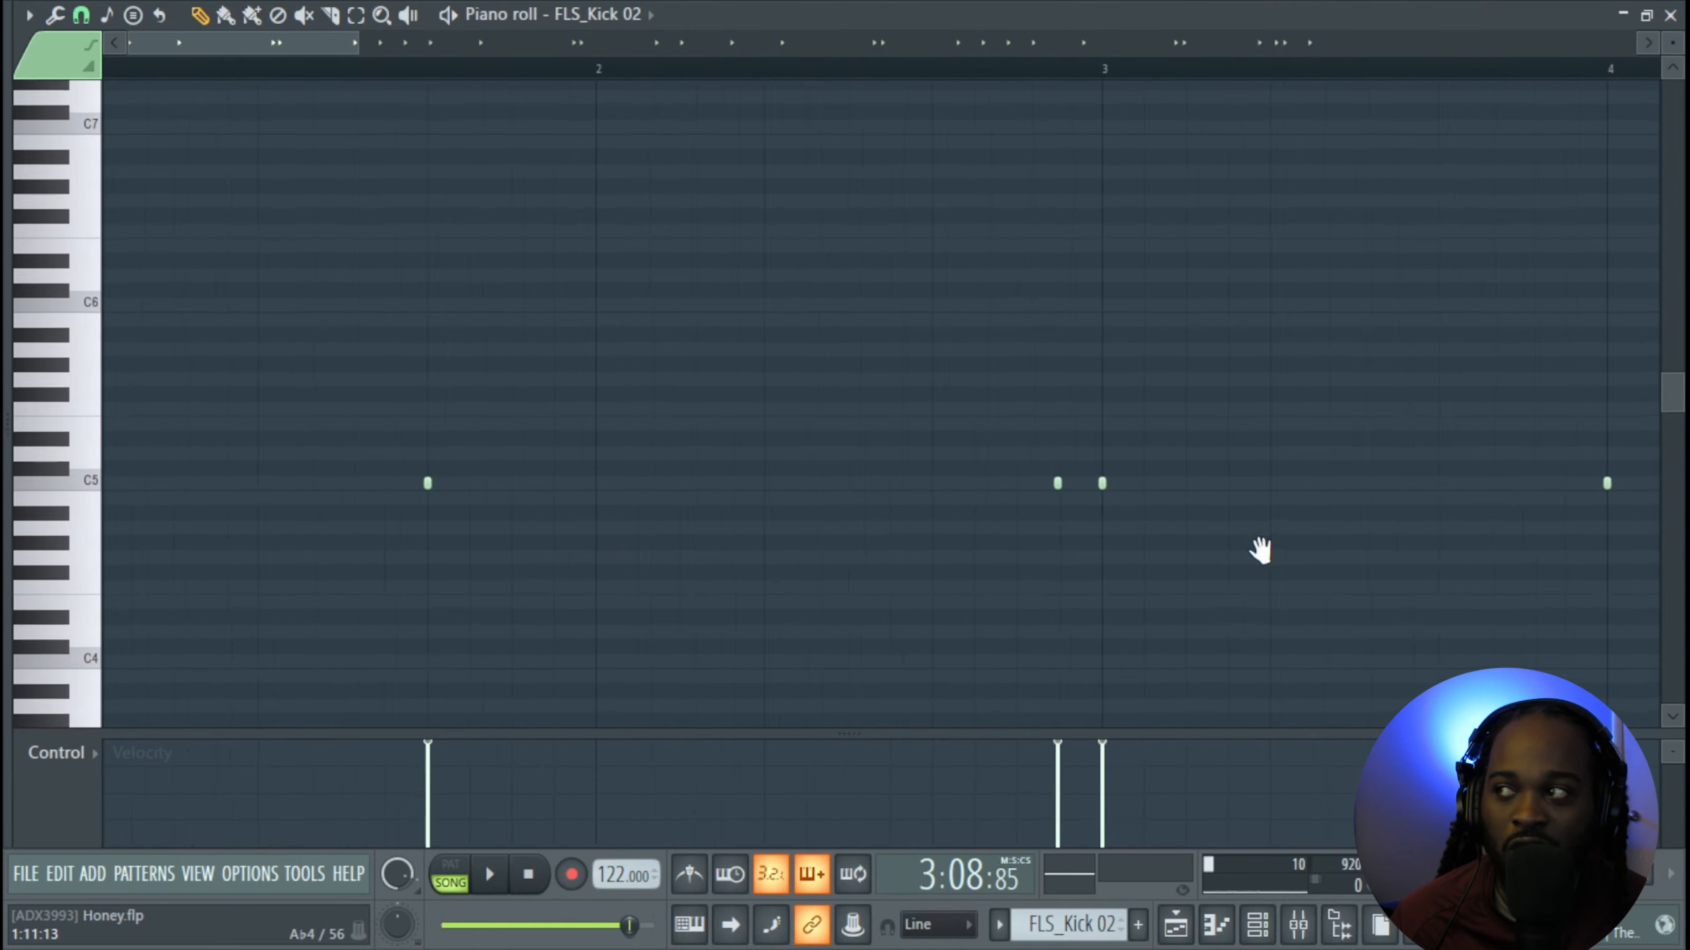
{"action": "left_click_drag", "start_coordinate": [1117, 528], "coordinate": [1125, 475]}
{"action": "left_click_drag", "start_coordinate": [1263, 556], "coordinate": [1243, 600]}
{"action": "scroll", "coordinate": [425, 564], "scroll_direction": "up", "scroll_amount": 2}
{"action": "scroll", "coordinate": [542, 577], "scroll_direction": "up", "scroll_amount": 1}
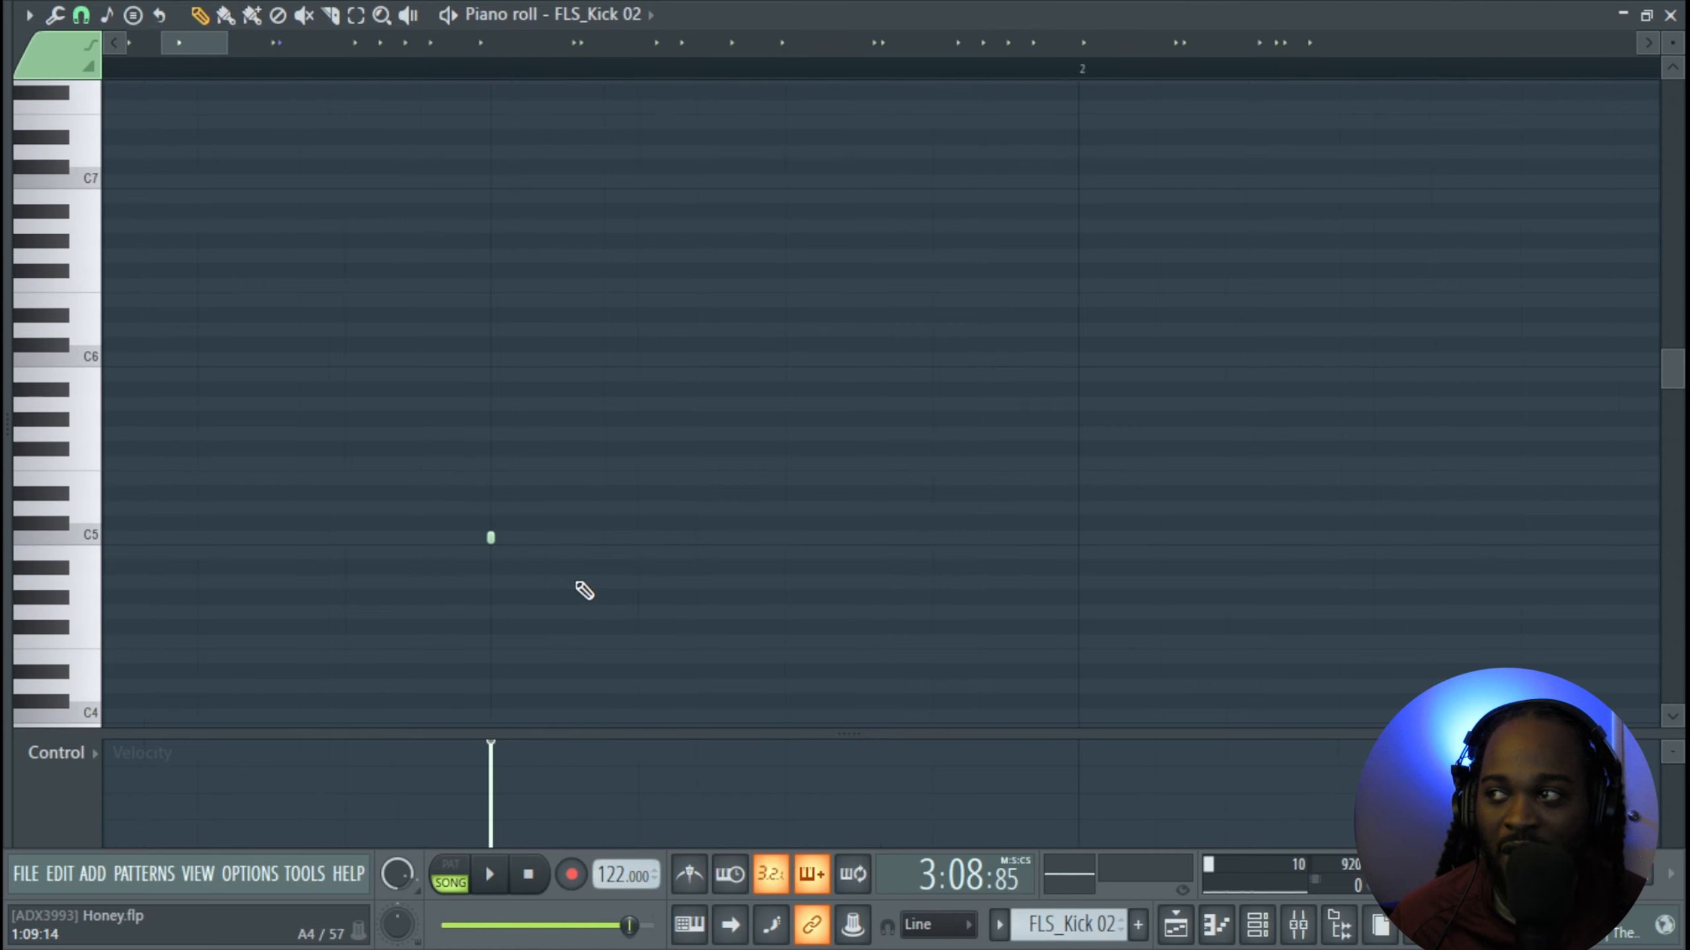
Follow the kick hits up to bar 3 and select the note just before that bar line
{"action": "left_click_drag", "start_coordinate": [533, 584], "coordinate": [457, 491]}
{"action": "left_click_drag", "start_coordinate": [1355, 598], "coordinate": [757, 534]}
{"action": "left_click_drag", "start_coordinate": [1328, 562], "coordinate": [280, 517]}
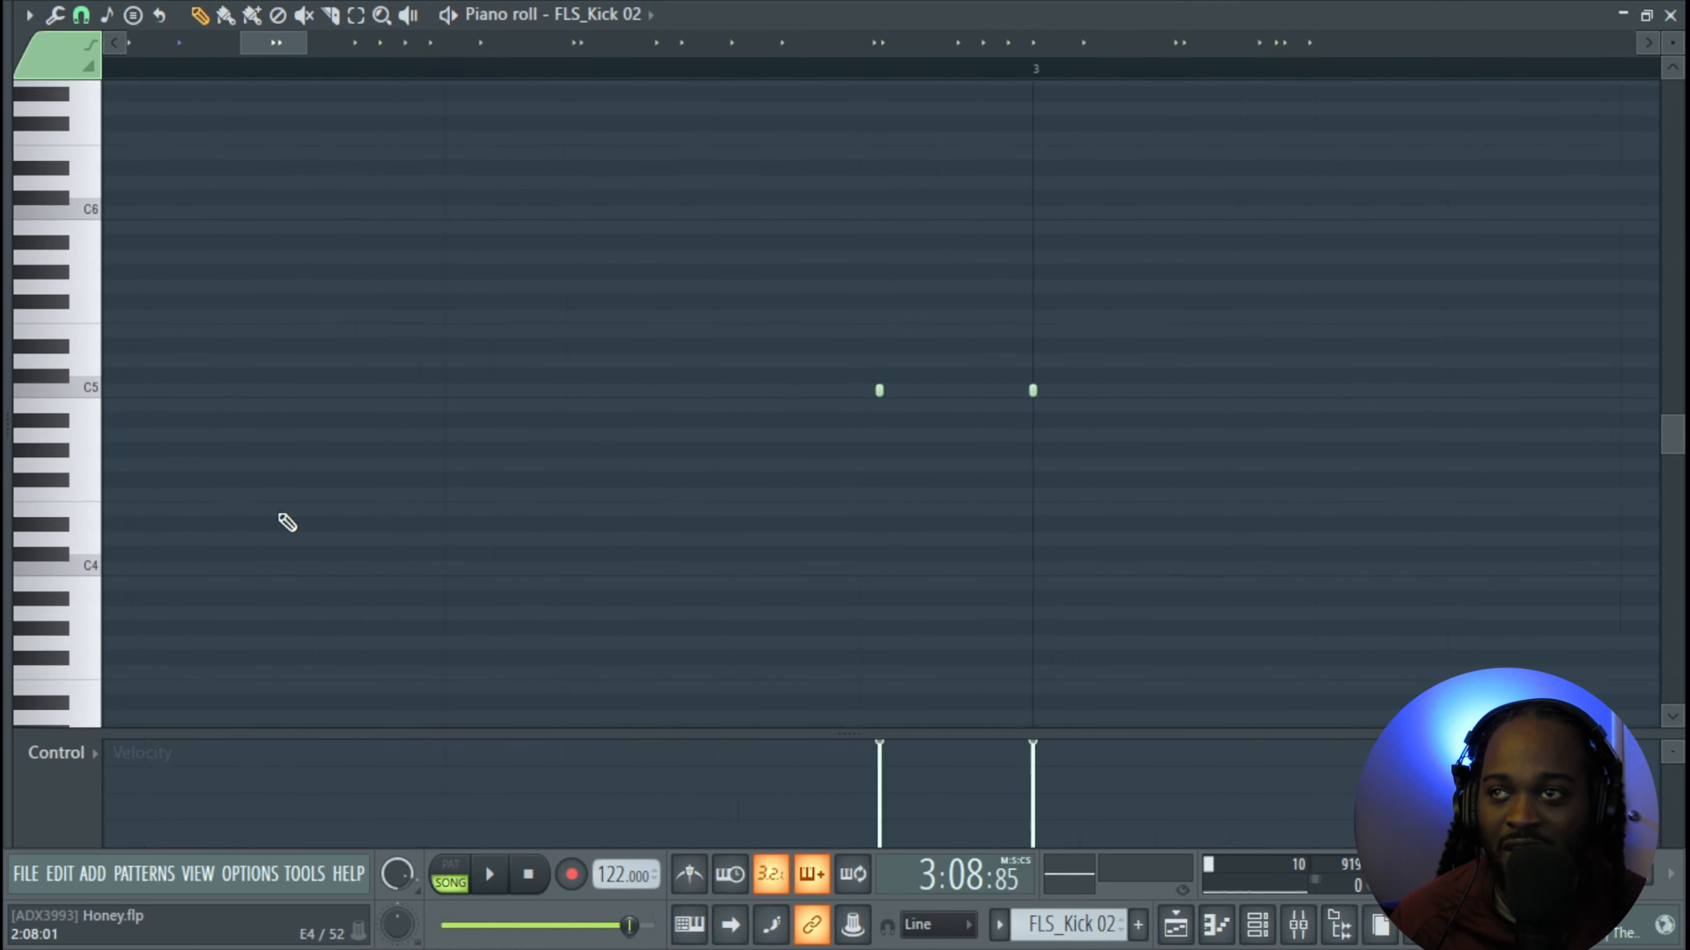
{"action": "scroll", "coordinate": [847, 409], "scroll_direction": "up", "scroll_amount": 2}
{"action": "left_click_drag", "start_coordinate": [877, 413], "coordinate": [840, 381]}
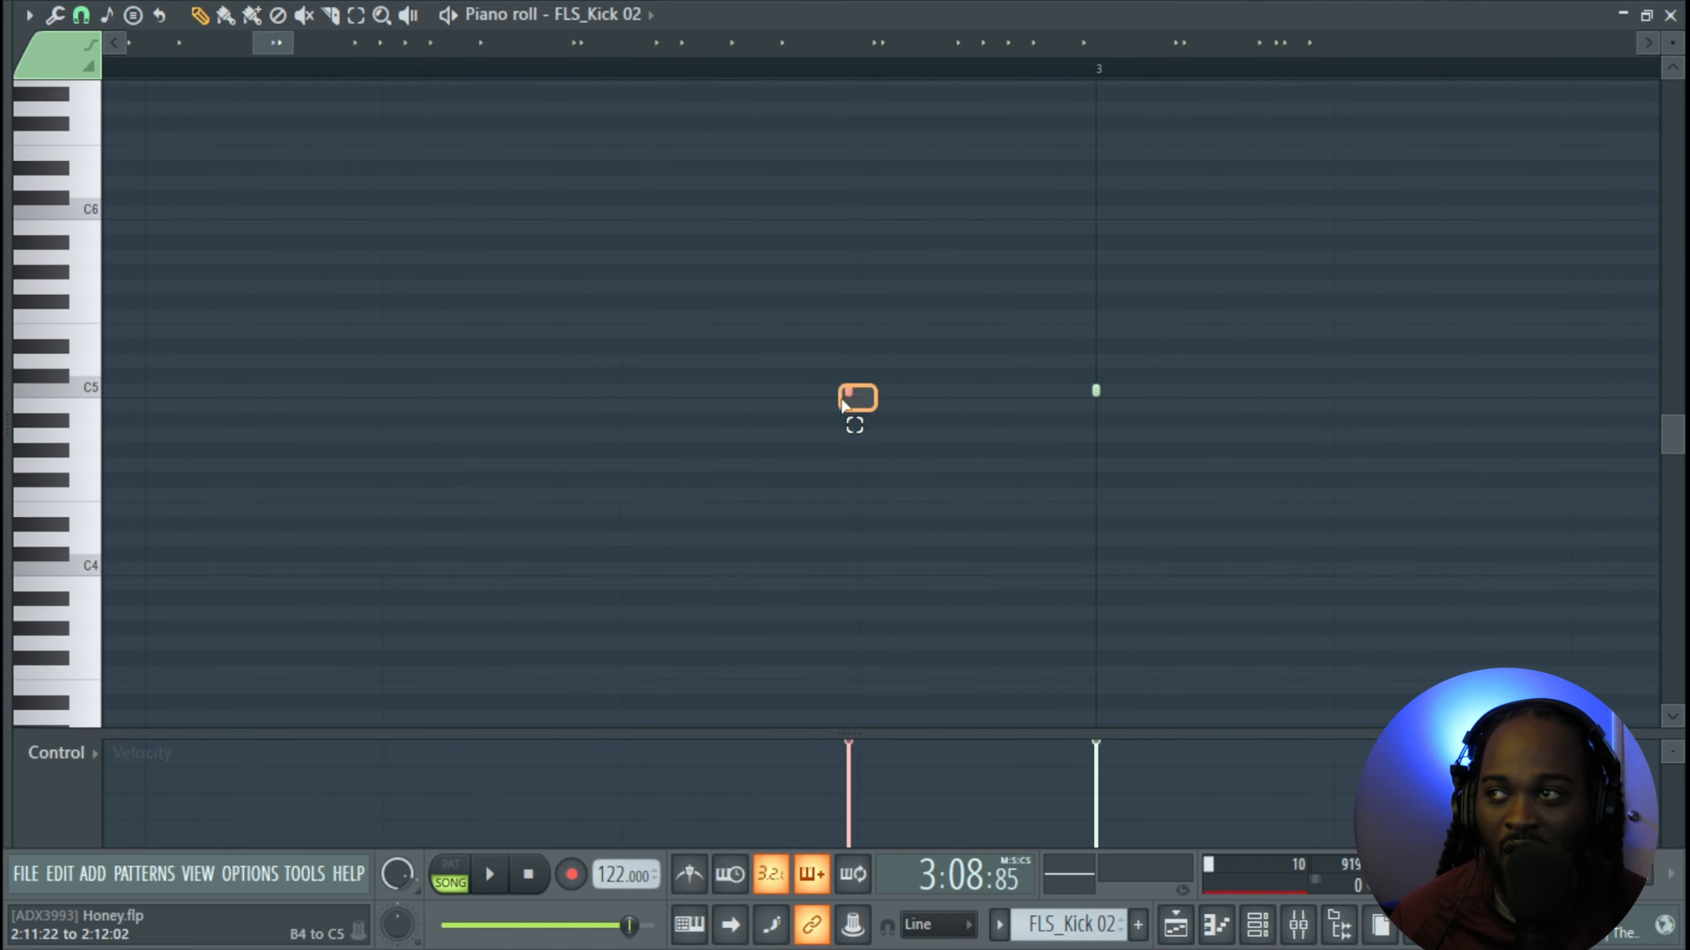
Review the full FLS_Kick 02 pattern through bar 16 and return to the playlist
{"action": "scroll", "coordinate": [890, 512], "scroll_direction": "down", "scroll_amount": 3}
{"action": "scroll", "coordinate": [891, 511], "scroll_direction": "down", "scroll_amount": 3}
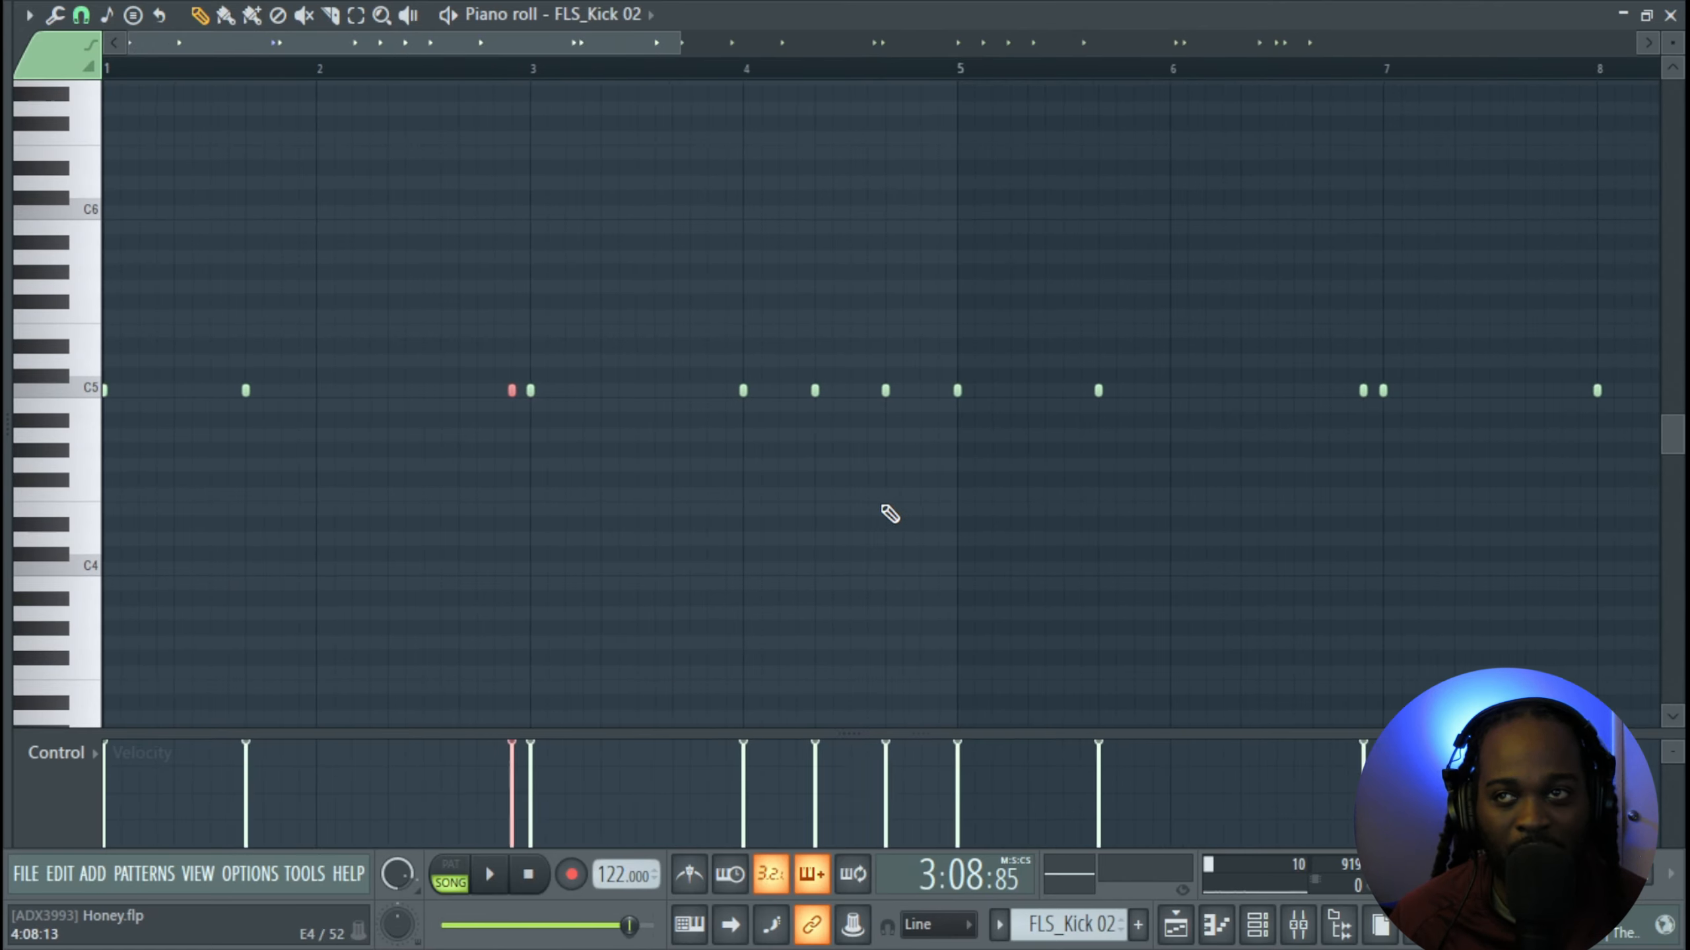
{"action": "scroll", "coordinate": [890, 514], "scroll_direction": "down", "scroll_amount": 2}
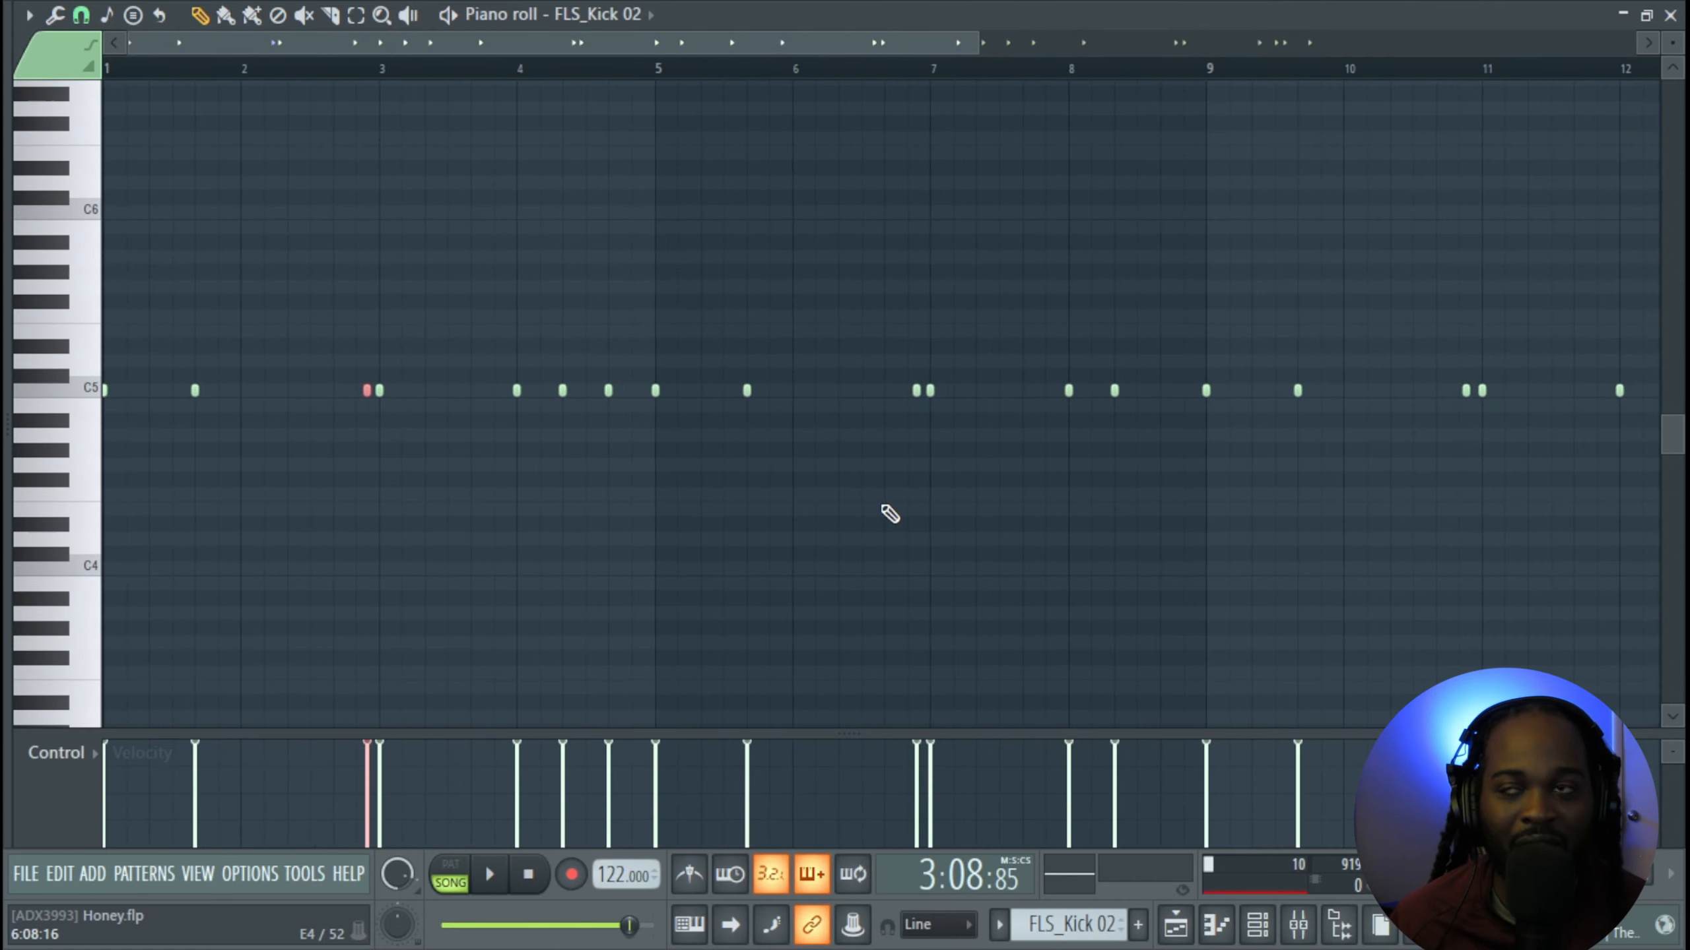
{"action": "scroll", "coordinate": [891, 513], "scroll_direction": "down", "scroll_amount": 2}
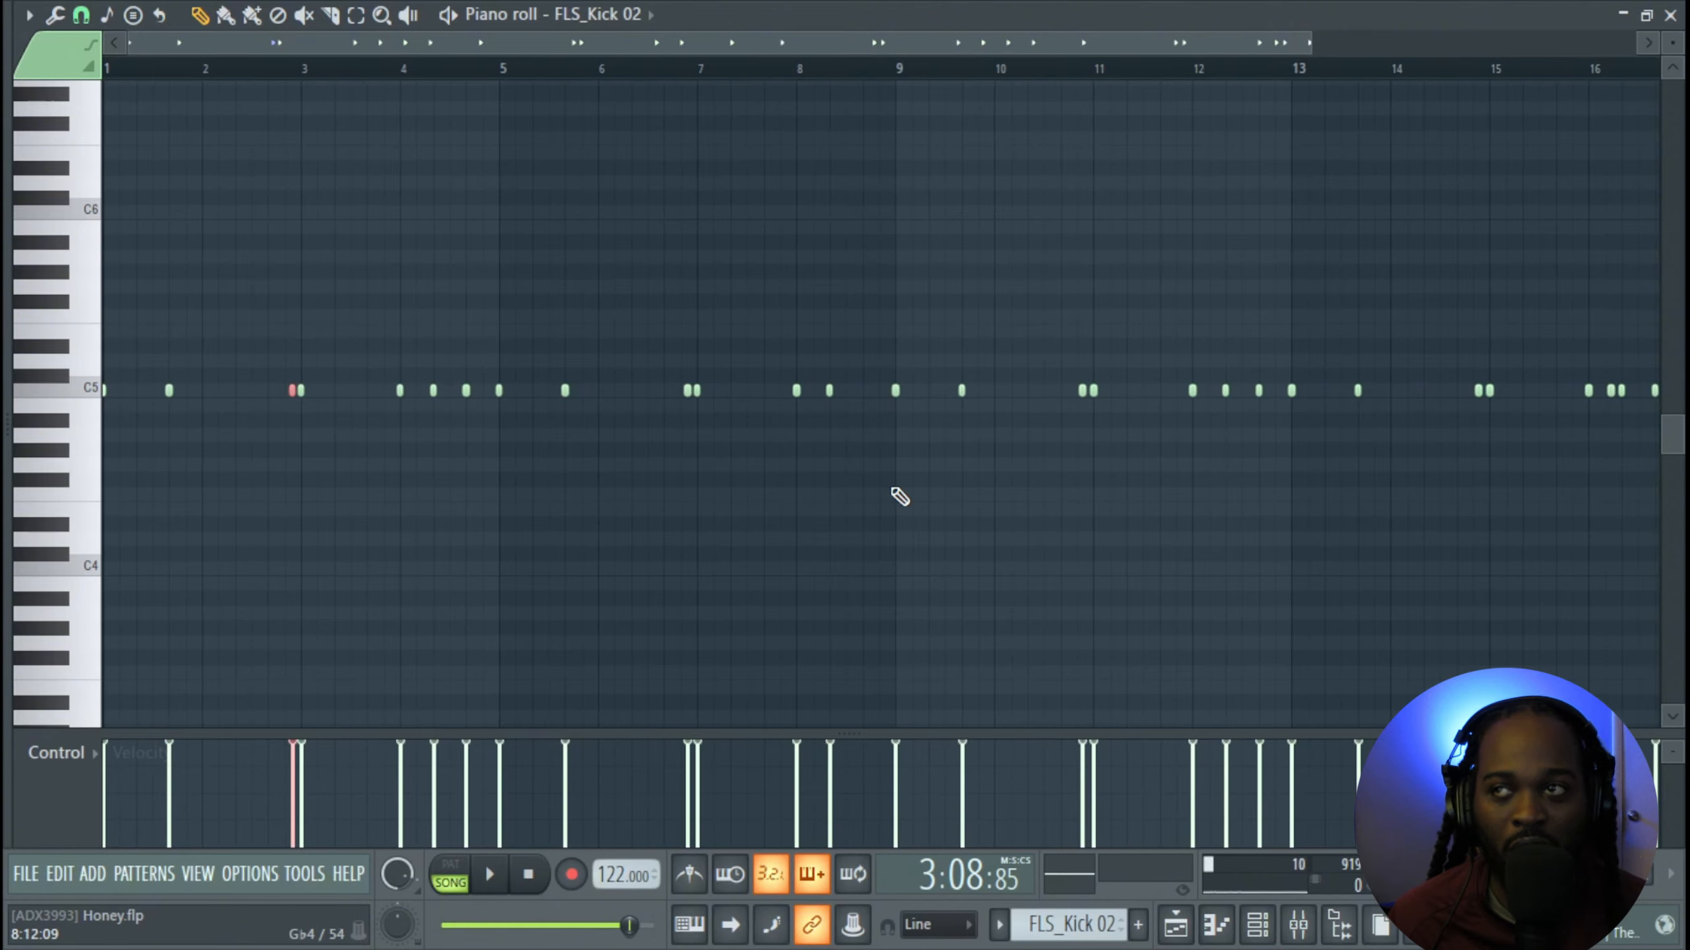
{"action": "scroll", "coordinate": [899, 496], "scroll_direction": "down", "scroll_amount": 2}
{"action": "left_click", "coordinate": [1671, 15]}
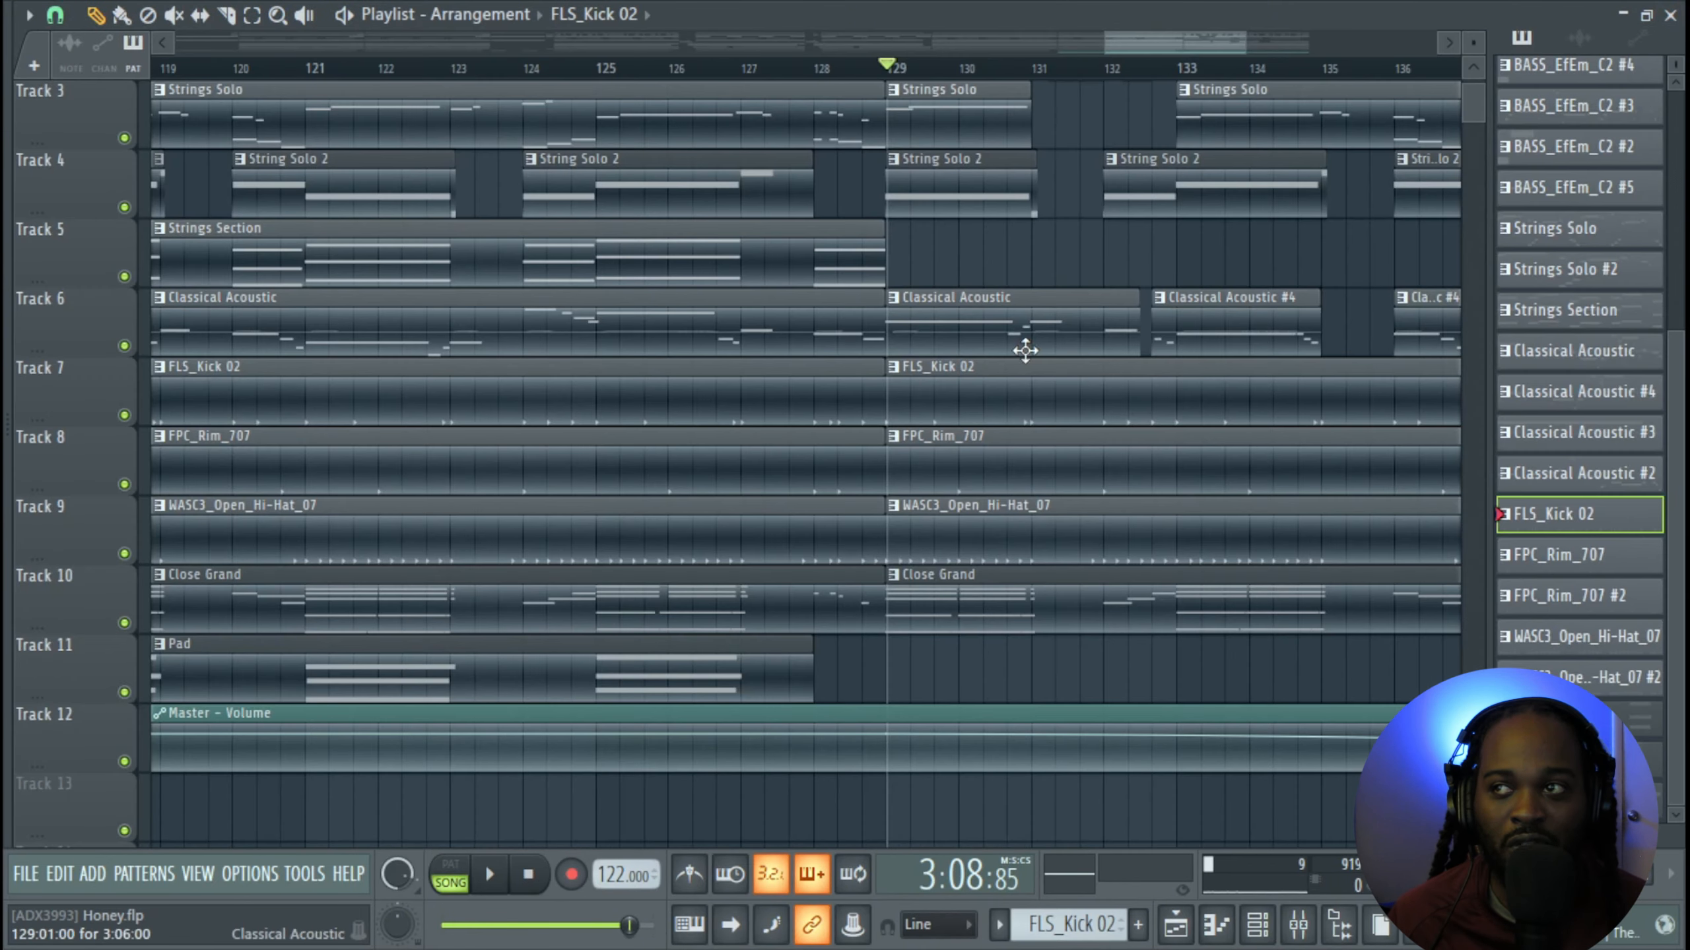
Open the WASC3_Open_Hi-Hat_07 pattern, examine note timing and velocities around bars 5 and 6 with a group of notes selected, and return to the playlist
{"action": "double_click", "coordinate": [961, 557]}
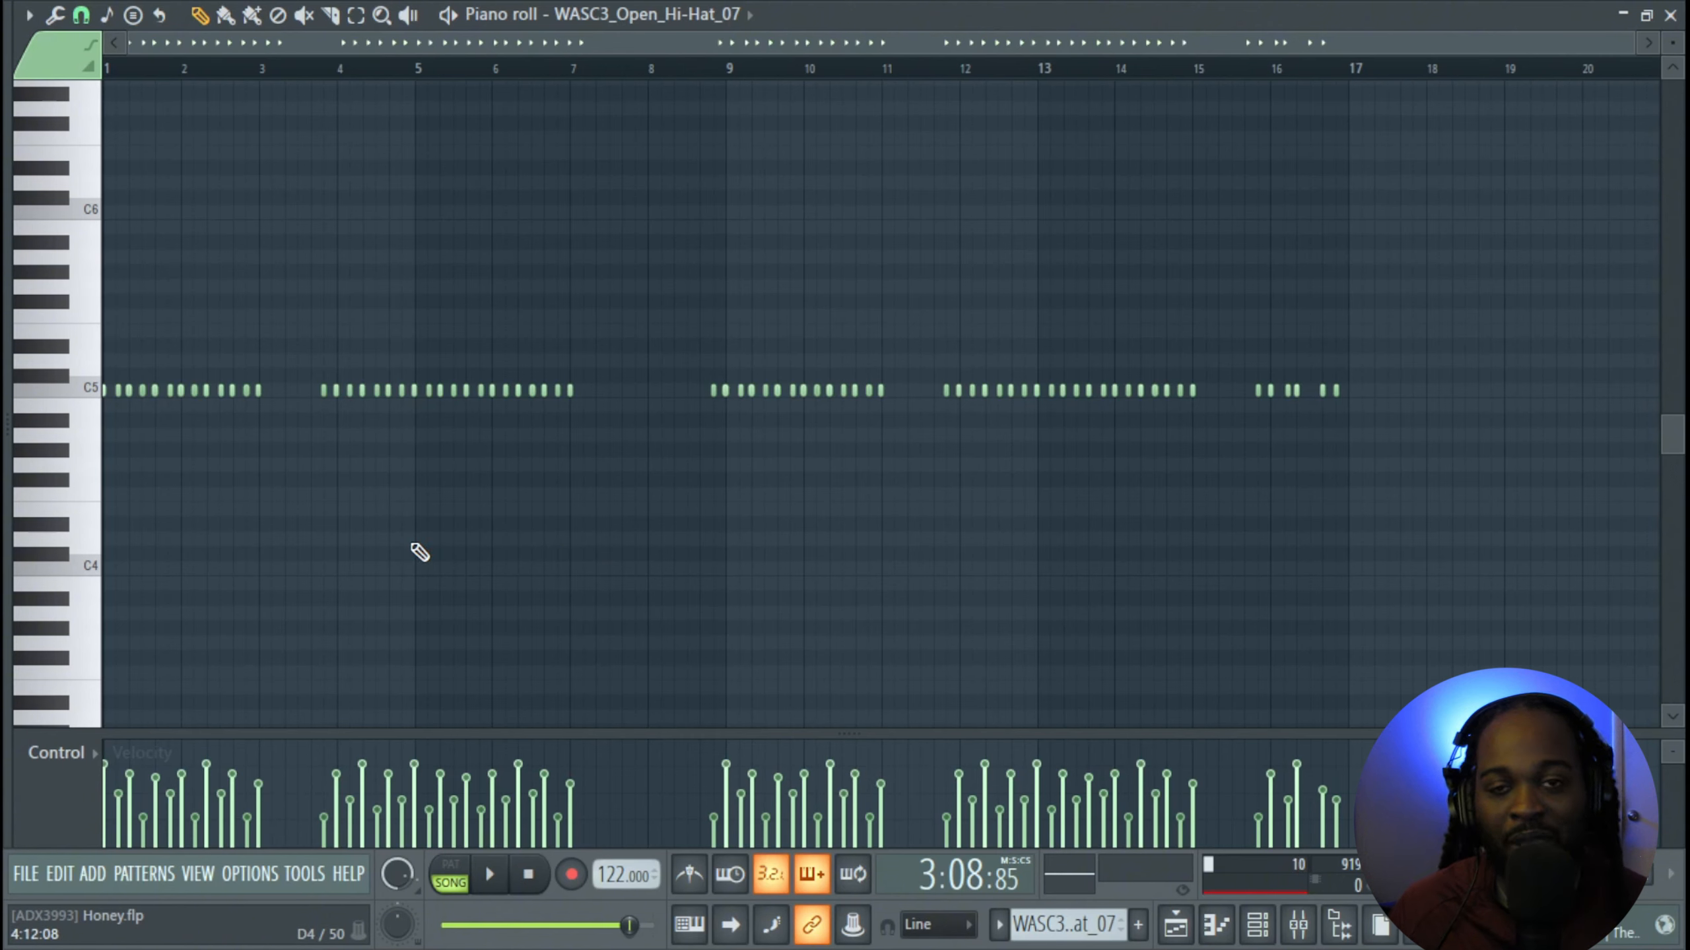
{"action": "scroll", "coordinate": [419, 552], "scroll_direction": "up", "scroll_amount": 6}
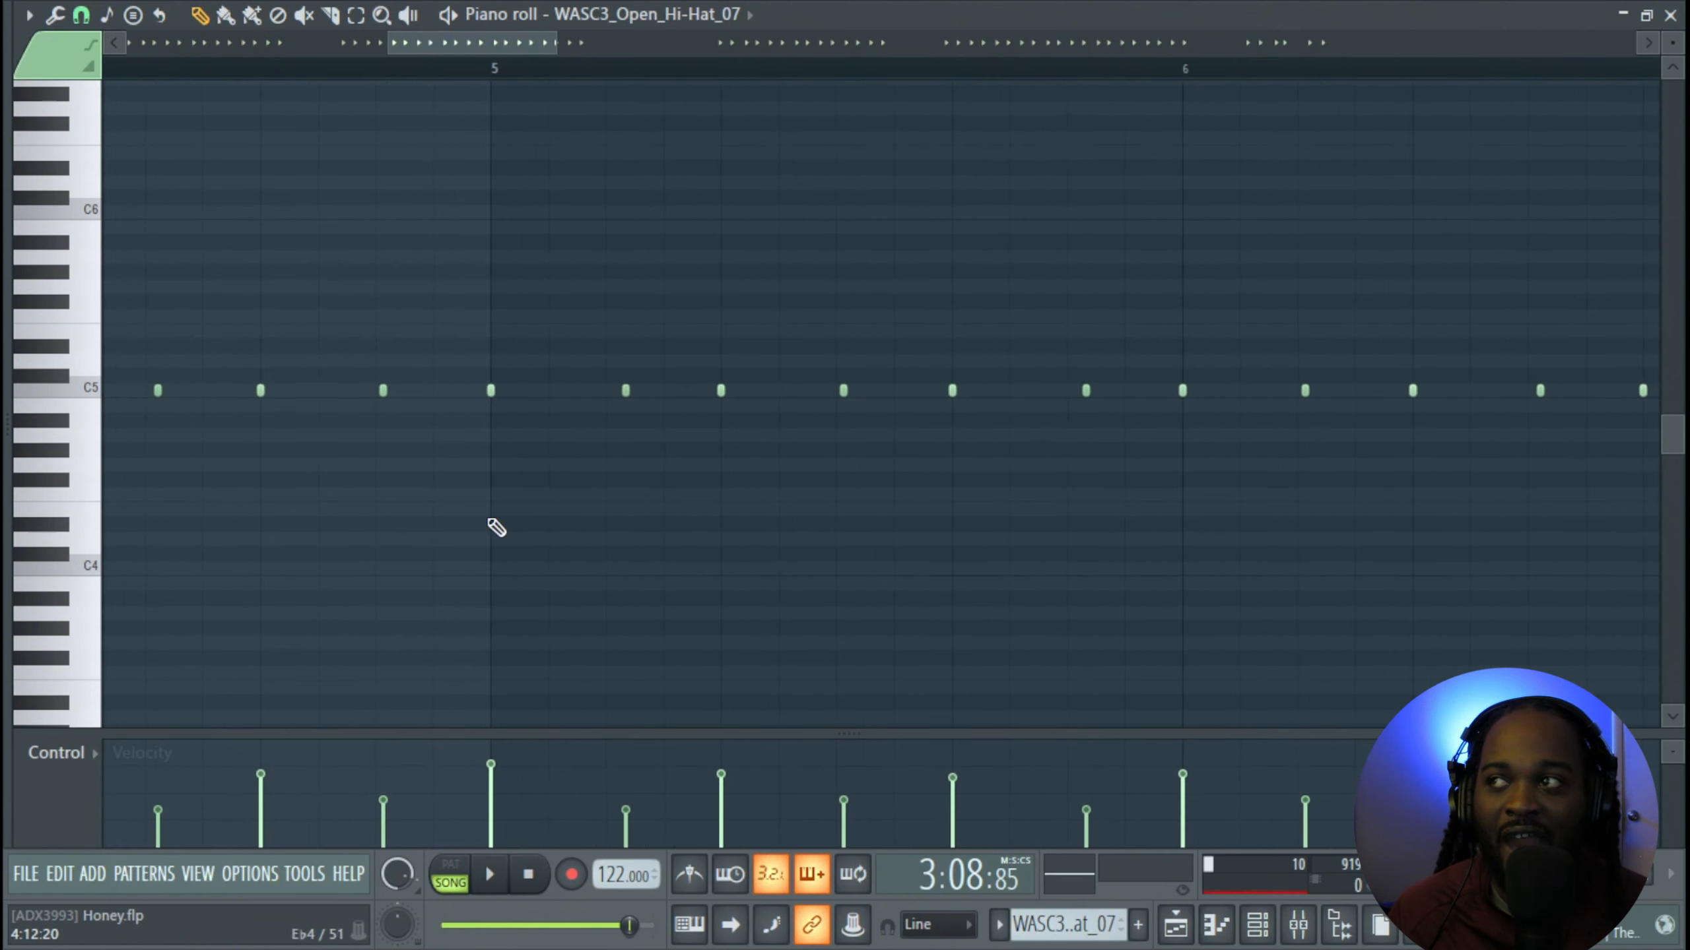
{"action": "left_click_drag", "start_coordinate": [456, 424], "coordinate": [1518, 340]}
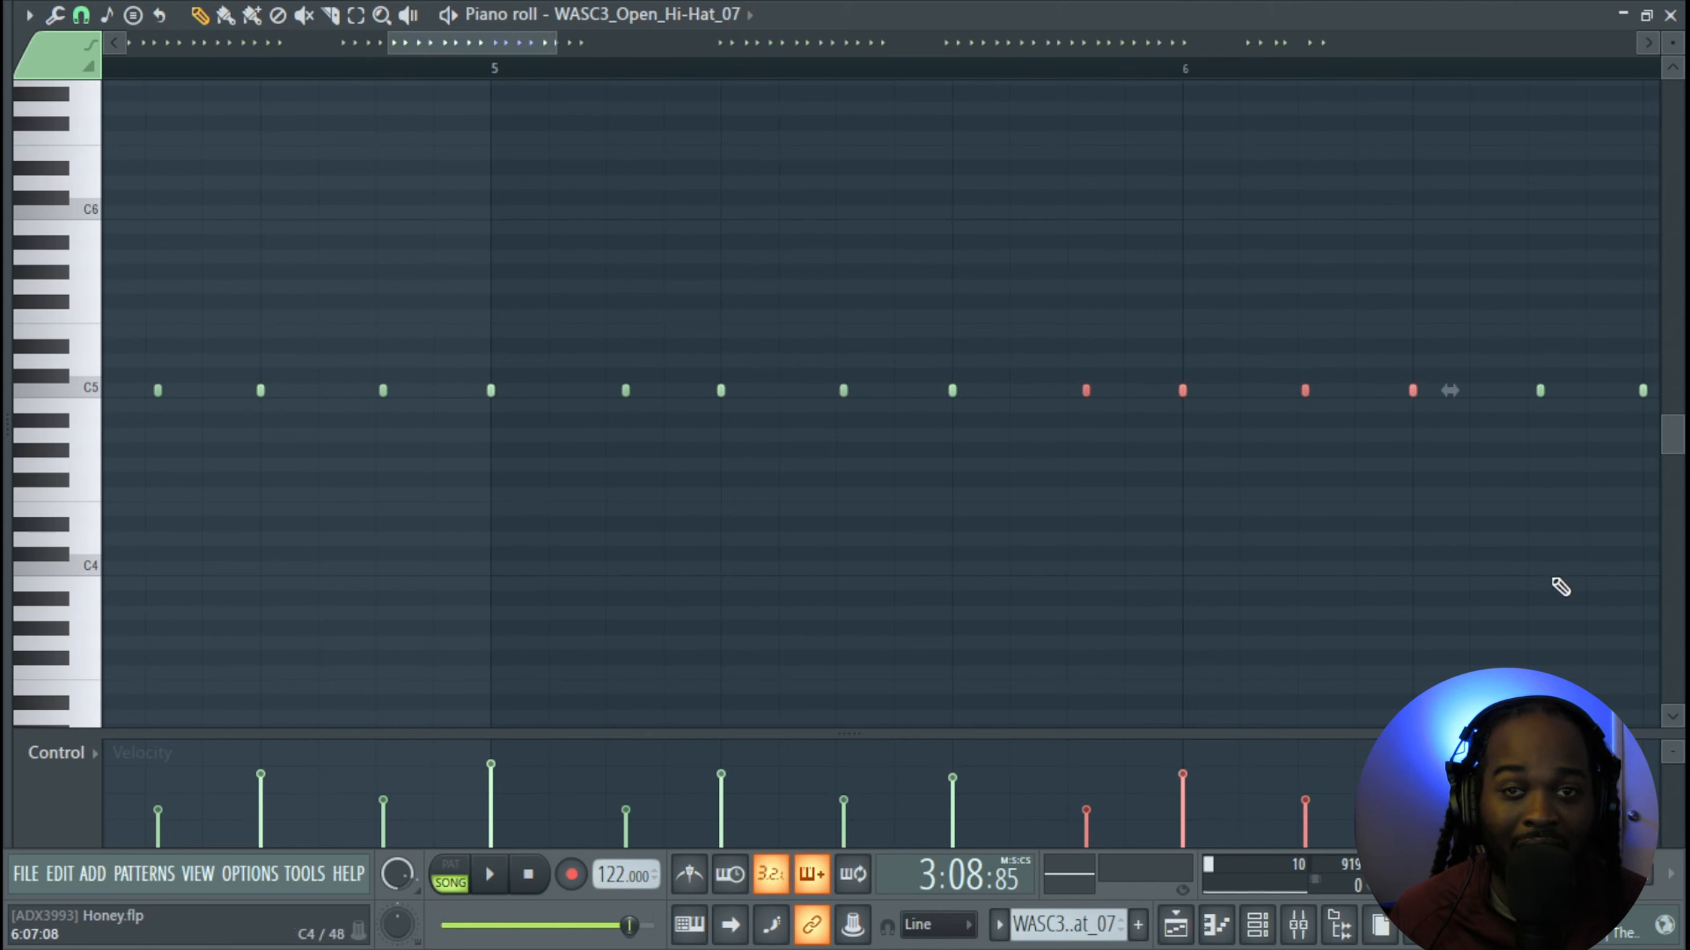
{"action": "scroll", "coordinate": [1306, 535], "scroll_direction": "down", "scroll_amount": 6}
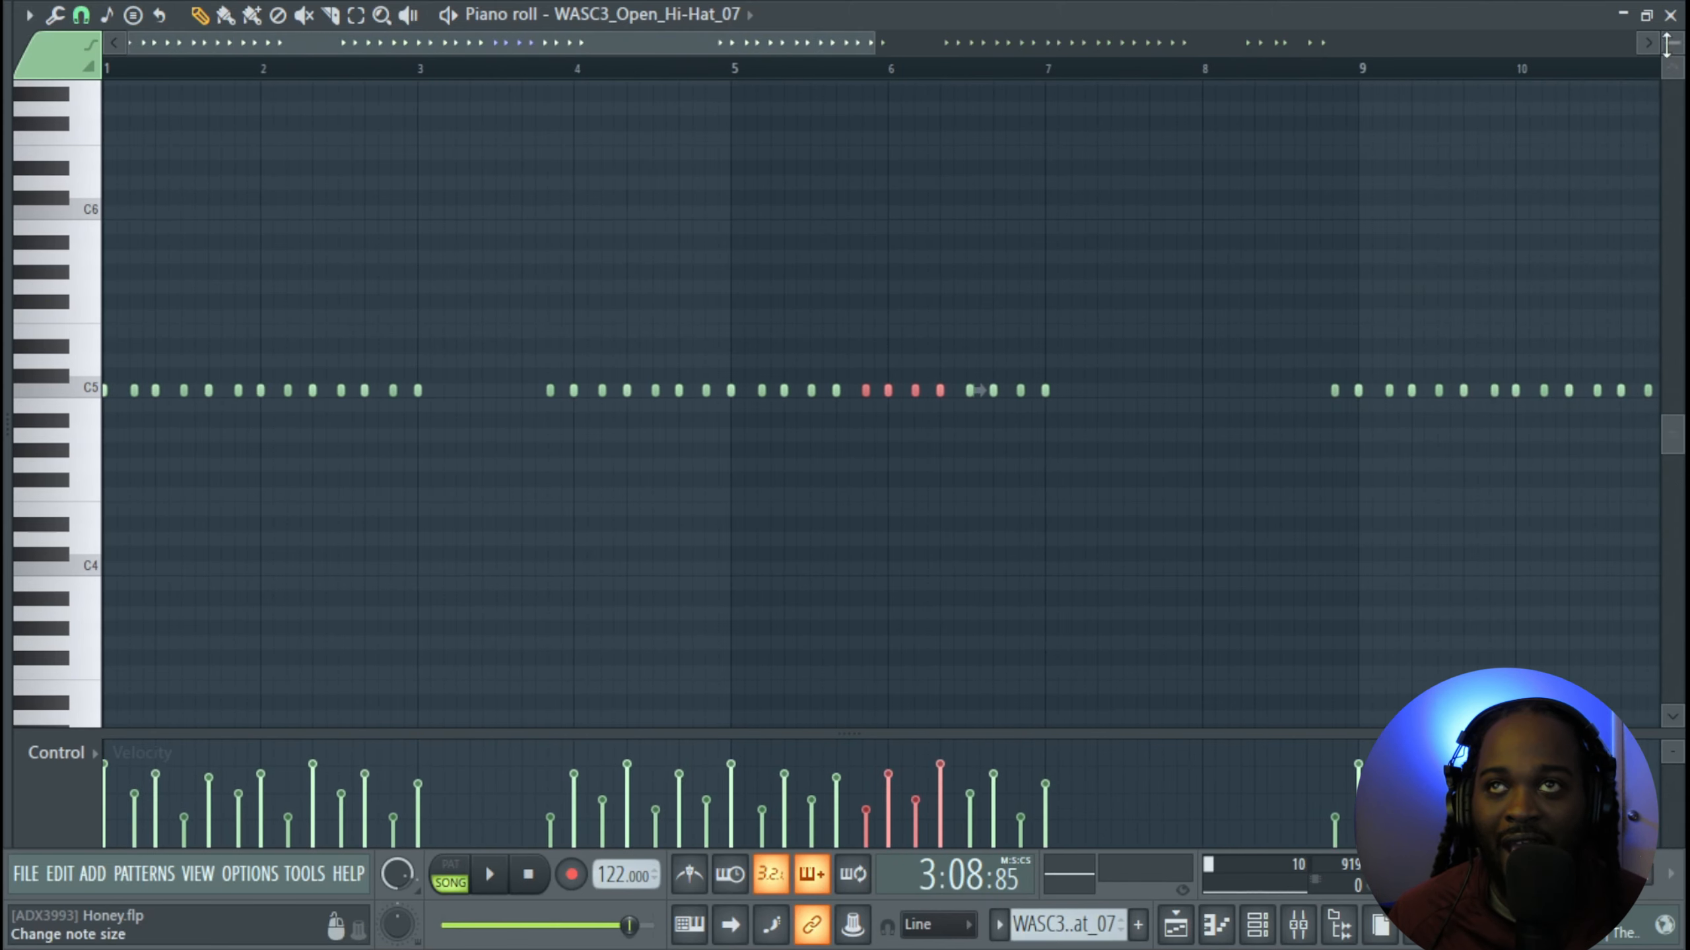
{"action": "left_click", "coordinate": [1677, 15]}
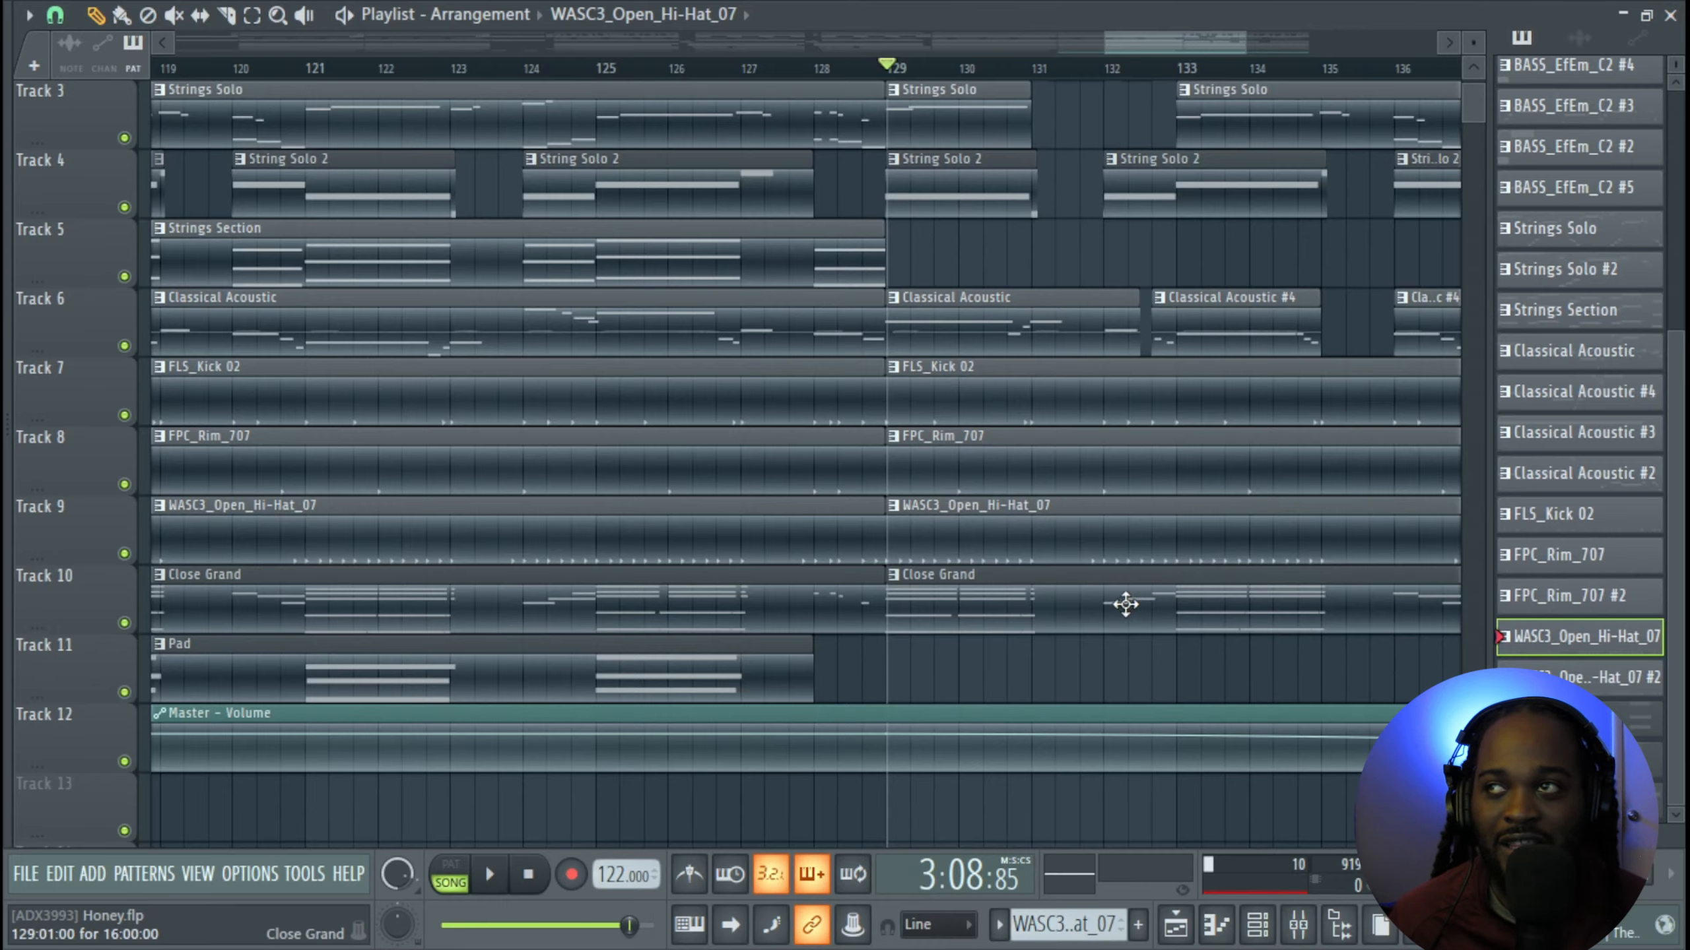
Inspect the Fruity parametric EQ 2 on FLS_Kick 02, close it, and view the parametric EQ and Fruity Reeverb 2 on FPC_Rim_707
{"action": "scroll", "coordinate": [1125, 605], "scroll_direction": "down", "scroll_amount": 5}
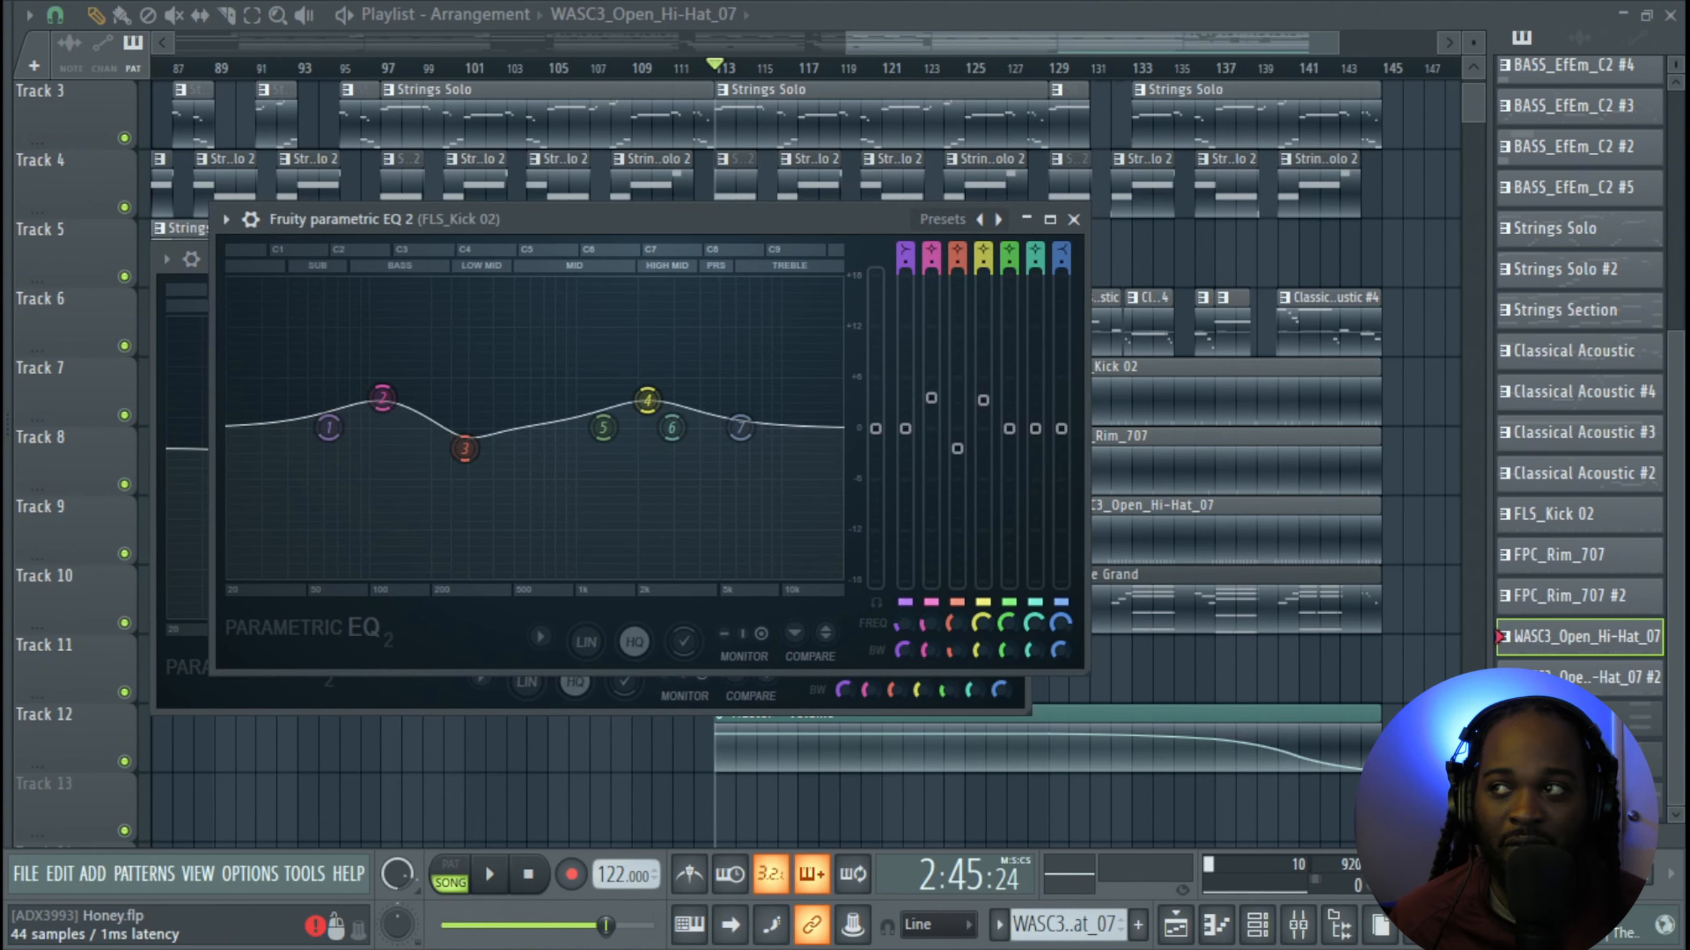
{"action": "key", "text": "Escape"}
{"action": "key", "text": "Escape"}
{"action": "key", "text": "Escape"}
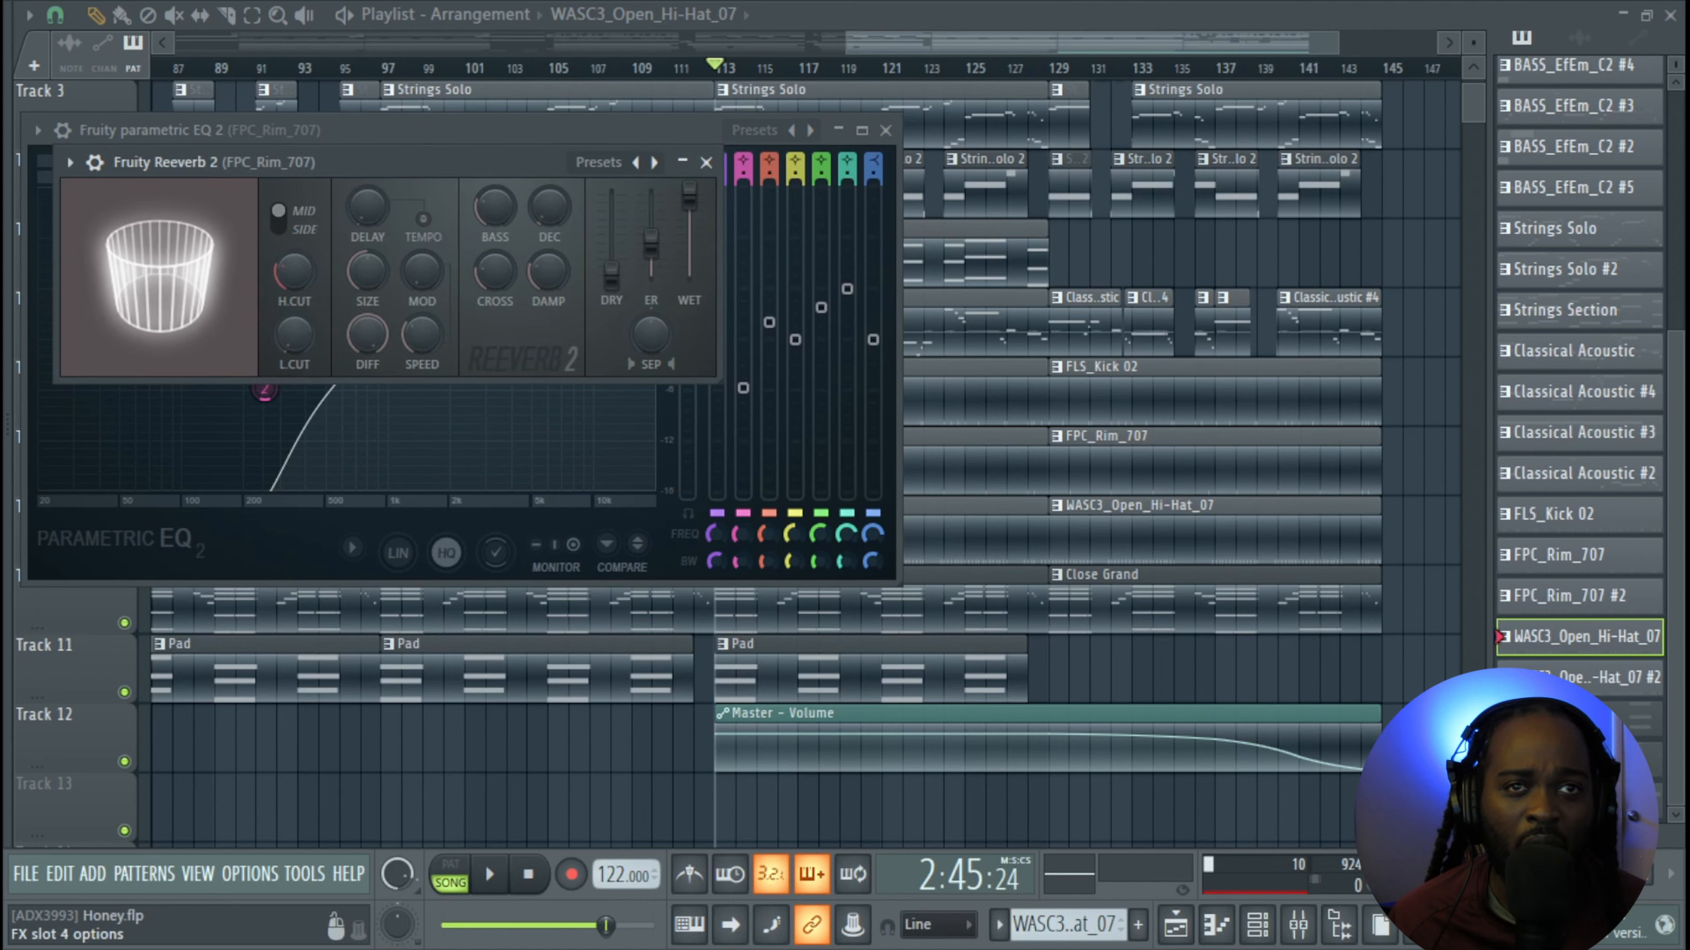
{"action": "left_click_drag", "start_coordinate": [1689, 319], "coordinate": [1689, 229]}
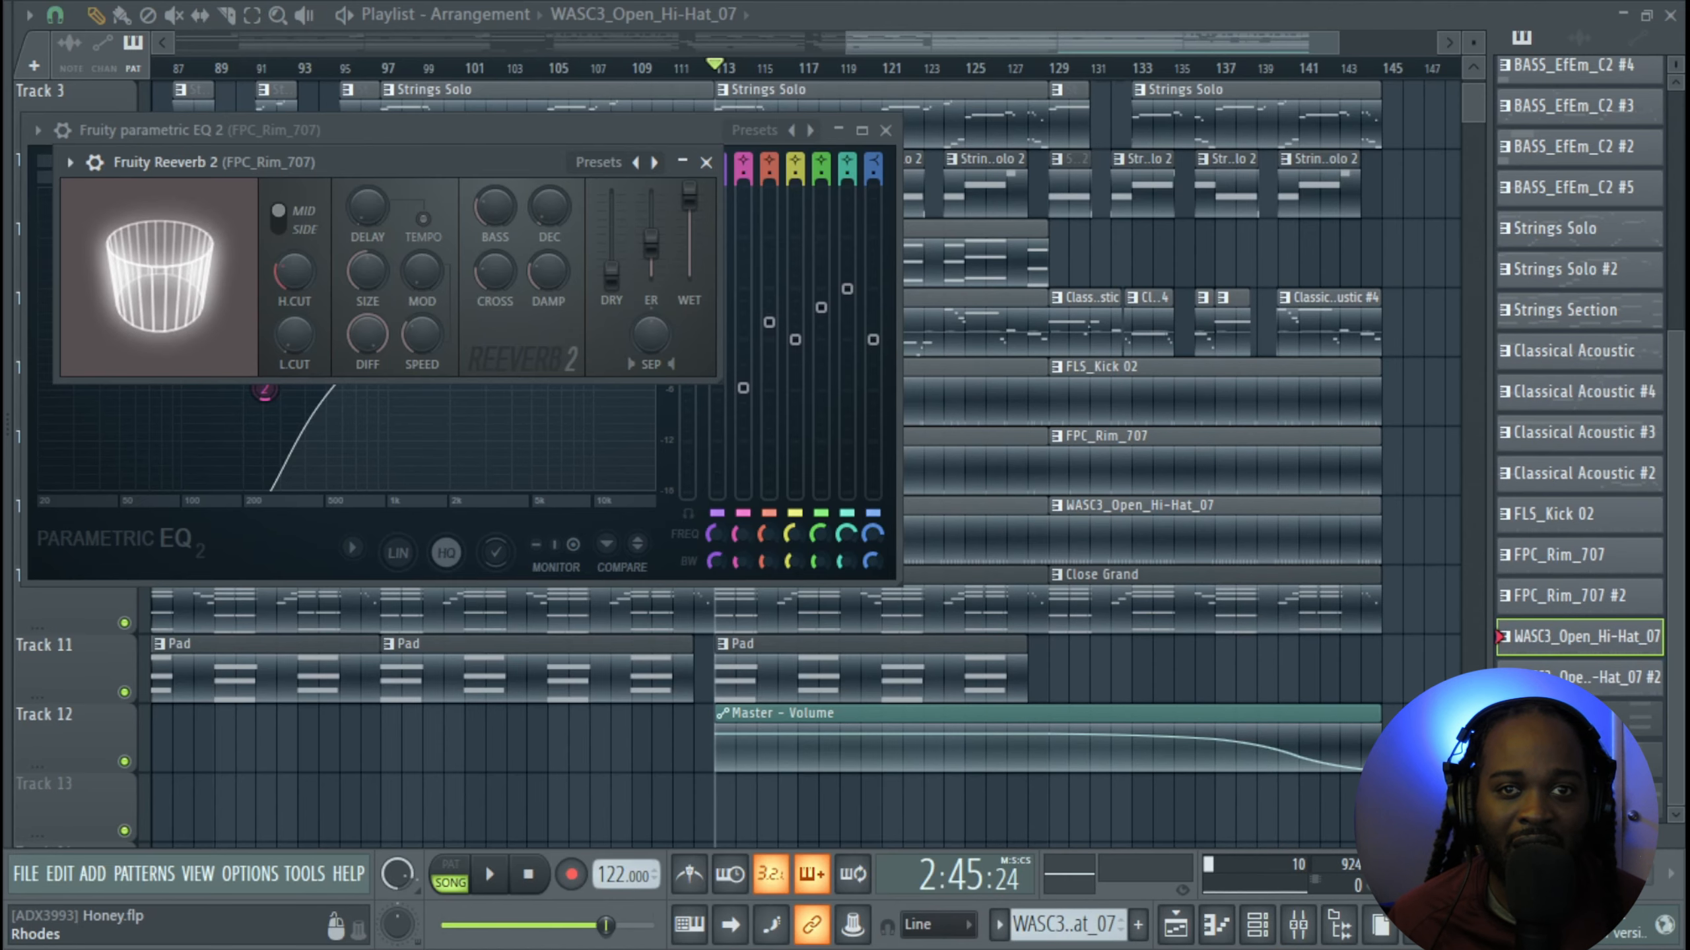